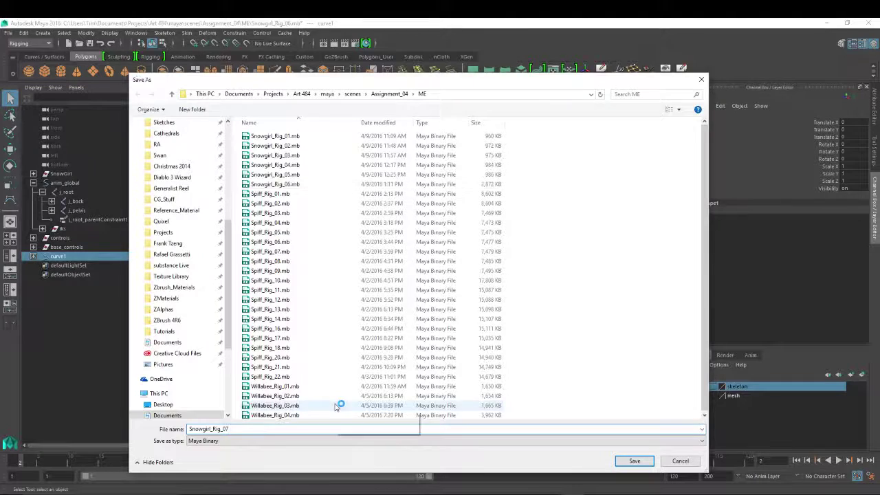
# Save the scene as Snowgirl_Rig_07 in Maya Binary format.
pyautogui.press('Return')
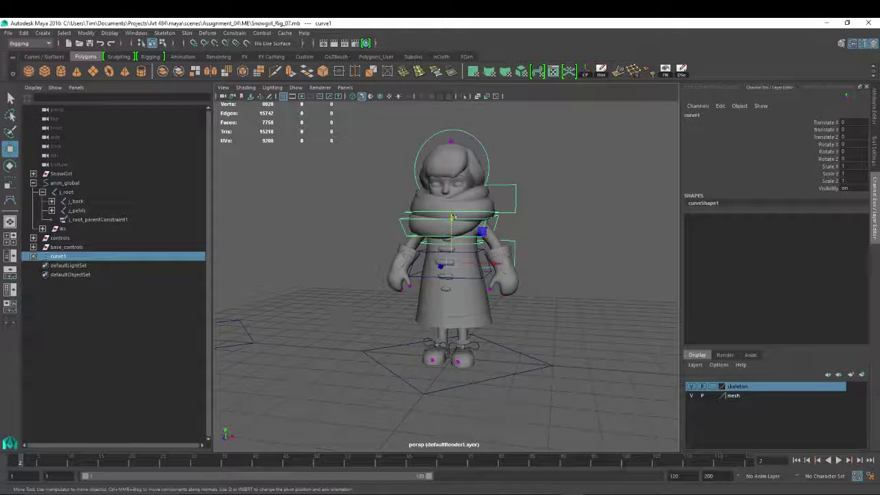
# Try moving the curve1 control curves around the upper body, and undo the move.
pyautogui.keyDown('alt'); pyautogui.moveTo(336, 397); pyautogui.dragTo(530, 139); pyautogui.keyUp('alt')
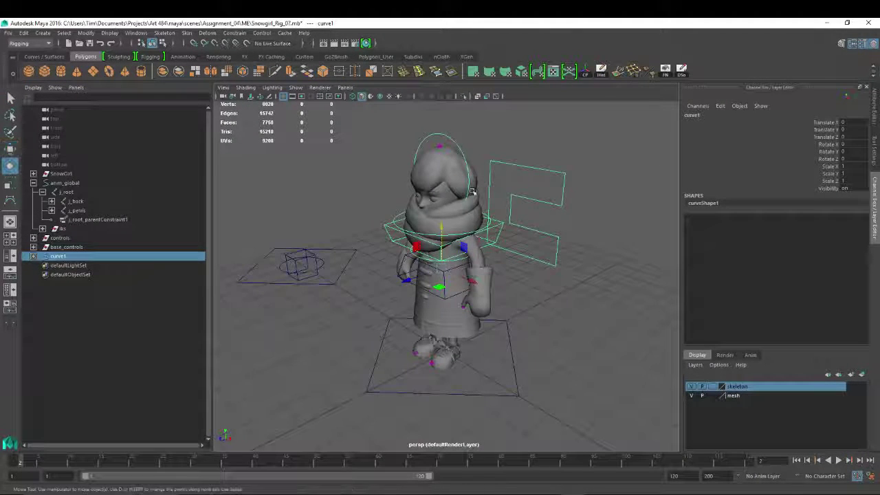
pyautogui.moveTo(442, 242); pyautogui.dragTo(444, 258)
pyautogui.hotkey('ctrl', 'z')
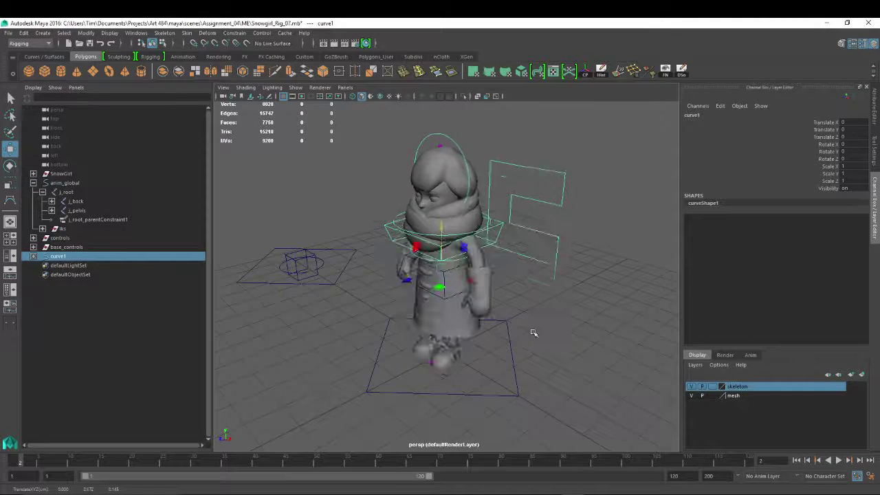
# Test-move the character along Z with the anim_global control at its feet, undoing each move.
pyautogui.moveTo(568, 442); pyautogui.dragTo(505, 382)
pyautogui.scroll(-3, 481, 343)
pyautogui.keyDown('alt'); pyautogui.moveTo(445, 294); pyautogui.dragTo(470, 296); pyautogui.keyUp('alt')
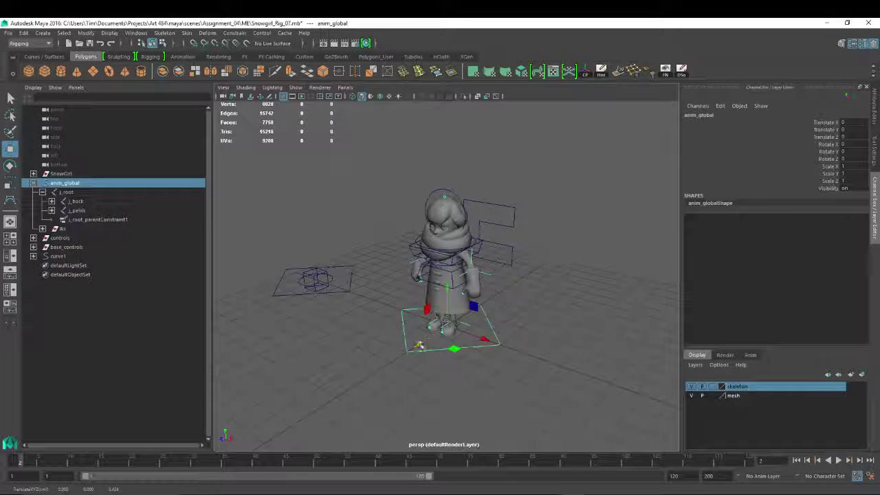
pyautogui.moveTo(418, 345); pyautogui.dragTo(398, 356)
pyautogui.hotkey('ctrl', 'z')
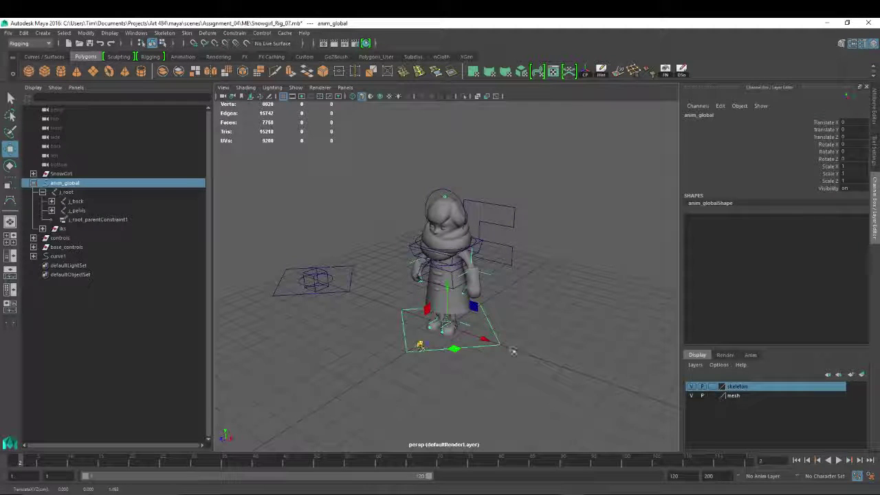
pyautogui.keyDown('alt'); pyautogui.moveTo(584, 300); pyautogui.dragTo(488, 345); pyautogui.keyUp('alt')
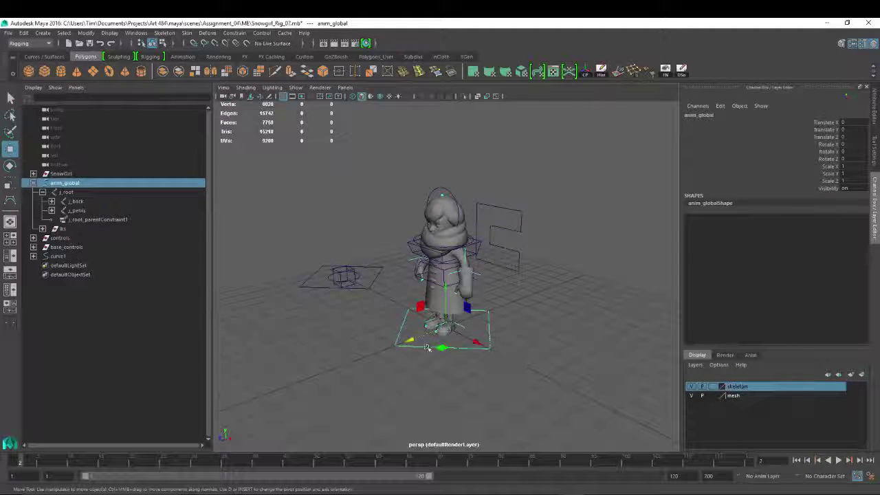
pyautogui.moveTo(411, 340); pyautogui.dragTo(372, 356)
pyautogui.hotkey('ctrl', 'z')
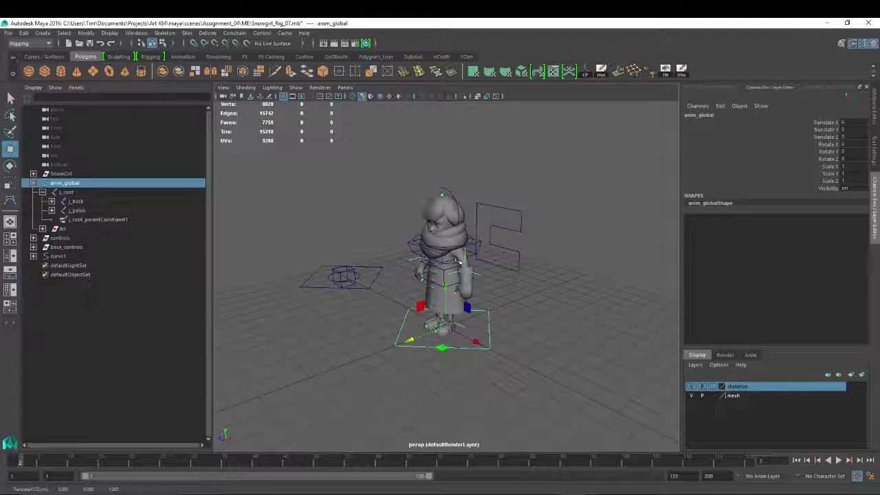
# Parent the controls group under anim_global in the scene hierarchy.
pyautogui.keyDown('alt'); pyautogui.moveTo(375, 236); pyautogui.dragTo(440, 237, button='right'); pyautogui.keyUp('alt')
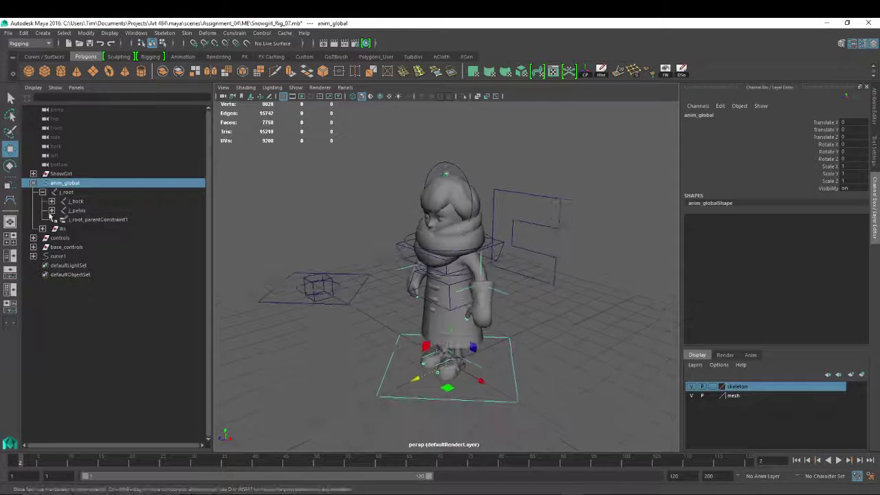
pyautogui.click(60, 238)
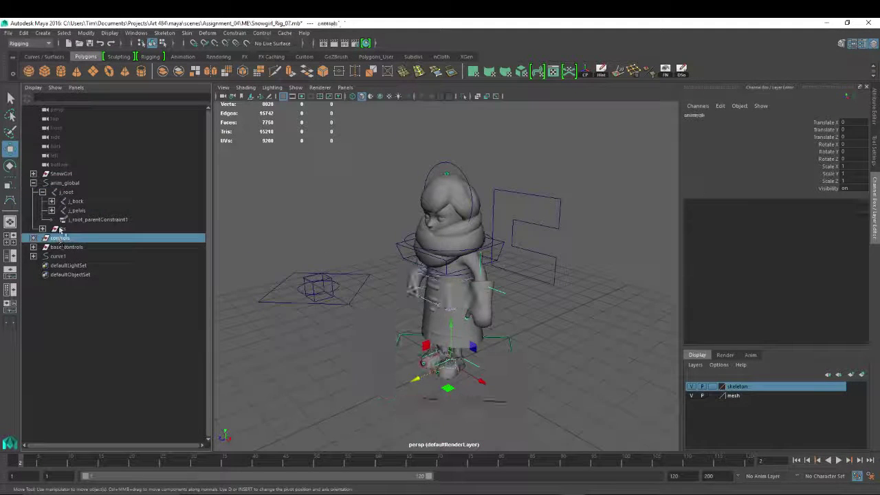
pyautogui.click(43, 192)
pyautogui.click(63, 202)
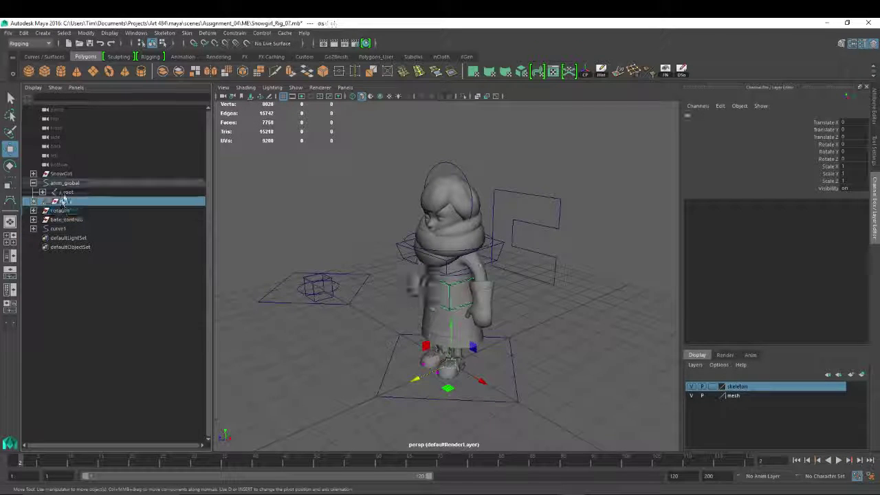
pyautogui.click(68, 183)
pyautogui.click(63, 210)
pyautogui.keyDown('ctrl'); pyautogui.click(70, 182); pyautogui.keyUp('ctrl')
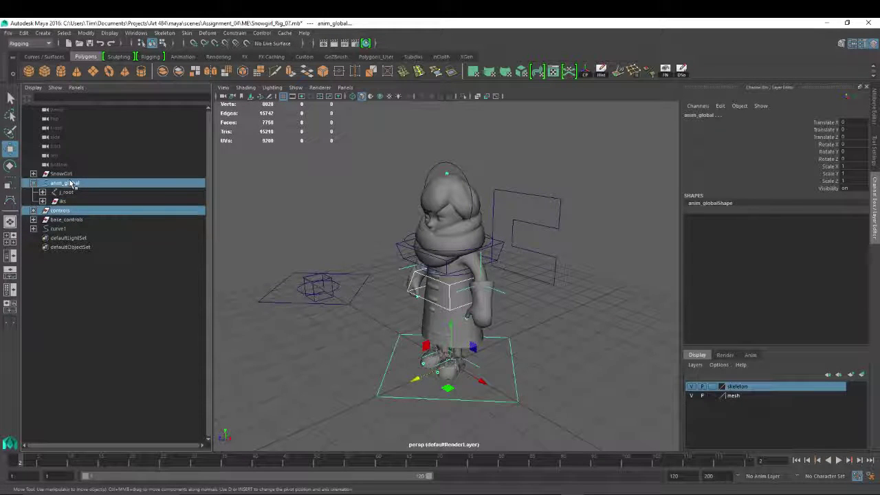
pyautogui.keyDown('ctrl'); pyautogui.click(70, 183); pyautogui.keyUp('ctrl')
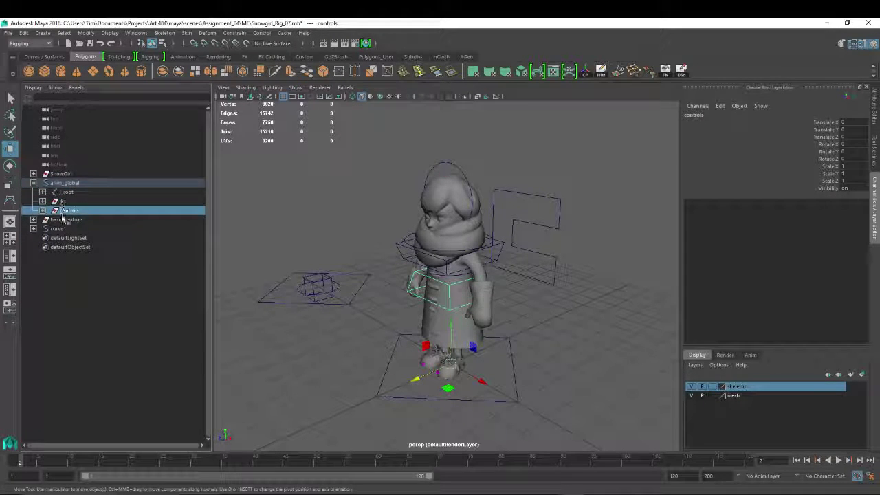
pyautogui.keyDown('ctrl'); pyautogui.click(69, 184); pyautogui.keyUp('ctrl')
pyautogui.keyDown('ctrl'); pyautogui.click(69, 185); pyautogui.keyUp('ctrl')
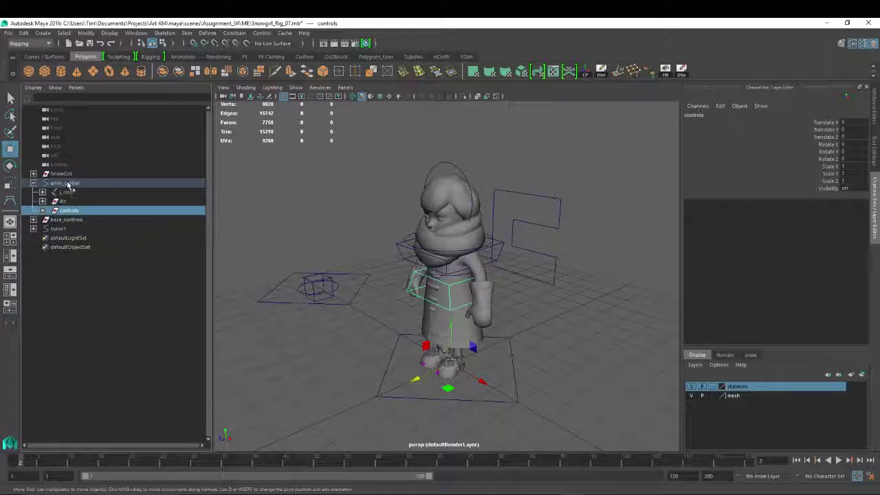
# Check what anim_global and curve1 select, and undo the parenting of the controls group.
pyautogui.click(514, 391)
pyautogui.scroll(-3, 512, 338)
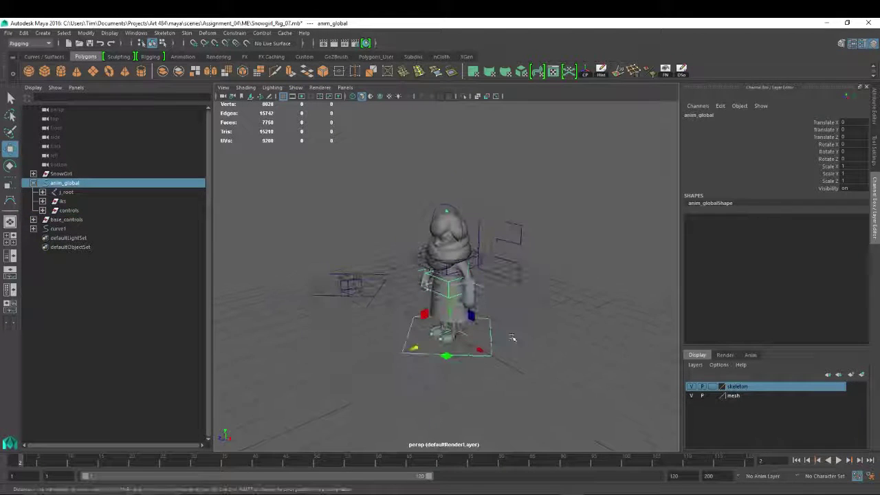
pyautogui.press('w')
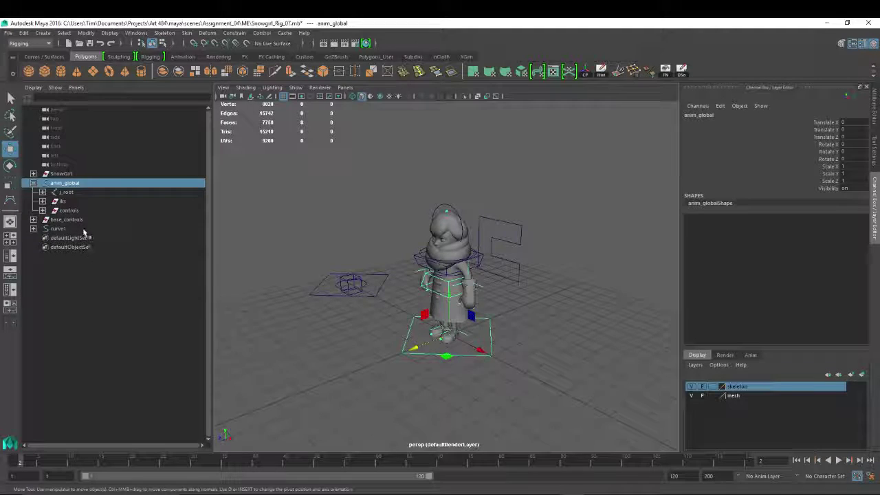
pyautogui.click(58, 230)
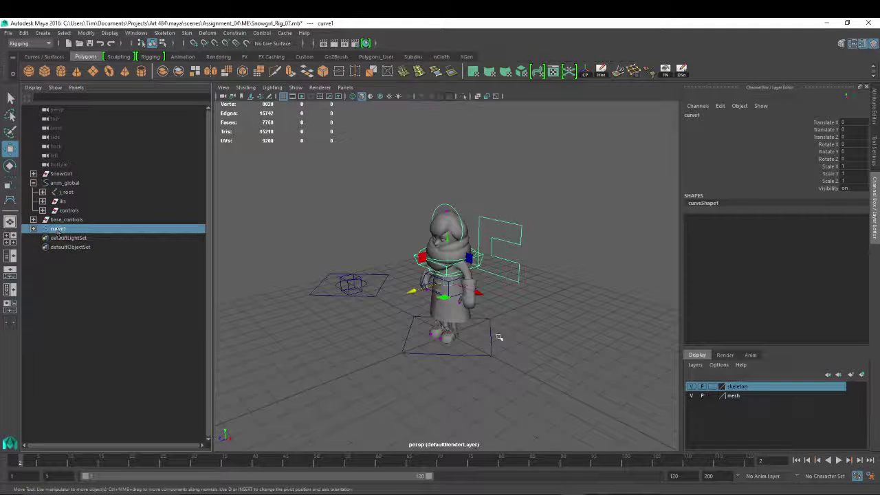
pyautogui.hotkey('ctrl', 'z')
pyautogui.hotkey('ctrl', 'z')
pyautogui.hotkey('ctrl', 'z')
pyautogui.hotkey('ctrl', 'z')
pyautogui.hotkey('ctrl', 'z')
pyautogui.hotkey('ctrl', 'z')
pyautogui.hotkey('ctrl', 'z')
pyautogui.hotkey('ctrl', 'z')
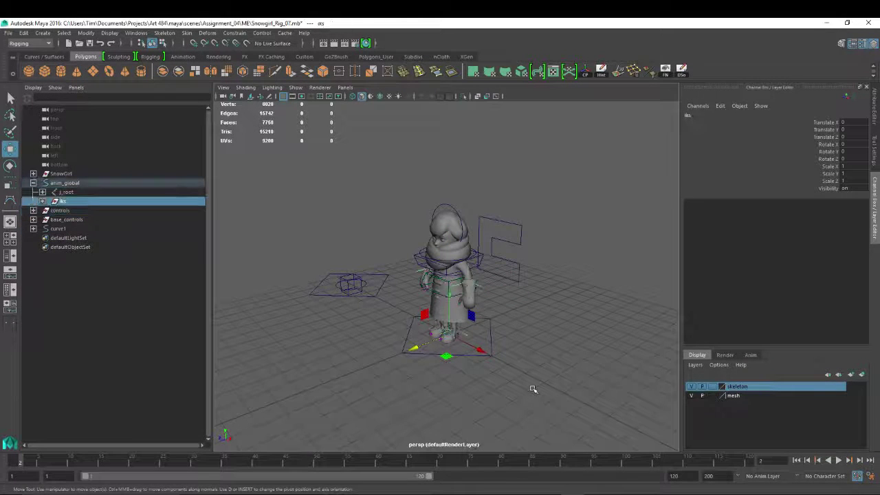
# Parent curve1 under the controls group, and parent the controls group under anim_global.
pyautogui.click(58, 229)
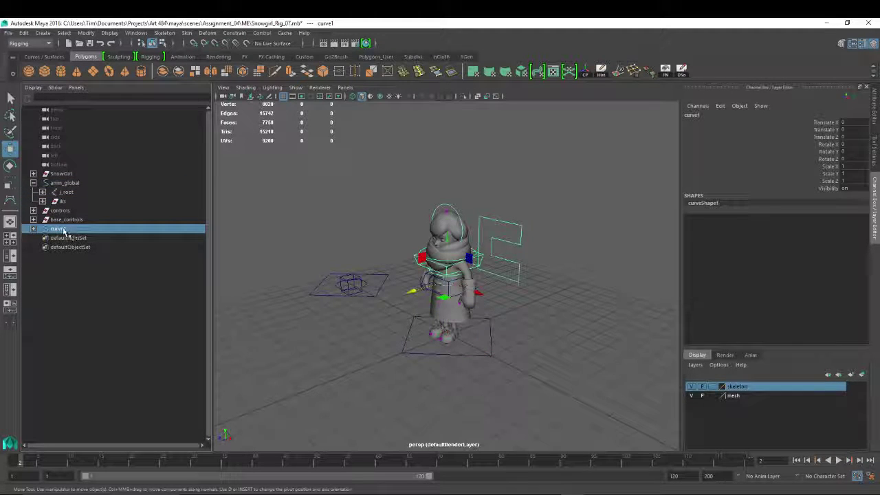
pyautogui.moveTo(62, 231); pyautogui.dragTo(64, 211, button='middle')
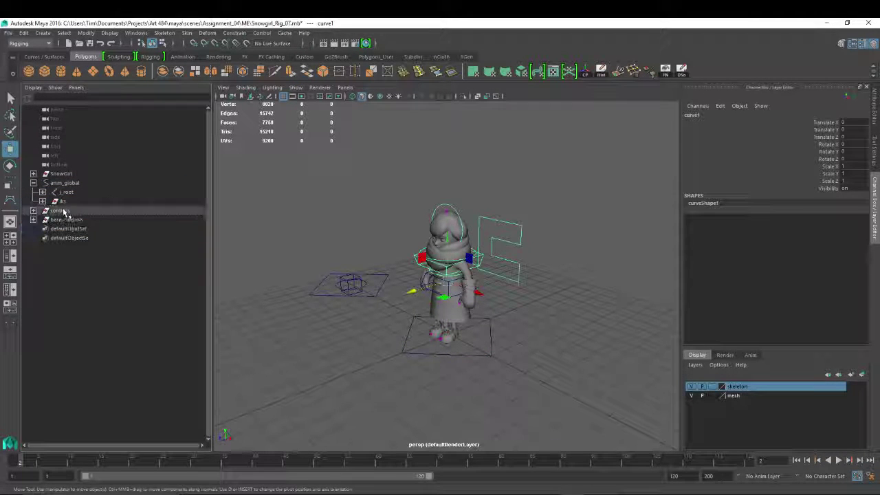
pyautogui.click(68, 211)
pyautogui.keyDown('alt'); pyautogui.moveTo(435, 286); pyautogui.dragTo(403, 305); pyautogui.keyUp('alt')
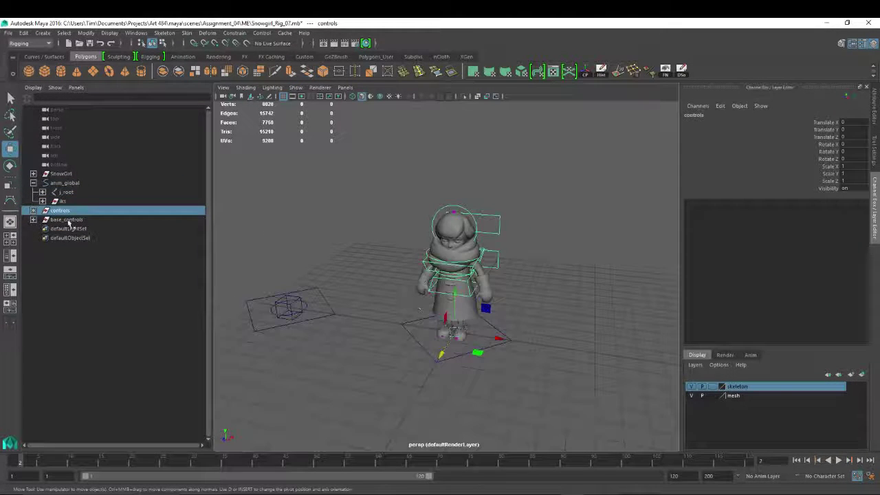
pyautogui.keyDown('ctrl'); pyautogui.click(65, 183); pyautogui.keyUp('ctrl')
pyautogui.keyDown('ctrl'); pyautogui.click(63, 184); pyautogui.keyUp('ctrl')
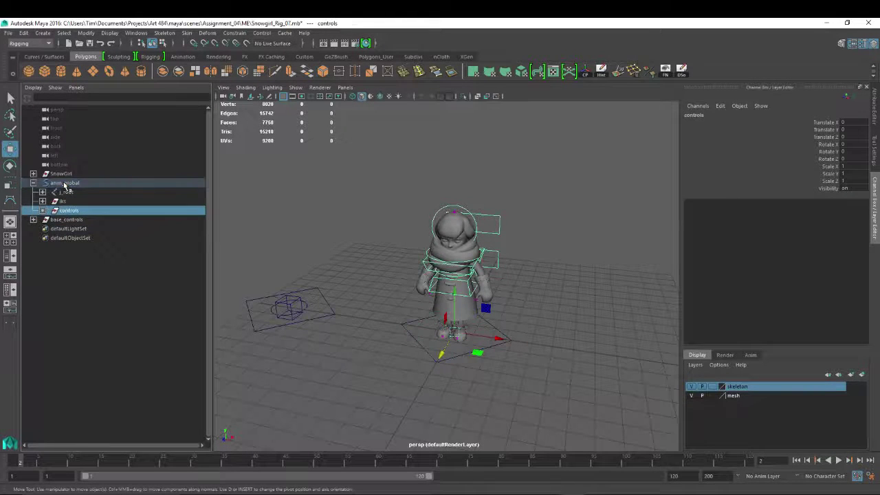
# Test moving, scaling and rotating the whole rig with the anim_global control, undoing each change.
pyautogui.click(585, 349)
pyautogui.click(510, 338)
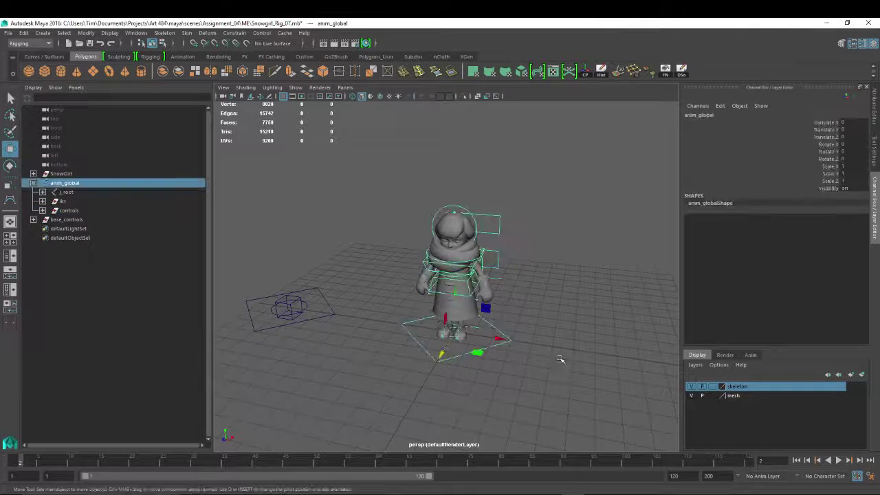
pyautogui.moveTo(441, 354); pyautogui.dragTo(584, 366)
pyautogui.press('r')
pyautogui.hotkey('ctrl', 'z')
pyautogui.keyDown('alt'); pyautogui.moveTo(534, 337); pyautogui.dragTo(576, 369); pyautogui.keyUp('alt')
pyautogui.hotkey('ctrl', 'z')
pyautogui.press('e')
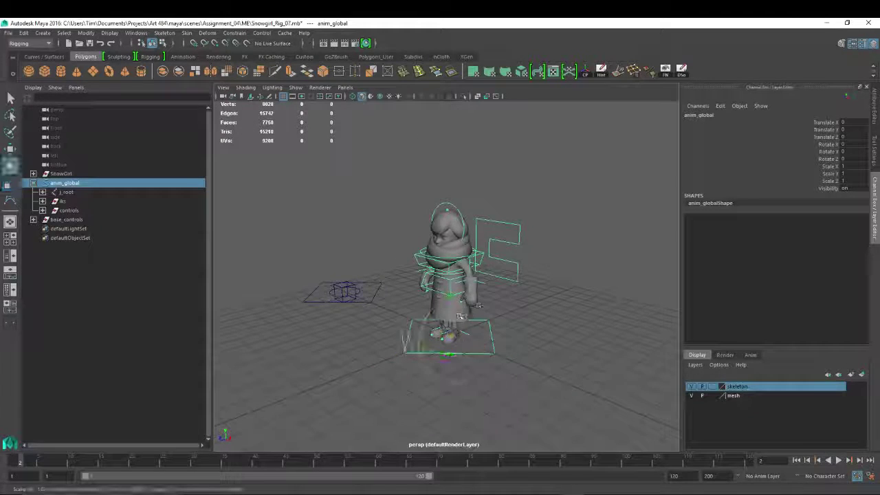
pyautogui.moveTo(454, 323); pyautogui.dragTo(513, 350)
pyautogui.hotkey('ctrl', 'z')
# Duplicate the ctrl_cube base control beside the character.
pyautogui.keyDown('alt'); pyautogui.moveTo(489, 352); pyautogui.dragTo(552, 291, button='right'); pyautogui.keyUp('alt')
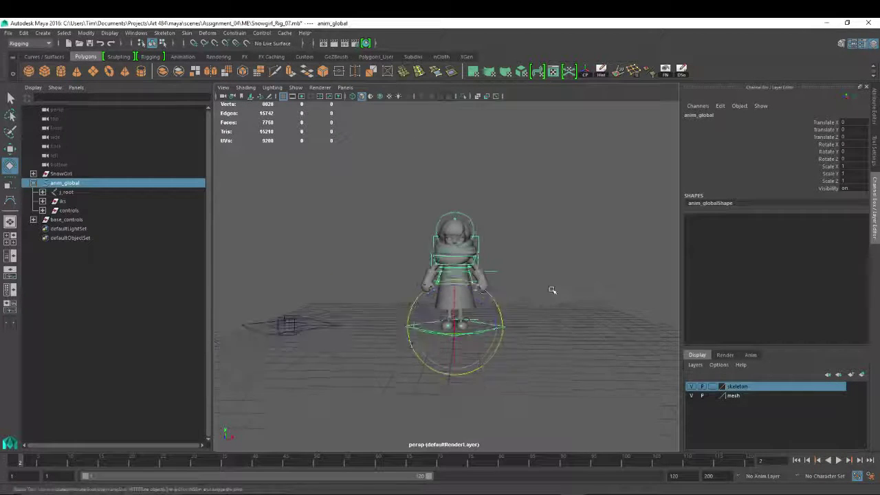
pyautogui.keyDown('alt'); pyautogui.moveTo(385, 312); pyautogui.dragTo(568, 358, button='right'); pyautogui.keyUp('alt')
pyautogui.keyDown('alt'); pyautogui.moveTo(568, 357); pyautogui.dragTo(526, 287, button='middle'); pyautogui.keyUp('alt')
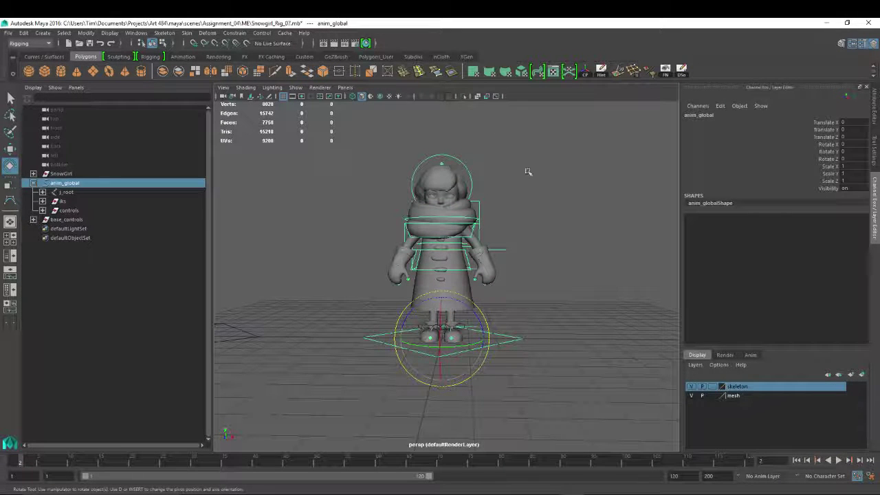
pyautogui.keyDown('alt'); pyautogui.moveTo(530, 181); pyautogui.dragTo(554, 223); pyautogui.keyUp('alt')
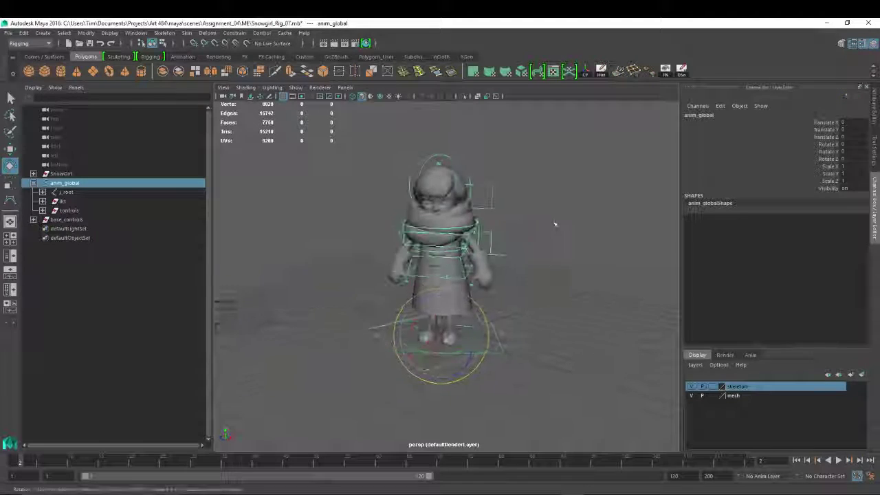
pyautogui.keyDown('alt'); pyautogui.moveTo(555, 224); pyautogui.dragTo(605, 214, button='right'); pyautogui.keyUp('alt')
pyautogui.click(605, 214)
pyautogui.keyDown('alt'); pyautogui.moveTo(411, 238); pyautogui.dragTo(265, 217); pyautogui.keyUp('alt')
pyautogui.click(250, 282)
pyautogui.keyDown('alt'); pyautogui.moveTo(310, 263); pyautogui.dragTo(353, 226, button='right'); pyautogui.keyUp('alt')
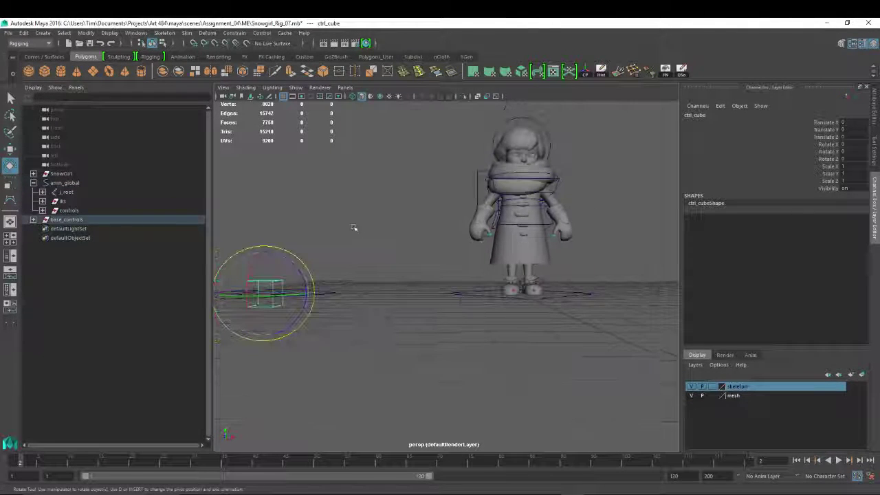
pyautogui.hotkey('ctrl', 'd')
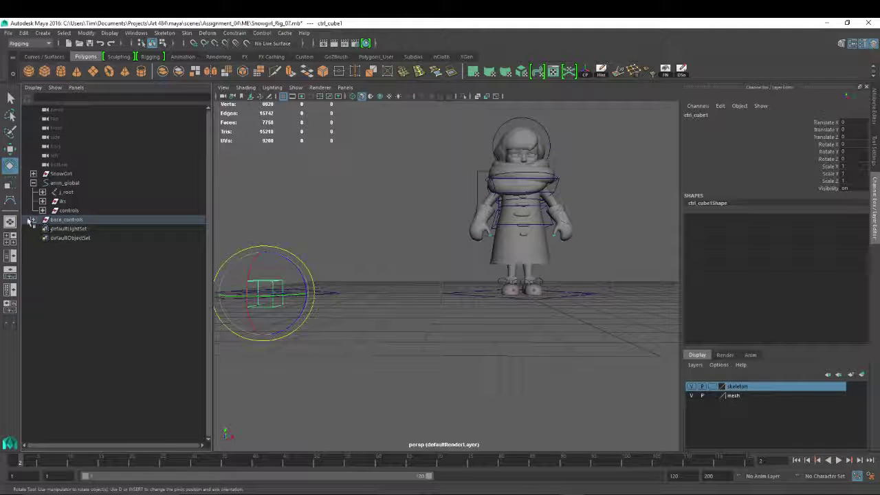
# Take the duplicated cube control out of base_controls and place it at the top level of the hierarchy above anim_global.
pyautogui.click(33, 220)
pyautogui.moveTo(70, 255); pyautogui.dragTo(69, 184)
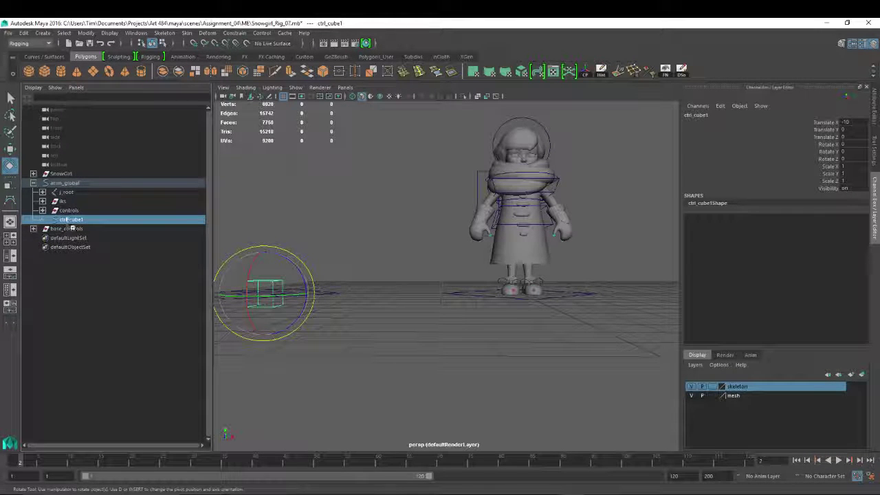
pyautogui.moveTo(67, 220); pyautogui.dragTo(62, 182, button='middle')
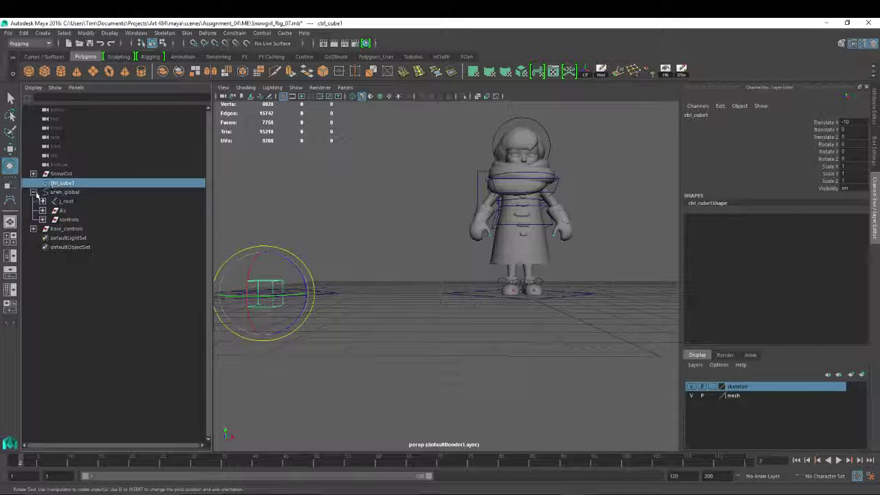
# Rename the duplicated cube control as anim_L_arm.
pyautogui.doubleClick(64, 183)
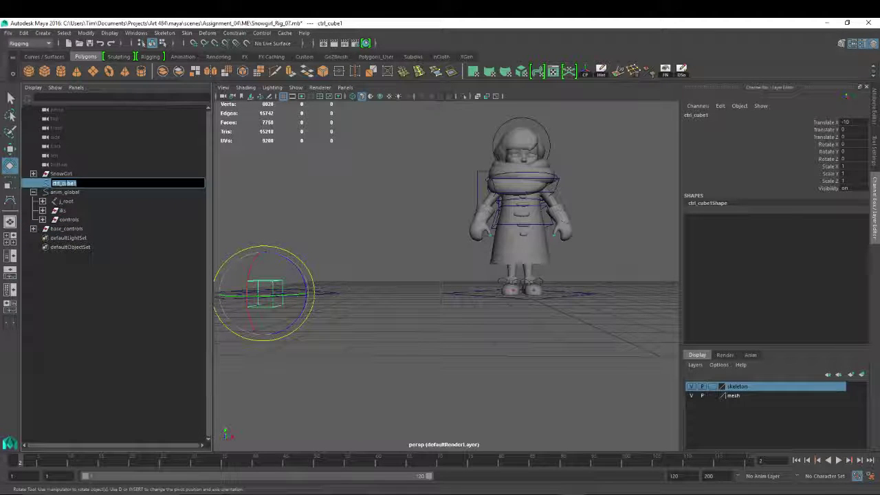
pyautogui.write('anim_L_arm')
pyautogui.press('Return')
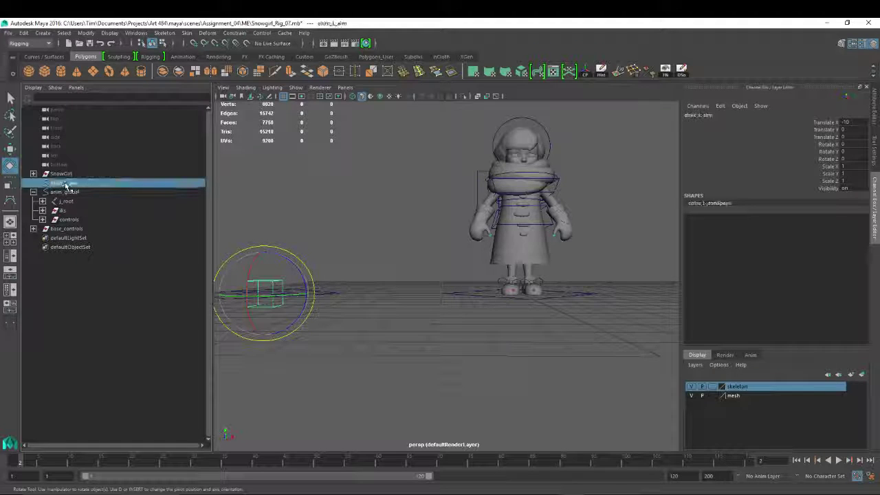
# Set the Translate X of anim_L_arm to 0 to bring the cube control to the character's centre.
pyautogui.keyDown('alt'); pyautogui.moveTo(367, 174); pyautogui.dragTo(378, 202); pyautogui.keyUp('alt')
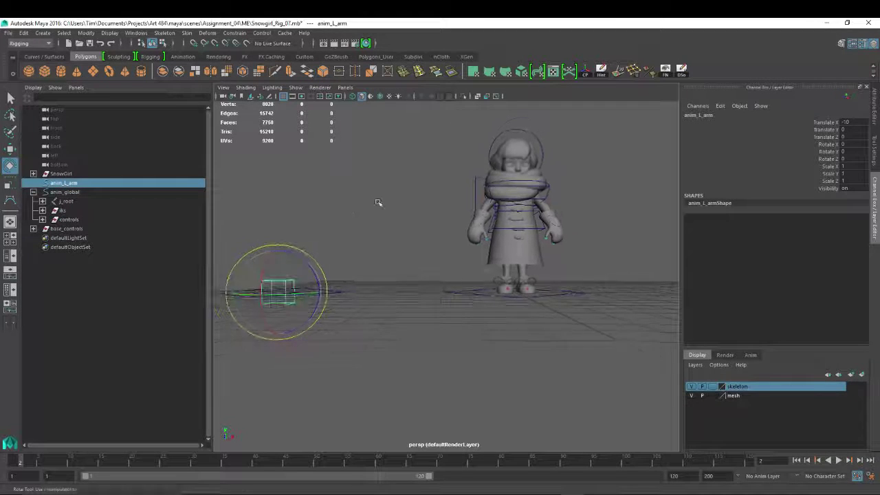
pyautogui.press('w')
pyautogui.click(847, 122)
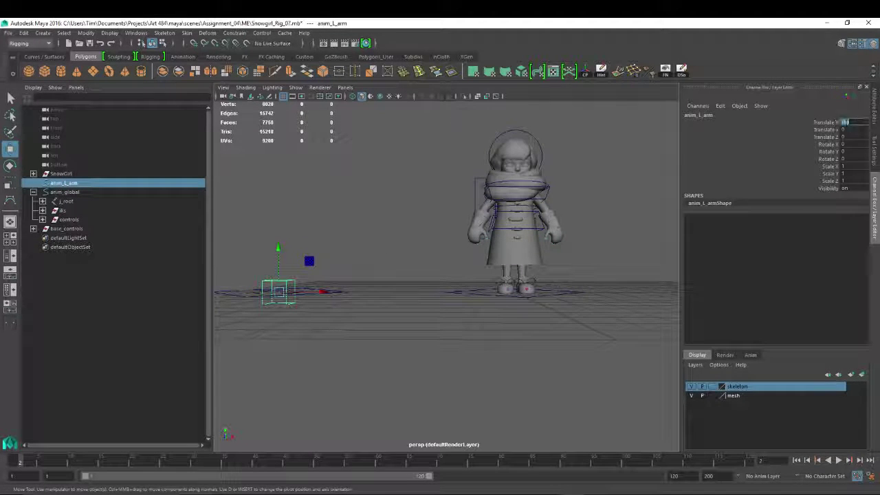
pyautogui.write('0')
pyautogui.press('Return')
pyautogui.keyDown('alt'); pyautogui.moveTo(500, 235); pyautogui.dragTo(371, 238); pyautogui.keyUp('alt')
pyautogui.keyDown('alt'); pyautogui.moveTo(371, 238); pyautogui.dragTo(472, 258, button='right'); pyautogui.keyUp('alt')
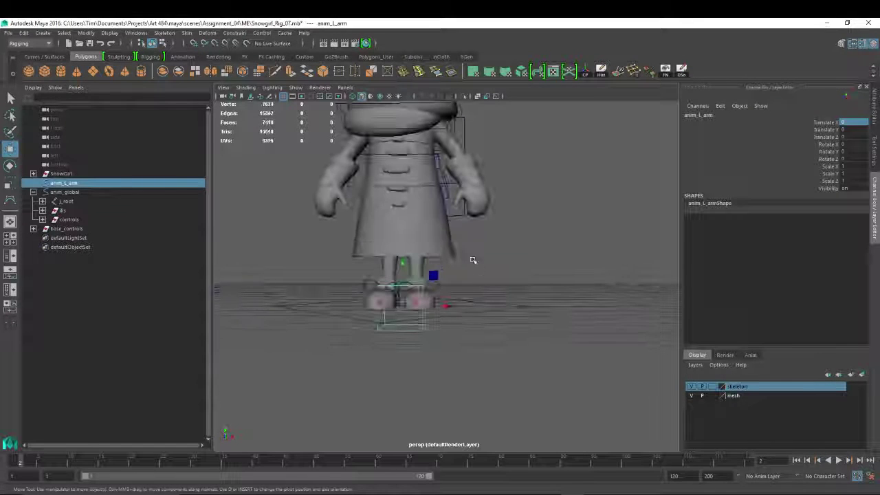
# In the front view, move anim_L_arm onto the character's left forearm at about X 1.416, Y 3.311.
pyautogui.press('space')
pyautogui.moveTo(469, 253); pyautogui.dragTo(475, 270)
pyautogui.keyDown('alt'); pyautogui.moveTo(493, 283); pyautogui.dragTo(487, 223, button='middle'); pyautogui.keyUp('alt')
pyautogui.press('a')
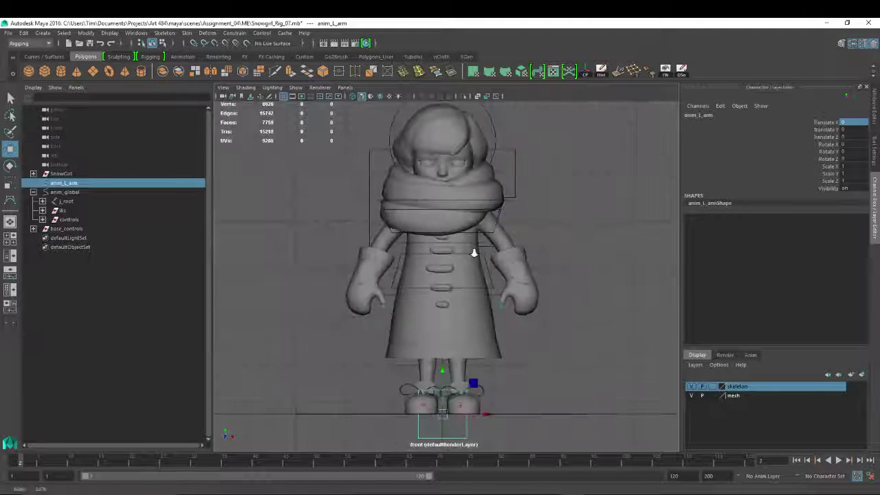
pyautogui.moveTo(446, 405); pyautogui.dragTo(506, 255)
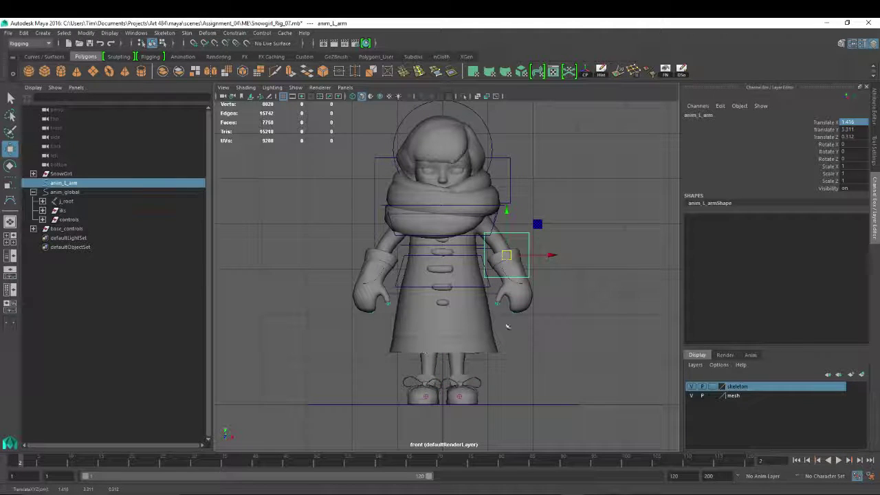
# Scale anim_L_arm down uniformly to about 0.712 so the cube fits closely around the mitten cuff.
pyautogui.scroll(10, 521, 317)
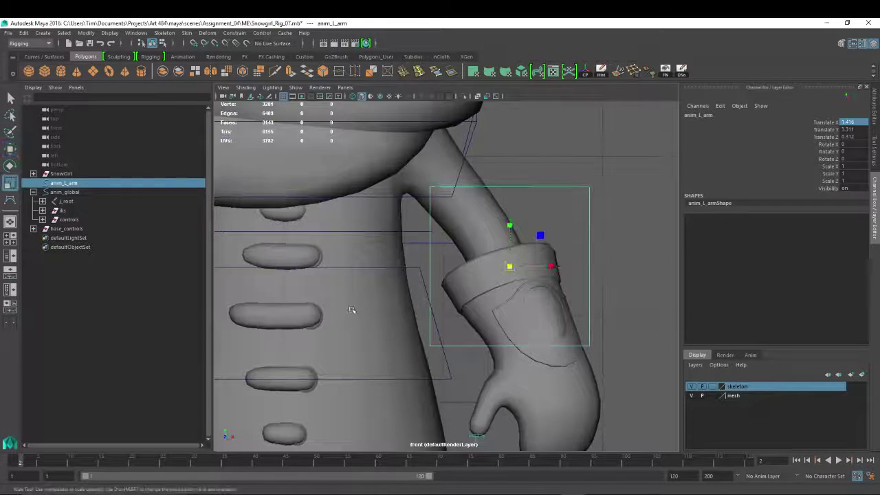
pyautogui.scroll(-8, 352, 309)
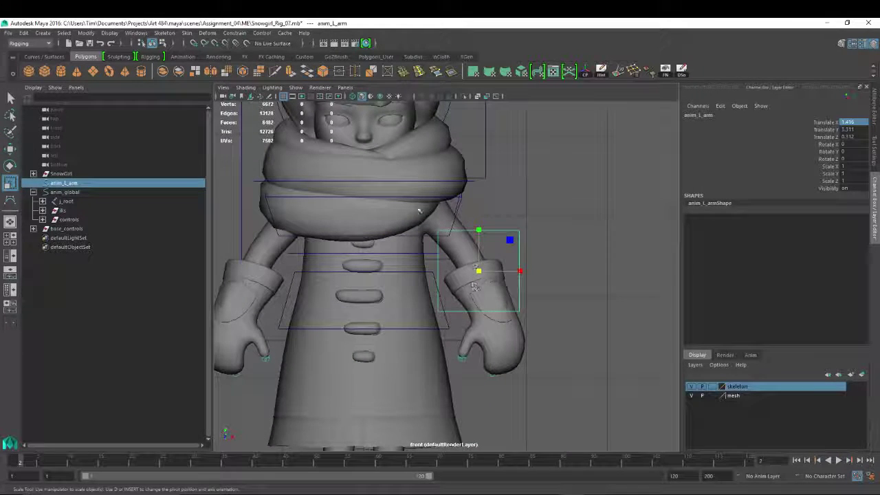
pyautogui.keyDown('alt'); pyautogui.moveTo(306, 270); pyautogui.dragTo(332, 280, button='right'); pyautogui.keyUp('alt')
pyautogui.moveTo(434, 335)
pyautogui.keyDown('alt'); pyautogui.mouseDown(button='right')
pyautogui.moveTo(406, 336)
pyautogui.moveTo(432, 328)
pyautogui.mouseUp(button='right'); pyautogui.keyUp('alt')
pyautogui.keyDown('alt'); pyautogui.moveTo(414, 301); pyautogui.dragTo(423, 295, button='middle'); pyautogui.keyUp('alt')
pyautogui.keyDown('alt'); pyautogui.moveTo(423, 295); pyautogui.dragTo(475, 276, button='right'); pyautogui.keyUp('alt')
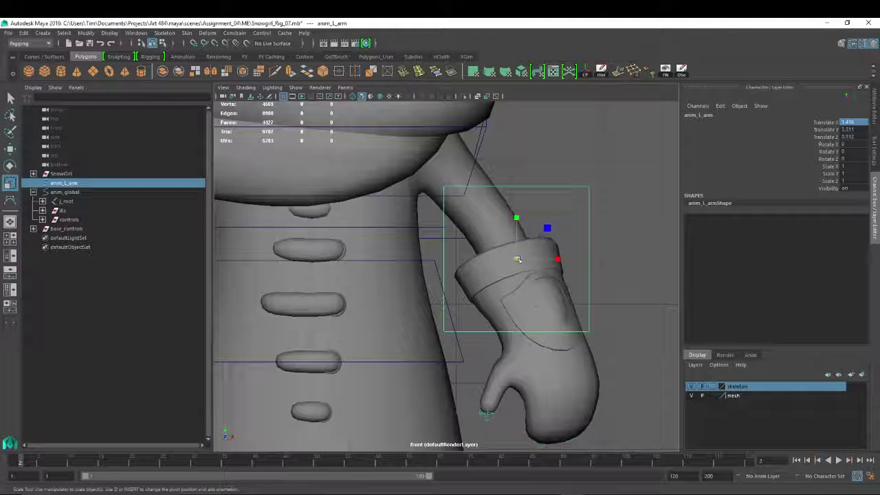
pyautogui.moveTo(517, 260); pyautogui.dragTo(513, 226)
# Centre anim_L_arm on the left forearm in depth, at about X 1.378, Y 3.293, Z 0.069.
pyautogui.press('space')
pyautogui.press('space')
pyautogui.keyDown('alt'); pyautogui.moveTo(481, 237); pyautogui.dragTo(548, 263, button='right'); pyautogui.keyUp('alt')
pyautogui.press('w')
pyautogui.press('4')
pyautogui.keyDown('alt'); pyautogui.moveTo(421, 279); pyautogui.dragTo(603, 292, button='right'); pyautogui.keyUp('alt')
pyautogui.moveTo(448, 276); pyautogui.dragTo(537, 264)
pyautogui.press('space')
pyautogui.press('5')
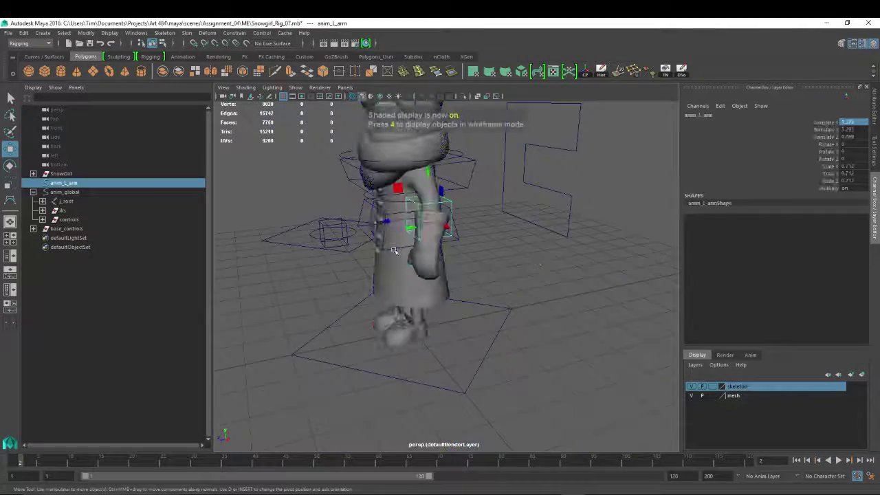
# Try to rotate anim_L_arm to the forearm's angle in the perspective view, and undo the rotation.
pyautogui.press('f')
pyautogui.keyDown('alt'); pyautogui.moveTo(476, 209); pyautogui.dragTo(513, 310, button='right'); pyautogui.keyUp('alt')
pyautogui.keyDown('alt'); pyautogui.moveTo(513, 309); pyautogui.dragTo(404, 297); pyautogui.keyUp('alt')
pyautogui.press('e')
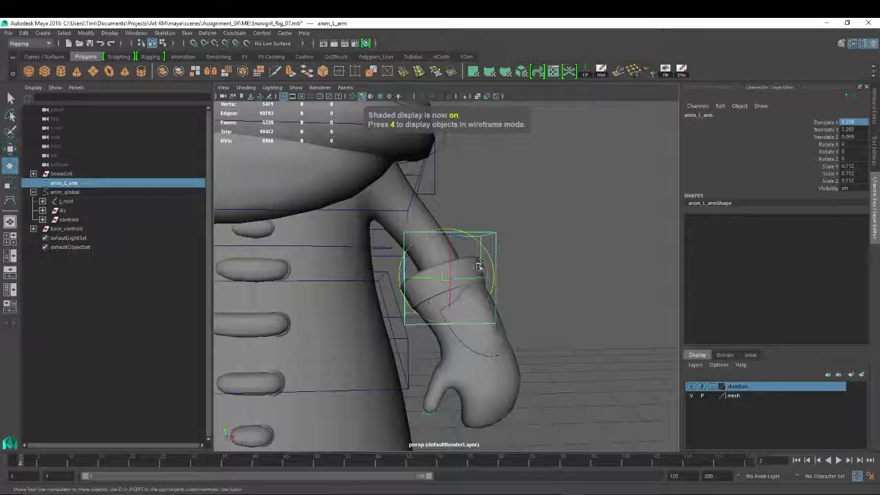
pyautogui.moveTo(481, 251); pyautogui.dragTo(532, 294)
pyautogui.press('space')
pyautogui.hotkey('ctrl', 'z')
# In the front view, rotate anim_L_arm about Z to about 25.764 degrees to follow the forearm's slant.
pyautogui.press('space')
pyautogui.keyDown('alt'); pyautogui.moveTo(522, 283); pyautogui.dragTo(485, 283, button='middle'); pyautogui.keyUp('alt')
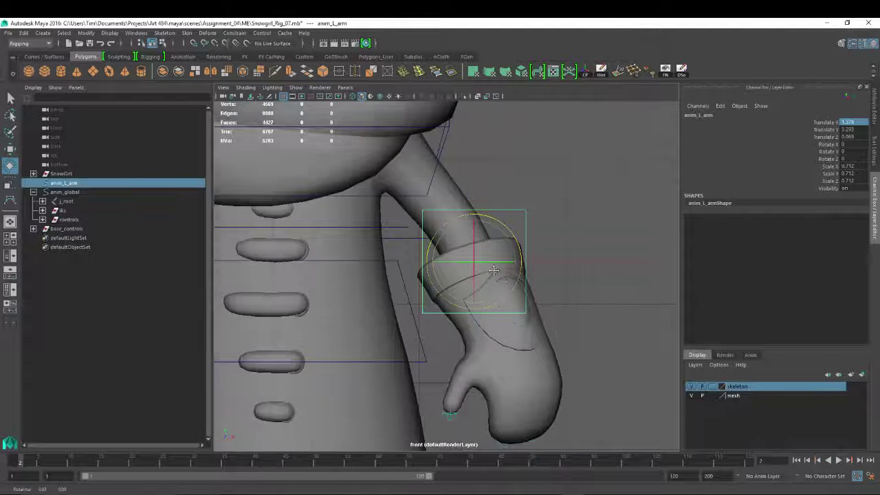
pyautogui.keyDown('alt'); pyautogui.moveTo(485, 283); pyautogui.dragTo(522, 289, button='right'); pyautogui.keyUp('alt')
pyautogui.keyDown('alt'); pyautogui.moveTo(522, 288); pyautogui.dragTo(504, 306, button='middle'); pyautogui.keyUp('alt')
pyautogui.moveTo(519, 243); pyautogui.dragTo(560, 238)
# In the side view, rotate anim_L_arm about X to about -14.988 degrees to match the forearm's tilt.
pyautogui.press('space')
pyautogui.press('space')
pyautogui.keyDown('alt'); pyautogui.moveTo(541, 270); pyautogui.dragTo(521, 252, button='middle'); pyautogui.keyUp('alt')
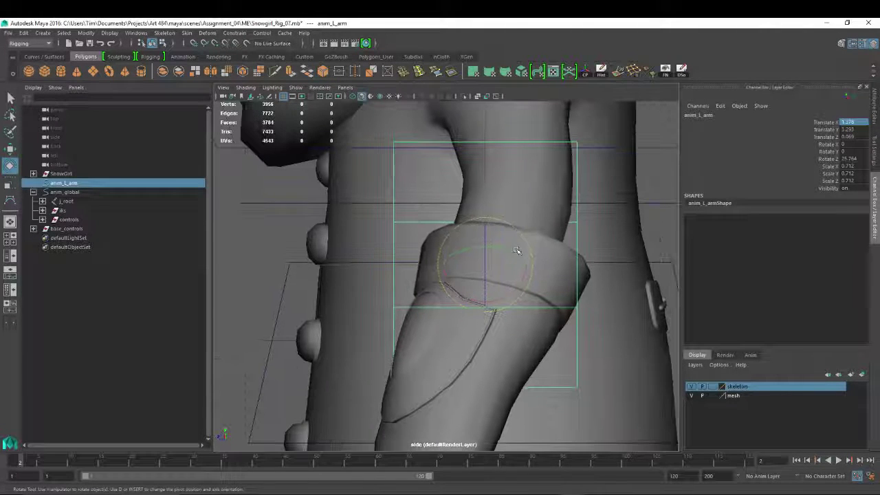
pyautogui.moveTo(528, 242); pyautogui.dragTo(512, 294)
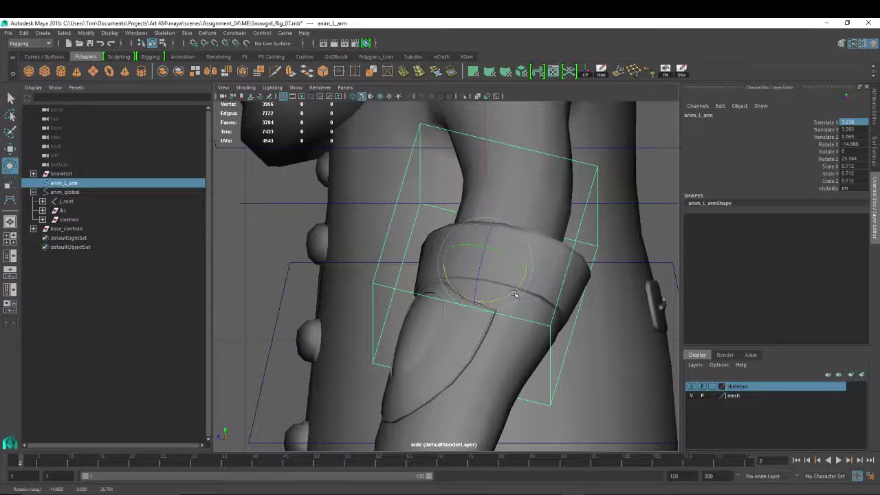
# Examine the fit and angle of anim_L_arm around the left forearm from several perspective angles.
pyautogui.press('4')
pyautogui.press('space')
pyautogui.click(517, 268)
pyautogui.press('5')
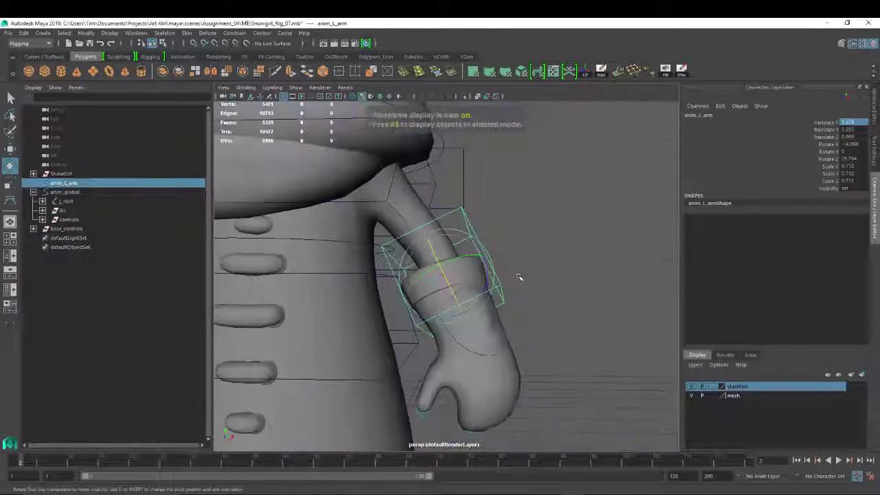
pyautogui.press('f')
pyautogui.moveTo(439, 289)
pyautogui.keyDown('alt'); pyautogui.mouseDown()
pyautogui.moveTo(461, 297)
pyautogui.moveTo(478, 287)
pyautogui.moveTo(461, 283)
pyautogui.mouseUp(); pyautogui.keyUp('alt')
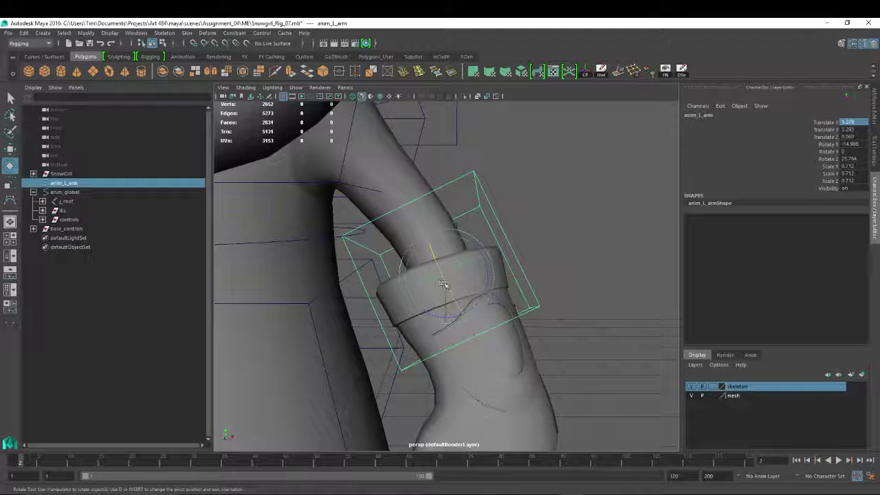
pyautogui.moveTo(619, 169)
pyautogui.keyDown('alt'); pyautogui.mouseDown()
pyautogui.moveTo(577, 178)
pyautogui.moveTo(611, 172)
pyautogui.mouseUp(); pyautogui.keyUp('alt')
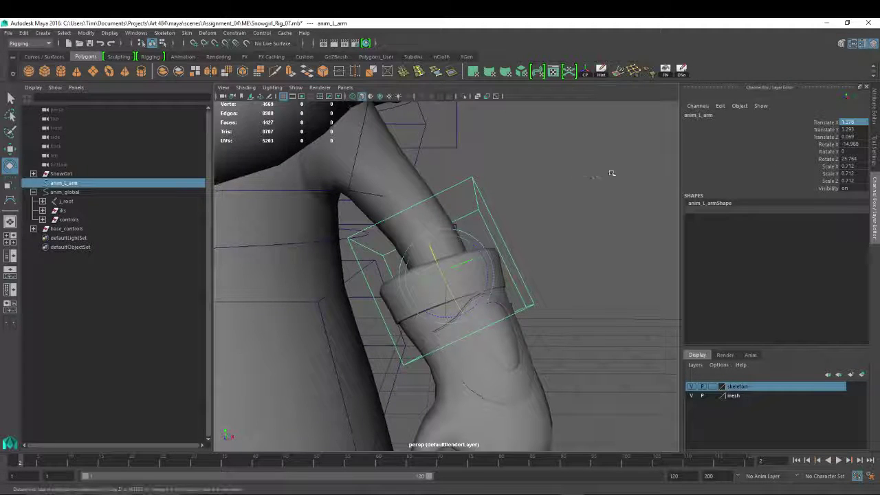
pyautogui.scroll(-6, 546, 196)
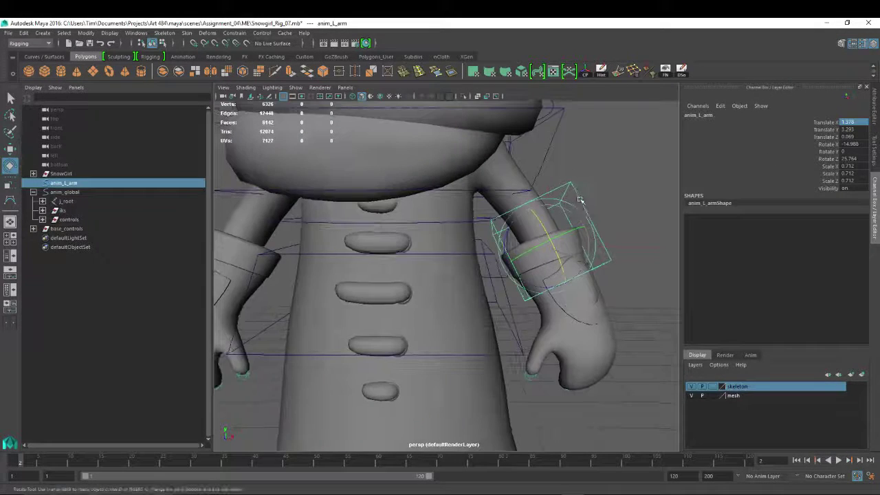
pyautogui.keyDown('alt'); pyautogui.moveTo(581, 199); pyautogui.dragTo(504, 224); pyautogui.keyUp('alt')
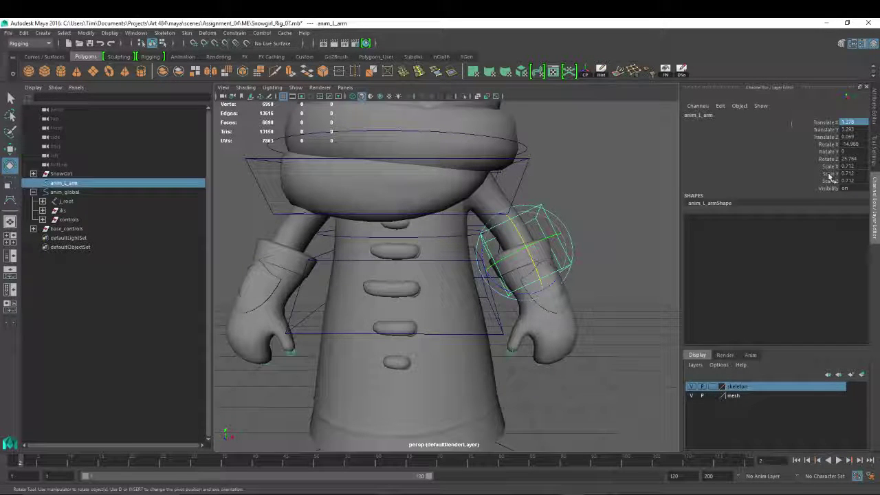
pyautogui.keyDown('alt'); pyautogui.moveTo(591, 124); pyautogui.dragTo(518, 165); pyautogui.keyUp('alt')
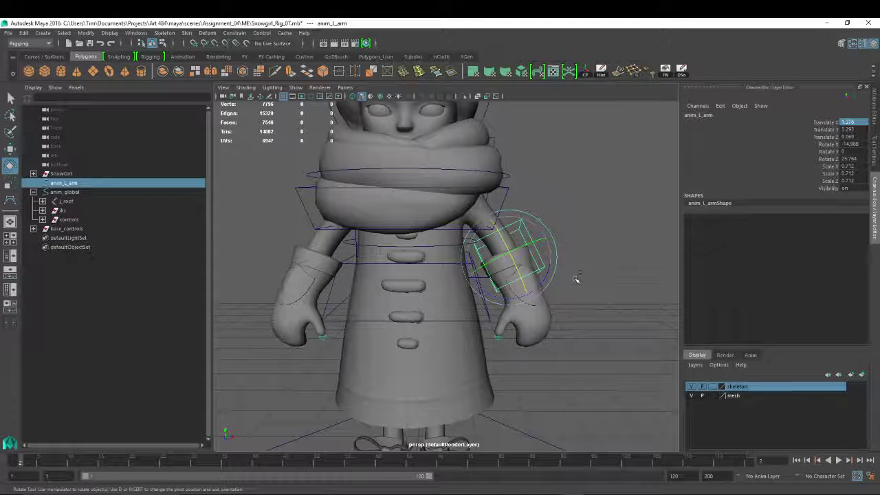
# Duplicate anim_L_arm and set the copy's Translate X to -1.378 to place it on the opposite arm.
pyautogui.hotkey('ctrl', 'd')
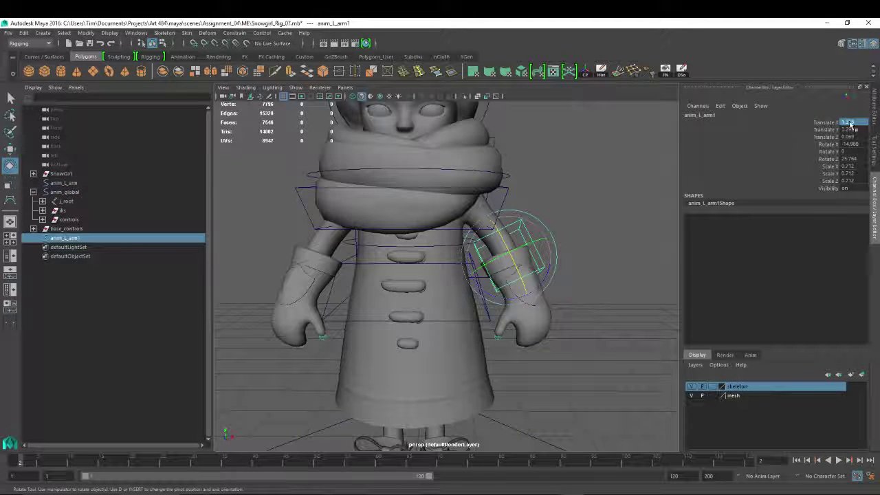
pyautogui.press('Home')
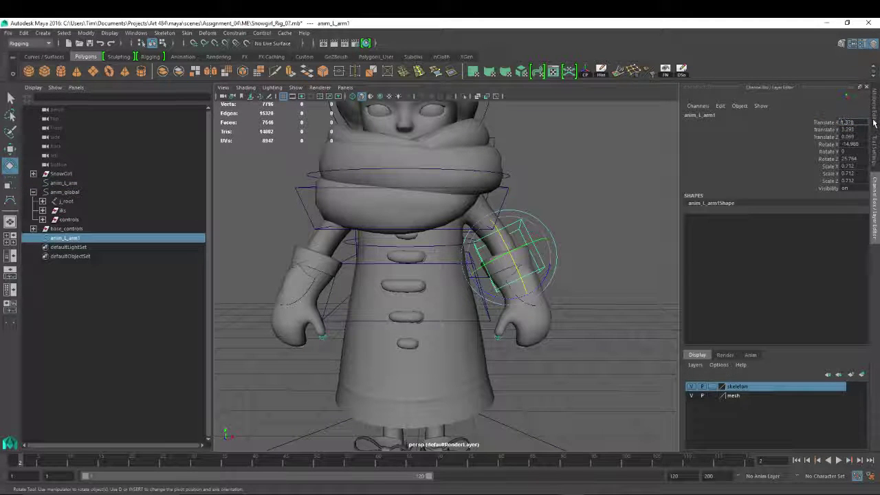
pyautogui.write('-')
pyautogui.press('Return')
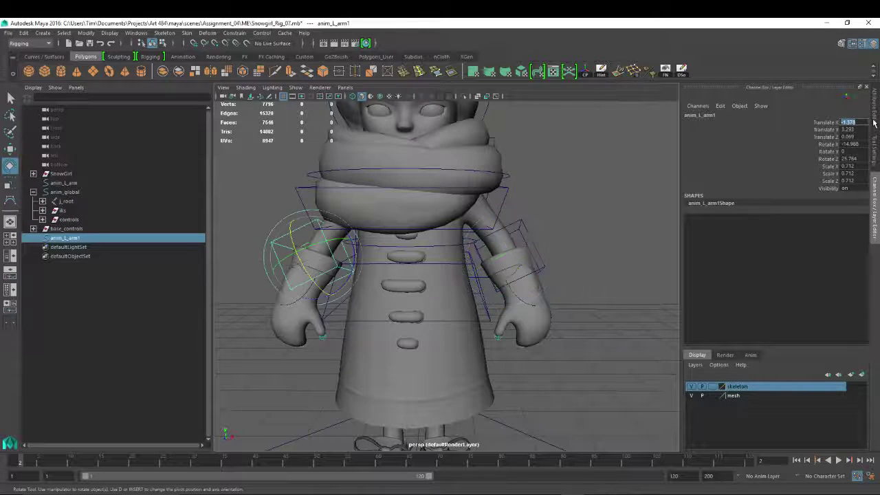
# Set the duplicated control's Rotate X to 14.988 and edit its Rotate Z to match the opposite arm.
pyautogui.doubleClick(849, 144)
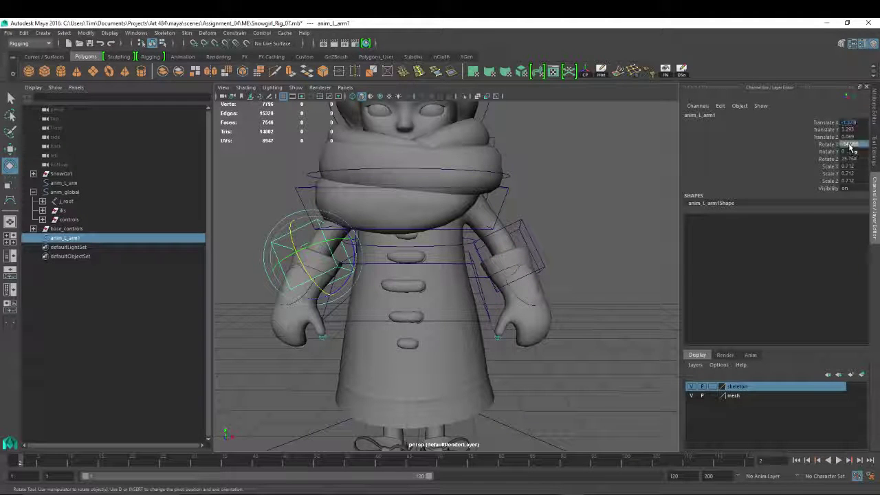
pyautogui.write('-')
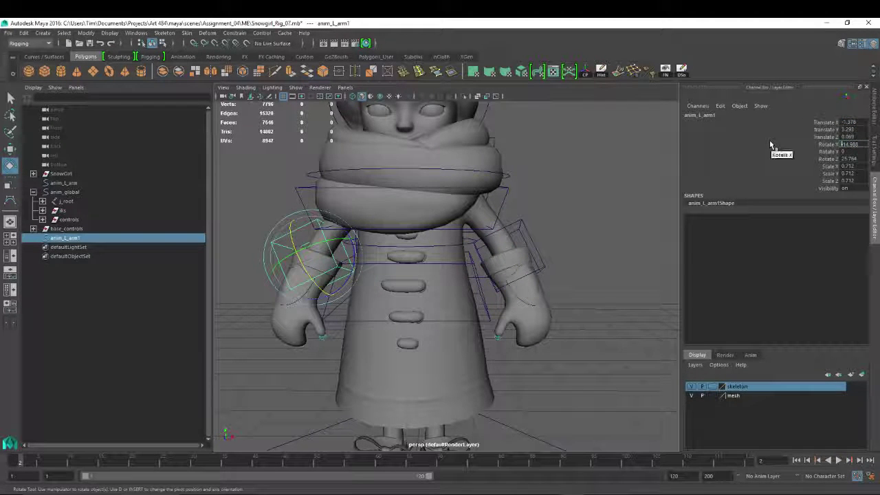
pyautogui.press('Return')
pyautogui.keyDown('alt'); pyautogui.moveTo(323, 310); pyautogui.dragTo(464, 315); pyautogui.keyUp('alt')
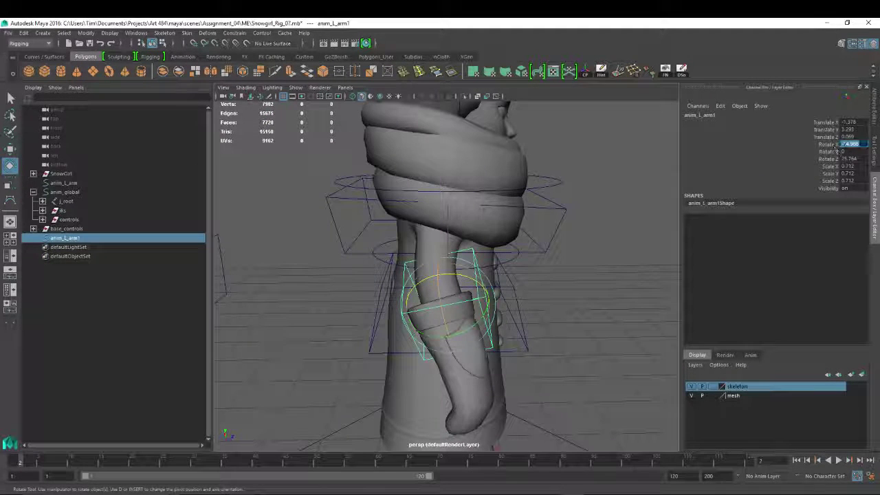
pyautogui.doubleClick(849, 144)
pyautogui.press('Return')
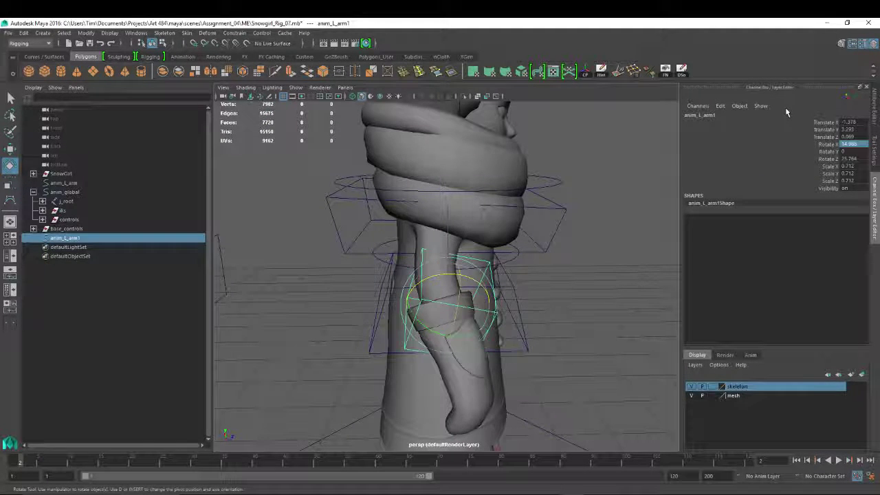
pyautogui.doubleClick(848, 159)
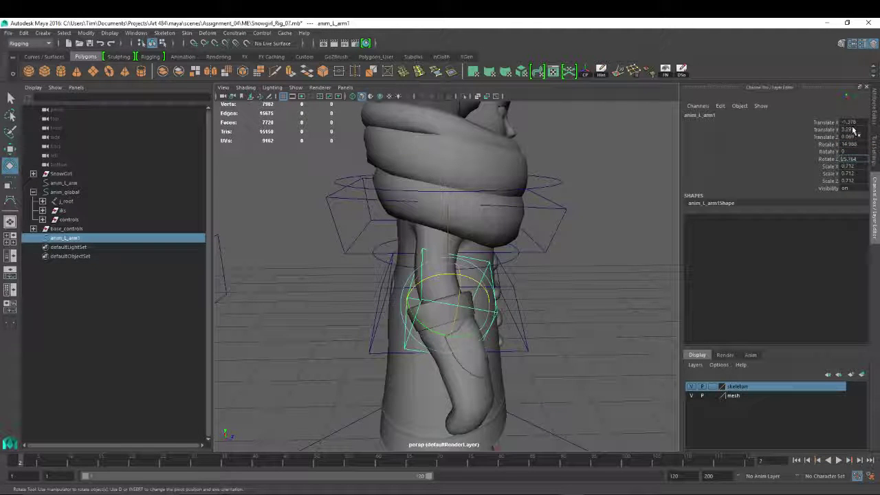
pyautogui.press('Return')
# Undo the duplicated control's translation and rotation changes and delete the duplicate.
pyautogui.keyDown('alt'); pyautogui.moveTo(605, 227); pyautogui.dragTo(460, 291); pyautogui.keyUp('alt')
pyautogui.hotkey('ctrl', 'z')
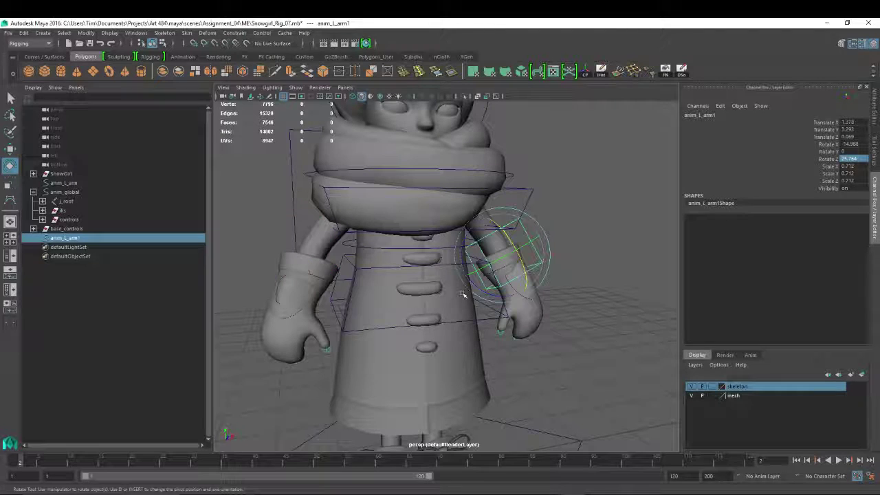
pyautogui.keyDown('alt'); pyautogui.moveTo(499, 314); pyautogui.dragTo(569, 368); pyautogui.keyUp('alt')
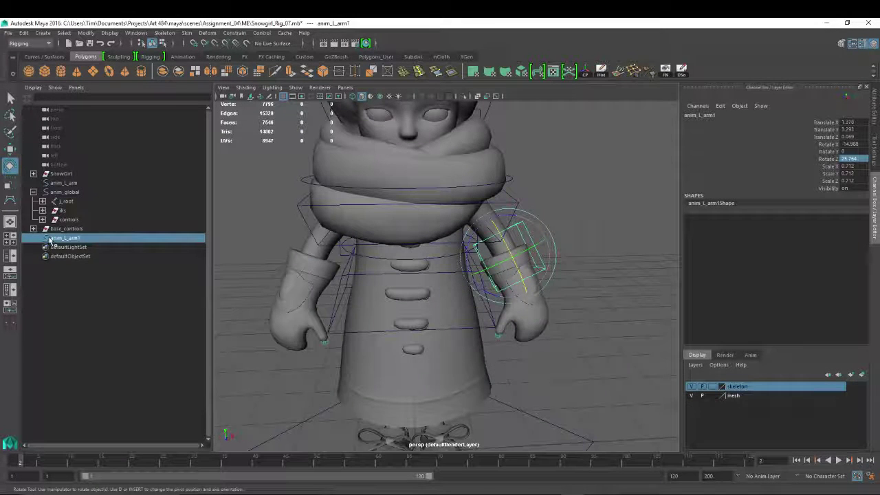
pyautogui.press('Delete')
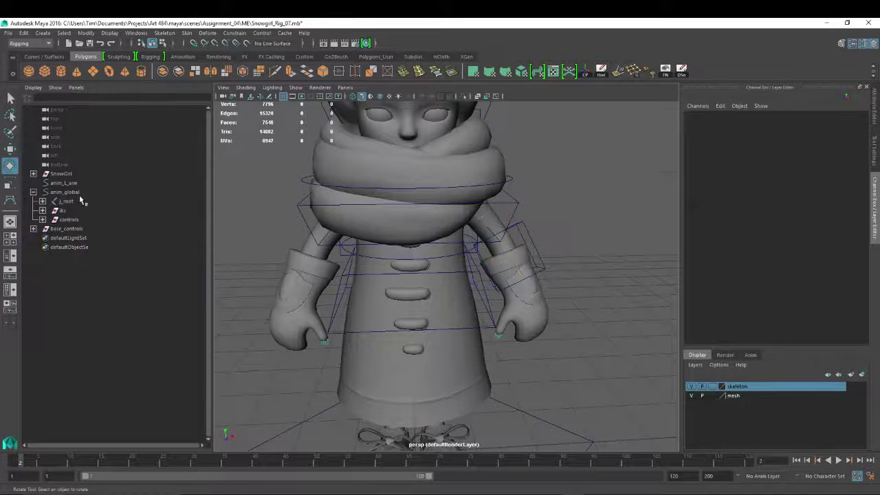
# Group anim_L_arm by itself and collapse the anim_global hierarchy.
pyautogui.click(64, 182)
pyautogui.hotkey('ctrl', 'g')
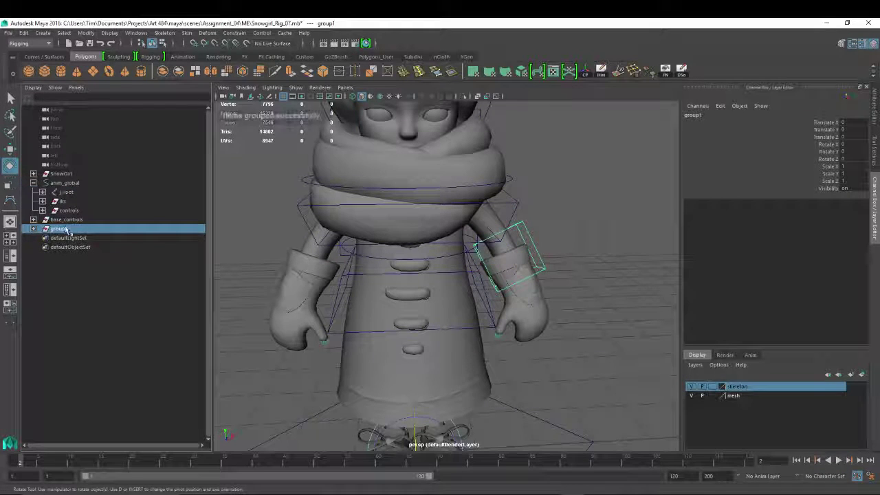
pyautogui.click(34, 182)
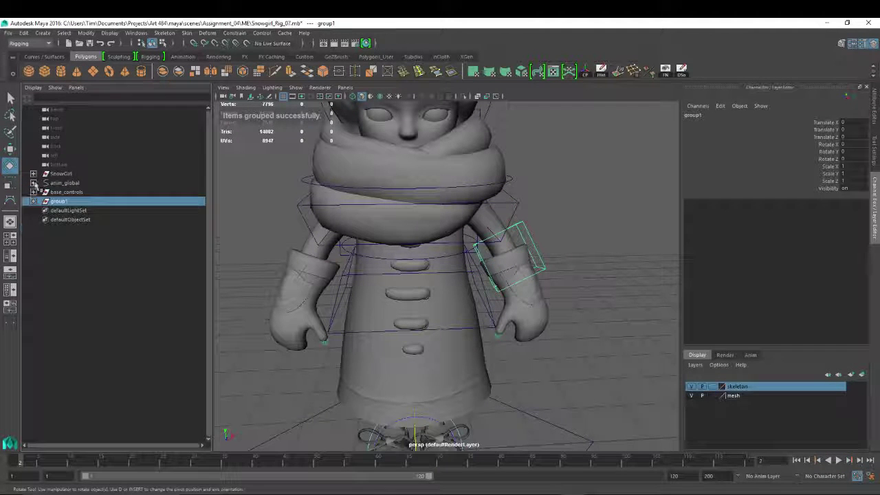
pyautogui.click(57, 192)
pyautogui.hotkey('ctrl', 'd')
pyautogui.click(57, 201)
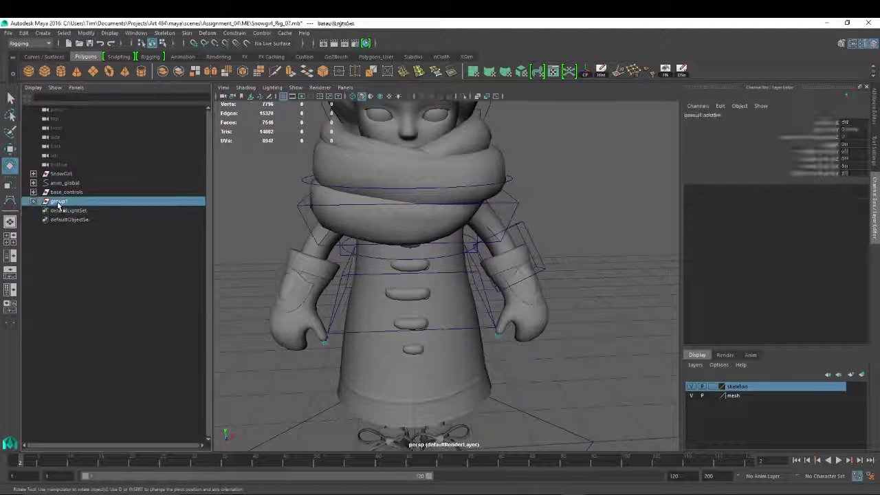
pyautogui.keyDown('alt'); pyautogui.moveTo(592, 222); pyautogui.dragTo(578, 206); pyautogui.keyUp('alt')
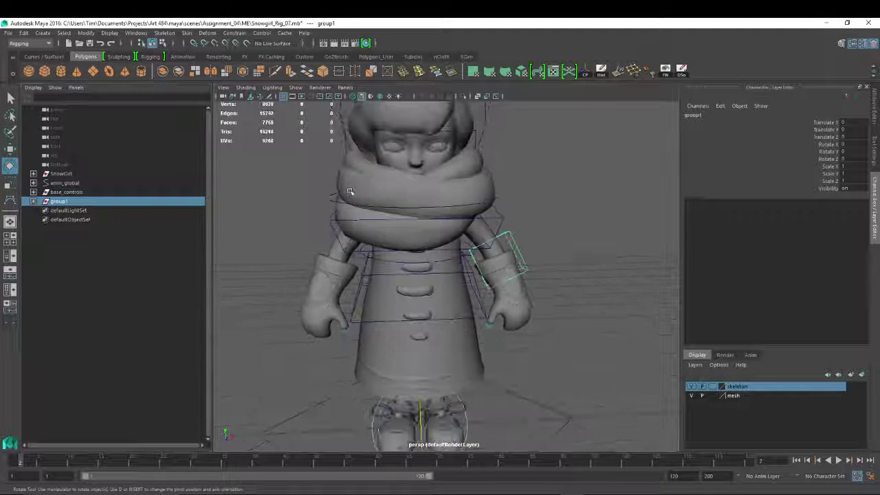
# Undo the grouping of the original anim_L_arm control.
pyautogui.click(44, 208)
pyautogui.hotkey('ctrl', 'z')
pyautogui.hotkey('ctrl', 'z')
pyautogui.hotkey('ctrl', 'z')
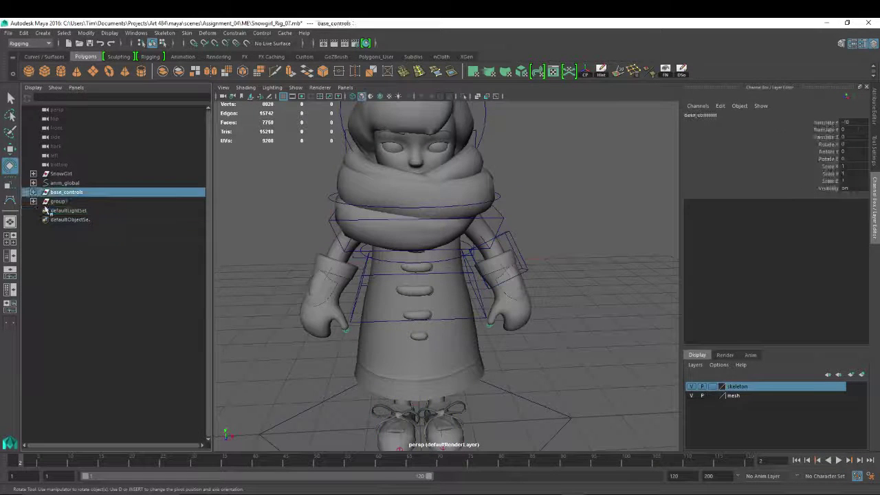
# Duplicate anim_L_arm, group the duplicate by itself and set the group's Scale X to -1 to mirror it.
pyautogui.hotkey('ctrl', 'd')
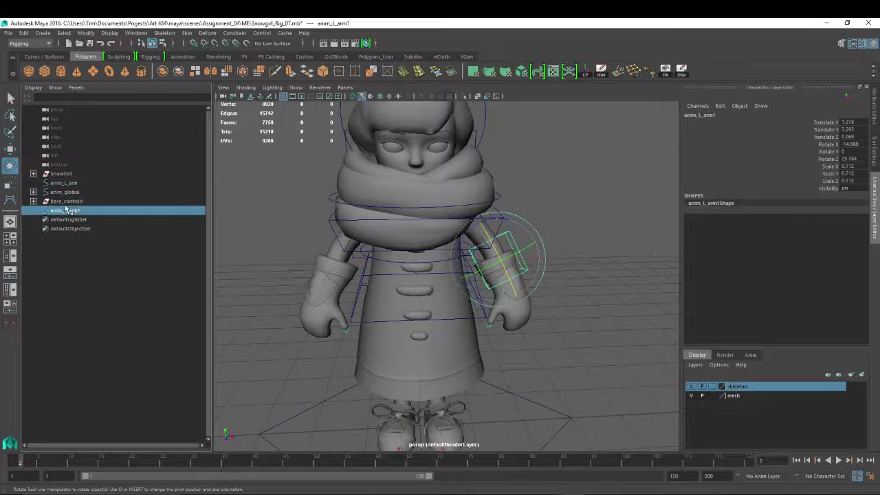
pyautogui.hotkey('ctrl', 'g')
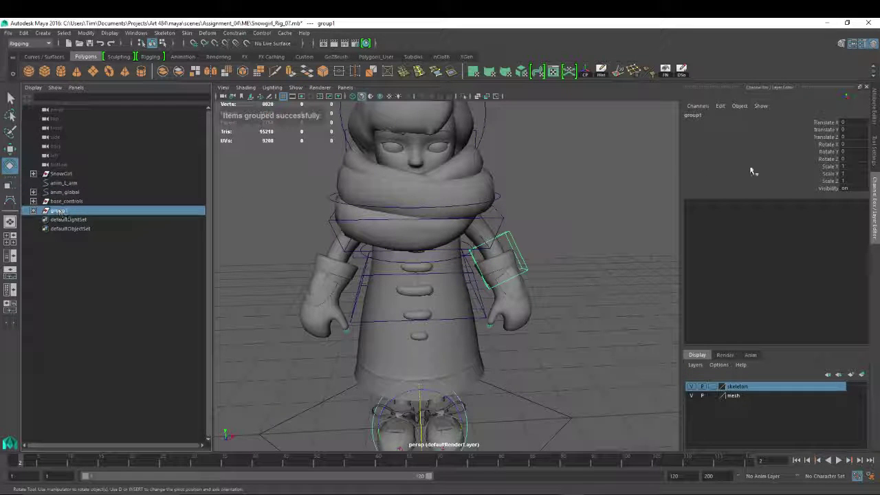
pyautogui.write('-1')
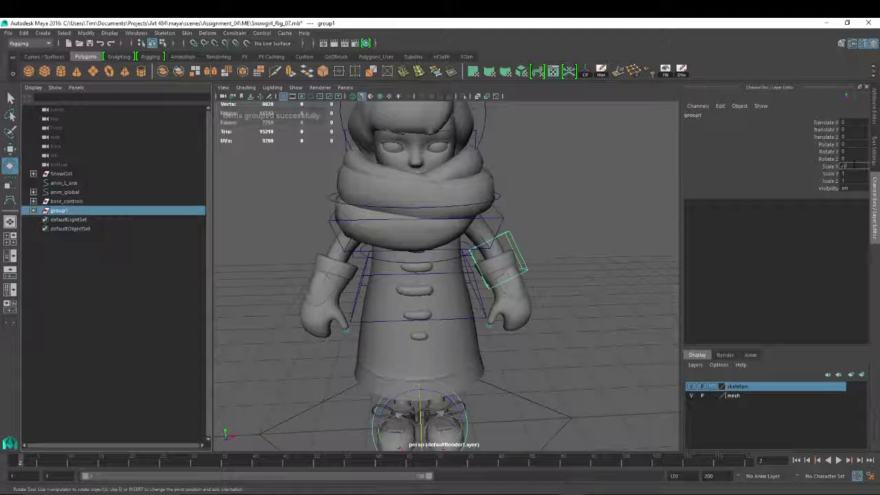
pyautogui.press('Return')
pyautogui.keyDown('alt'); pyautogui.moveTo(384, 307); pyautogui.dragTo(416, 290); pyautogui.keyUp('alt')
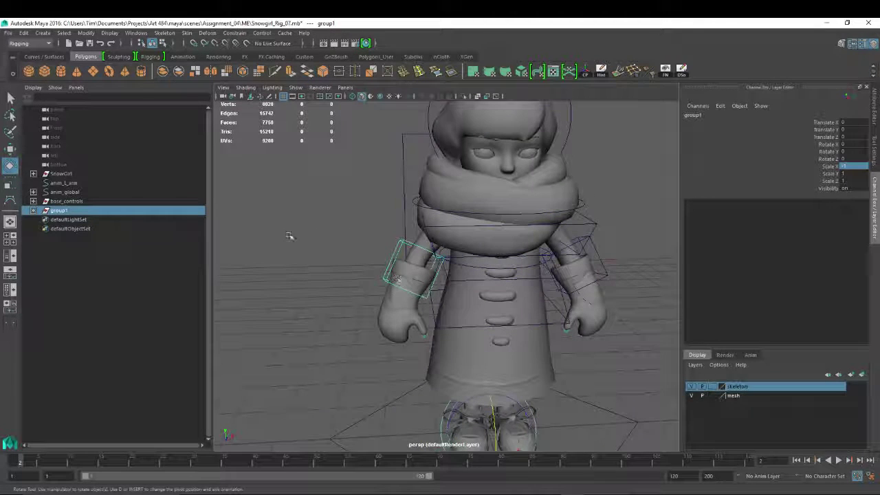
# Move the mirrored duplicate out of its group to the top level of the scene hierarchy, below anim_L_arm.
pyautogui.click(34, 211)
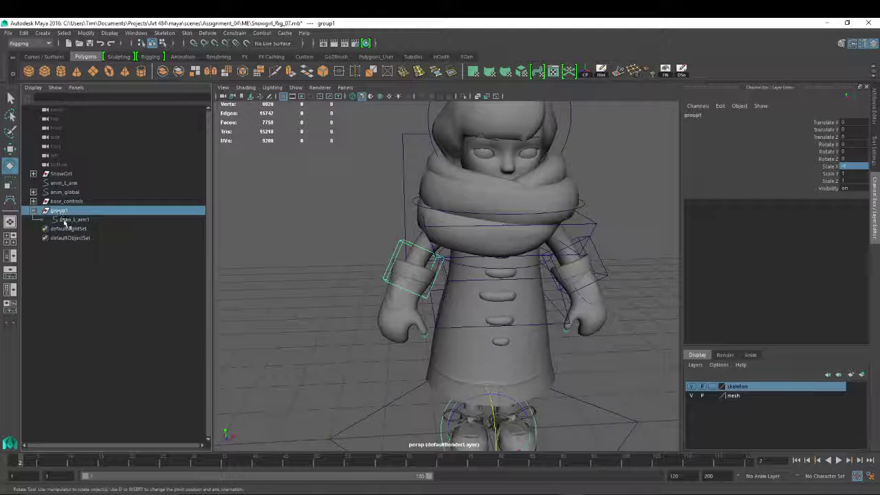
pyautogui.click(68, 220)
pyautogui.moveTo(64, 191); pyautogui.dragTo(65, 192, button='middle')
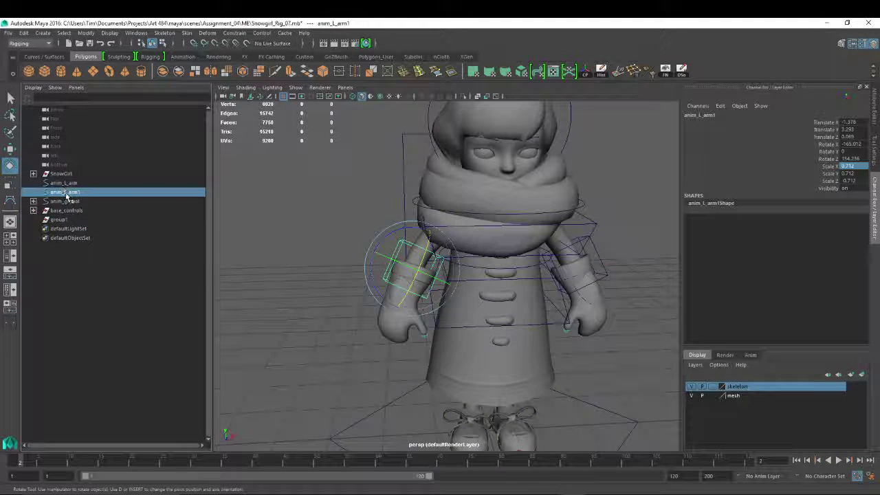
# Rename the mirrored duplicate as anim_R_arm.
pyautogui.doubleClick(68, 192)
pyautogui.press('BackSpace')
pyautogui.write('R')
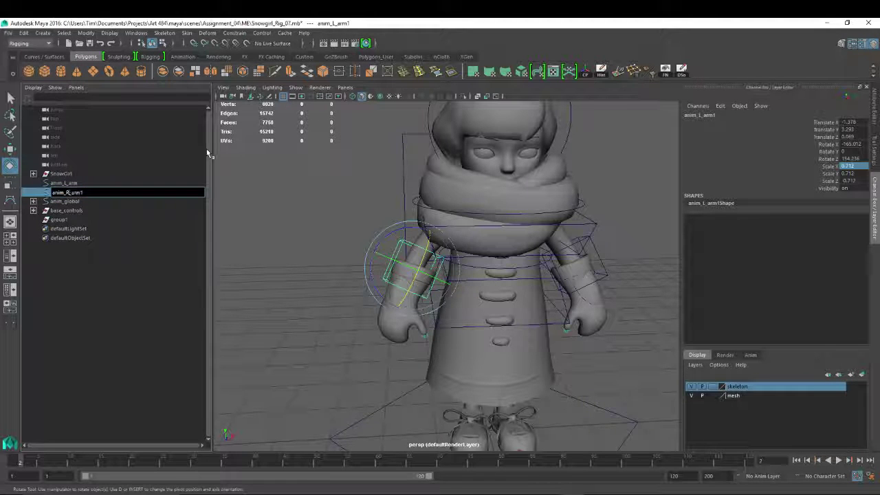
pyautogui.press('Right')
pyautogui.press('Right')
pyautogui.press('Right')
pyautogui.press('Right')
pyautogui.press('BackSpace')
pyautogui.press('Return')
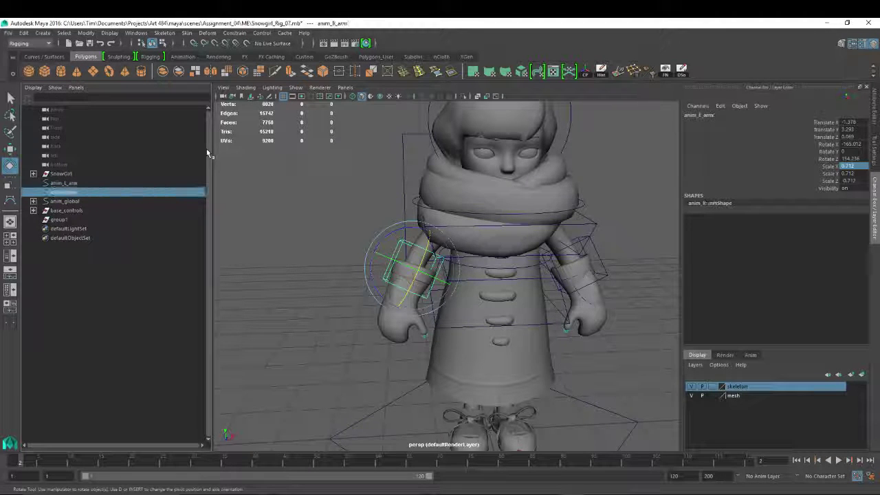
# Freeze all transforms on anim_L_arm and anim_R_arm together and check each control's channels.
pyautogui.keyDown('alt'); pyautogui.moveTo(220, 227); pyautogui.dragTo(264, 227); pyautogui.keyUp('alt')
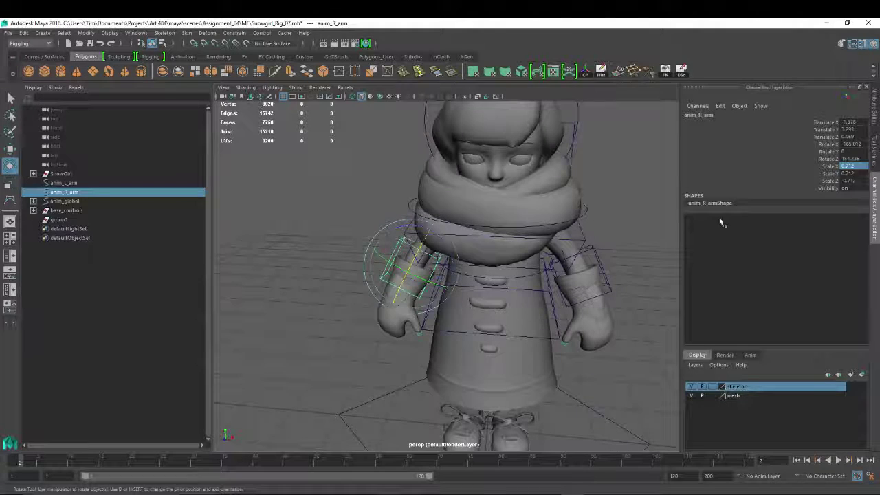
pyautogui.keyDown('shift'); pyautogui.click(596, 250); pyautogui.keyUp('shift')
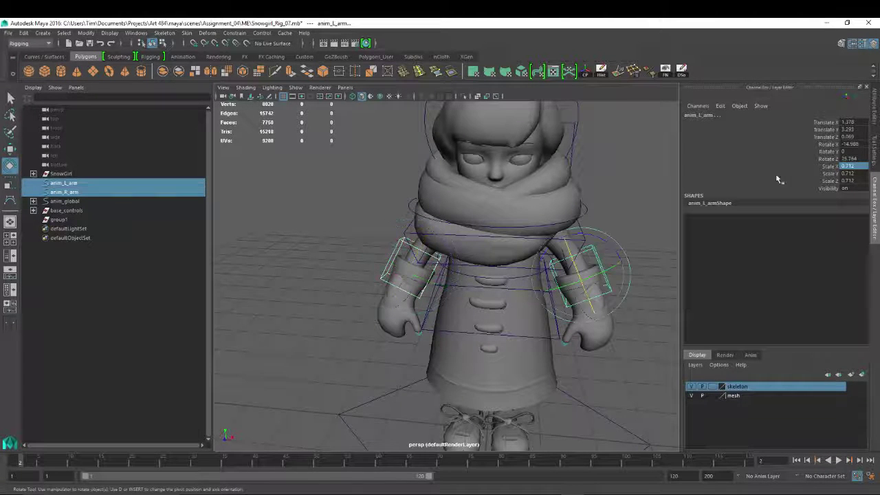
pyautogui.rightClick(834, 143)
pyautogui.moveTo(815, 301)
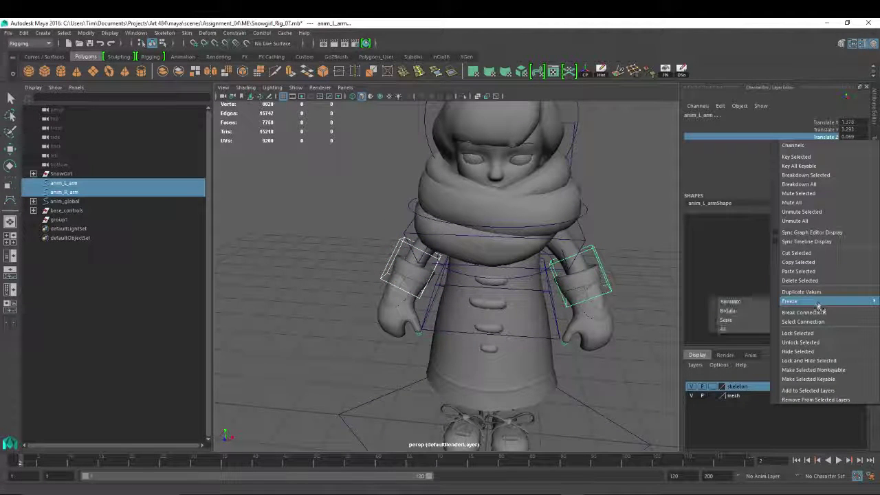
pyautogui.click(736, 331)
pyautogui.click(659, 228)
pyautogui.click(596, 251)
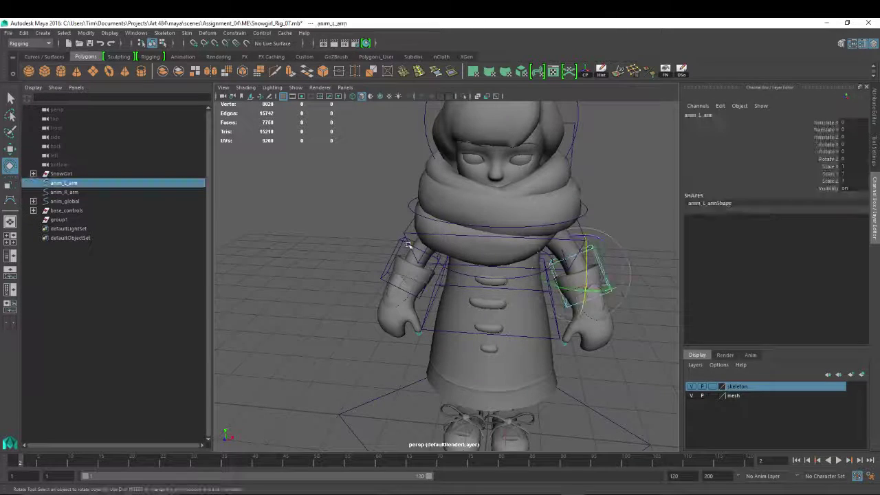
pyautogui.click(400, 242)
# Create a display layer from anim_L_arm, named L_Controls and coloured light blue.
pyautogui.click(596, 250)
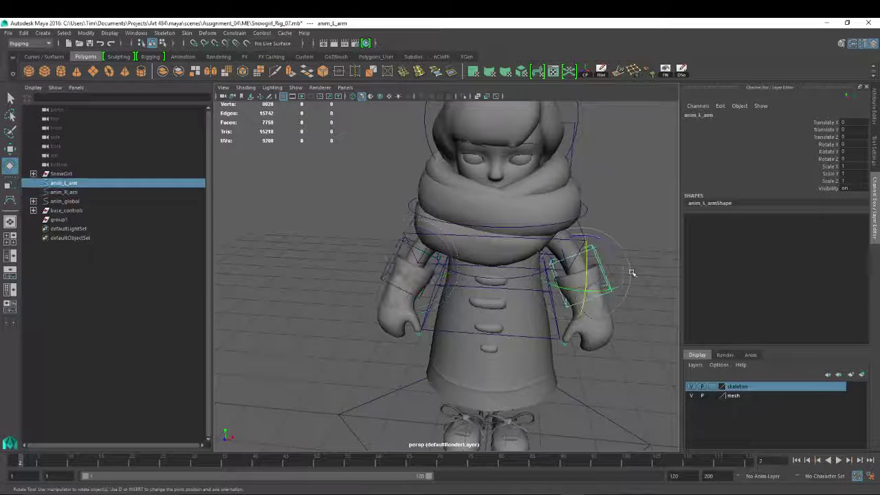
pyautogui.keyDown('alt'); pyautogui.moveTo(596, 250); pyautogui.dragTo(607, 316); pyautogui.keyUp('alt')
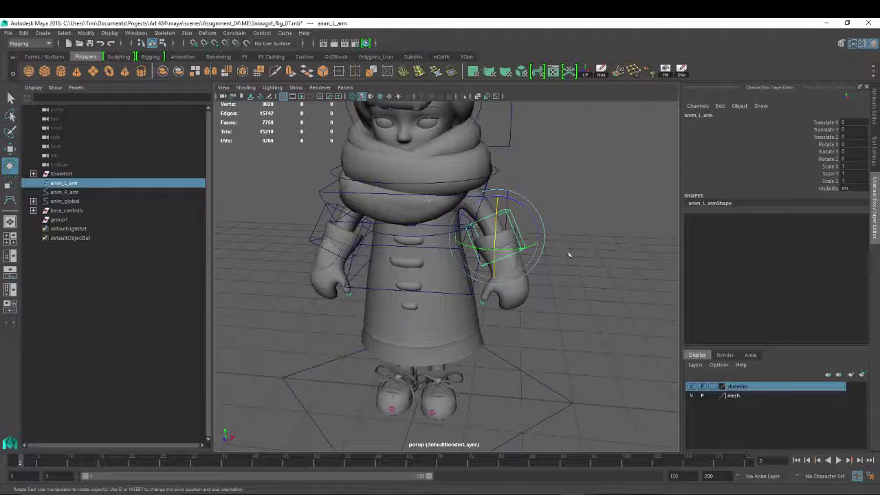
pyautogui.keyDown('alt'); pyautogui.moveTo(653, 371); pyautogui.dragTo(609, 300); pyautogui.keyUp('alt')
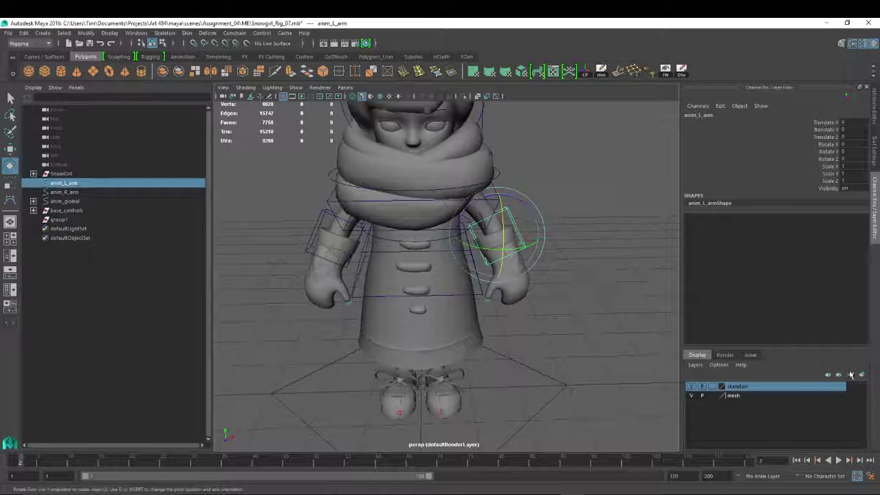
pyautogui.click(862, 374)
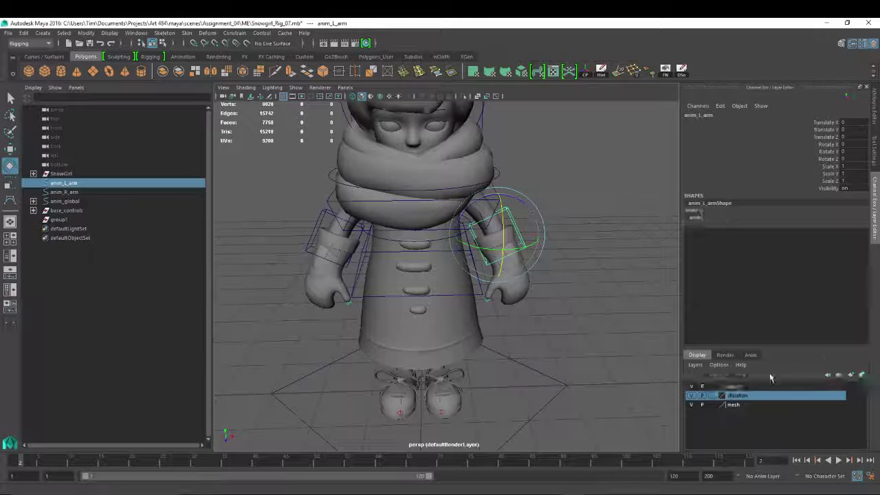
pyautogui.doubleClick(734, 386)
pyautogui.write('L_Controls')
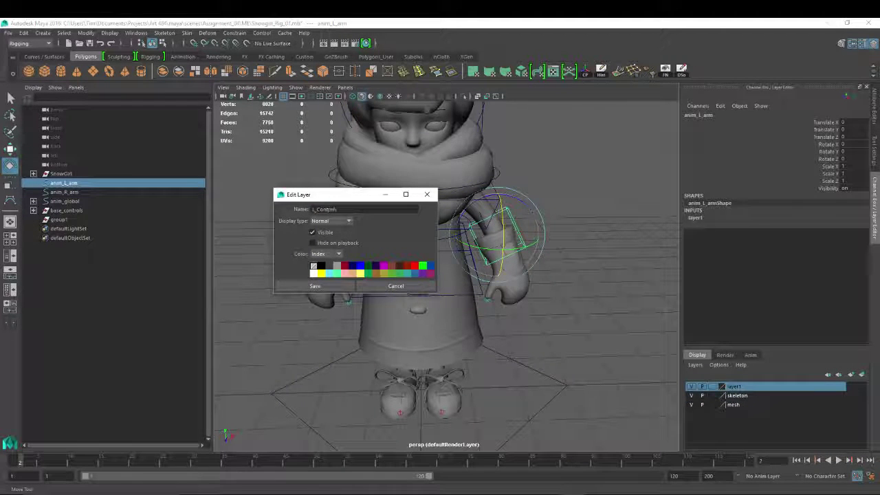
pyautogui.click(330, 285)
# Create a display layer from anim_R_arm, named R_Controls and coloured red.
pyautogui.click(319, 224)
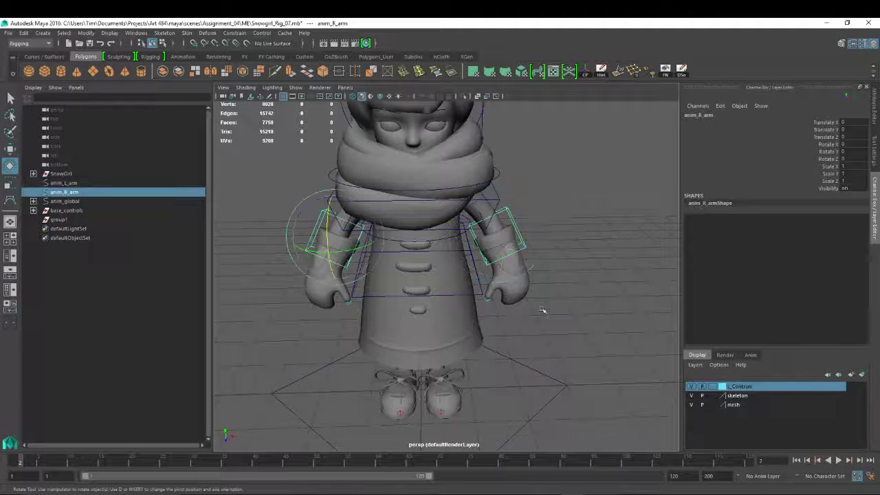
pyautogui.click(861, 374)
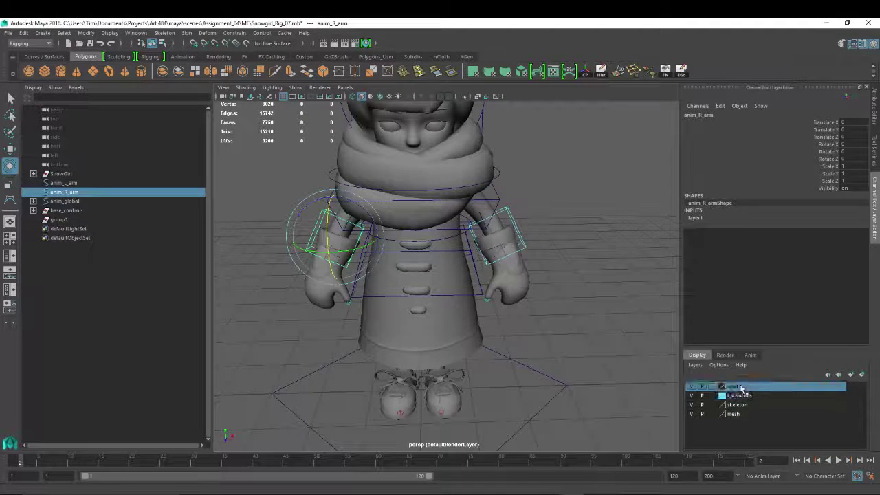
pyautogui.doubleClick(736, 387)
pyautogui.write('R_Controls')
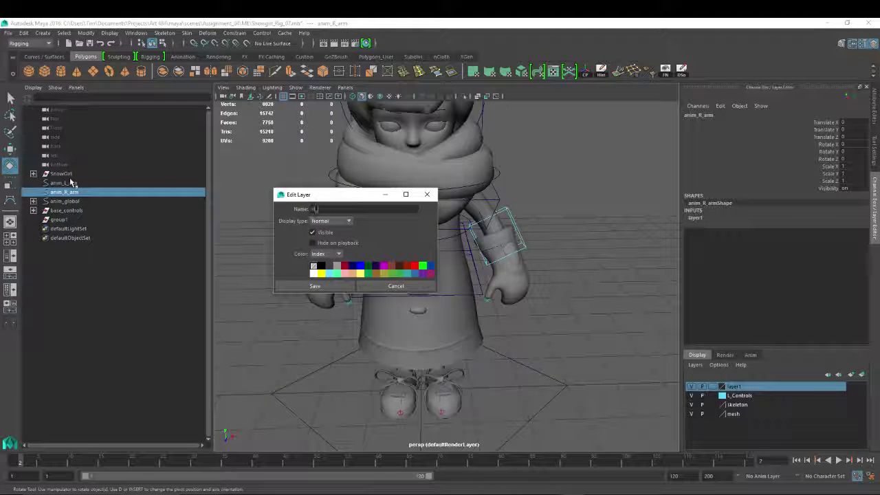
pyautogui.click(315, 286)
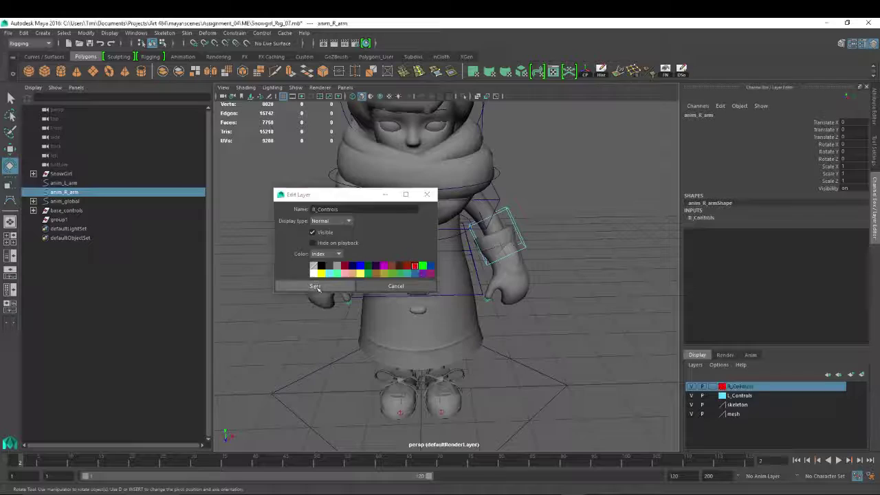
pyautogui.click(575, 232)
# Examine the coloured arm controls and how the left control sits around the ikRP_L_arm handle.
pyautogui.scroll(-3, 660, 255)
pyautogui.keyDown('alt'); pyautogui.moveTo(660, 255); pyautogui.dragTo(576, 288); pyautogui.keyUp('alt')
pyautogui.scroll(4, 612, 310)
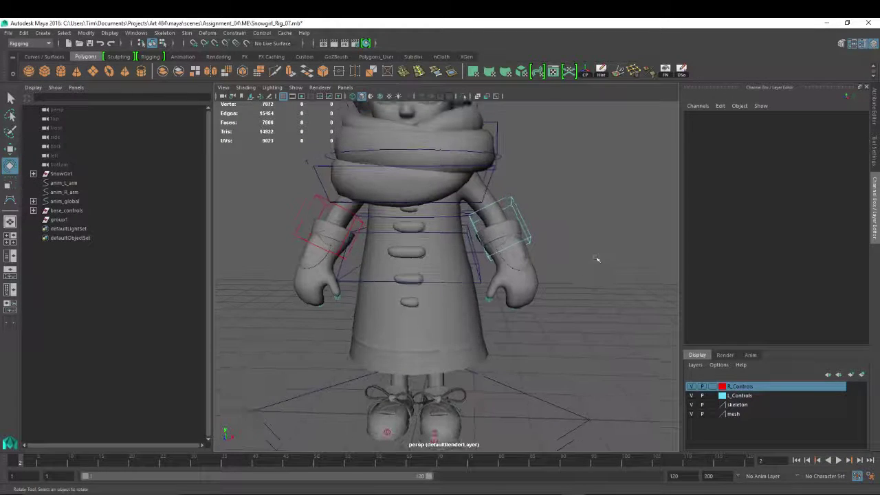
pyautogui.click(512, 204)
pyautogui.keyDown('alt'); pyautogui.moveTo(545, 229); pyautogui.dragTo(555, 259); pyautogui.keyUp('alt')
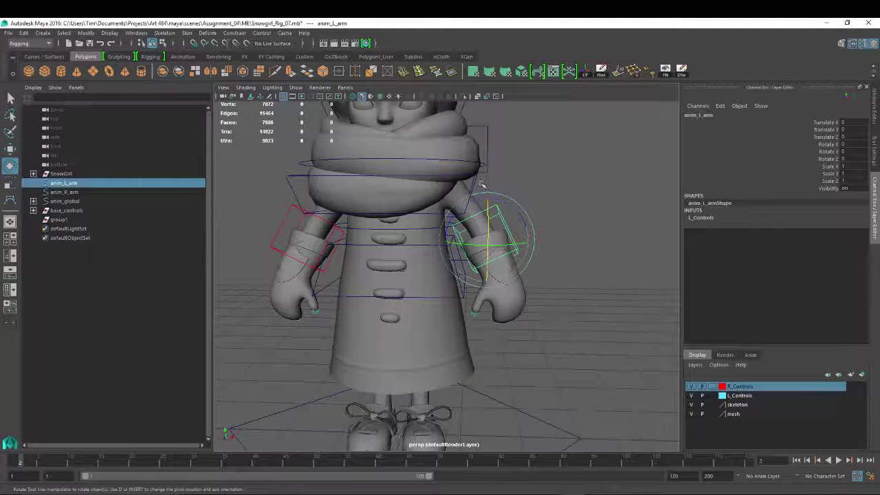
pyautogui.keyDown('alt'); pyautogui.moveTo(459, 241); pyautogui.dragTo(393, 268); pyautogui.keyUp('alt')
pyautogui.scroll(3, 402, 259)
pyautogui.keyDown('alt'); pyautogui.moveTo(482, 190); pyautogui.dragTo(460, 200); pyautogui.keyUp('alt')
pyautogui.scroll(3, 460, 200)
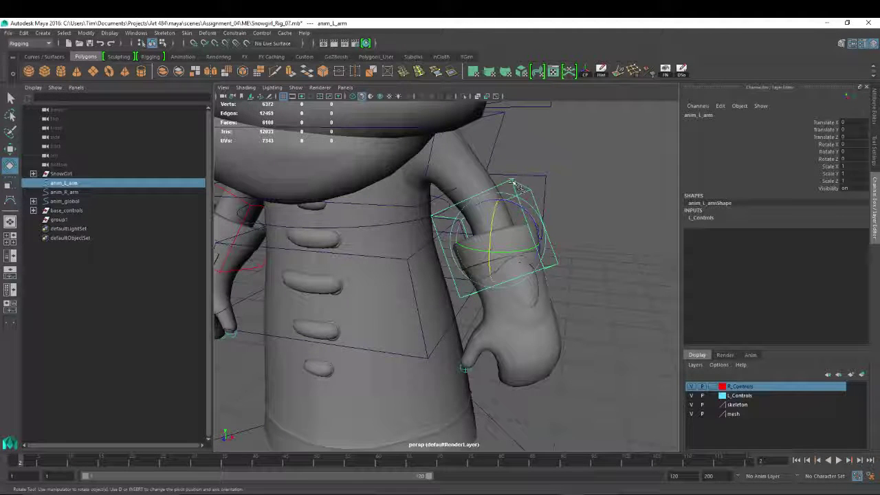
pyautogui.keyDown('alt'); pyautogui.moveTo(618, 229); pyautogui.dragTo(611, 280); pyautogui.keyUp('alt')
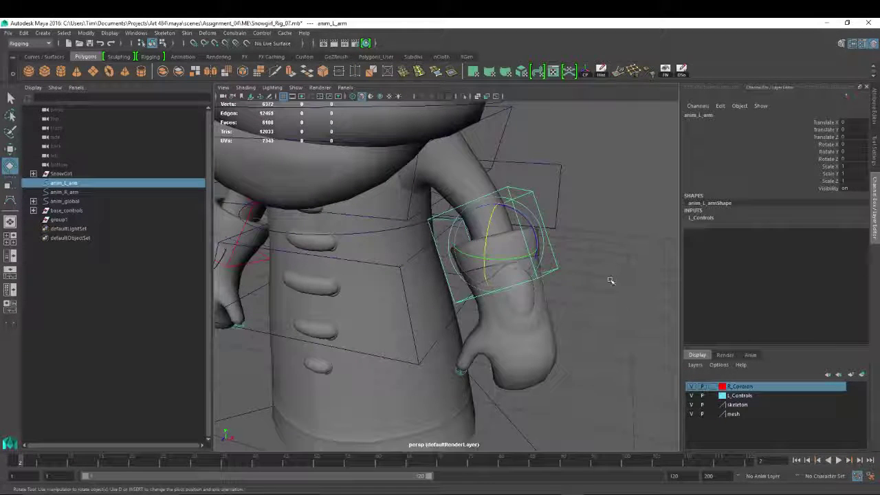
pyautogui.click(591, 254)
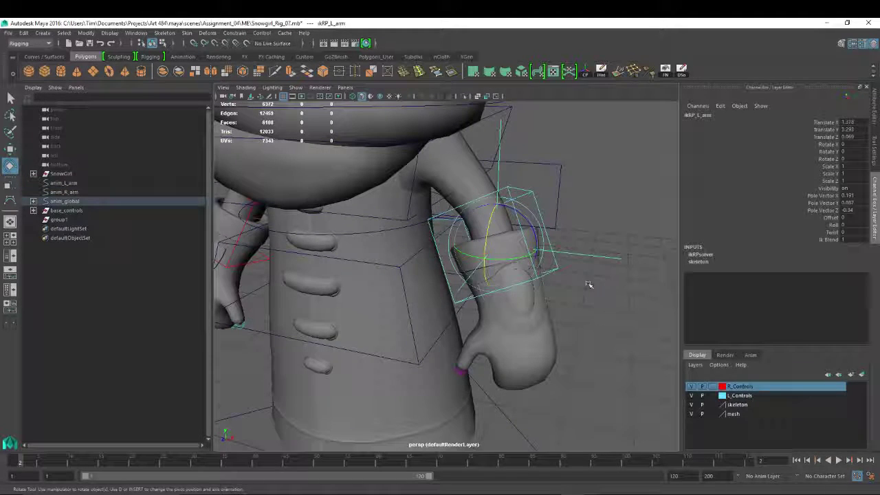
pyautogui.keyDown('alt'); pyautogui.moveTo(573, 272); pyautogui.dragTo(427, 240, button='right'); pyautogui.keyUp('alt')
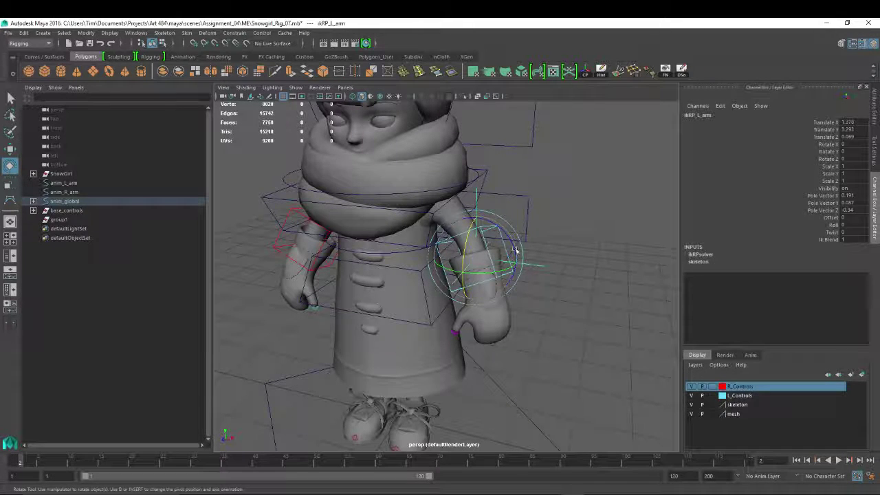
pyautogui.scroll(5, 500, 238)
pyautogui.press('w')
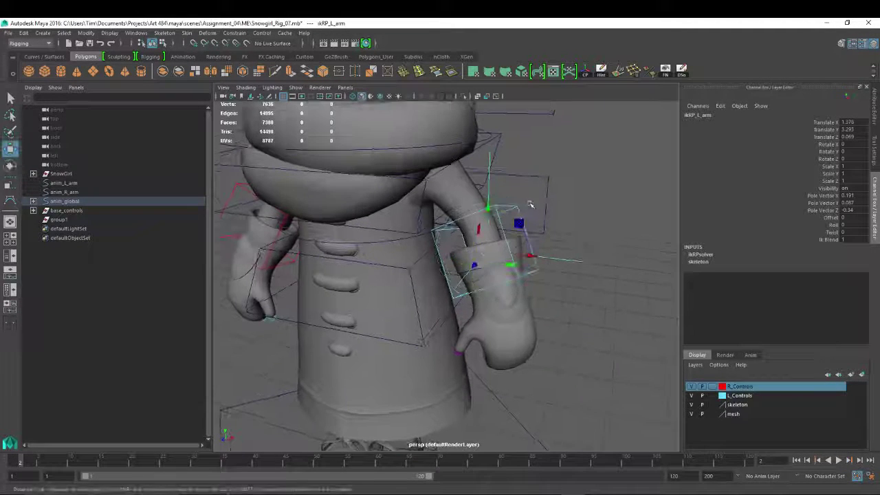
# Point-constrain ikRP_L_arm to anim_L_arm, using reset constraint options with Maintain offset enabled.
pyautogui.click(507, 206)
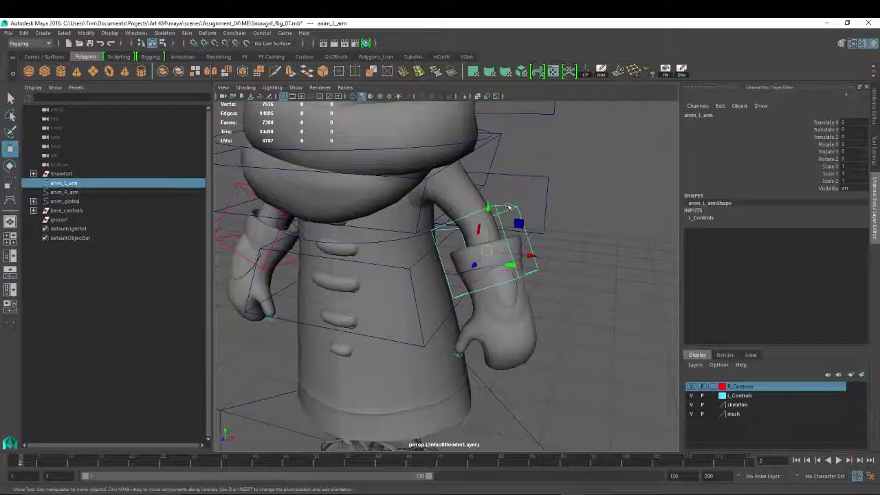
pyautogui.click(571, 261)
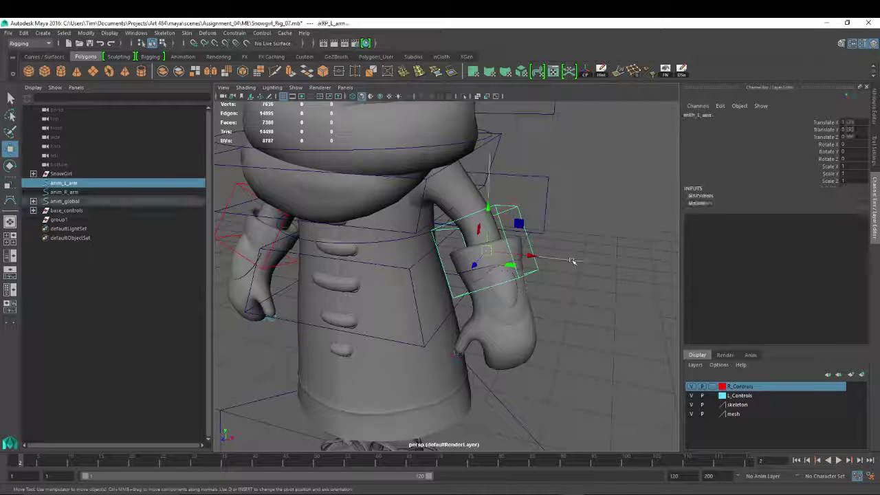
pyautogui.click(243, 34)
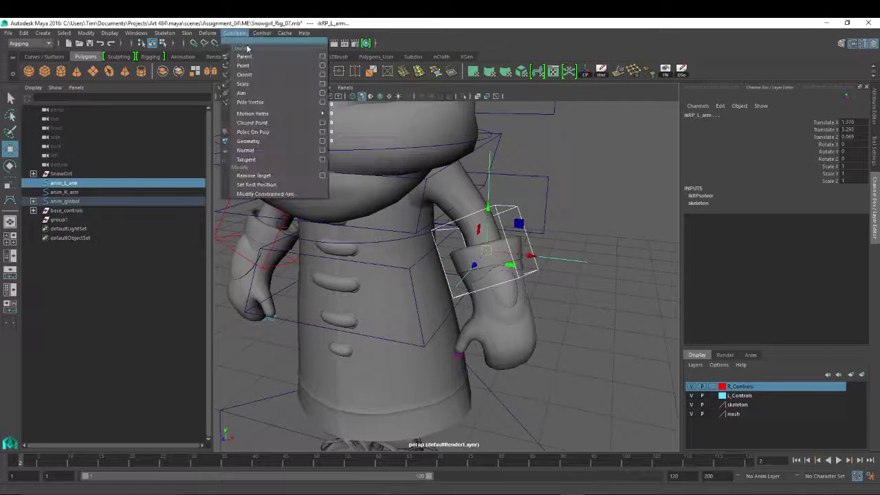
pyautogui.click(323, 66)
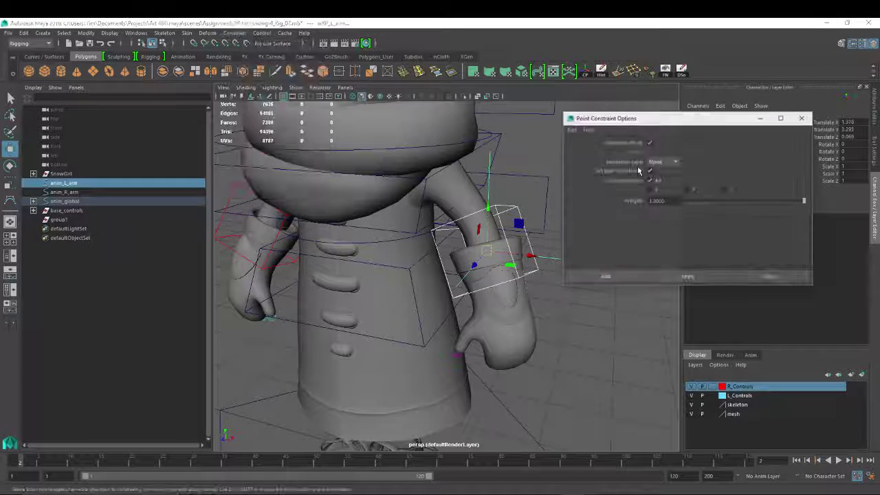
pyautogui.click(649, 142)
pyautogui.click(571, 129)
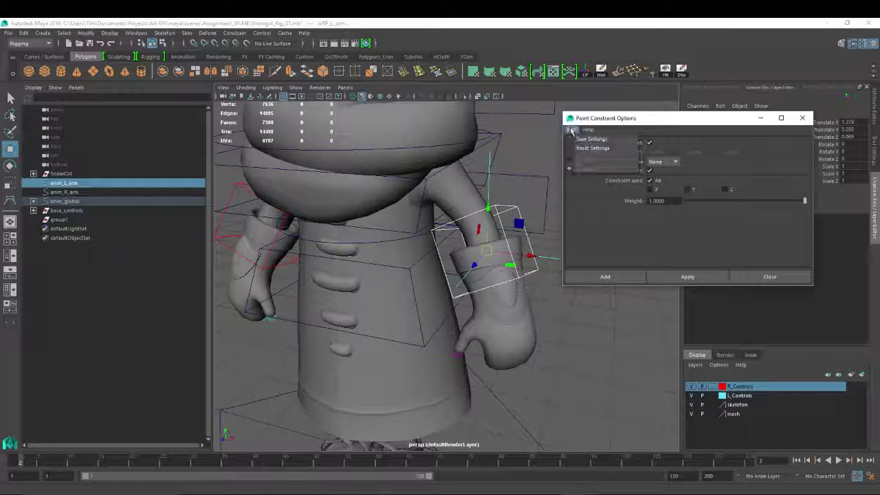
pyautogui.click(591, 149)
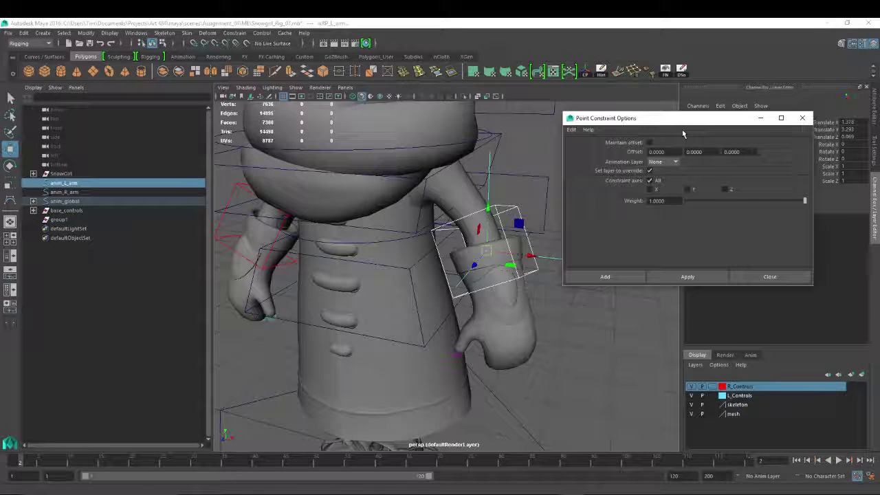
pyautogui.click(649, 142)
pyautogui.click(605, 276)
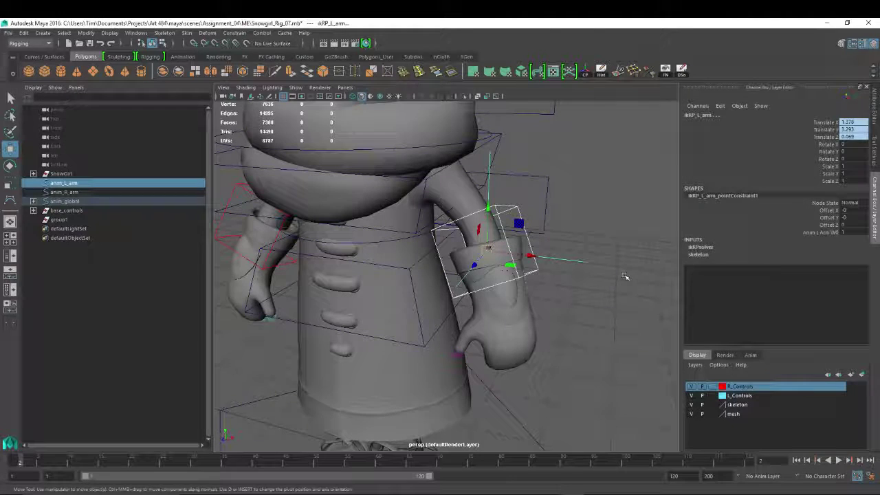
# Test the left arm's point constraint by moving anim_L_arm, and undo the test moves.
pyautogui.click(569, 147)
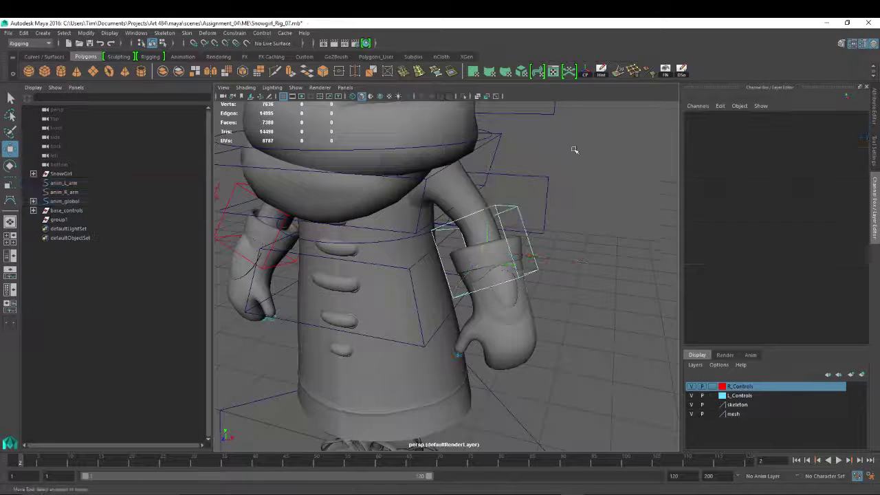
pyautogui.click(510, 206)
pyautogui.scroll(-3, 552, 209)
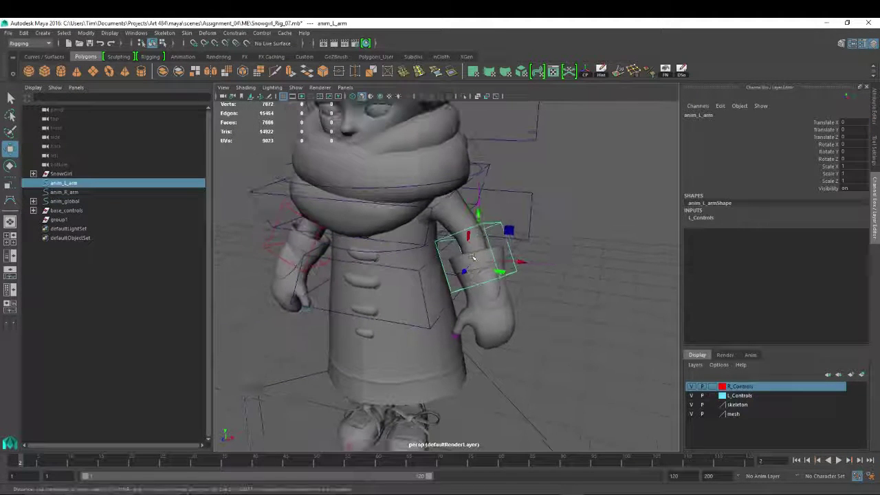
pyautogui.moveTo(473, 260)
pyautogui.mouseDown()
pyautogui.moveTo(442, 225)
pyautogui.moveTo(476, 234)
pyautogui.moveTo(474, 255)
pyautogui.mouseUp()
pyautogui.hotkey('ctrl', 'z')
pyautogui.keyDown('alt'); pyautogui.moveTo(520, 305); pyautogui.dragTo(581, 259); pyautogui.keyUp('alt')
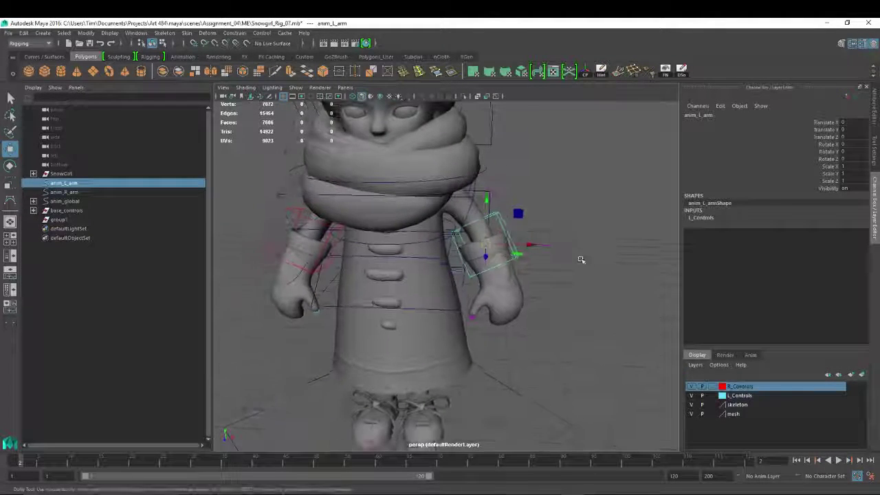
pyautogui.moveTo(486, 257)
pyautogui.mouseDown()
pyautogui.moveTo(474, 251)
pyautogui.moveTo(486, 257)
pyautogui.mouseUp()
pyautogui.moveTo(540, 268)
pyautogui.keyDown('alt'); pyautogui.mouseDown()
pyautogui.moveTo(436, 264)
pyautogui.moveTo(415, 242)
pyautogui.moveTo(494, 253)
pyautogui.moveTo(534, 273)
pyautogui.mouseUp(); pyautogui.keyUp('alt')
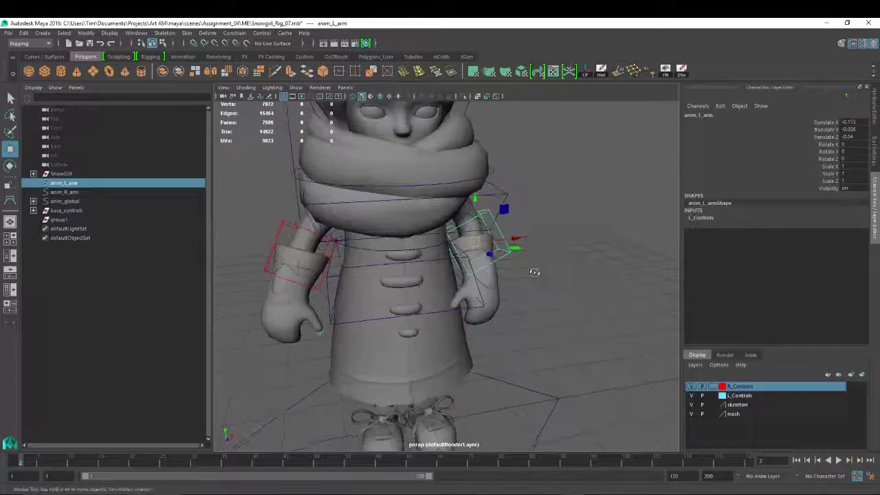
pyautogui.keyDown('alt'); pyautogui.moveTo(534, 273); pyautogui.dragTo(488, 280, button='right'); pyautogui.keyUp('alt')
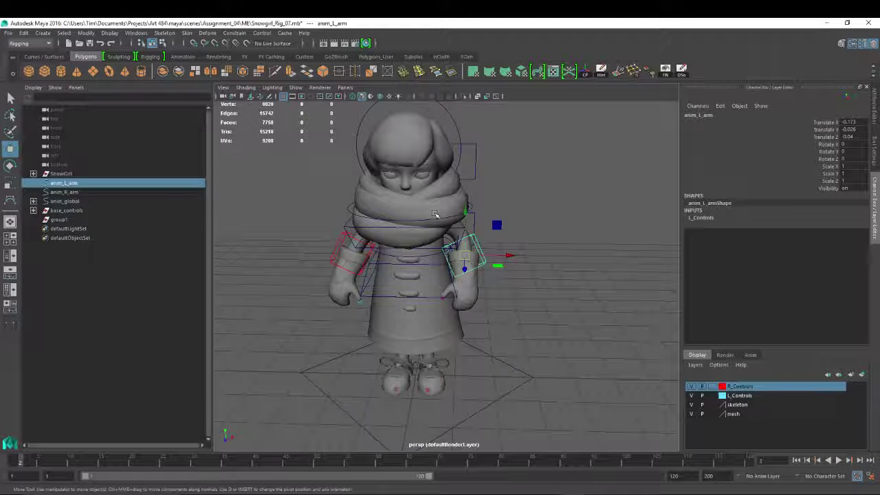
pyautogui.hotkey('ctrl', 'z')
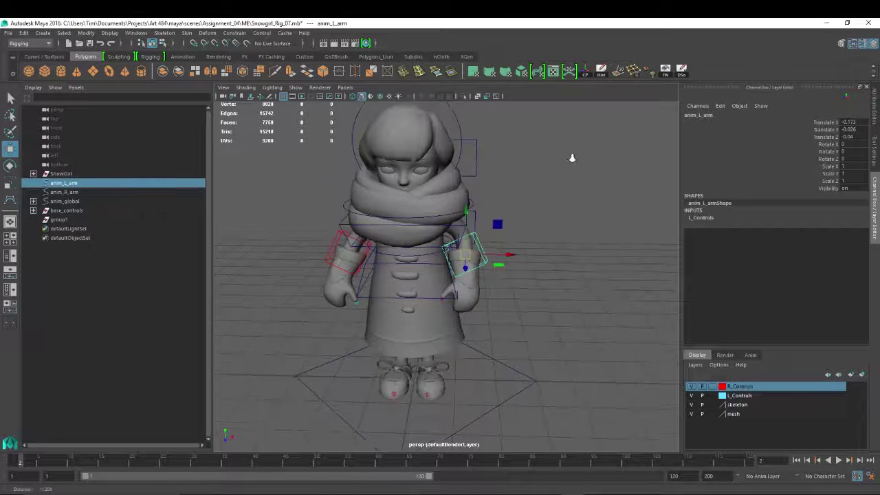
# Orient-constrain the left wrist joint j_L_wrist to anim_L_arm.
pyautogui.keyDown('alt'); pyautogui.moveTo(572, 157); pyautogui.dragTo(600, 167, button='right'); pyautogui.keyUp('alt')
pyautogui.keyDown('alt'); pyautogui.moveTo(485, 172); pyautogui.dragTo(514, 247, button='right'); pyautogui.keyUp('alt')
pyautogui.press('4')
pyautogui.keyDown('alt'); pyautogui.moveTo(543, 193); pyautogui.dragTo(447, 227); pyautogui.keyUp('alt')
pyautogui.click(447, 222)
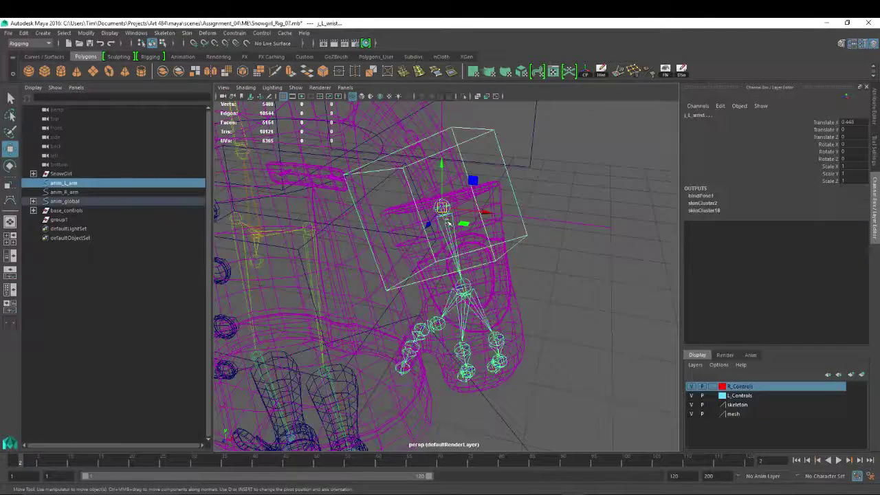
pyautogui.click(234, 33)
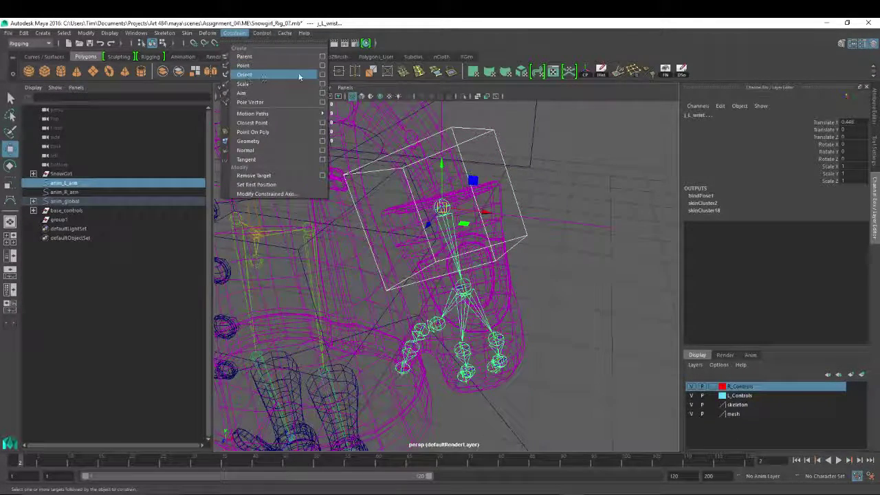
pyautogui.click(305, 74)
# Test how the left arm and hand follow by rotating and moving anim_L_arm, restoring its original position.
pyautogui.keyDown('alt'); pyautogui.moveTo(589, 204); pyautogui.dragTo(523, 208); pyautogui.keyUp('alt')
pyautogui.click(522, 208)
pyautogui.click(479, 226)
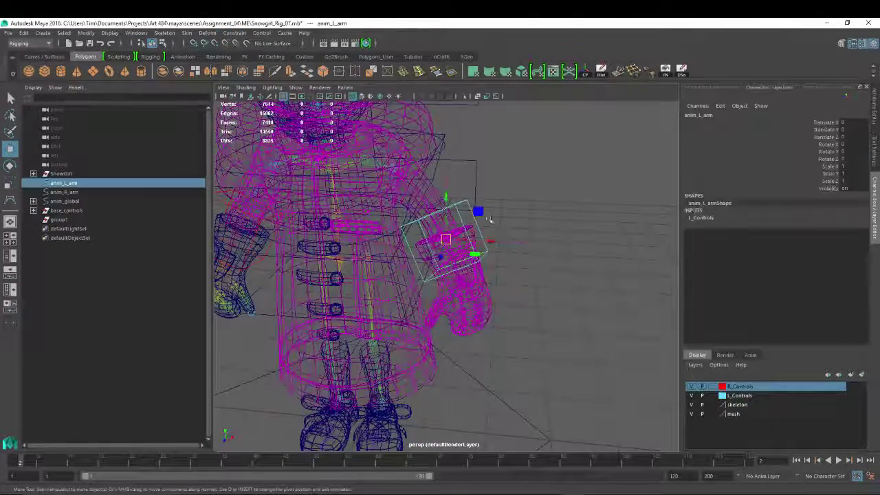
pyautogui.press('e')
pyautogui.press('5')
pyautogui.moveTo(446, 235); pyautogui.dragTo(545, 234)
pyautogui.press('w')
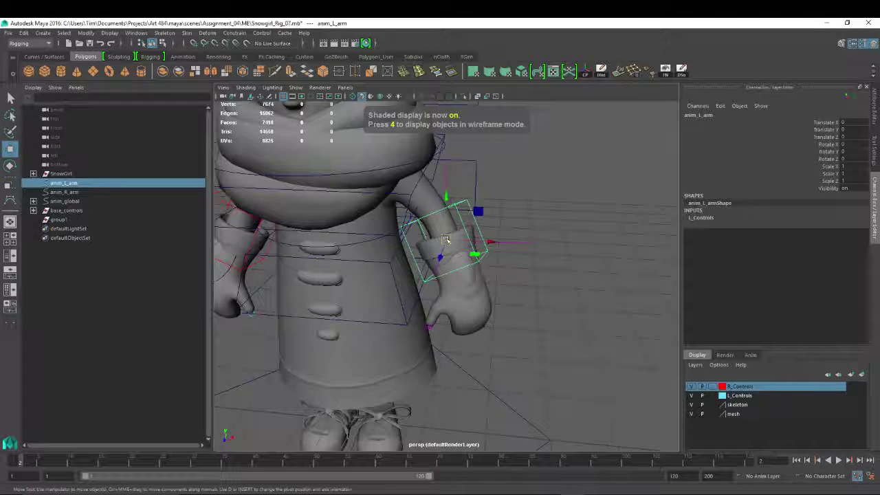
pyautogui.moveTo(445, 239); pyautogui.dragTo(525, 194)
pyautogui.press('e')
# Test-move the upper-body control curve1 to check how the body and arms follow, restoring its original position.
pyautogui.click(494, 251)
pyautogui.click(439, 156)
pyautogui.press('w')
pyautogui.moveTo(416, 238); pyautogui.dragTo(342, 317)
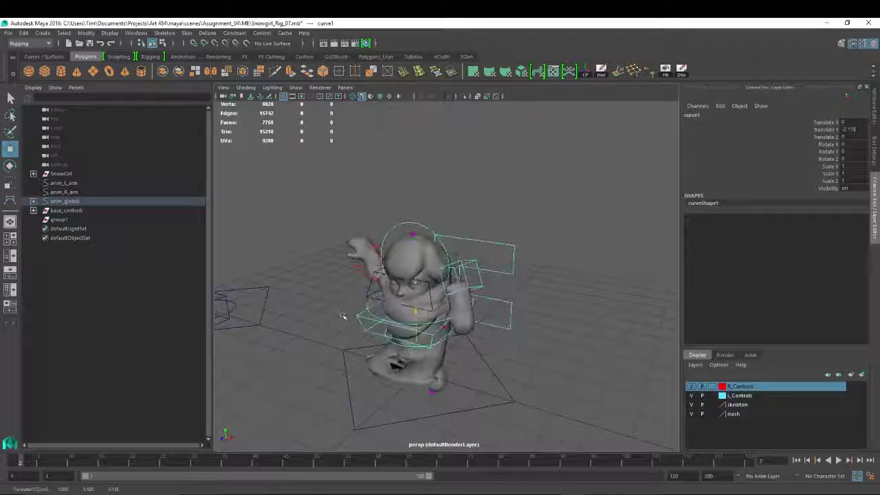
pyautogui.keyDown('alt'); pyautogui.moveTo(525, 391); pyautogui.dragTo(571, 374); pyautogui.keyUp('alt')
pyautogui.click(367, 337)
pyautogui.keyDown('alt'); pyautogui.moveTo(340, 289); pyautogui.dragTo(393, 272); pyautogui.keyUp('alt')
pyautogui.keyDown('alt'); pyautogui.moveTo(550, 229); pyautogui.dragTo(496, 190); pyautogui.keyUp('alt')
pyautogui.click(469, 189)
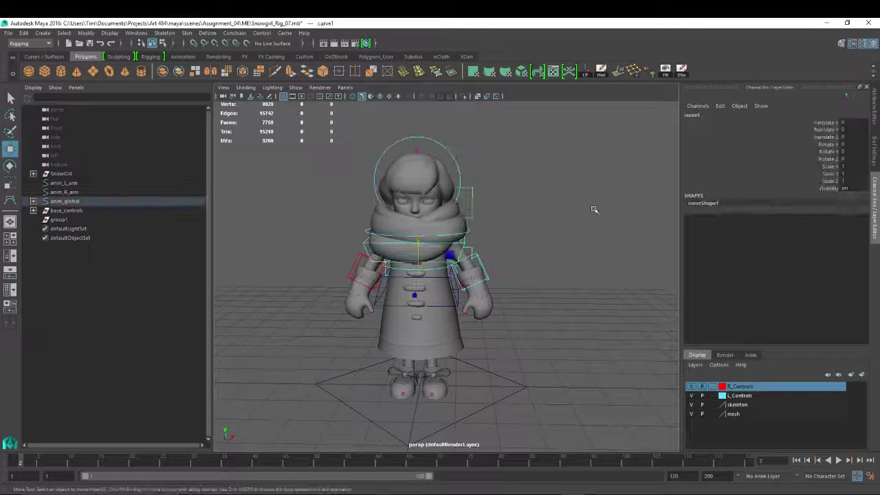
# Point-constrain the right arm IK handle ikRP_R_arm to anim_R_arm.
pyautogui.keyDown('alt'); pyautogui.moveTo(589, 210); pyautogui.dragTo(674, 199); pyautogui.keyUp('alt')
pyautogui.click(471, 257)
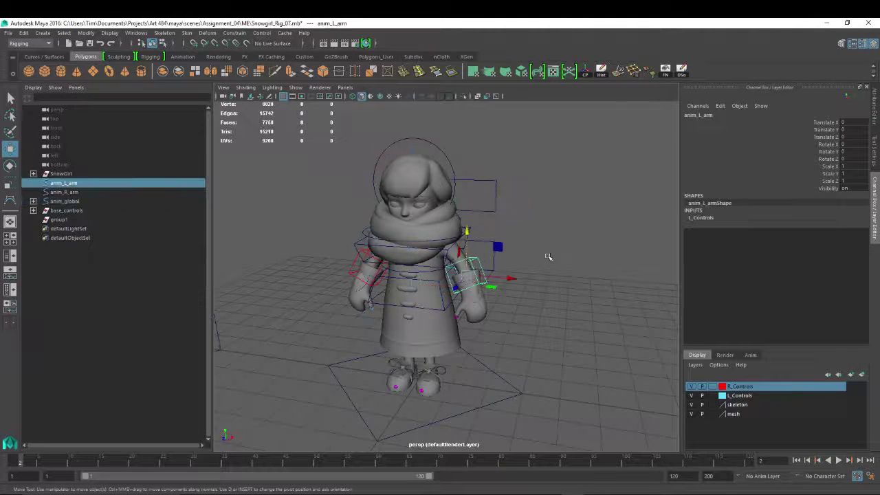
pyautogui.keyDown('alt'); pyautogui.moveTo(471, 257); pyautogui.dragTo(384, 254); pyautogui.keyUp('alt')
pyautogui.scroll(3, 288, 249)
pyautogui.click(291, 255)
pyautogui.keyDown('alt'); pyautogui.moveTo(292, 254); pyautogui.dragTo(385, 238); pyautogui.keyUp('alt')
pyautogui.scroll(3, 401, 226)
pyautogui.keyDown('alt'); pyautogui.moveTo(345, 160); pyautogui.dragTo(320, 232); pyautogui.keyUp('alt')
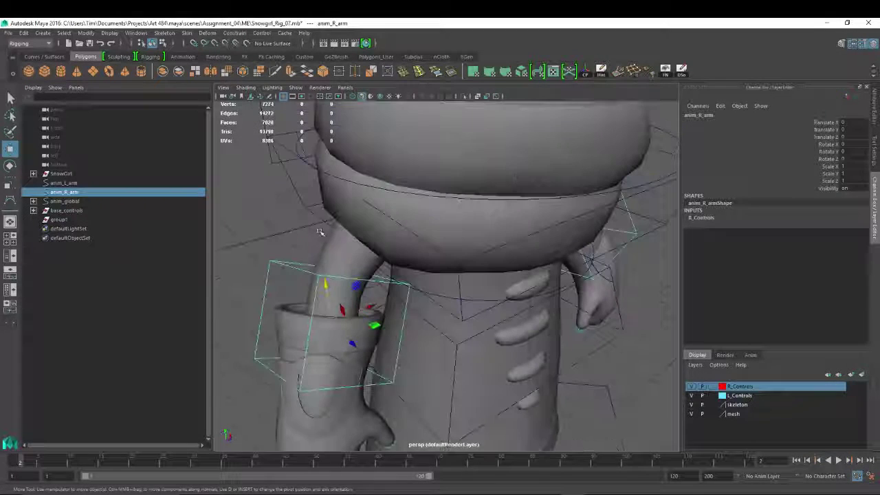
pyautogui.click(316, 231)
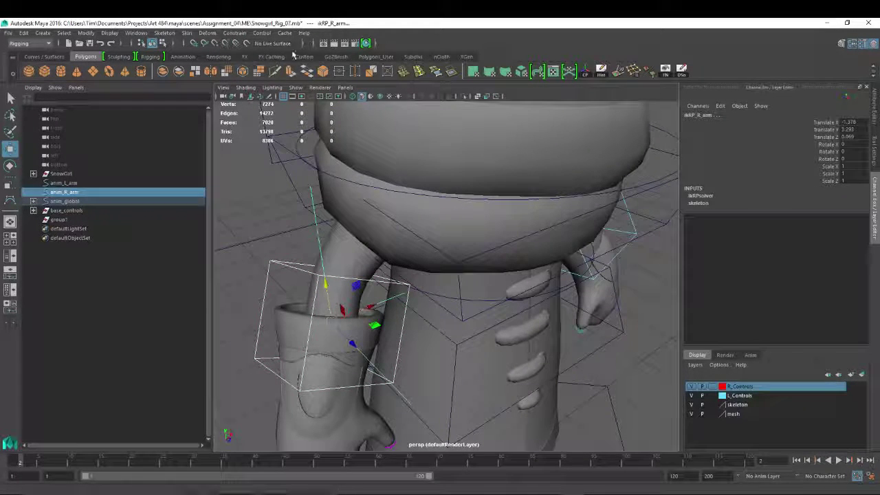
pyautogui.keyDown('alt'); pyautogui.moveTo(315, 194); pyautogui.dragTo(364, 213); pyautogui.keyUp('alt')
pyautogui.click(234, 33)
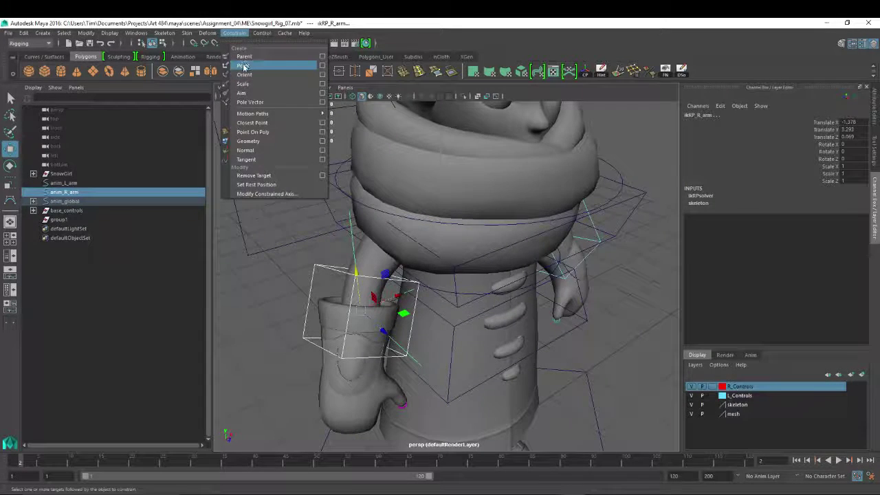
pyautogui.click(243, 66)
# Orient-constrain the right wrist joint j_R_wrist to anim_R_arm, and return to shaded display.
pyautogui.keyDown('alt'); pyautogui.moveTo(385, 289); pyautogui.dragTo(426, 275); pyautogui.keyUp('alt')
pyautogui.click(331, 287)
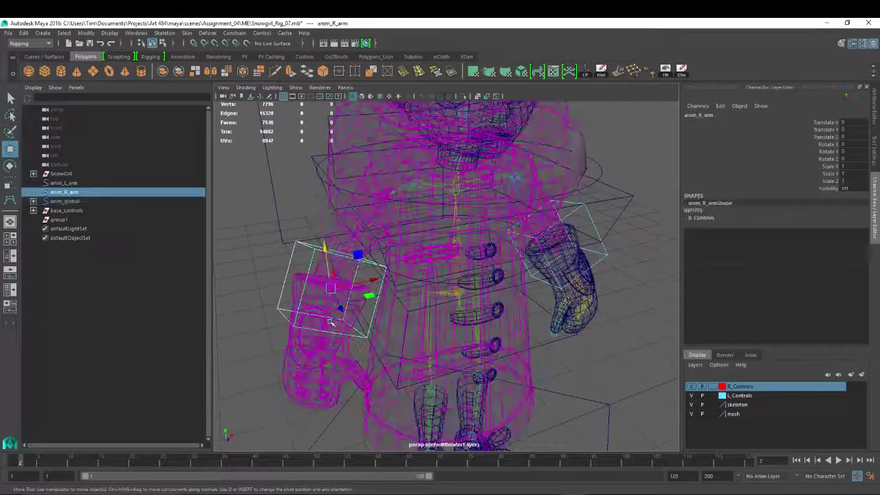
pyautogui.press('4')
pyautogui.click(237, 33)
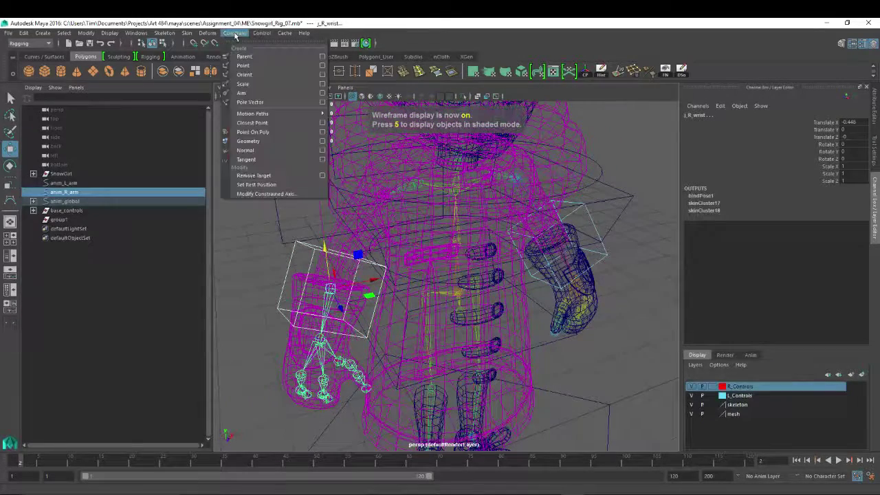
pyautogui.click(247, 74)
pyautogui.press('5')
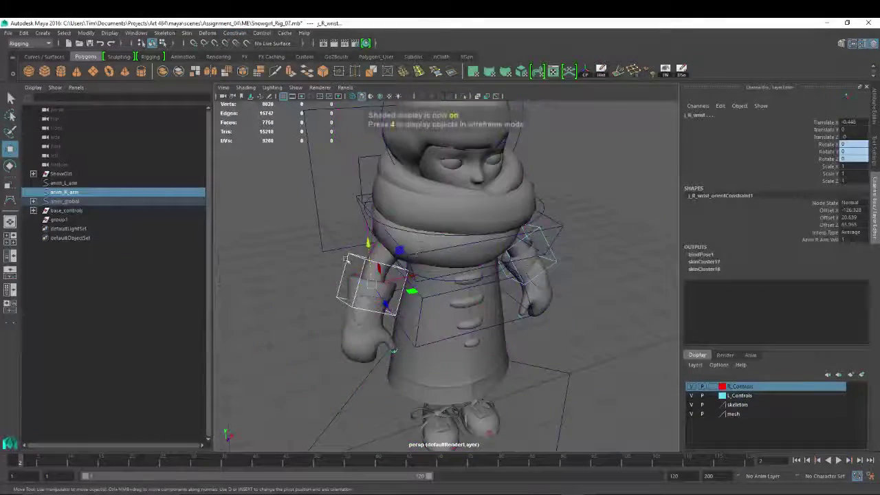
# Test the right arm by moving and rotating anim_R_arm, undoing the test transforms.
pyautogui.click(380, 233)
pyautogui.moveTo(362, 201); pyautogui.dragTo(353, 231)
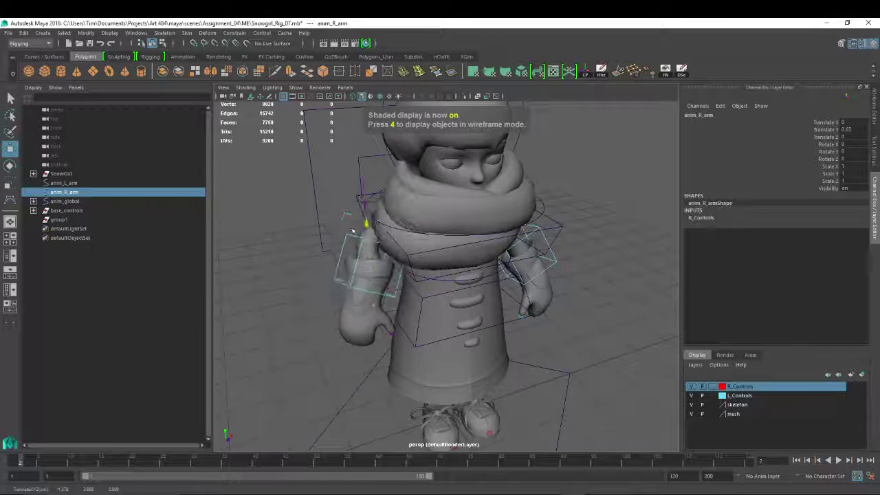
pyautogui.hotkey('ctrl', 'z')
pyautogui.press('e')
pyautogui.moveTo(374, 289); pyautogui.dragTo(388, 274)
# Try moving the upper-body control curve1 with both arms constrained, and undo the move.
pyautogui.click(329, 153)
pyautogui.press('w')
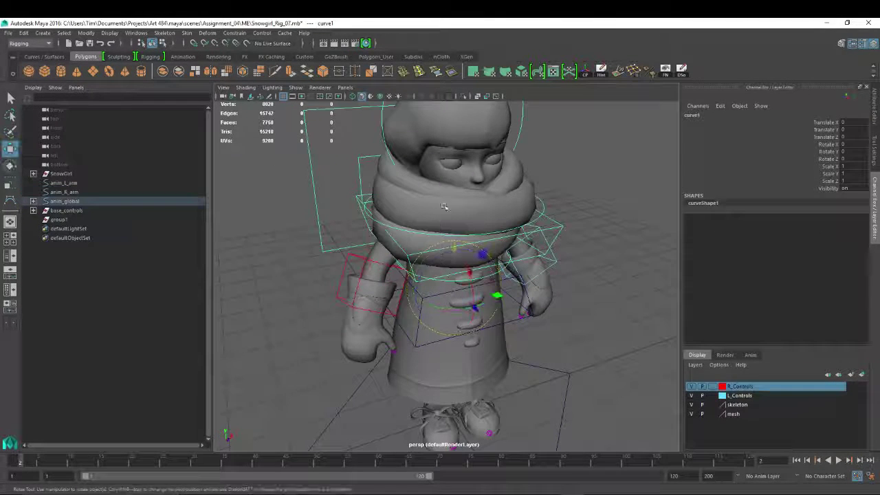
pyautogui.moveTo(479, 245); pyautogui.dragTo(386, 300)
pyautogui.hotkey('ctrl', 'z')
# Examine the rig controls and the left elbow area from several angles.
pyautogui.scroll(-5, 431, 301)
pyautogui.keyDown('alt'); pyautogui.moveTo(386, 300); pyautogui.dragTo(451, 348, button='right'); pyautogui.keyUp('alt')
pyautogui.keyDown('alt'); pyautogui.moveTo(452, 348); pyautogui.dragTo(490, 316); pyautogui.keyUp('alt')
pyautogui.keyDown('alt'); pyautogui.moveTo(491, 316); pyautogui.dragTo(488, 278, button='right'); pyautogui.keyUp('alt')
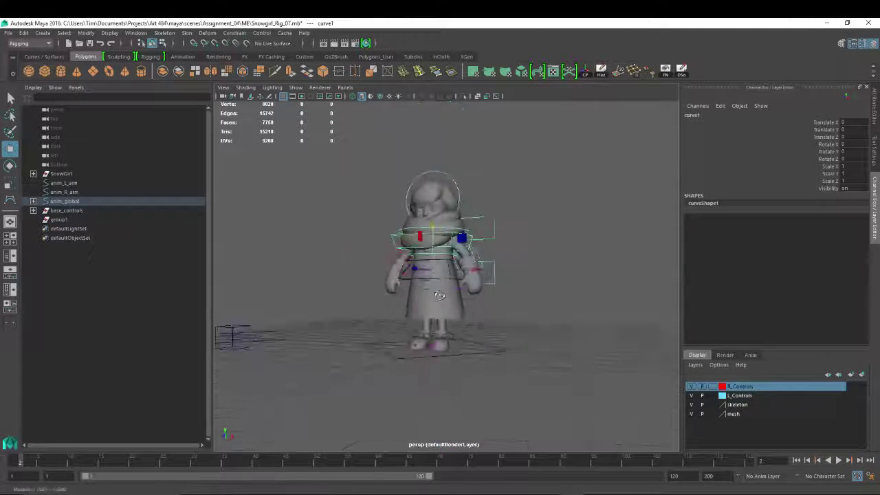
pyautogui.keyDown('alt'); pyautogui.moveTo(488, 278); pyautogui.dragTo(466, 286); pyautogui.keyUp('alt')
pyautogui.keyDown('alt'); pyautogui.moveTo(467, 285); pyautogui.dragTo(492, 343, button='right'); pyautogui.keyUp('alt')
pyautogui.keyDown('alt'); pyautogui.moveTo(467, 285); pyautogui.dragTo(468, 335, button='middle'); pyautogui.keyUp('alt')
pyautogui.keyDown('alt'); pyautogui.moveTo(467, 335); pyautogui.dragTo(525, 329, button='right'); pyautogui.keyUp('alt')
pyautogui.keyDown('alt'); pyautogui.moveTo(525, 330); pyautogui.dragTo(464, 316); pyautogui.keyUp('alt')
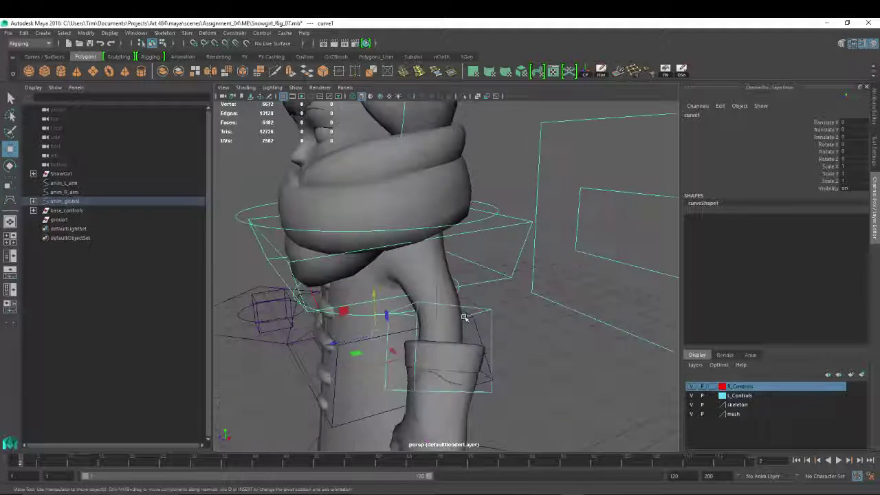
pyautogui.keyDown('alt'); pyautogui.moveTo(416, 290); pyautogui.dragTo(458, 302); pyautogui.keyUp('alt')
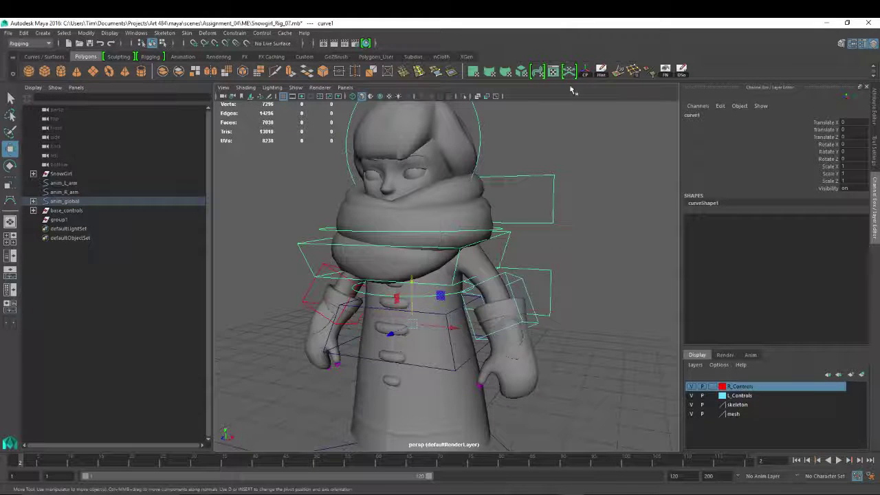
# Duplicate the base control ctrl_cube in the front view.
pyautogui.press('space')
pyautogui.moveTo(493, 190); pyautogui.dragTo(491, 215)
pyautogui.keyDown('alt'); pyautogui.moveTo(513, 208); pyautogui.dragTo(326, 230, button='right'); pyautogui.keyUp('alt')
pyautogui.keyDown('alt'); pyautogui.moveTo(313, 316); pyautogui.dragTo(408, 248, button='middle'); pyautogui.keyUp('alt')
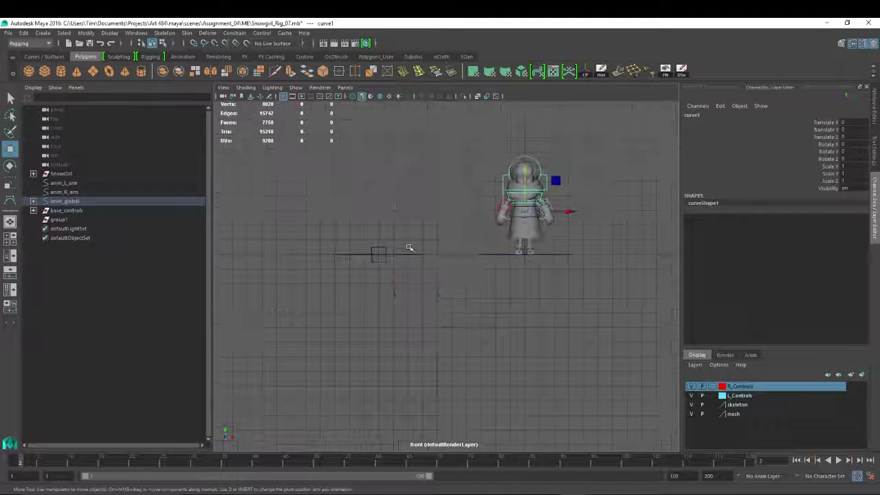
pyautogui.click(373, 249)
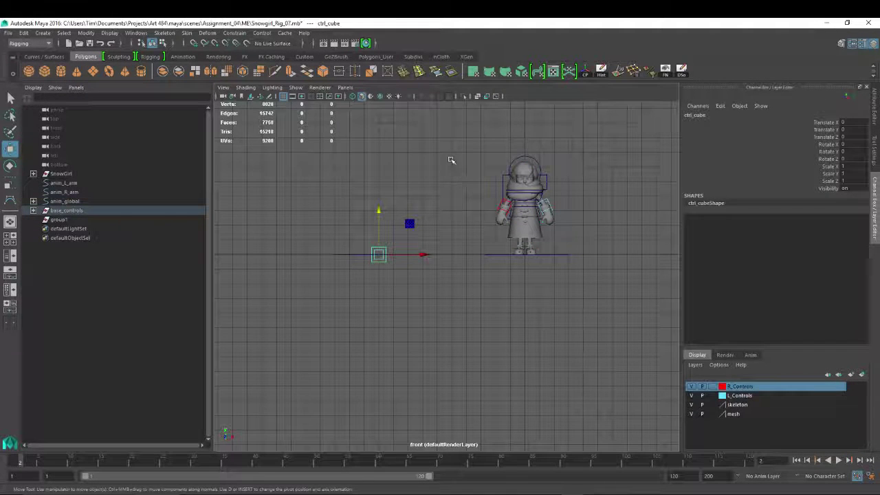
pyautogui.hotkey('ctrl', 'd')
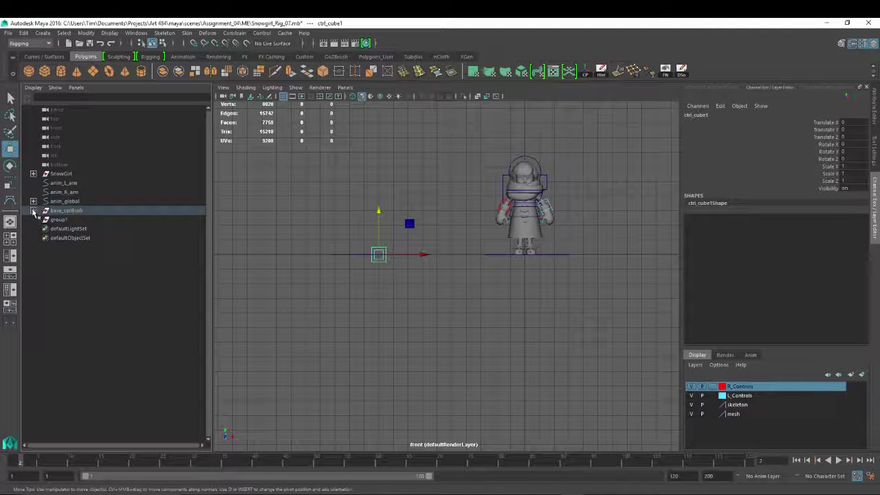
# Move the duplicated cube control out of the base_controls group to the top level of the hierarchy.
pyautogui.click(33, 211)
pyautogui.click(33, 210)
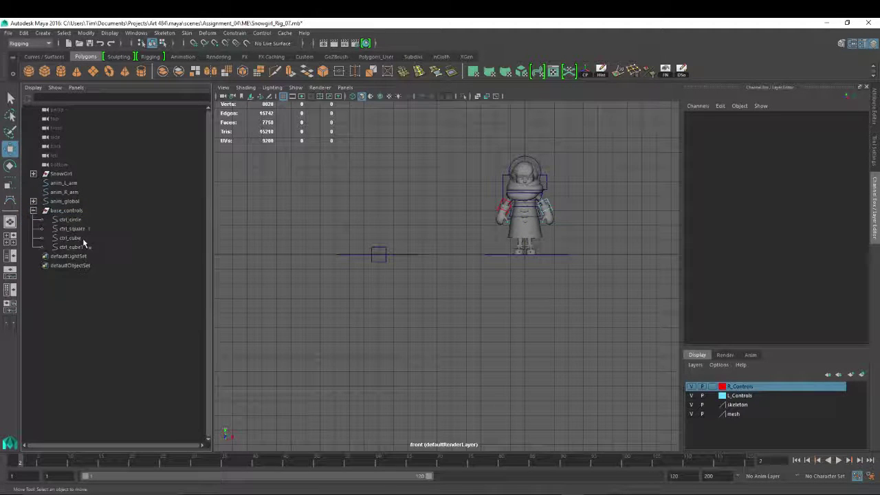
pyautogui.click(75, 247)
pyautogui.click(83, 237)
pyautogui.click(77, 248)
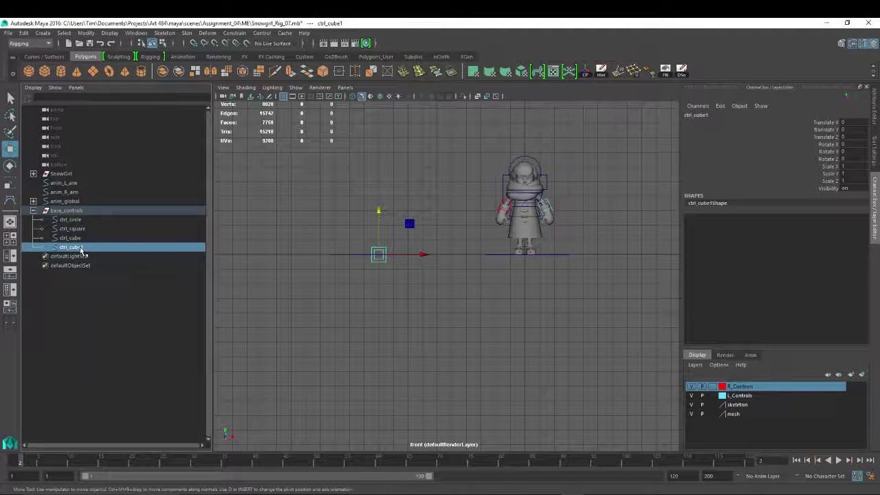
pyautogui.moveTo(80, 249); pyautogui.dragTo(79, 219, button='middle')
pyautogui.moveTo(68, 173); pyautogui.dragTo(68, 172, button='middle')
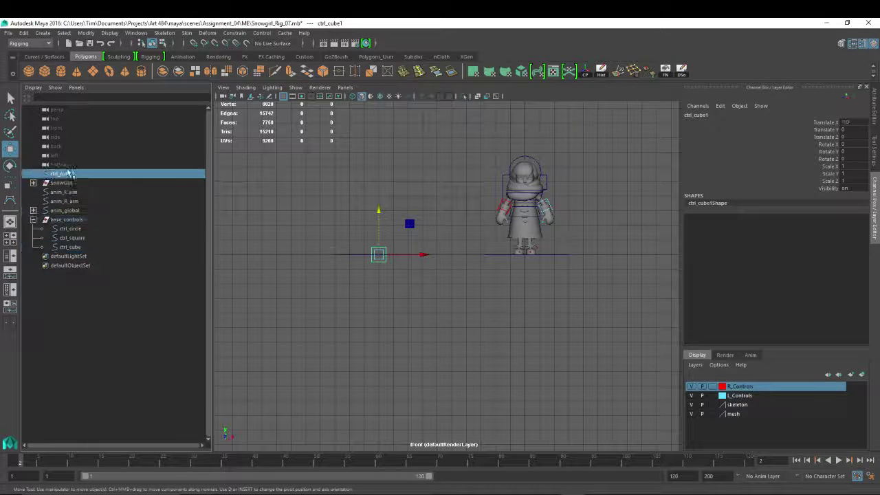
pyautogui.click(33, 220)
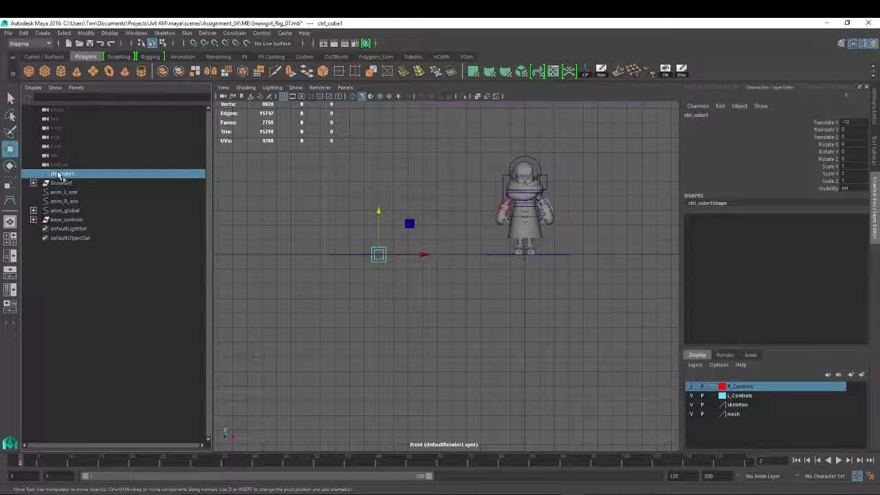
# Place the duplicated cube control on the left elbow joint j_L_elbow, working in wireframe display.
pyautogui.moveTo(380, 255); pyautogui.dragTo(528, 201)
pyautogui.keyDown('alt'); pyautogui.moveTo(479, 196); pyautogui.dragTo(484, 196, button='right'); pyautogui.keyUp('alt')
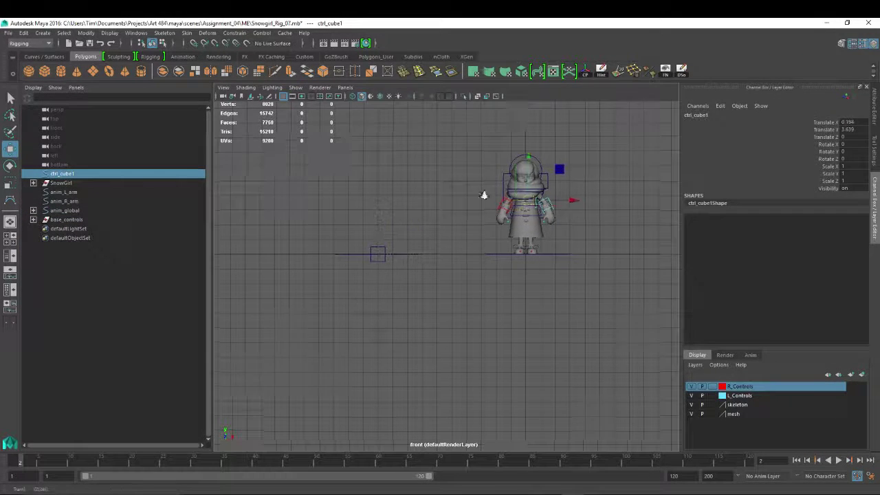
pyautogui.press('f')
pyautogui.press('4')
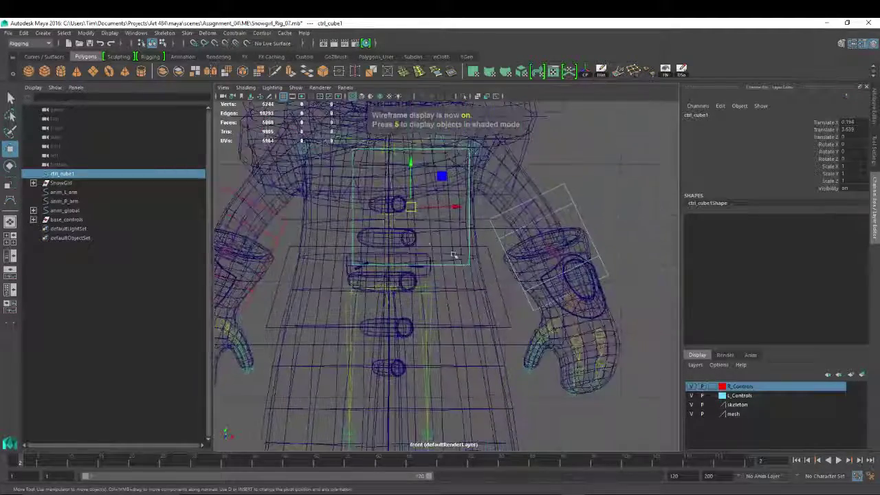
pyautogui.scroll(2, 453, 255)
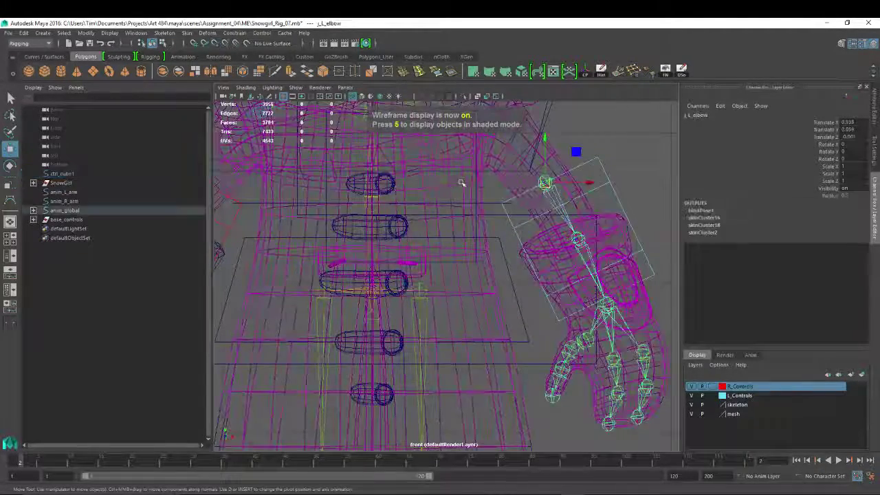
pyautogui.moveTo(400, 186); pyautogui.dragTo(545, 184)
pyautogui.press('f')
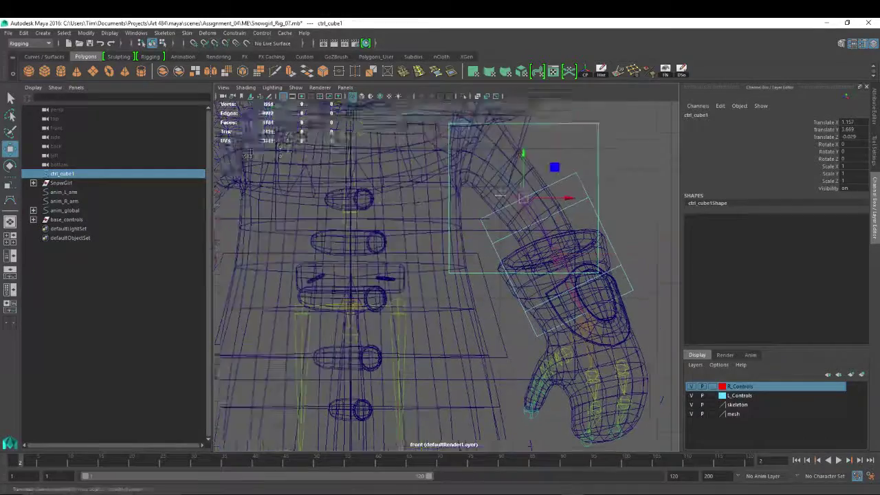
# Scale the duplicated cube control on the left elbow down uniformly to about 0.177.
pyautogui.keyDown('alt'); pyautogui.moveTo(406, 221); pyautogui.dragTo(475, 222, button='right'); pyautogui.keyUp('alt')
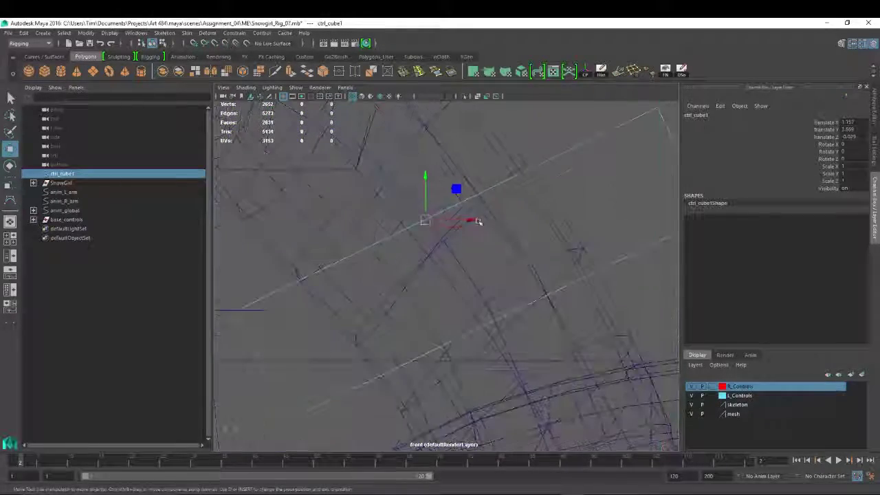
pyautogui.press('r')
pyautogui.moveTo(427, 220); pyautogui.dragTo(82, 193)
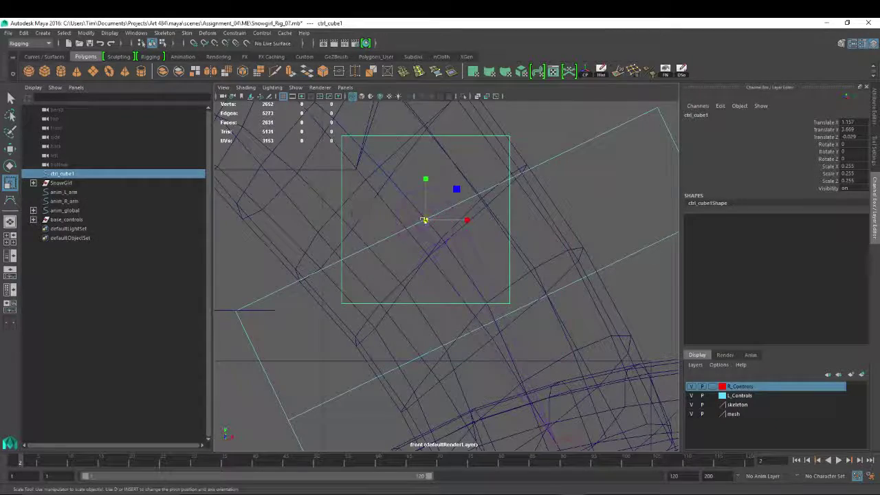
pyautogui.moveTo(425, 220); pyautogui.dragTo(403, 218)
pyautogui.moveTo(448, 240)
pyautogui.keyDown('alt'); pyautogui.mouseDown(button='right')
pyautogui.moveTo(424, 232)
pyautogui.moveTo(456, 252)
pyautogui.mouseUp(button='right'); pyautogui.keyUp('alt')
pyautogui.keyDown('alt'); pyautogui.moveTo(454, 264); pyautogui.dragTo(494, 240, button='middle'); pyautogui.keyUp('alt')
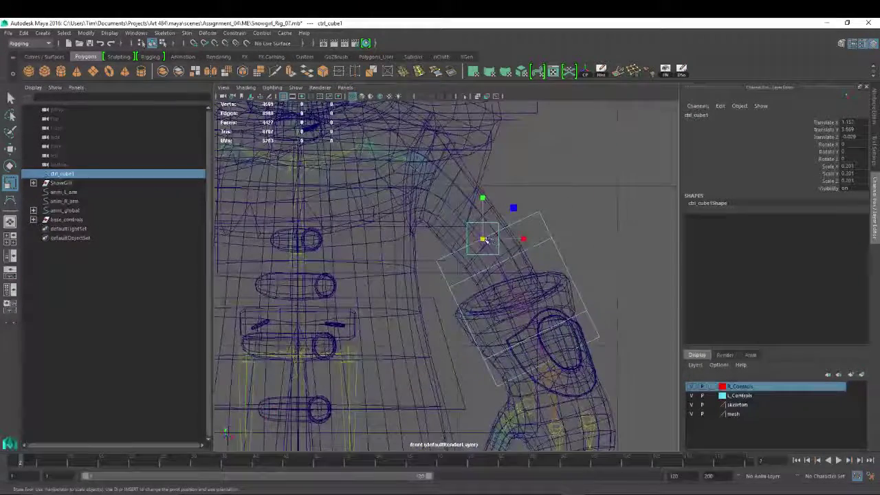
pyautogui.moveTo(493, 241); pyautogui.dragTo(483, 240)
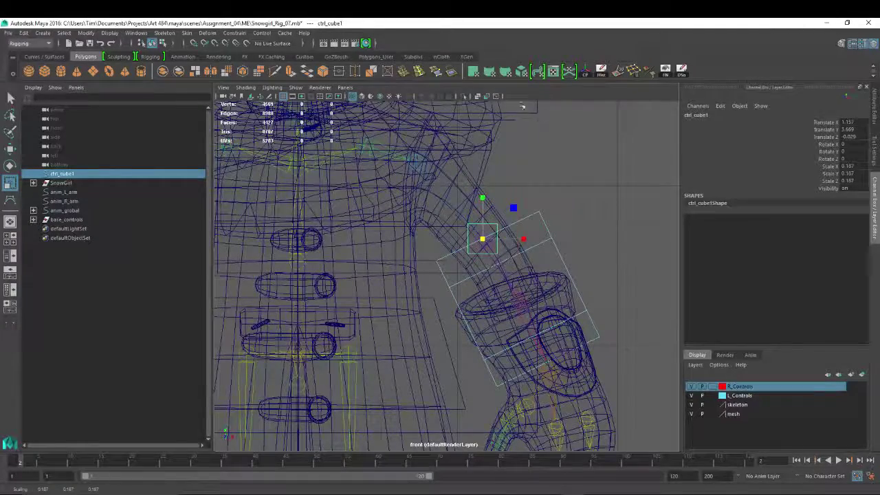
pyautogui.keyDown('alt'); pyautogui.moveTo(538, 213); pyautogui.dragTo(575, 207, button='middle'); pyautogui.keyUp('alt')
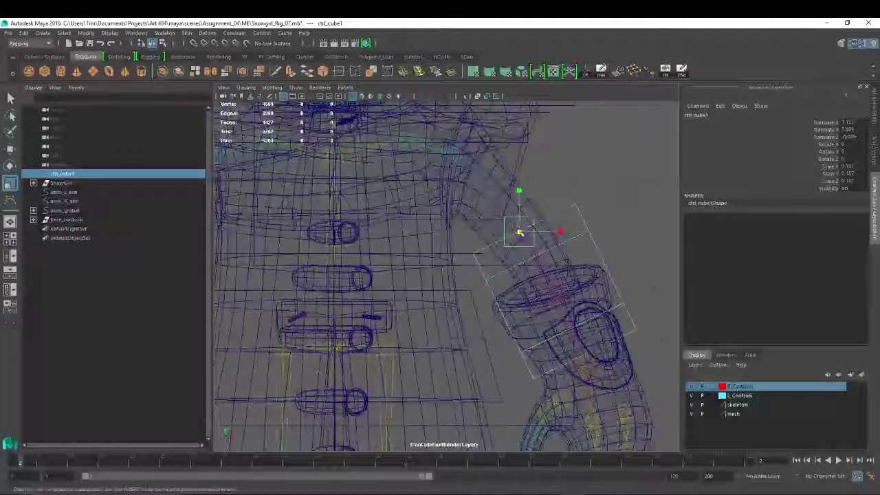
pyautogui.moveTo(519, 232); pyautogui.dragTo(514, 232)
# Duplicate the small elbow cube and move the copy along X to the right elbow, at about -1.165.
pyautogui.keyDown('alt'); pyautogui.moveTo(517, 233); pyautogui.dragTo(588, 230, button='middle'); pyautogui.keyUp('alt')
pyautogui.hotkey('ctrl', 'd')
pyautogui.keyDown('alt'); pyautogui.moveTo(640, 226); pyautogui.dragTo(577, 230, button='right'); pyautogui.keyUp('alt')
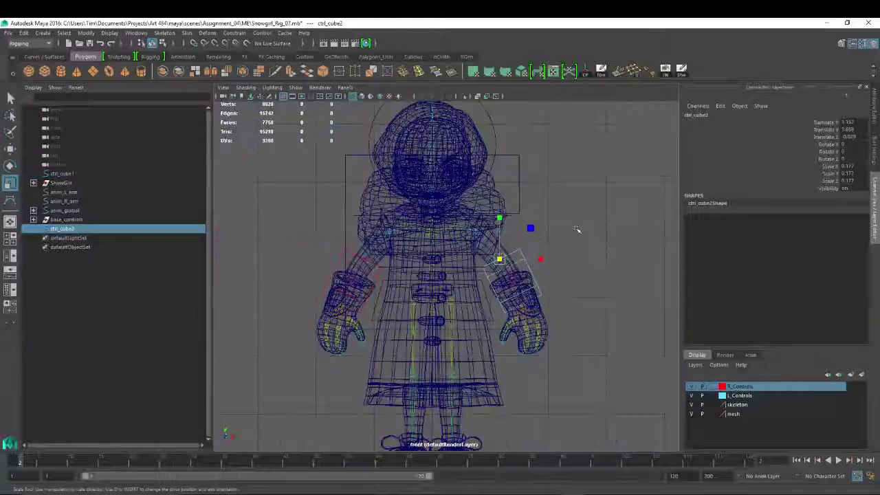
pyautogui.press('w')
pyautogui.moveTo(542, 258); pyautogui.dragTo(461, 259)
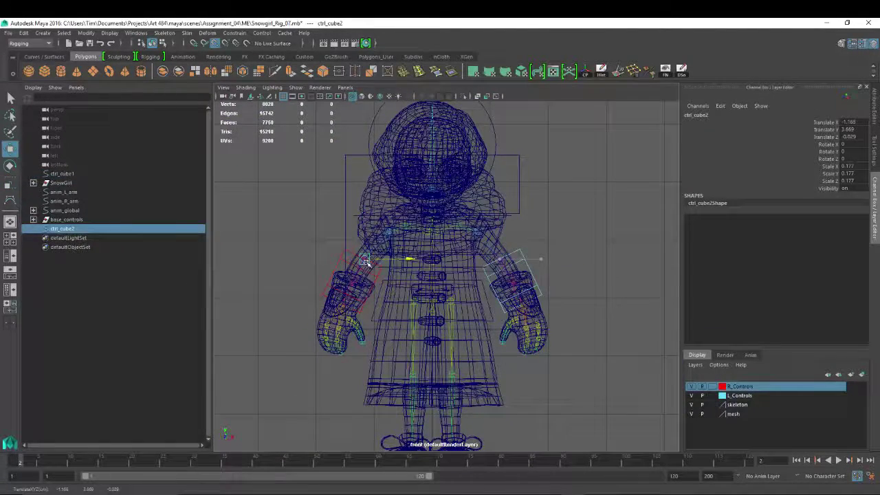
pyautogui.press('space')
pyautogui.moveTo(491, 257); pyautogui.dragTo(468, 257)
pyautogui.press('space')
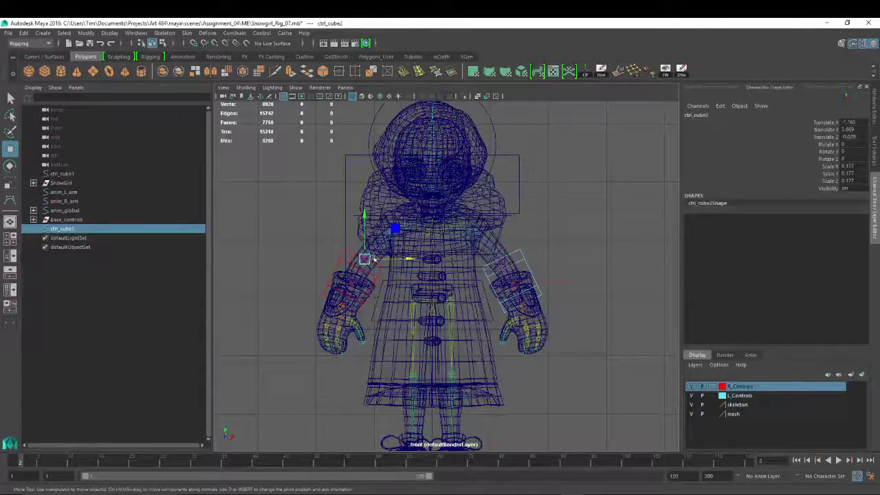
pyautogui.keyDown('alt'); pyautogui.moveTo(374, 258); pyautogui.dragTo(480, 278, button='right'); pyautogui.keyUp('alt')
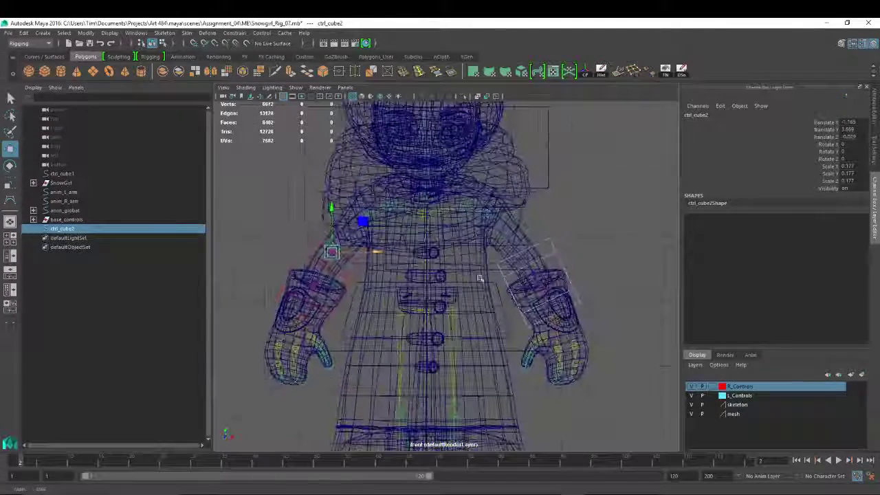
# Move ctrl_cube1 and ctrl_cube2 together straight back behind the character to a Translate Z of about -2.17.
pyautogui.keyDown('ctrl'); pyautogui.click(61, 176); pyautogui.keyUp('ctrl')
pyautogui.press('space')
pyautogui.moveTo(469, 238); pyautogui.dragTo(462, 203)
pyautogui.keyDown('alt'); pyautogui.moveTo(481, 204); pyautogui.dragTo(450, 252); pyautogui.keyUp('alt')
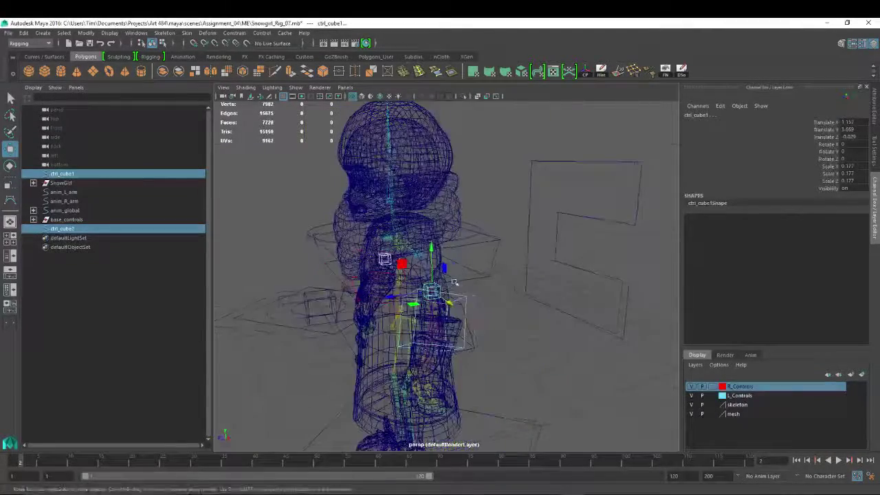
pyautogui.press('5')
pyautogui.moveTo(454, 282)
pyautogui.mouseDown()
pyautogui.moveTo(522, 291)
pyautogui.moveTo(517, 280)
pyautogui.mouseUp()
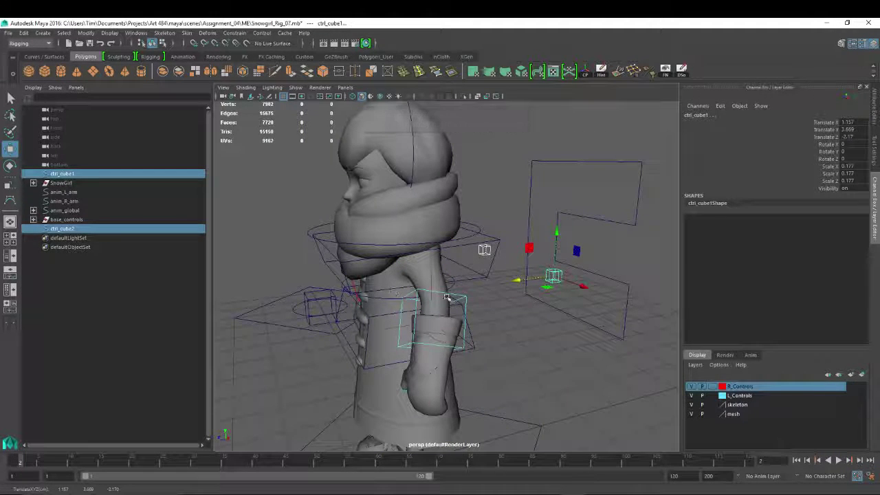
pyautogui.keyDown('alt'); pyautogui.moveTo(447, 294); pyautogui.dragTo(382, 236); pyautogui.keyUp('alt')
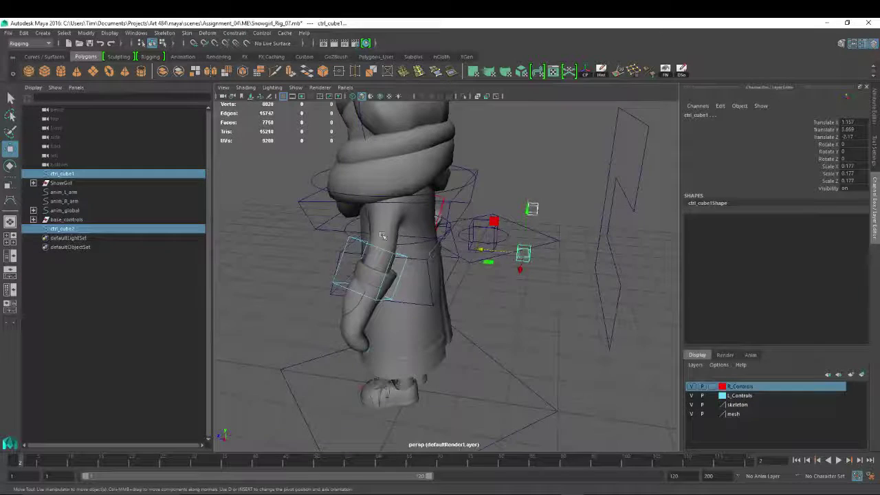
pyautogui.keyDown('alt'); pyautogui.moveTo(326, 253); pyautogui.dragTo(444, 222); pyautogui.keyUp('alt')
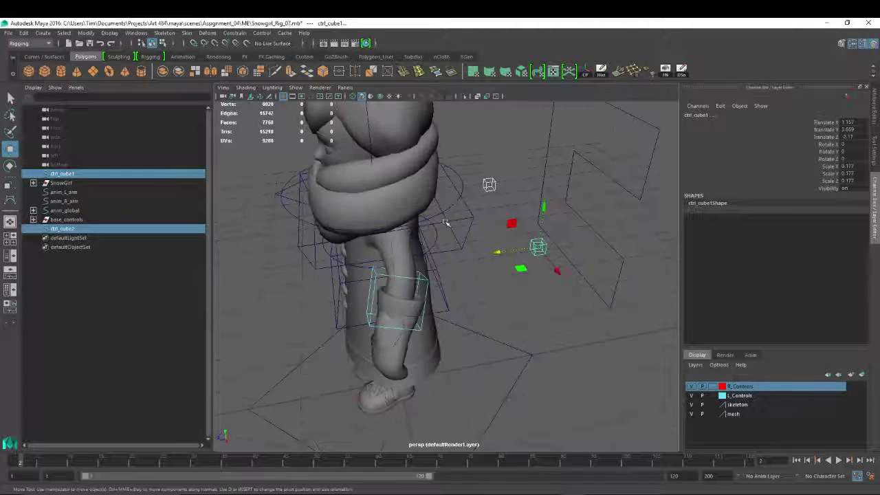
# Add the left elbow cube ctrl_cube1 to the L_Controls display layer.
pyautogui.click(427, 280)
pyautogui.keyDown('alt'); pyautogui.moveTo(422, 280); pyautogui.dragTo(585, 269); pyautogui.keyUp('alt')
pyautogui.click(539, 241)
pyautogui.click(526, 223)
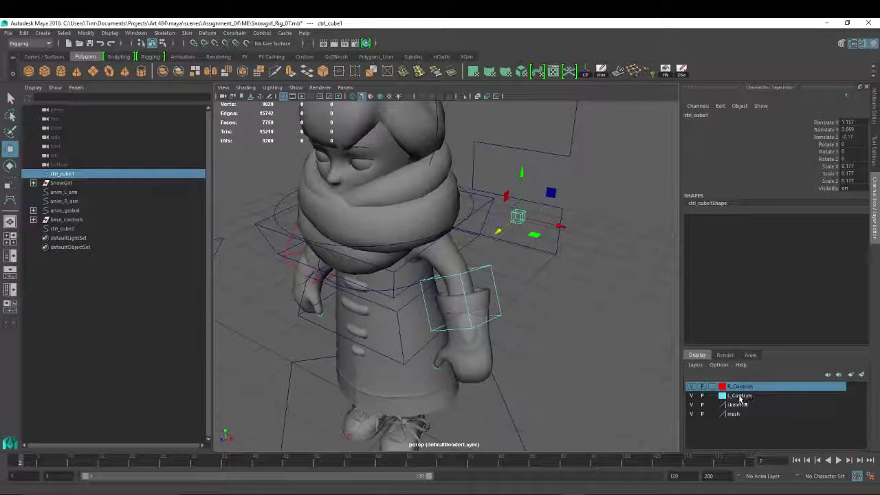
pyautogui.rightClick(739, 397)
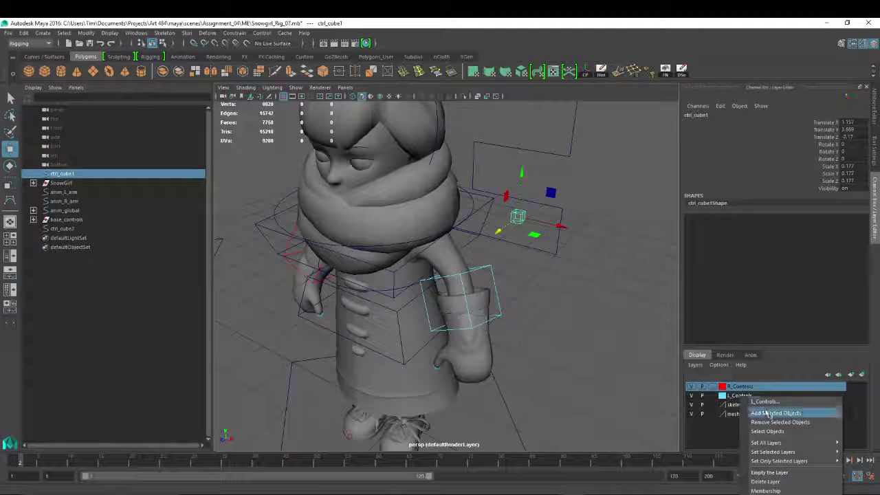
pyautogui.click(765, 412)
# Add the right elbow cube ctrl_cube2 to the R_Controls display layer.
pyautogui.keyDown('alt'); pyautogui.moveTo(413, 288); pyautogui.dragTo(332, 225); pyautogui.keyUp('alt')
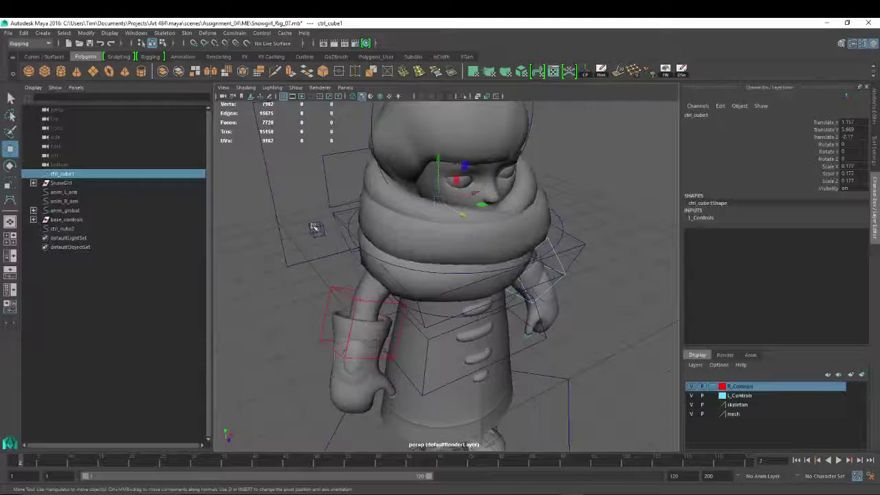
pyautogui.click(315, 228)
pyautogui.rightClick(748, 387)
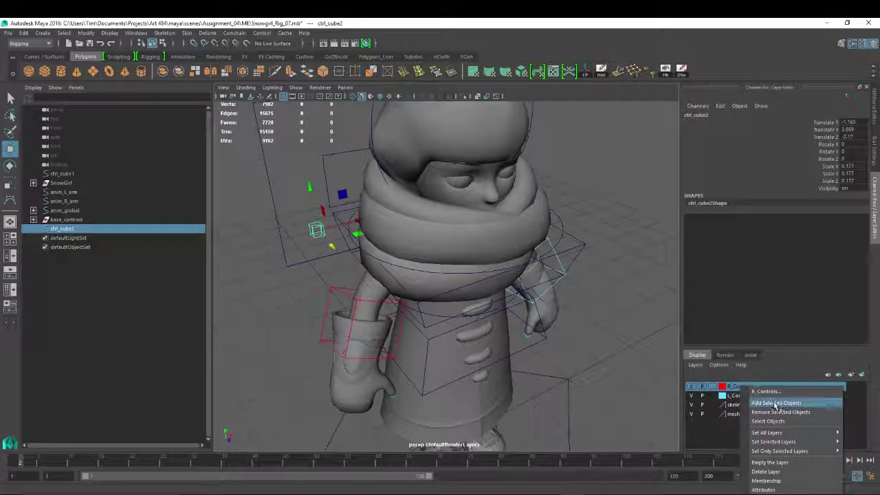
pyautogui.click(776, 404)
pyautogui.click(614, 211)
# Freeze all transformations on both elbow cubes, ctrl_cube1 and ctrl_cube2.
pyautogui.keyDown('alt'); pyautogui.moveTo(614, 210); pyautogui.dragTo(534, 239); pyautogui.keyUp('alt')
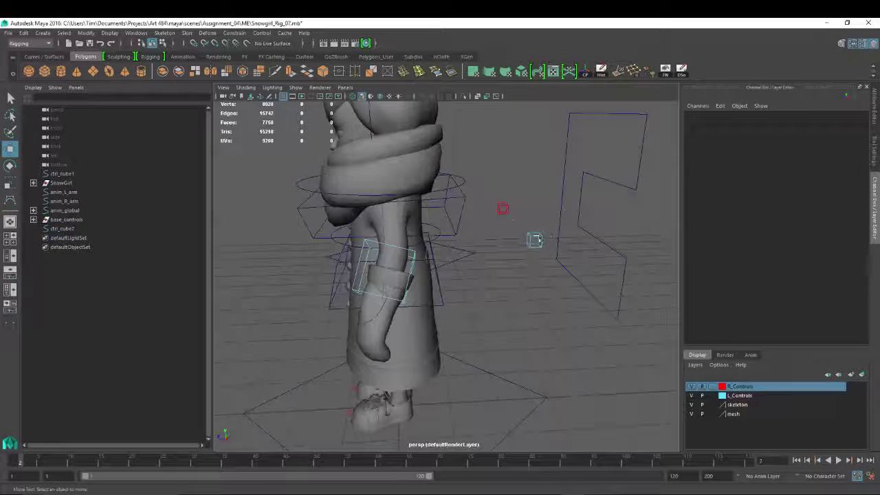
pyautogui.click(501, 207)
pyautogui.keyDown('shift'); pyautogui.click(534, 239); pyautogui.keyUp('shift')
pyautogui.rightClick(826, 135)
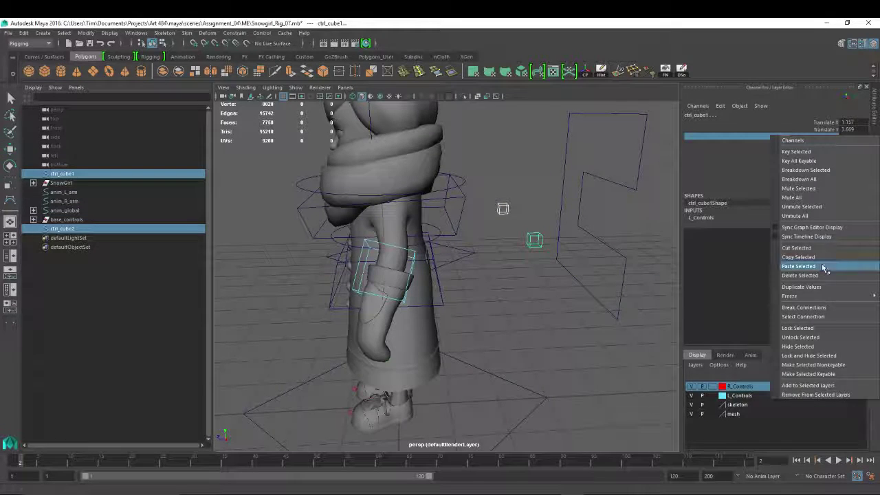
pyautogui.moveTo(797, 295)
pyautogui.click(732, 321)
# Rename the left elbow cube ctrl_cube1 as anim_L_polearm.
pyautogui.keyDown('alt'); pyautogui.moveTo(440, 226); pyautogui.dragTo(502, 210); pyautogui.keyUp('alt')
pyautogui.click(502, 228)
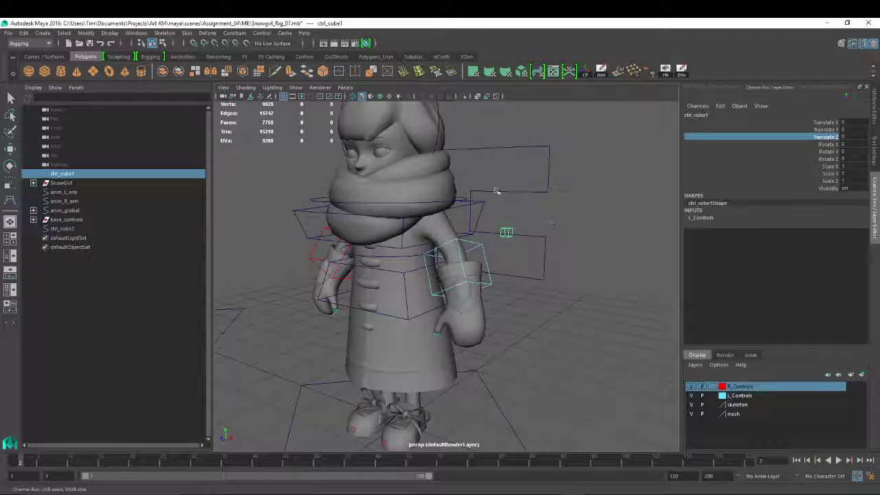
pyautogui.doubleClick(697, 114)
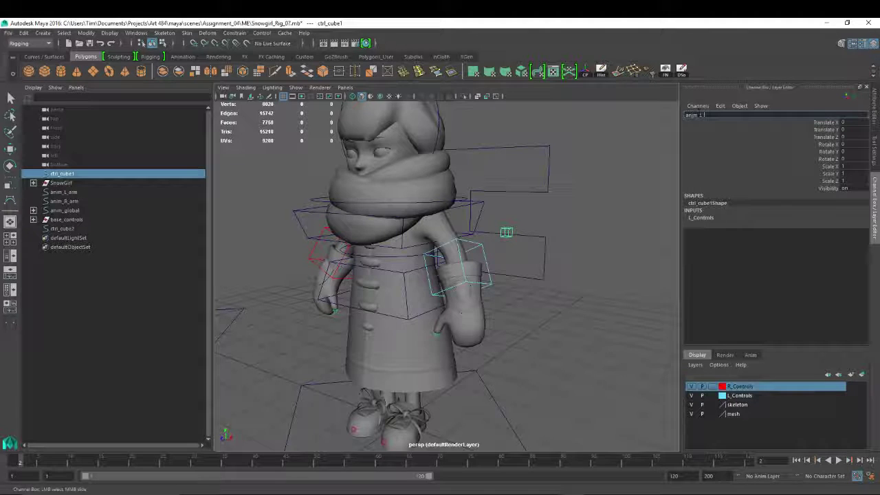
pyautogui.write('anim_L_polearm')
pyautogui.press('Return')
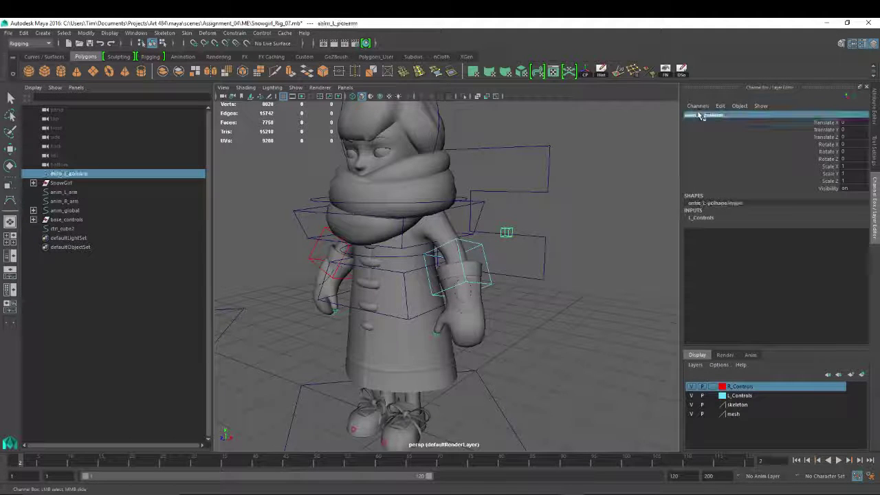
pyautogui.click(479, 245)
pyautogui.press('w')
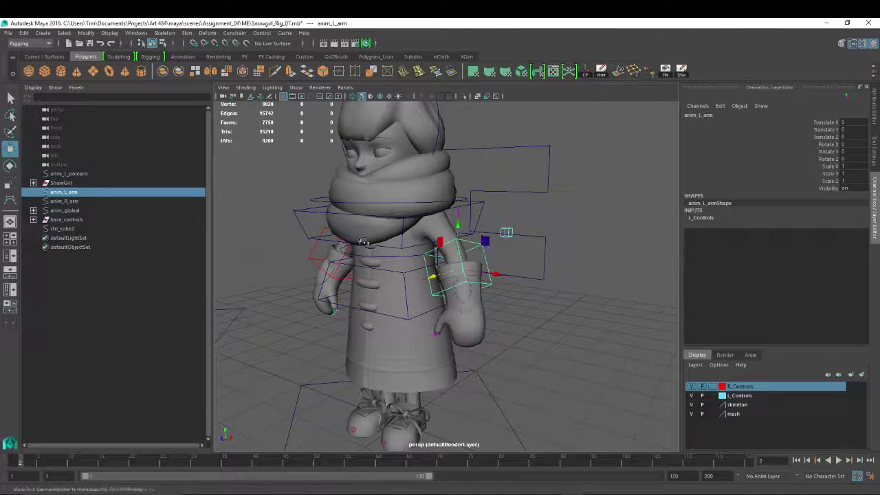
# Rename the right elbow cube ctrl_cube2 as anim_R_polearm.
pyautogui.keyDown('alt'); pyautogui.moveTo(365, 245); pyautogui.dragTo(419, 276); pyautogui.keyUp('alt')
pyautogui.click(343, 231)
pyautogui.doubleClick(698, 115)
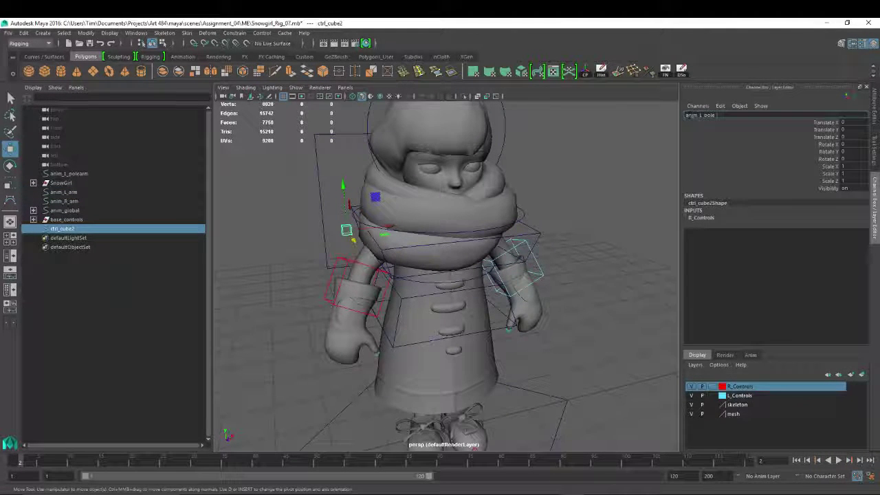
pyautogui.press('BackSpace')
pyautogui.press('BackSpace')
pyautogui.press('BackSpace')
pyautogui.press('BackSpace')
pyautogui.write('polearm')
pyautogui.press('Return')
# Examine how anim_L_polearm lines up with the left arm's IK handle and elbow, including in front wireframe view.
pyautogui.keyDown('alt'); pyautogui.moveTo(605, 172); pyautogui.dragTo(495, 225); pyautogui.keyUp('alt')
pyautogui.click(500, 223)
pyautogui.keyDown('alt'); pyautogui.moveTo(546, 295); pyautogui.dragTo(504, 303); pyautogui.keyUp('alt')
pyautogui.click(507, 287)
pyautogui.press('space')
pyautogui.scroll(5, 499, 275)
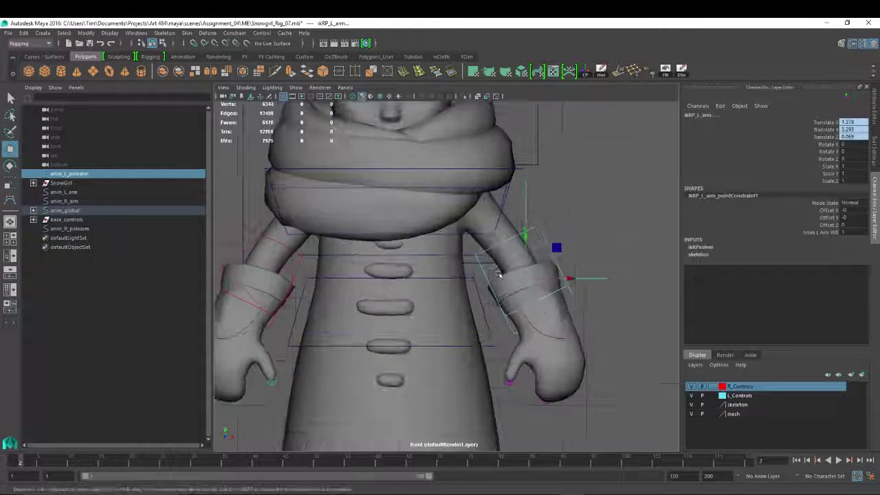
pyautogui.press('4')
pyautogui.scroll(6, 481, 255)
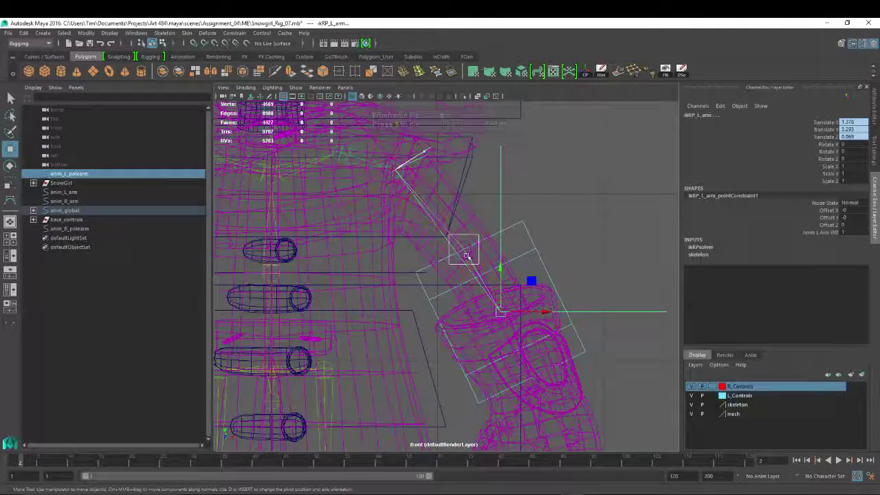
pyautogui.press('space')
pyautogui.press('space')
pyautogui.press('5')
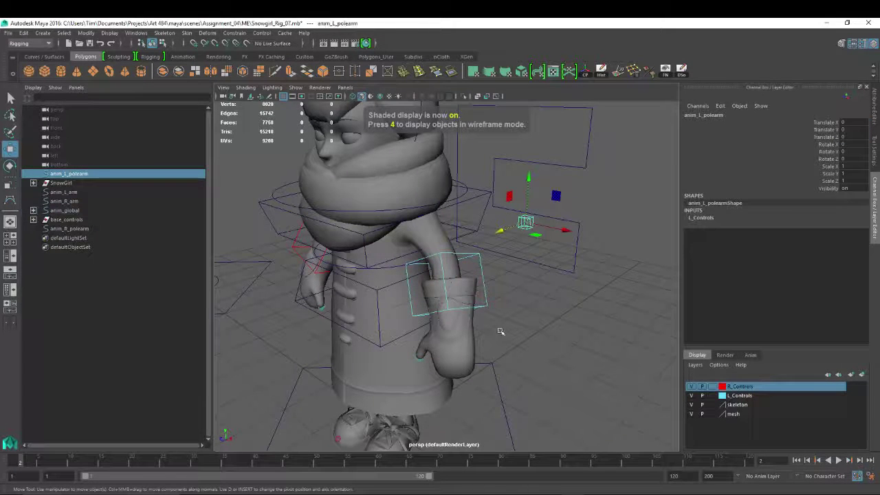
# Constrain the left arm's IK handle ikRP_L_arm to anim_L_polearm with a pole vector constraint of weight 1.
pyautogui.click(237, 33)
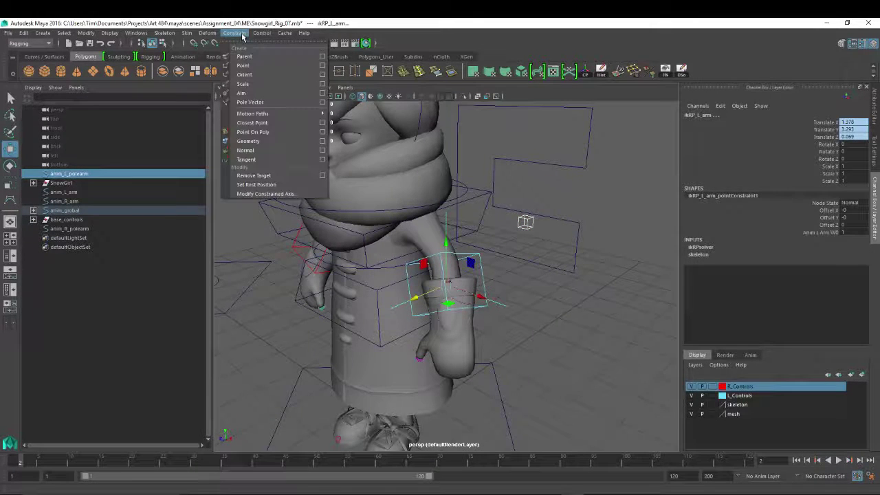
pyautogui.click(322, 102)
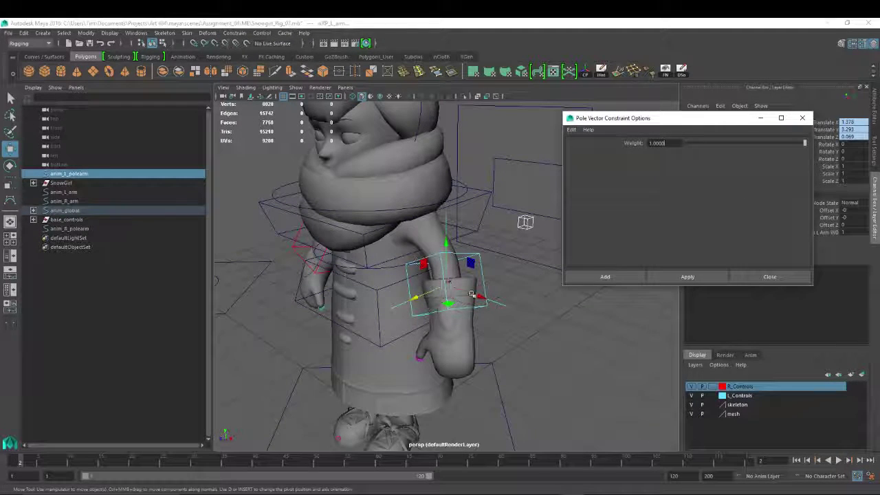
pyautogui.click(605, 277)
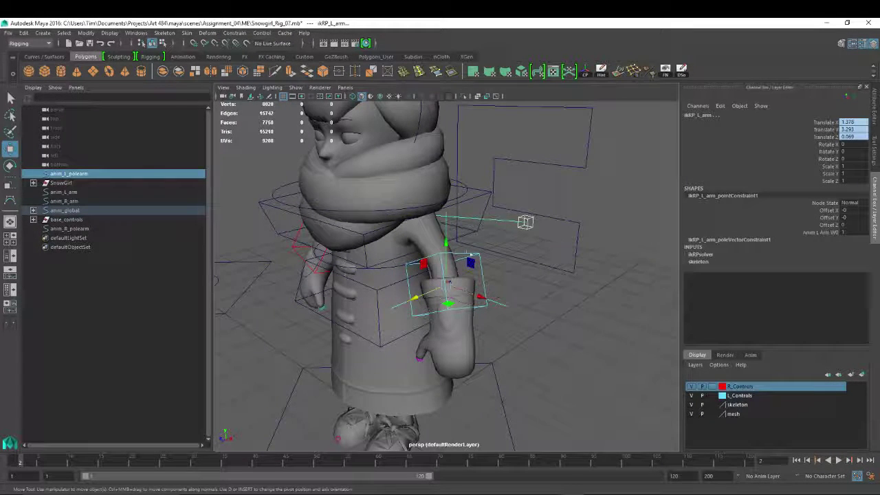
# Test the left elbow by moving anim_L_polearm around, and reset its X, Y and Z translation to 0.
pyautogui.keyDown('alt'); pyautogui.moveTo(447, 275); pyautogui.dragTo(412, 275); pyautogui.keyUp('alt')
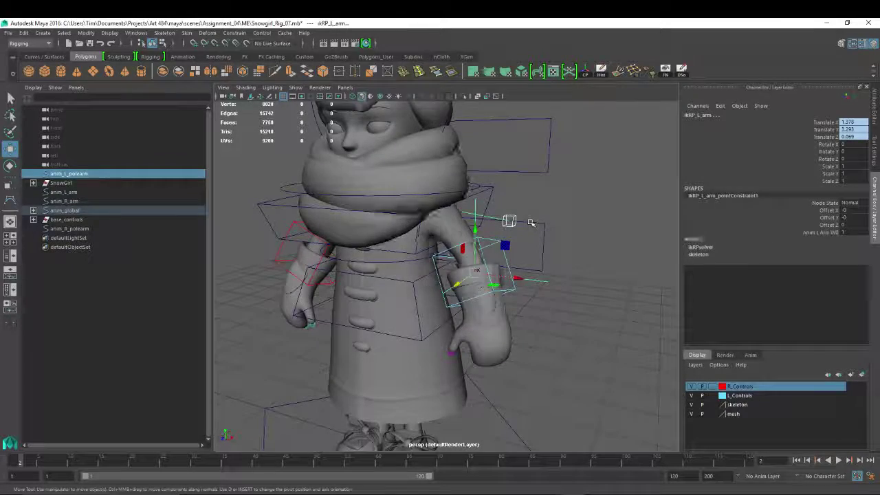
pyautogui.press('4')
pyautogui.keyDown('alt'); pyautogui.moveTo(511, 252); pyautogui.dragTo(524, 249); pyautogui.keyUp('alt')
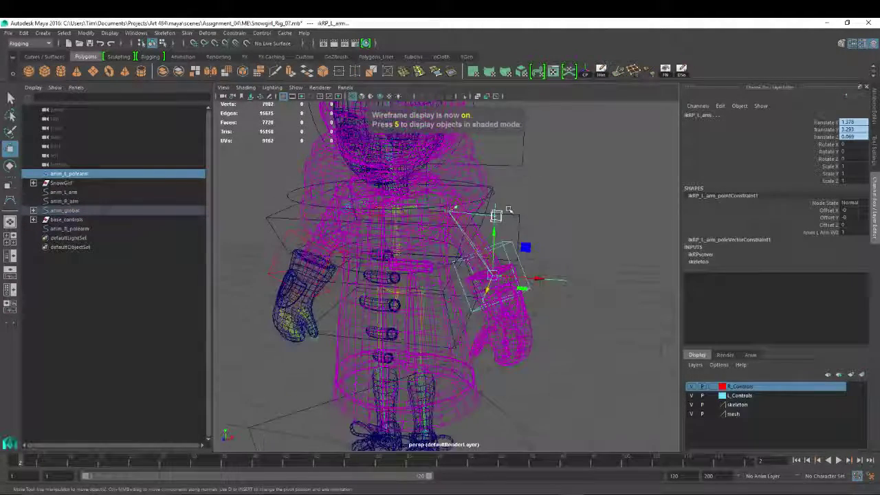
pyautogui.click(502, 212)
pyautogui.moveTo(503, 212)
pyautogui.mouseDown()
pyautogui.moveTo(523, 202)
pyautogui.moveTo(501, 214)
pyautogui.mouseUp()
pyautogui.press('5')
pyautogui.moveTo(558, 190); pyautogui.dragTo(502, 226)
pyautogui.moveTo(603, 194); pyautogui.dragTo(541, 212)
pyautogui.moveTo(846, 121); pyautogui.dragTo(856, 137)
pyautogui.write('0')
pyautogui.press('Return')
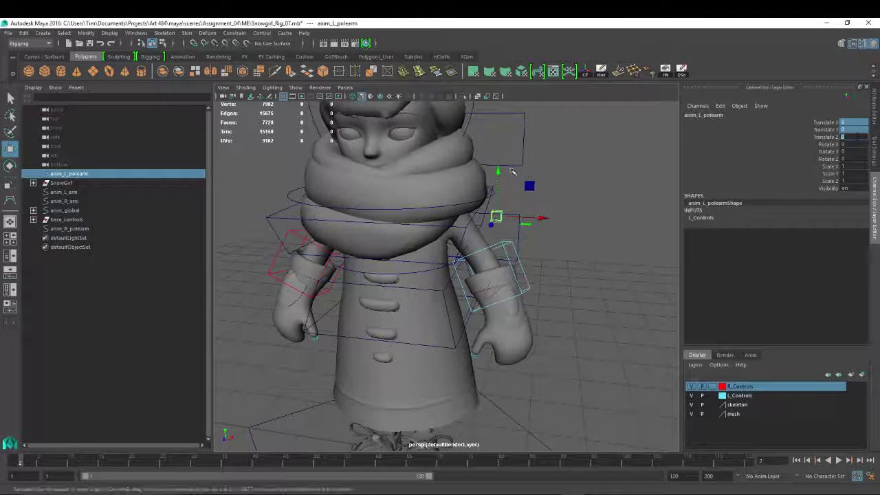
# Constrain the right arm's IK handle ikRP_R_arm to anim_R_polearm with a pole vector constraint.
pyautogui.keyDown('alt'); pyautogui.moveTo(541, 218); pyautogui.dragTo(306, 244); pyautogui.keyUp('alt')
pyautogui.click(308, 245)
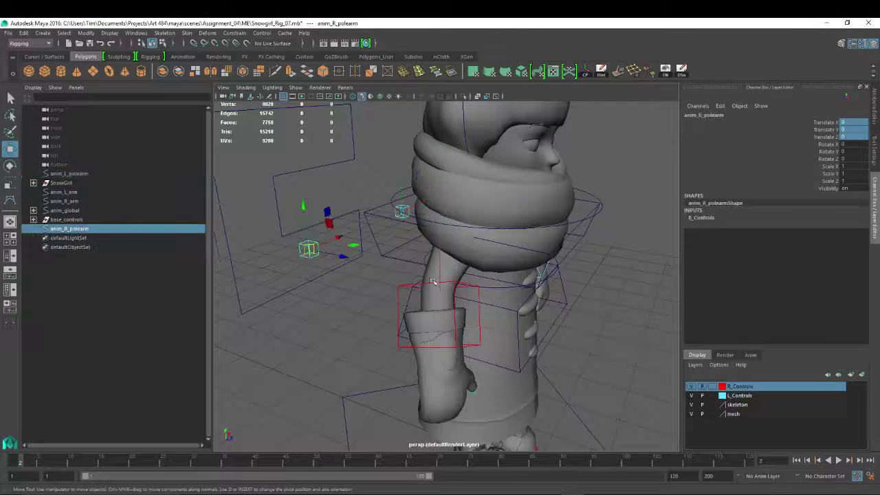
pyautogui.keyDown('shift'); pyautogui.click(440, 314); pyautogui.keyUp('shift')
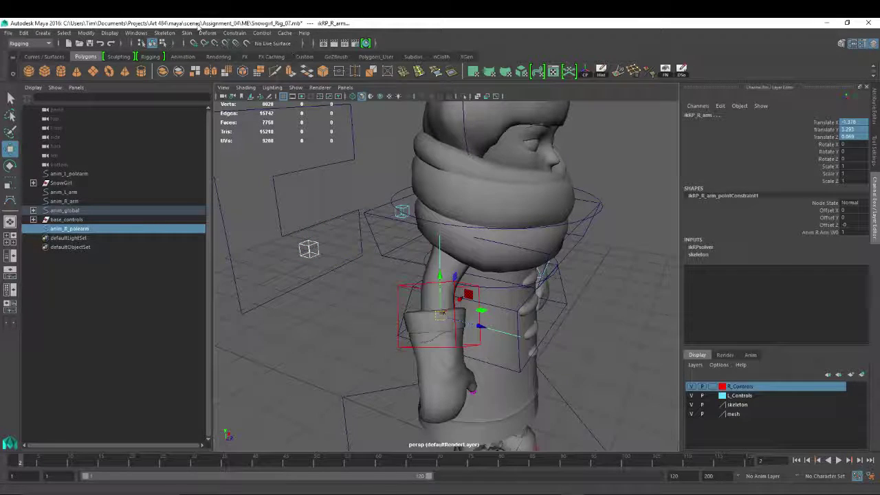
pyautogui.click(235, 33)
pyautogui.click(254, 103)
# Test both elbows by moving anim_L_polearm and anim_R_polearm together, and undo the move.
pyautogui.keyDown('alt'); pyautogui.moveTo(344, 227); pyautogui.dragTo(612, 260); pyautogui.keyUp('alt')
pyautogui.click(502, 233)
pyautogui.keyDown('shift'); pyautogui.click(499, 255); pyautogui.keyUp('shift')
pyautogui.keyDown('alt'); pyautogui.moveTo(508, 206); pyautogui.dragTo(462, 259); pyautogui.keyUp('alt')
pyautogui.hotkey('ctrl', 'z')
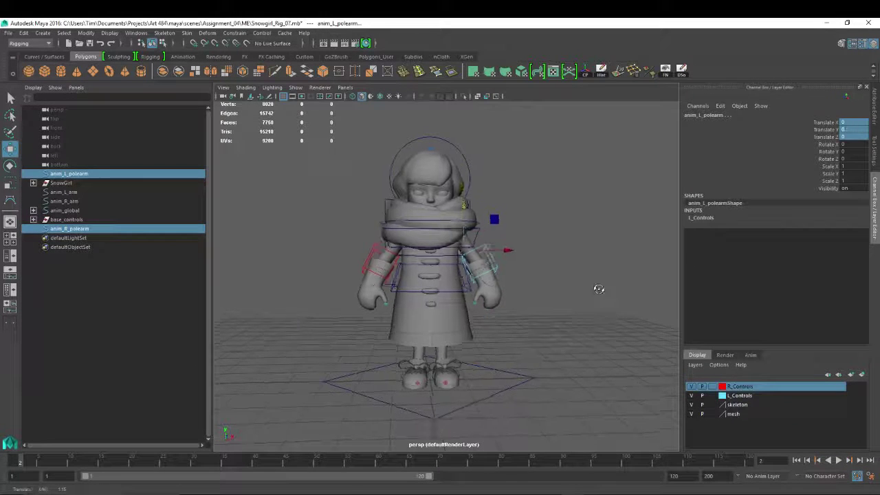
# Duplicate the template cube ctrl_cube and take the copy out of the base_controls group.
pyautogui.keyDown('alt'); pyautogui.moveTo(453, 189); pyautogui.dragTo(528, 292); pyautogui.keyUp('alt')
pyautogui.keyDown('alt'); pyautogui.moveTo(315, 286); pyautogui.dragTo(471, 284); pyautogui.keyUp('alt')
pyautogui.scroll(-5, 398, 247)
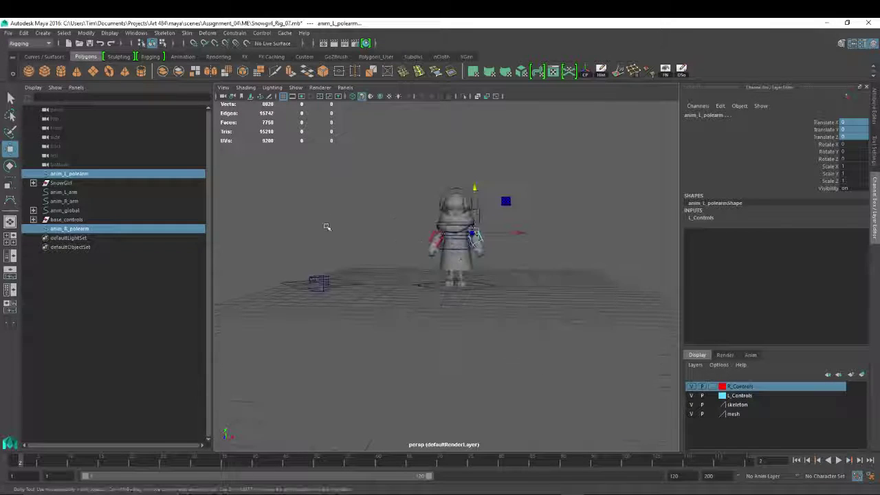
pyautogui.click(323, 279)
pyautogui.press('space')
pyautogui.click(353, 276)
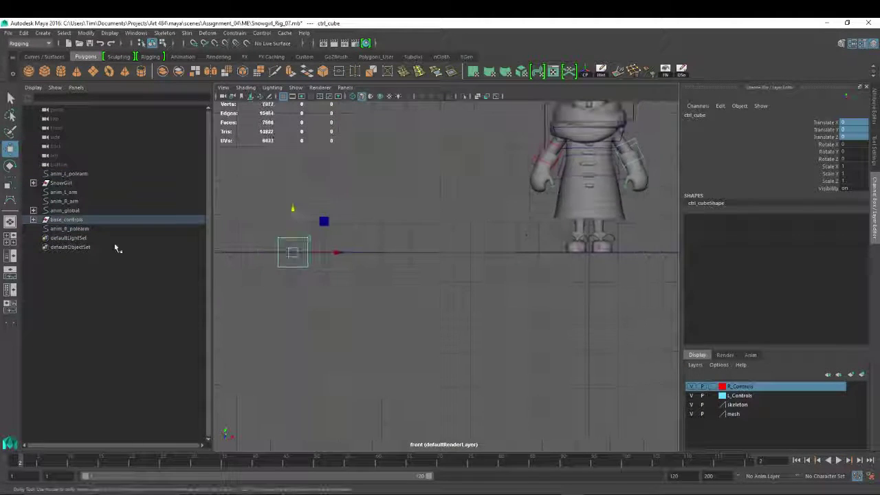
pyautogui.hotkey('ctrl', 'd')
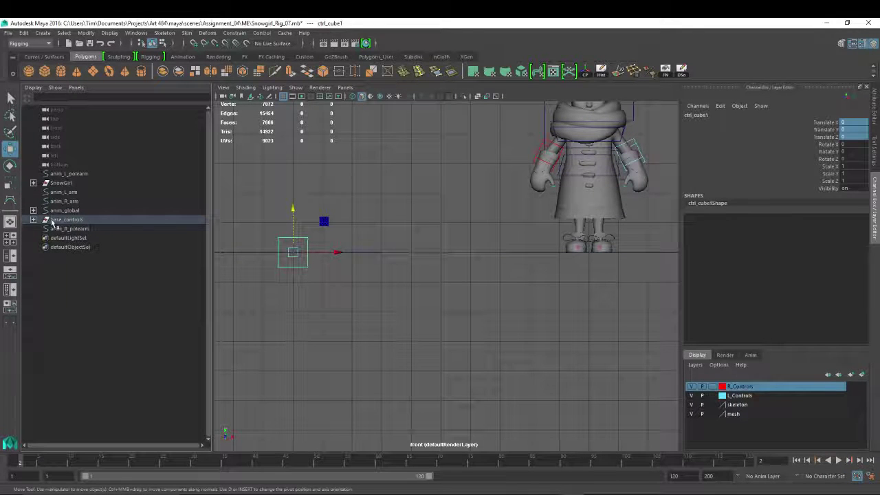
pyautogui.click(33, 220)
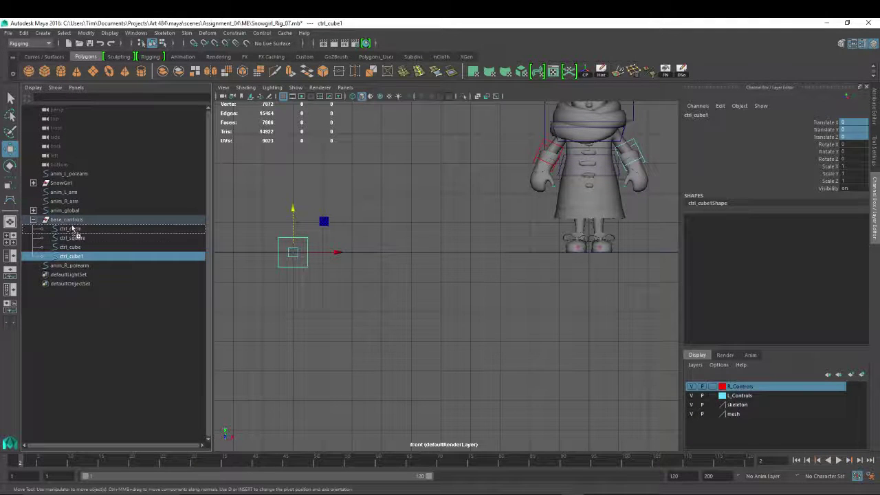
pyautogui.moveTo(74, 228); pyautogui.dragTo(70, 223)
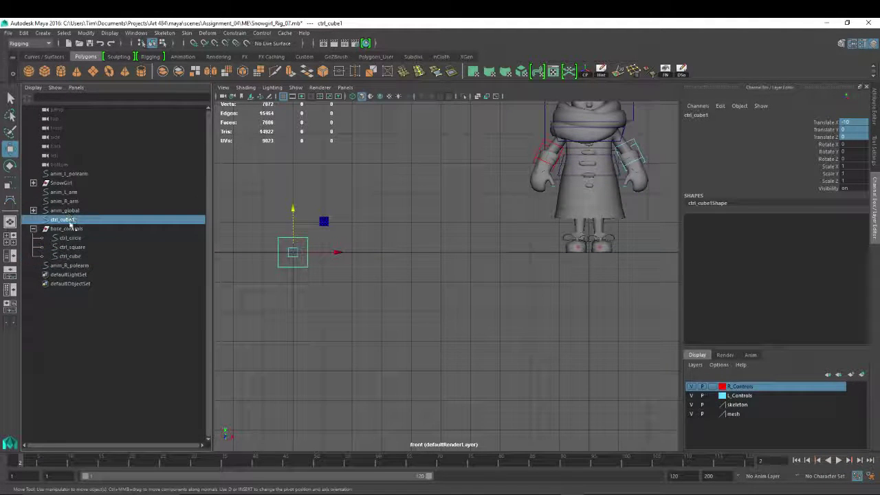
pyautogui.click(33, 228)
# Parent anim_R_polearm under anim_L_polearm.
pyautogui.click(65, 239)
pyautogui.keyDown('ctrl'); pyautogui.click(71, 175); pyautogui.keyUp('ctrl')
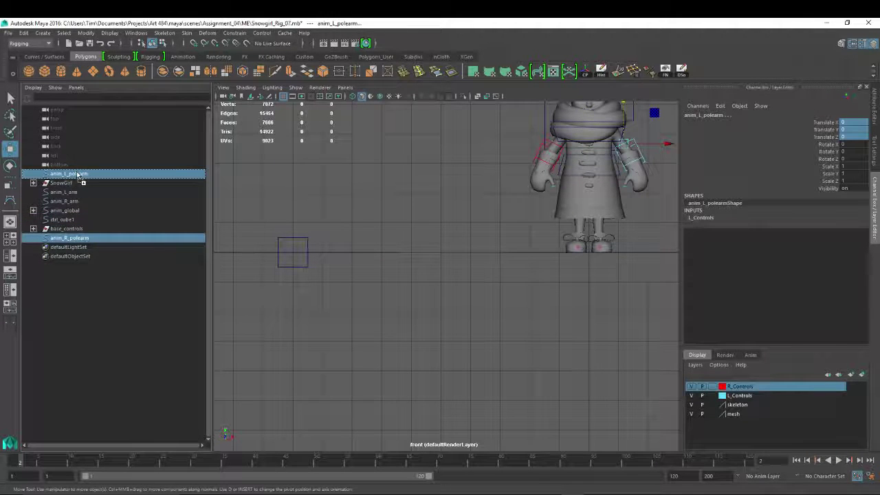
pyautogui.press('p')
# Move anim_L_polearm with its child into the controls group under anim_global.
pyautogui.click(33, 210)
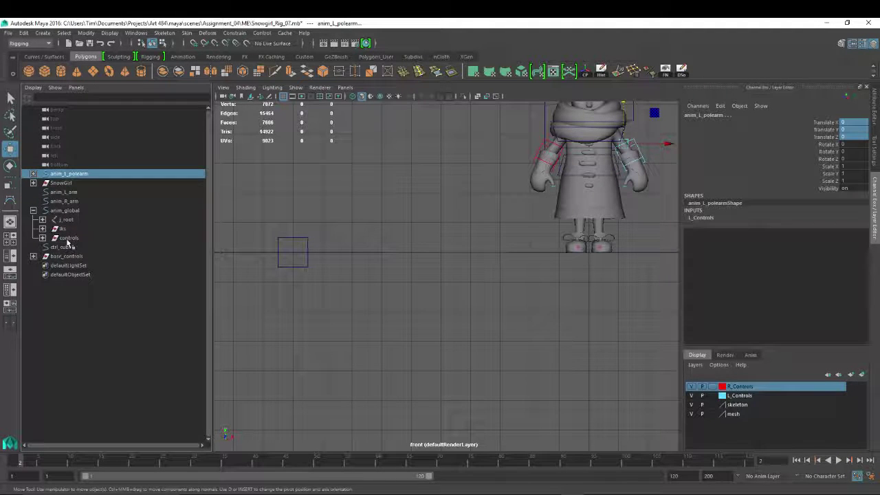
pyautogui.click(67, 240)
pyautogui.click(66, 176)
pyautogui.moveTo(72, 178); pyautogui.dragTo(74, 174, button='middle')
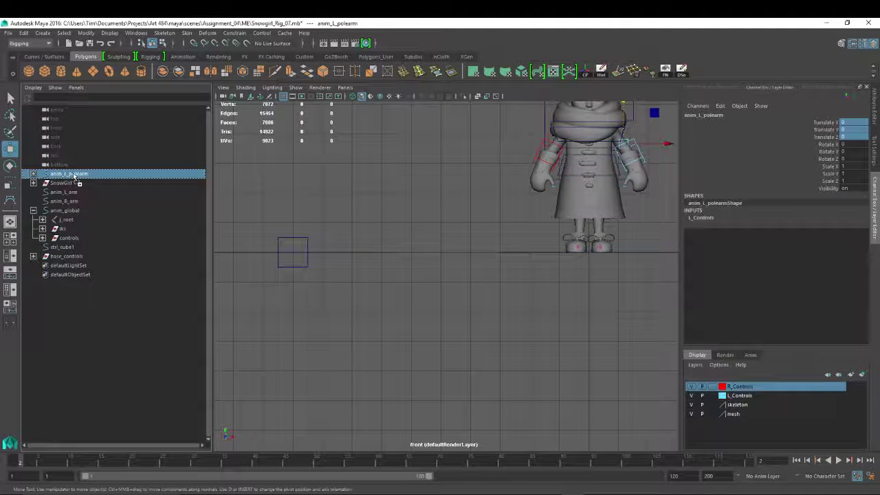
pyautogui.moveTo(72, 239); pyautogui.dragTo(72, 239, button='middle')
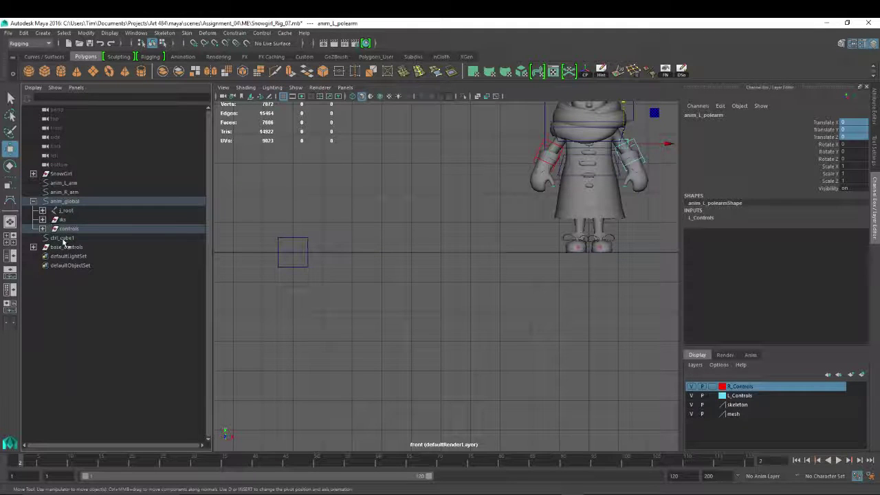
# Move anim_L_arm and anim_R_arm into the controls group under anim_global, and check the grouped controls around the character.
pyautogui.click(64, 239)
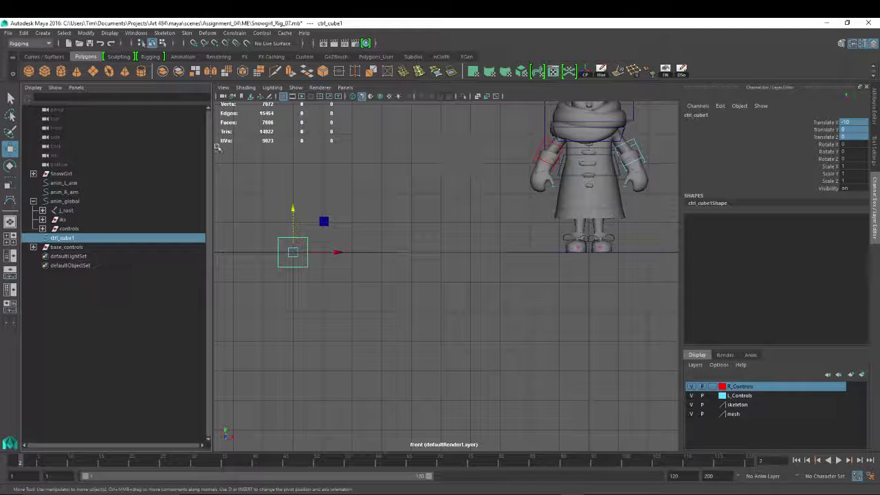
pyautogui.click(69, 231)
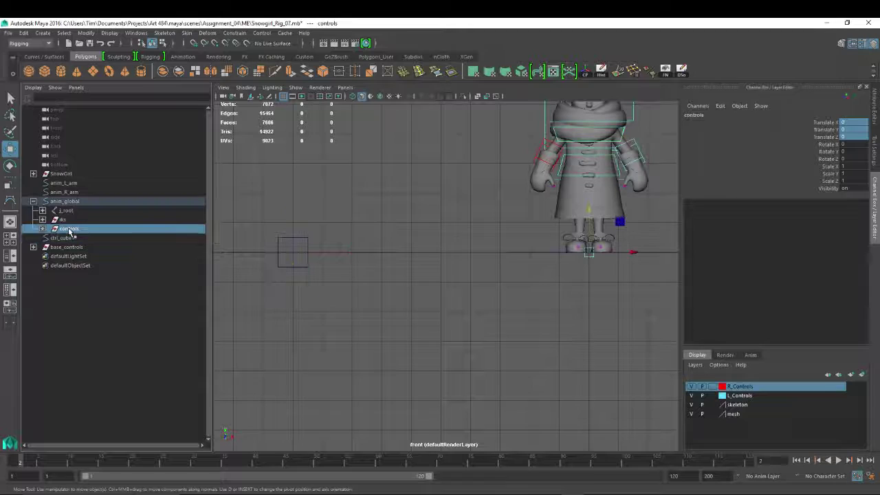
pyautogui.click(69, 193)
pyautogui.keyDown('shift'); pyautogui.click(70, 183); pyautogui.keyUp('shift')
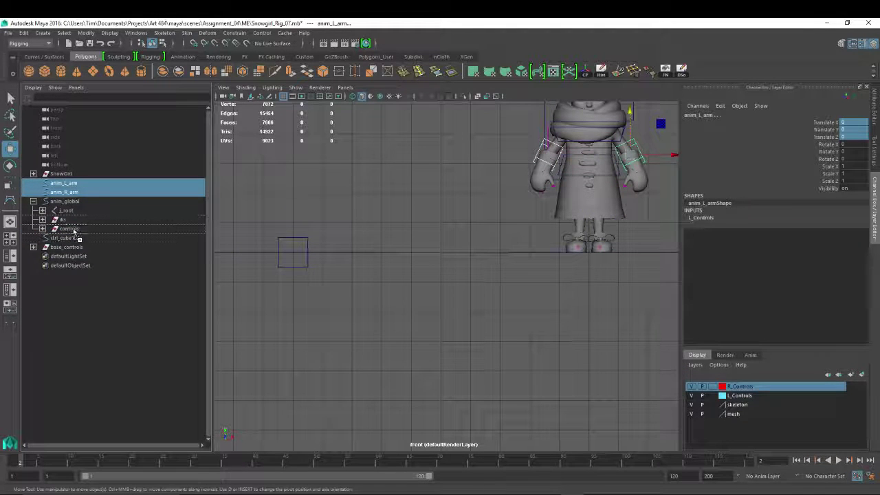
pyautogui.moveTo(75, 232); pyautogui.dragTo(72, 229, button='middle')
pyautogui.click(69, 209)
pyautogui.click(477, 178)
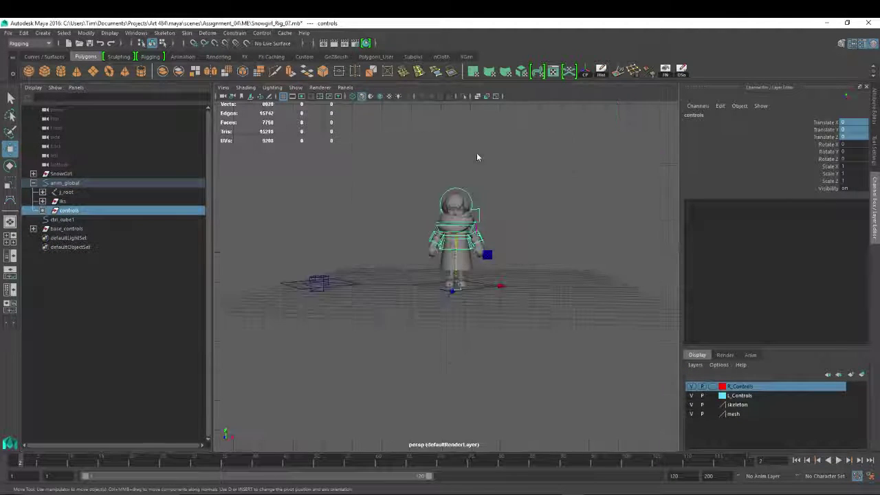
pyautogui.keyDown('alt'); pyautogui.moveTo(476, 157); pyautogui.dragTo(423, 195); pyautogui.keyUp('alt')
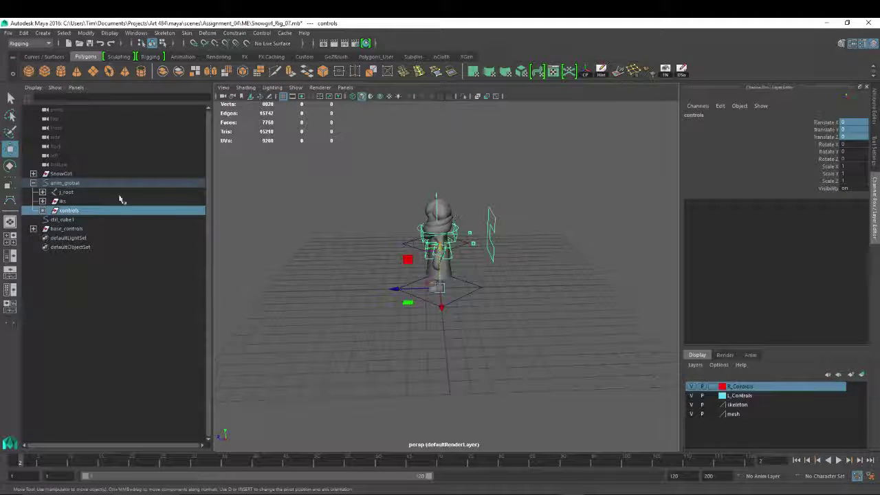
pyautogui.keyDown('alt'); pyautogui.moveTo(452, 273); pyautogui.dragTo(427, 255); pyautogui.keyUp('alt')
pyautogui.scroll(5, 420, 228)
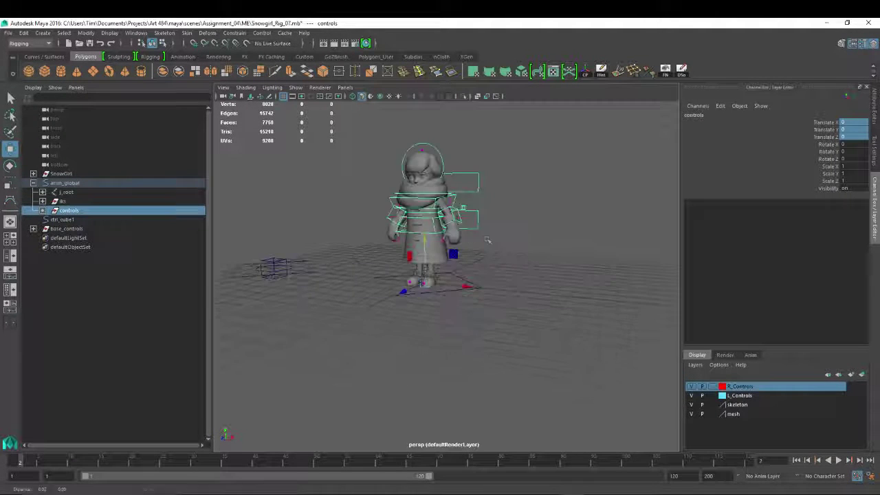
# Bring ctrl_cube1 to the character's feet by setting its Translate X to 0.
pyautogui.click(66, 222)
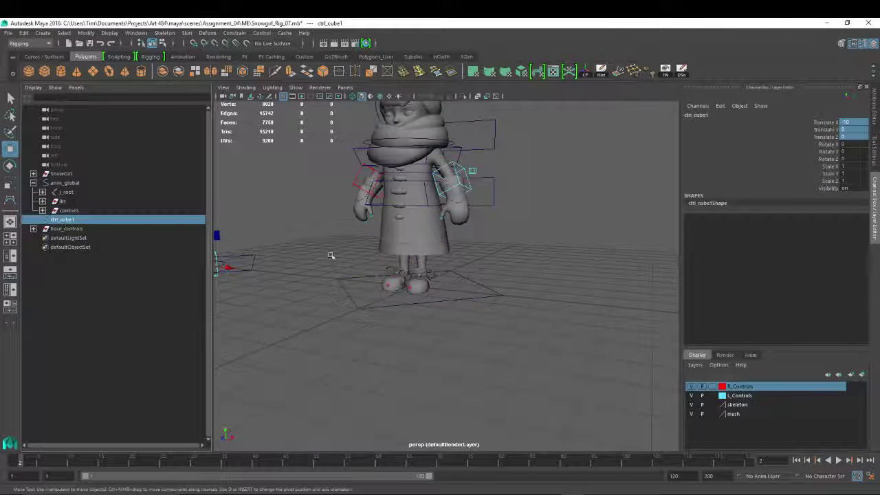
pyautogui.press('f')
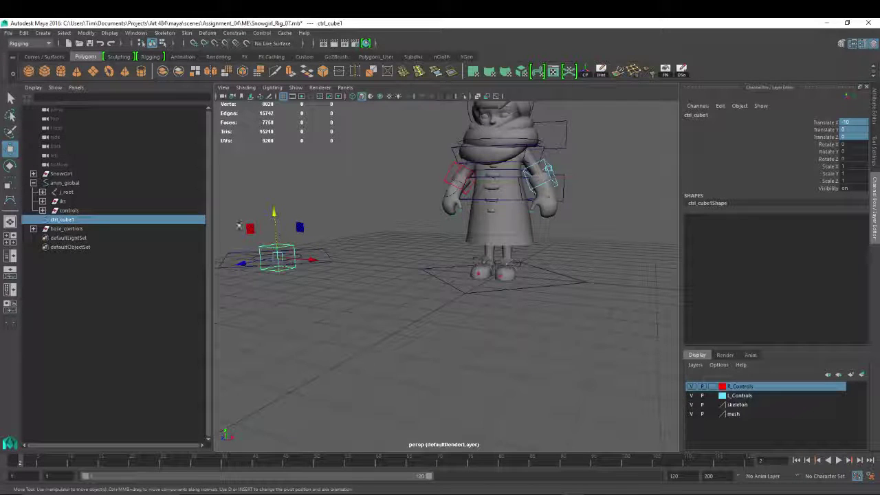
pyautogui.write('0')
pyautogui.press('Return')
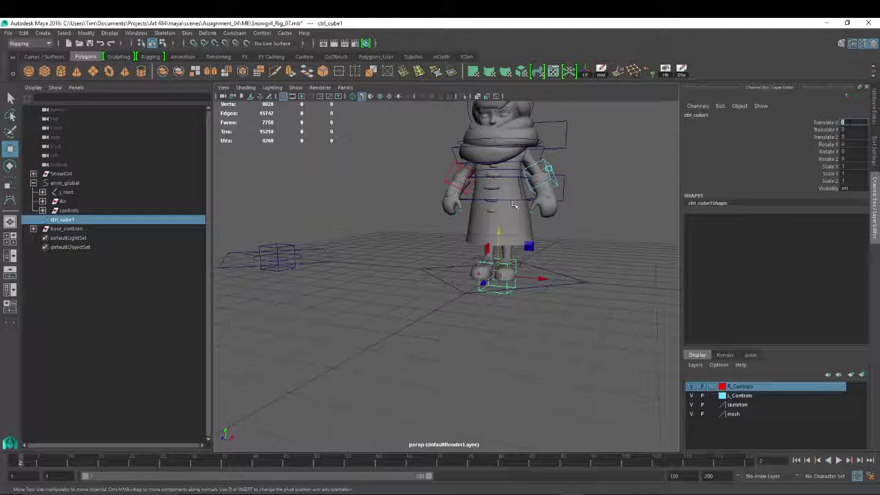
# Raise ctrl_cube1 to ankle height in side wireframe view, to a Translate Y of about 0.417.
pyautogui.press('f')
pyautogui.keyDown('alt'); pyautogui.moveTo(523, 248); pyautogui.dragTo(563, 251, button='right'); pyautogui.keyUp('alt')
pyautogui.keyDown('alt'); pyautogui.moveTo(563, 251); pyautogui.dragTo(474, 237, button='middle'); pyautogui.keyUp('alt')
pyautogui.keyDown('alt'); pyautogui.moveTo(474, 237); pyautogui.dragTo(510, 253); pyautogui.keyUp('alt')
pyautogui.press('space')
pyautogui.press('f')
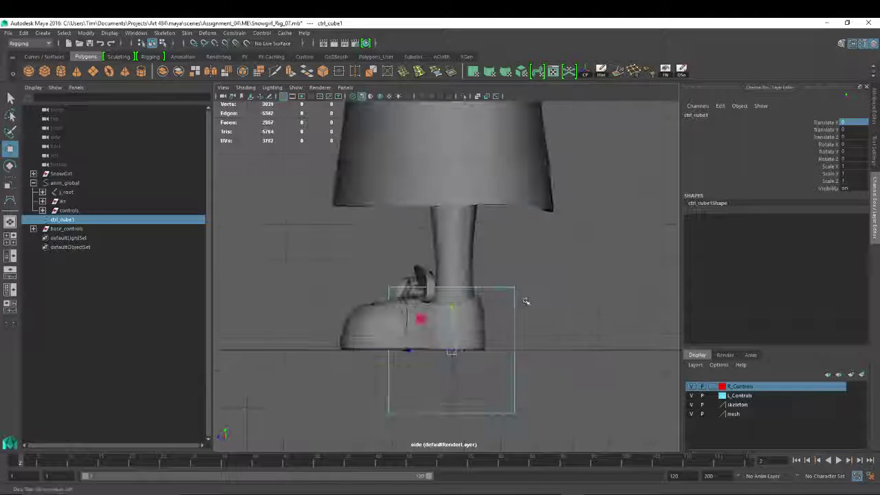
pyautogui.press('4')
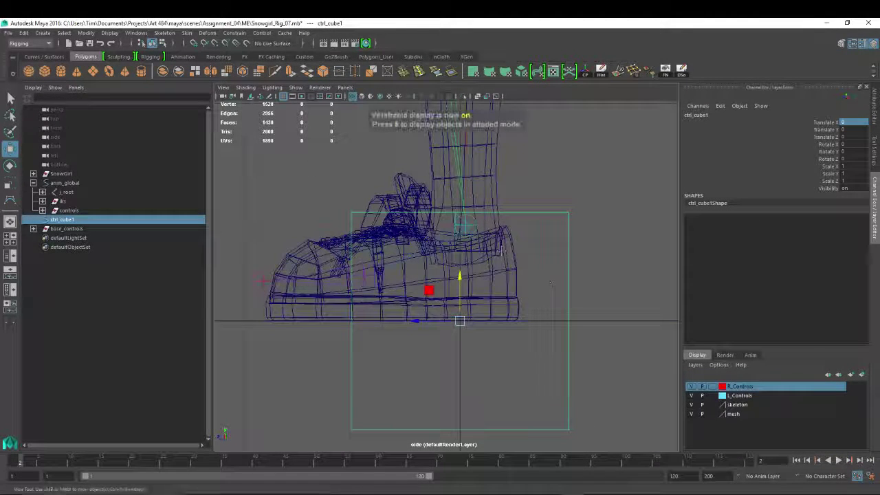
pyautogui.moveTo(464, 277); pyautogui.dragTo(484, 220)
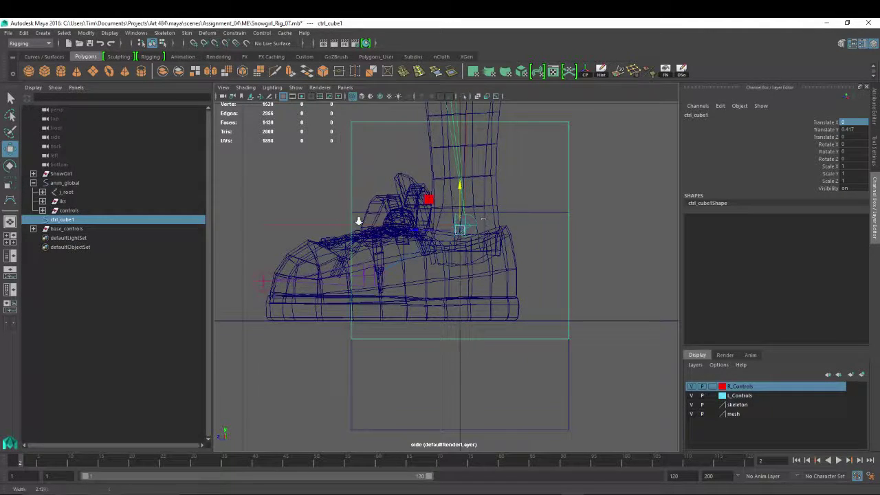
# Snap ctrl_cube1 onto the left ankle joint and check its alignment in front view.
pyautogui.keyDown('alt'); pyautogui.moveTo(358, 220); pyautogui.dragTo(424, 245, button='right'); pyautogui.keyUp('alt')
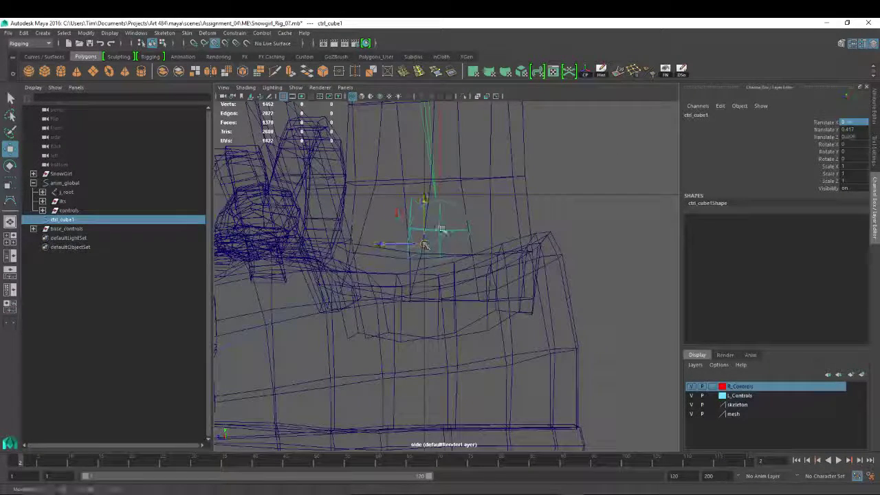
pyautogui.moveTo(425, 244); pyautogui.dragTo(442, 229)
pyautogui.keyDown('alt'); pyautogui.moveTo(563, 242); pyautogui.dragTo(493, 236, button='right'); pyautogui.keyUp('alt')
pyautogui.press('space')
pyautogui.moveTo(493, 236); pyautogui.dragTo(491, 210)
pyautogui.keyDown('alt'); pyautogui.moveTo(461, 237); pyautogui.dragTo(511, 246); pyautogui.keyUp('alt')
pyautogui.press('space')
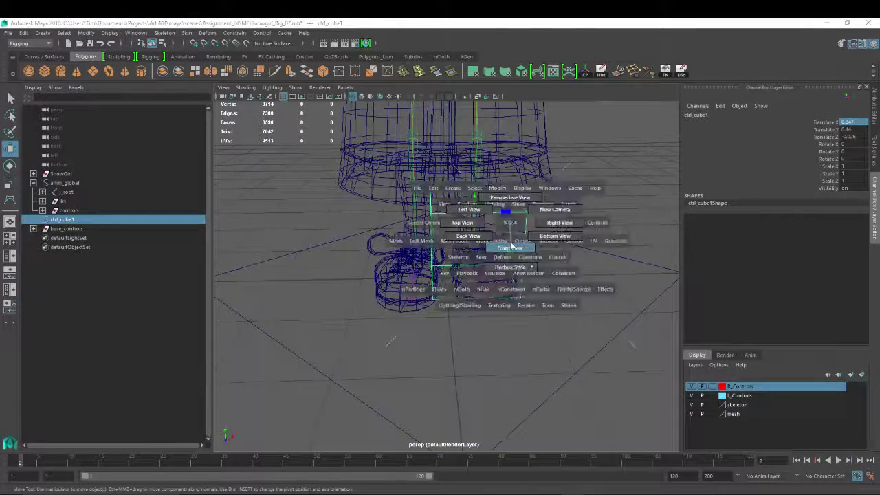
pyautogui.keyDown('alt'); pyautogui.moveTo(511, 246); pyautogui.dragTo(379, 246, button='right'); pyautogui.keyUp('alt')
pyautogui.press('f')
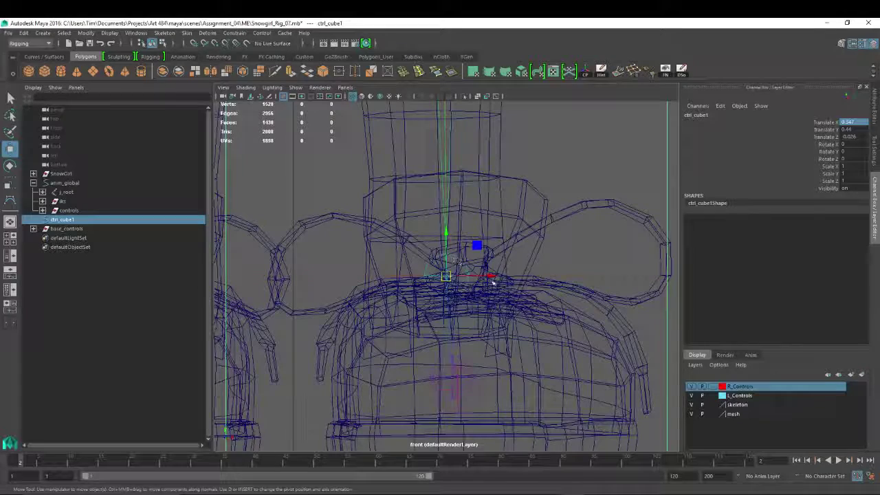
pyautogui.press('v')
pyautogui.moveTo(491, 276); pyautogui.dragTo(445, 276)
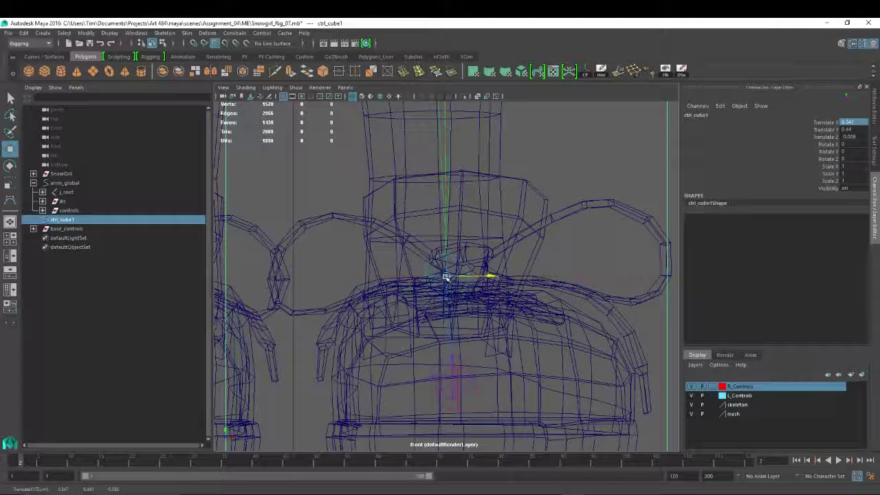
pyautogui.scroll(-5, 466, 241)
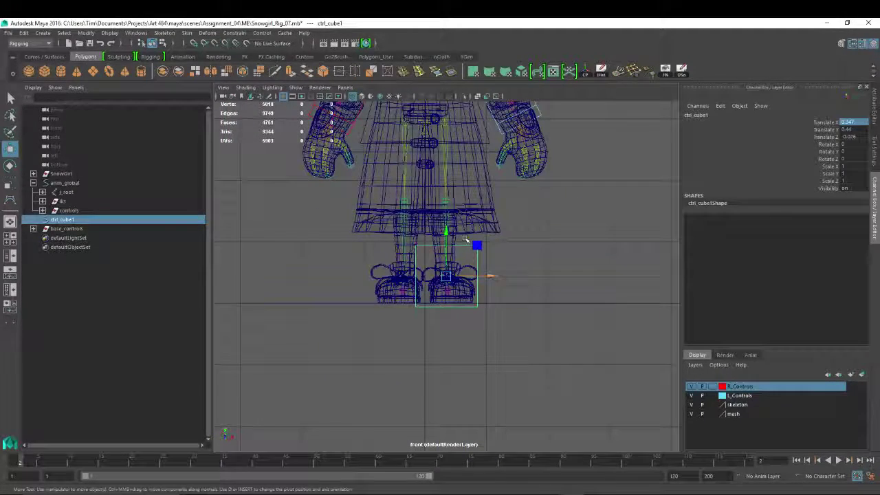
pyautogui.hotkey('ctrl', 'd')
pyautogui.scroll(4, 289, 261)
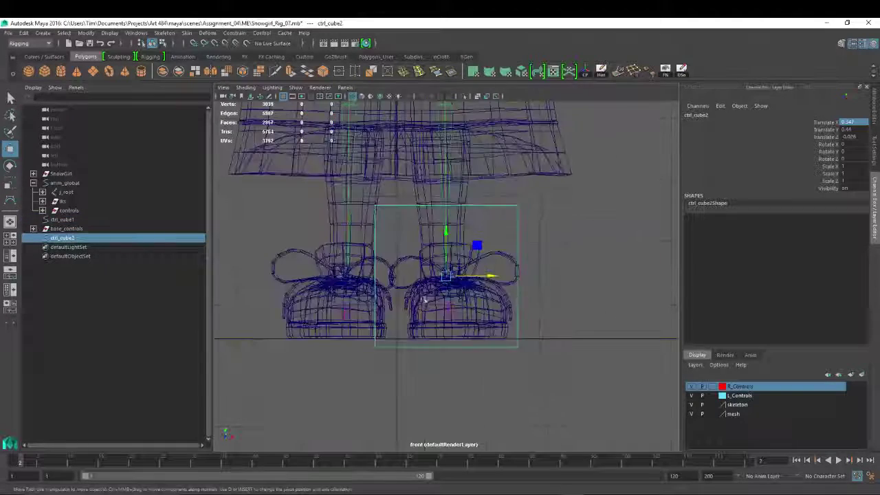
pyautogui.click(589, 275)
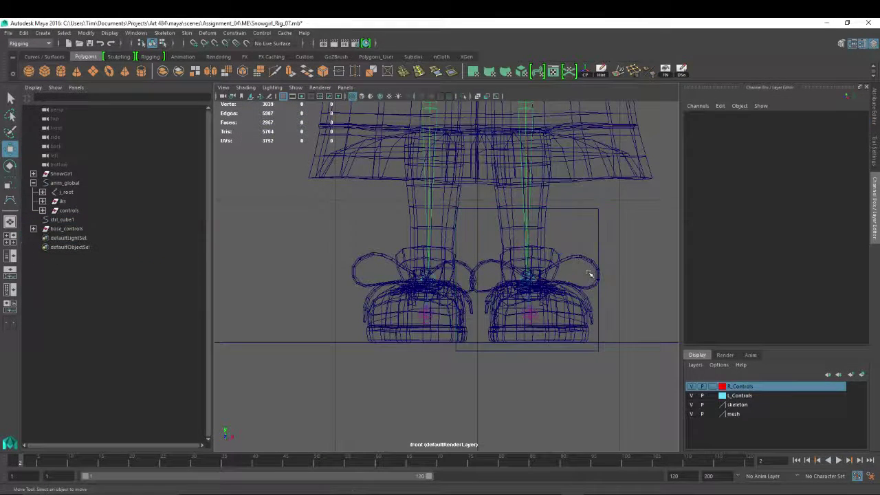
# Snap ctrl_cube1's bottom CVs to the ground line and lower its top CVs to just above the left ankle in front view.
pyautogui.click(587, 208)
pyautogui.moveTo(586, 207); pyautogui.dragTo(533, 209, button='right')
pyautogui.keyDown('alt'); pyautogui.moveTo(493, 349); pyautogui.dragTo(481, 305, button='middle'); pyautogui.keyUp('alt')
pyautogui.moveTo(473, 318); pyautogui.dragTo(606, 347)
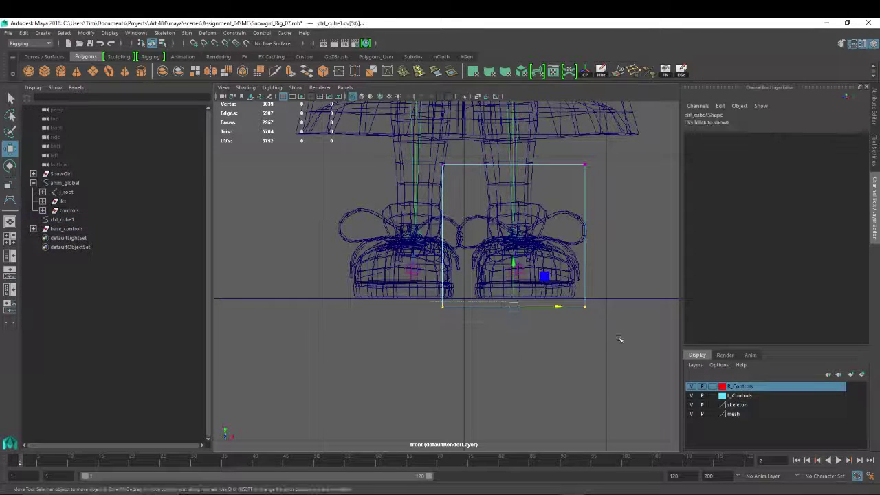
pyautogui.press('v')
pyautogui.moveTo(514, 263); pyautogui.dragTo(516, 310)
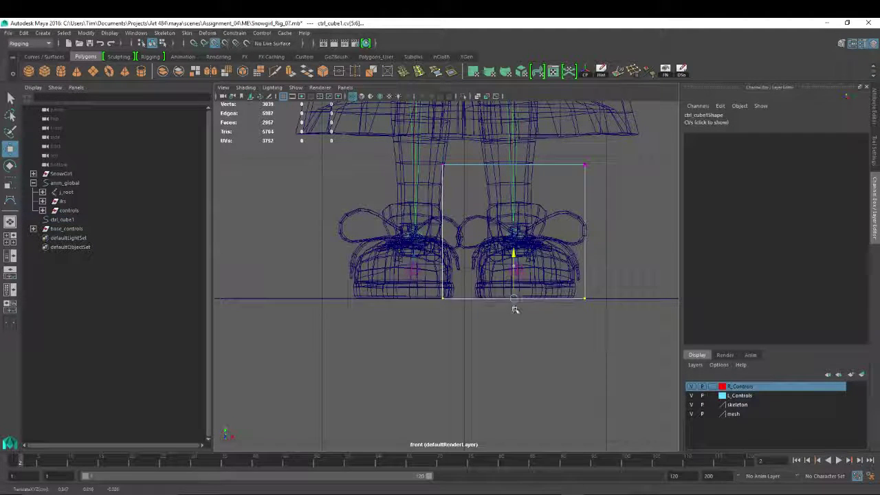
pyautogui.moveTo(436, 157); pyautogui.dragTo(605, 171)
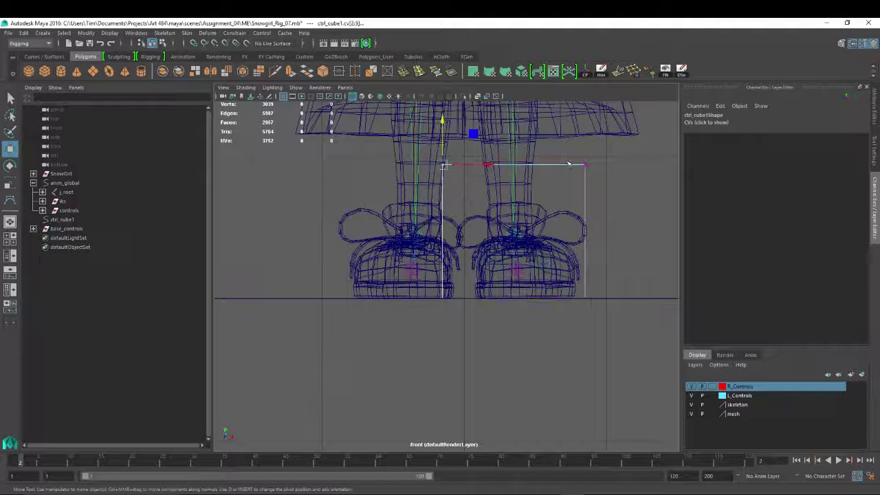
pyautogui.moveTo(514, 116); pyautogui.dragTo(515, 168)
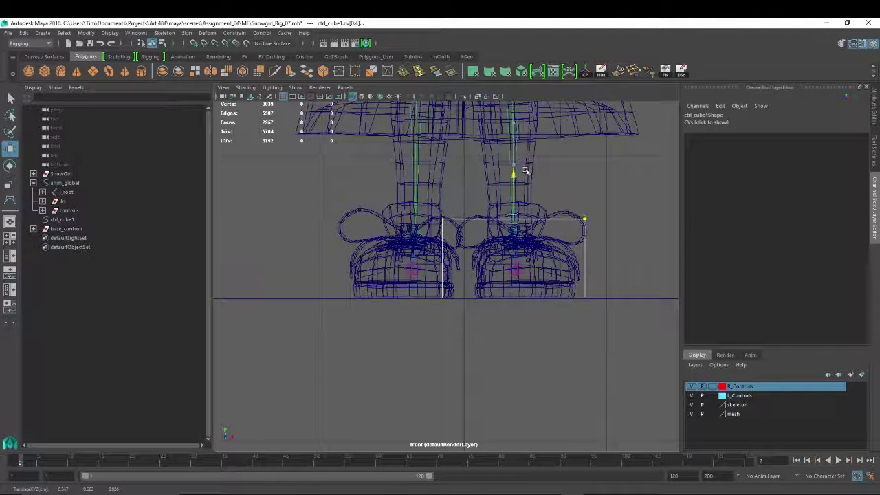
# Move ctrl_cube1's inner CVs outward in front view so the cube clears the center line and fits around the left shoe.
pyautogui.moveTo(445, 218); pyautogui.dragTo(450, 221)
pyautogui.keyDown('shift'); pyautogui.moveTo(437, 292); pyautogui.dragTo(449, 304); pyautogui.keyUp('shift')
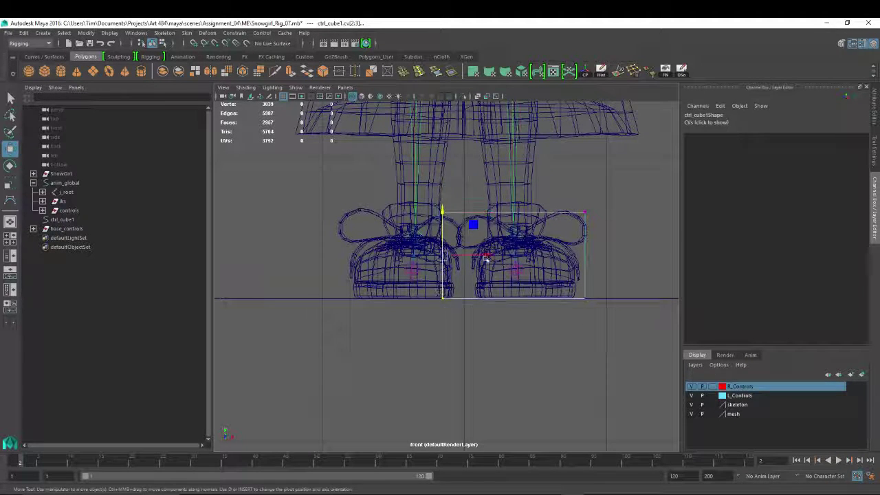
pyautogui.moveTo(486, 256); pyautogui.dragTo(516, 255)
pyautogui.click(586, 214)
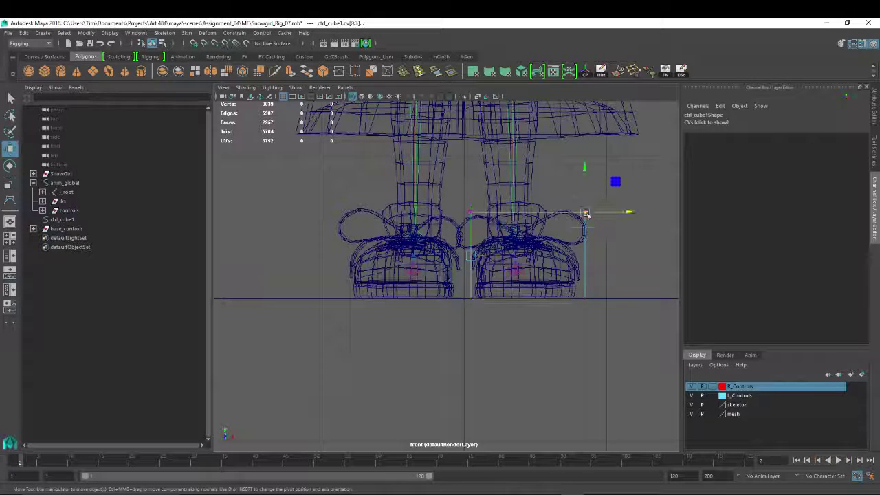
pyautogui.moveTo(585, 216); pyautogui.dragTo(581, 192)
pyautogui.click(461, 204)
pyautogui.hotkey('ctrl', 'z')
pyautogui.hotkey('ctrl', 'z')
# Move ctrl_cube1's rear CVs forward in side view to sit just behind the left heel.
pyautogui.press('space')
pyautogui.keyDown('alt'); pyautogui.moveTo(581, 196); pyautogui.dragTo(605, 208); pyautogui.keyUp('alt')
pyautogui.press('space')
pyautogui.moveTo(521, 213); pyautogui.dragTo(455, 255)
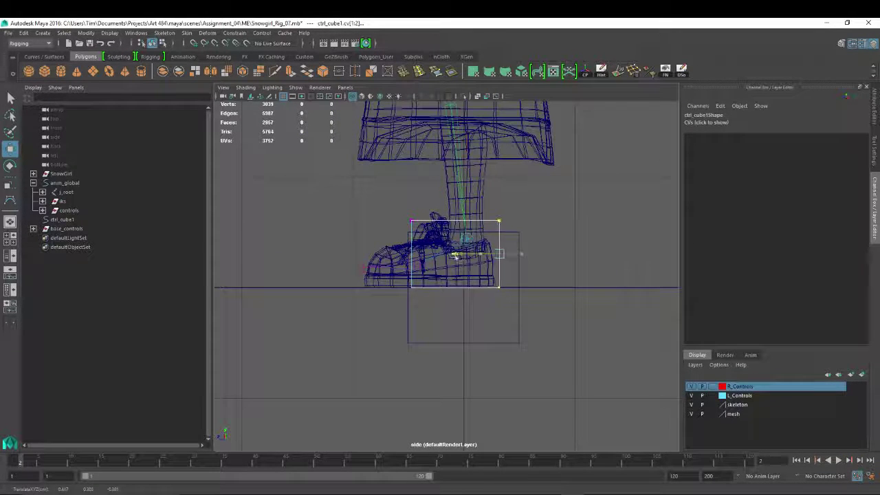
# Extend ctrl_cube1's front CVs just past the toe in side view, lowering the top ones so the cube slopes down over the shoe.
pyautogui.click(412, 222)
pyautogui.moveTo(412, 222); pyautogui.dragTo(356, 248)
pyautogui.click(405, 286)
pyautogui.moveTo(367, 287); pyautogui.dragTo(309, 287)
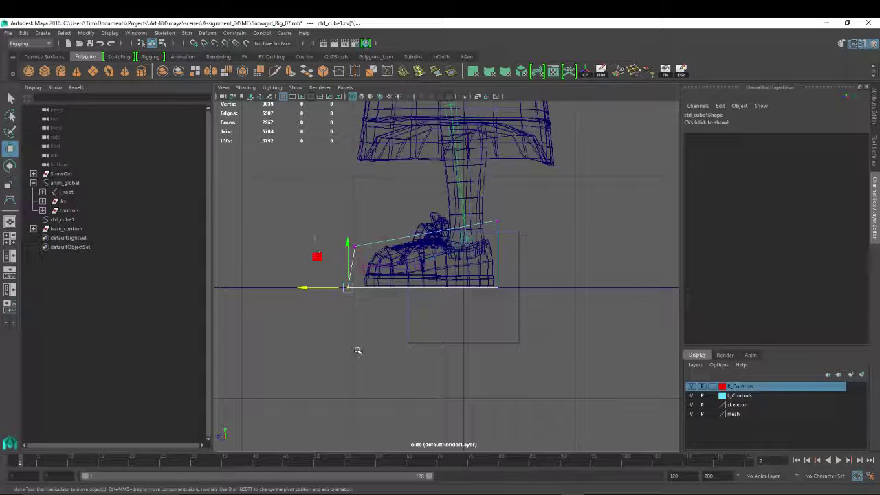
pyautogui.moveTo(315, 234); pyautogui.dragTo(358, 351)
pyautogui.hotkey('ctrl', 'z')
pyautogui.moveTo(338, 242); pyautogui.dragTo(357, 307)
pyautogui.moveTo(307, 267); pyautogui.dragTo(313, 268)
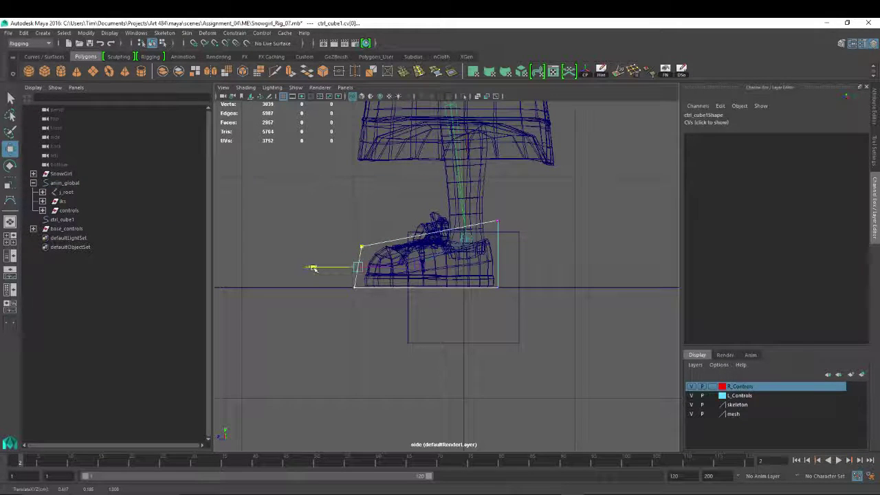
# Return to object mode in the shaded perspective view and rename ctrl_cube1 as anim_L_foot.
pyautogui.keyDown('alt'); pyautogui.moveTo(486, 217); pyautogui.dragTo(419, 208, button='middle'); pyautogui.keyUp('alt')
pyautogui.press('space')
pyautogui.moveTo(418, 205)
pyautogui.mouseDown()
pyautogui.moveTo(421, 186)
pyautogui.moveTo(525, 273)
pyautogui.moveTo(509, 219)
pyautogui.mouseUp()
pyautogui.press('5')
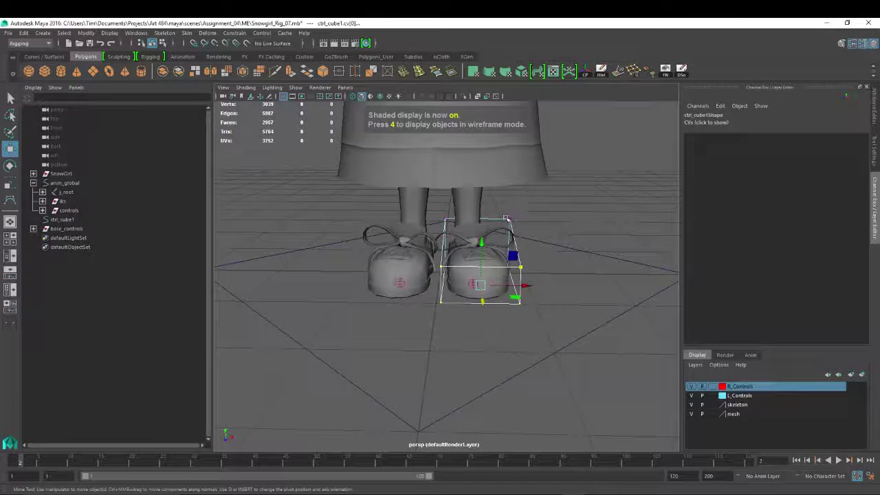
pyautogui.moveTo(508, 218)
pyautogui.mouseDown(button='right')
pyautogui.moveTo(521, 201)
pyautogui.moveTo(509, 212)
pyautogui.mouseUp(button='right')
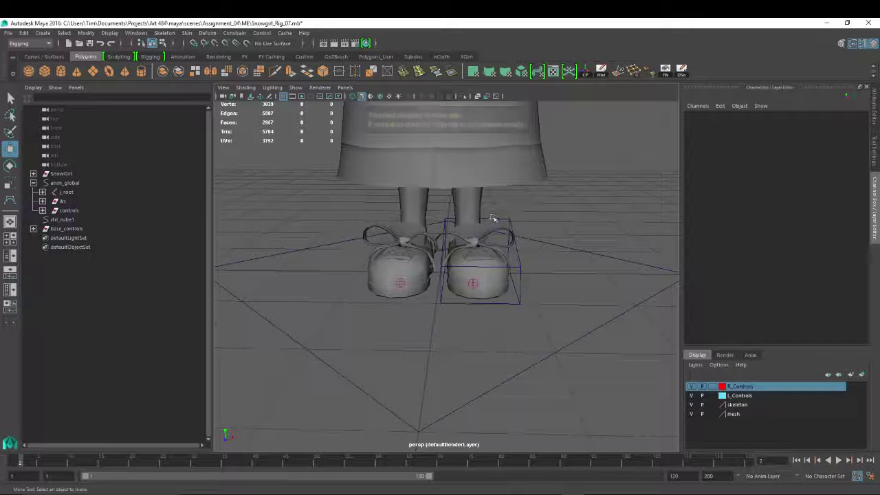
pyautogui.click(507, 218)
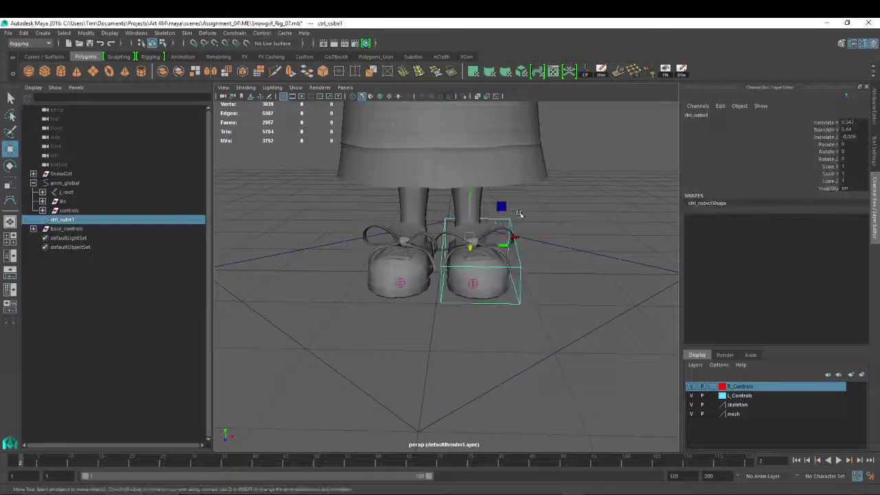
pyautogui.click(708, 116)
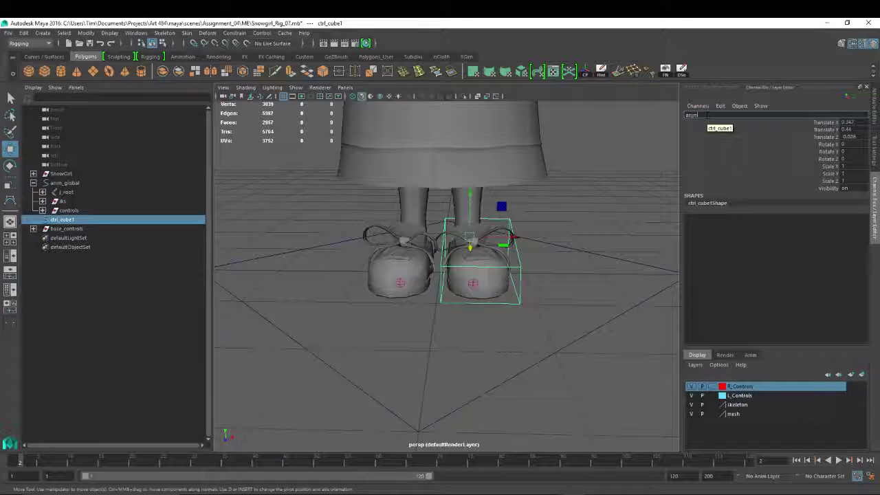
pyautogui.write('anim_L_foo')
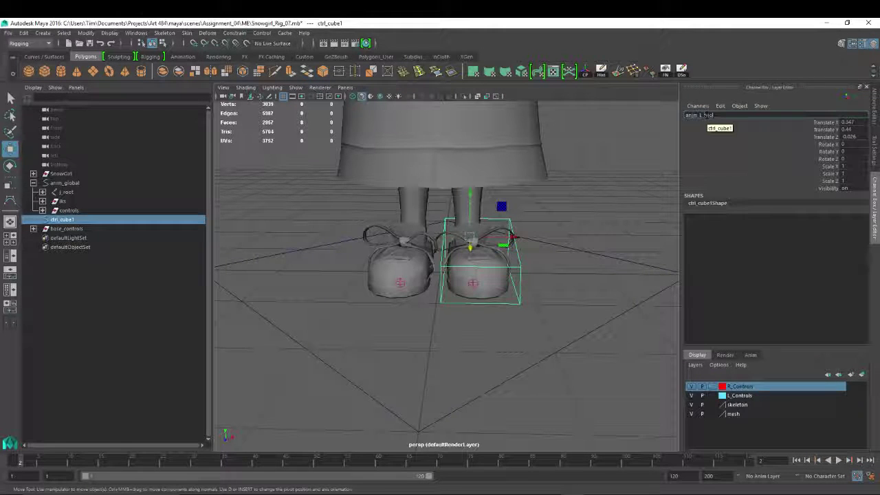
pyautogui.write('t')
pyautogui.press('Return')
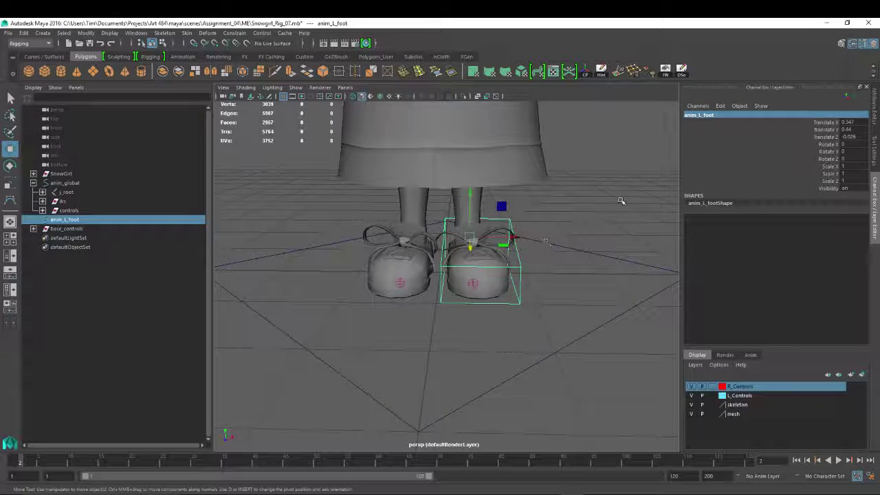
# Group a duplicate of anim_L_foot and mirror it onto the right foot by setting the group's Scale X to -1.
pyautogui.hotkey('ctrl', 'g')
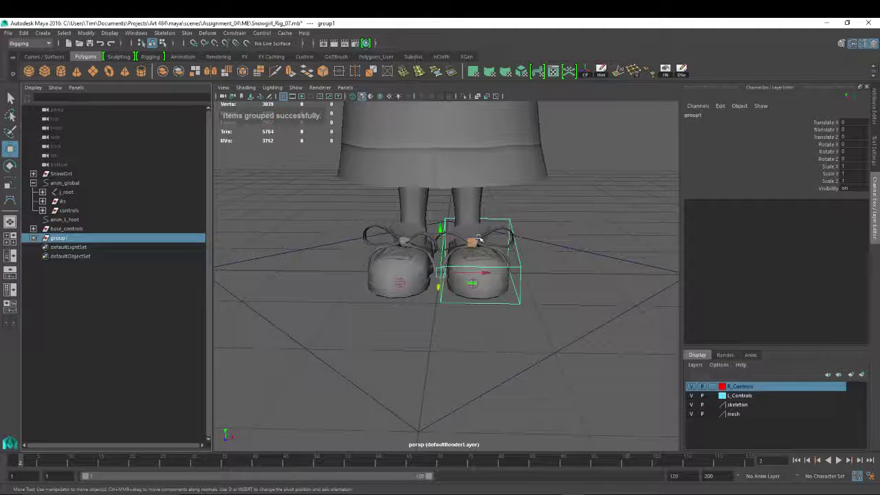
pyautogui.keyDown('alt'); pyautogui.moveTo(479, 238); pyautogui.dragTo(485, 241); pyautogui.keyUp('alt')
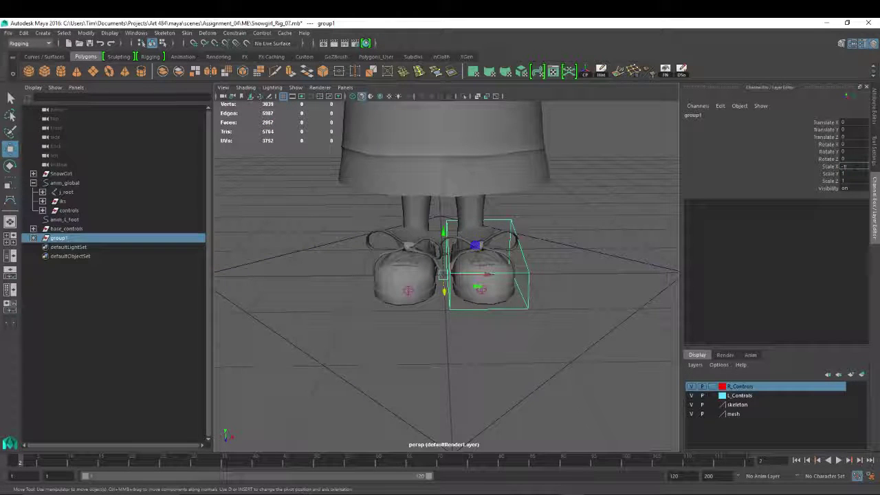
pyautogui.write('-1')
pyautogui.press('Return')
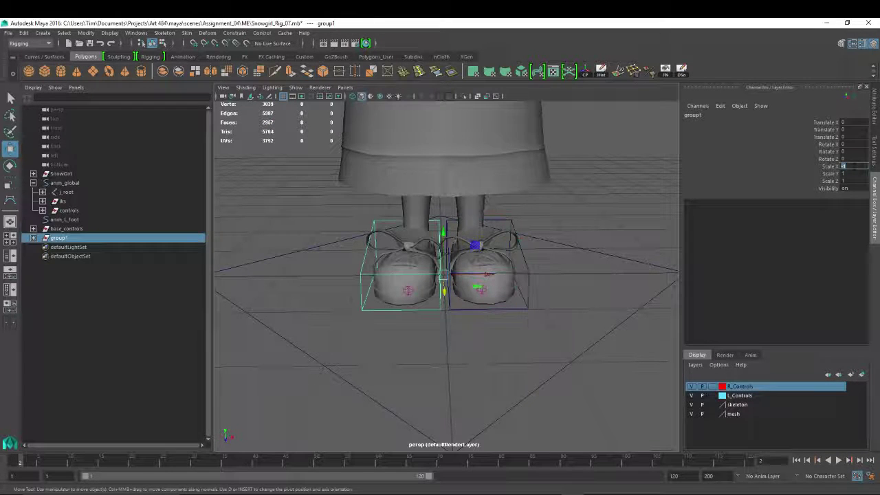
# Move the mirrored foot control out of group1 and rename it anim_R_foot.
pyautogui.click(34, 238)
pyautogui.click(69, 246)
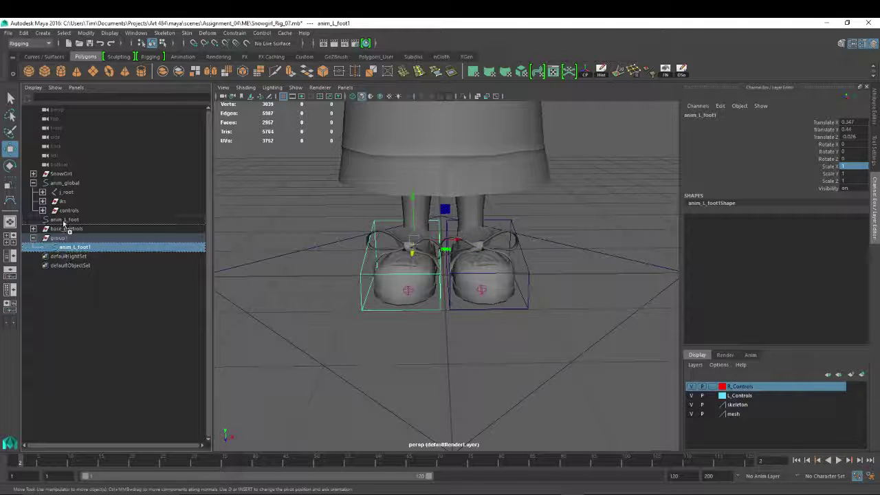
pyautogui.moveTo(63, 223); pyautogui.dragTo(63, 224, button='middle')
pyautogui.doubleClick(64, 229)
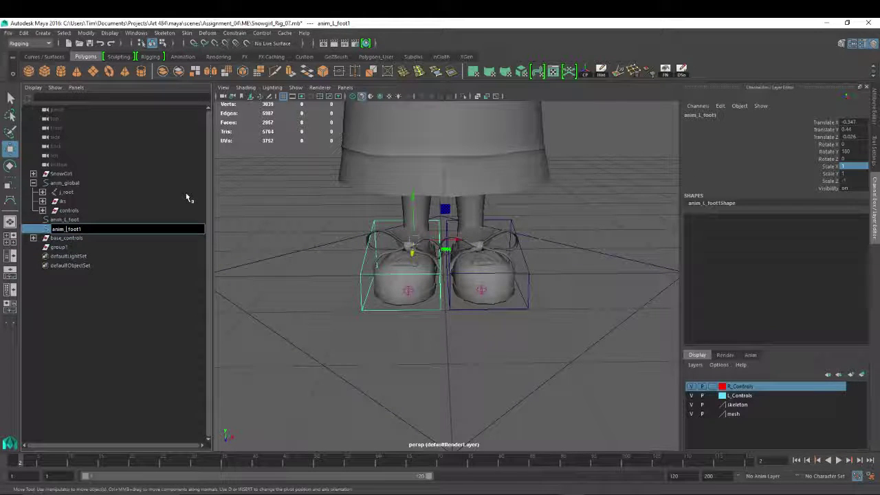
pyautogui.write('anim_R_foot')
pyautogui.press('Return')
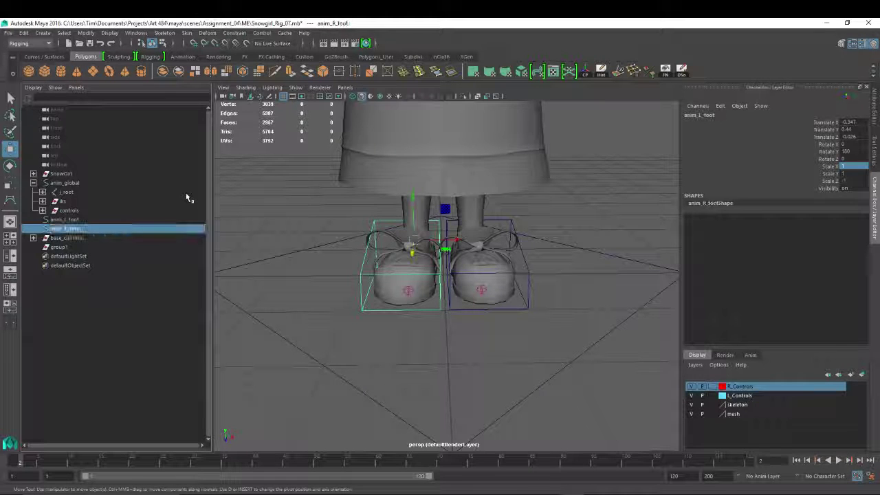
# Delete the empty group1 and parent anim_L_foot and anim_R_foot under the controls group.
pyautogui.keyDown('alt'); pyautogui.moveTo(299, 299); pyautogui.dragTo(421, 275); pyautogui.keyUp('alt')
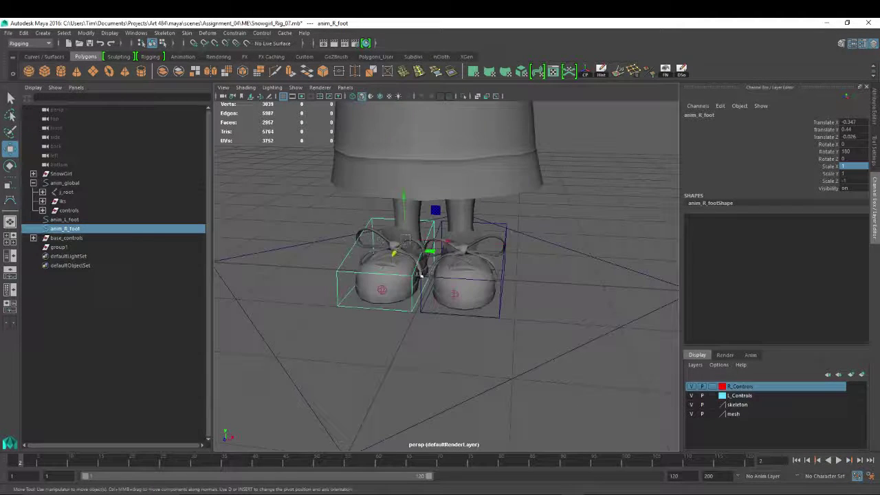
pyautogui.click(60, 247)
pyautogui.press('Delete')
pyautogui.click(69, 219)
pyautogui.keyDown('shift'); pyautogui.click(67, 229); pyautogui.keyUp('shift')
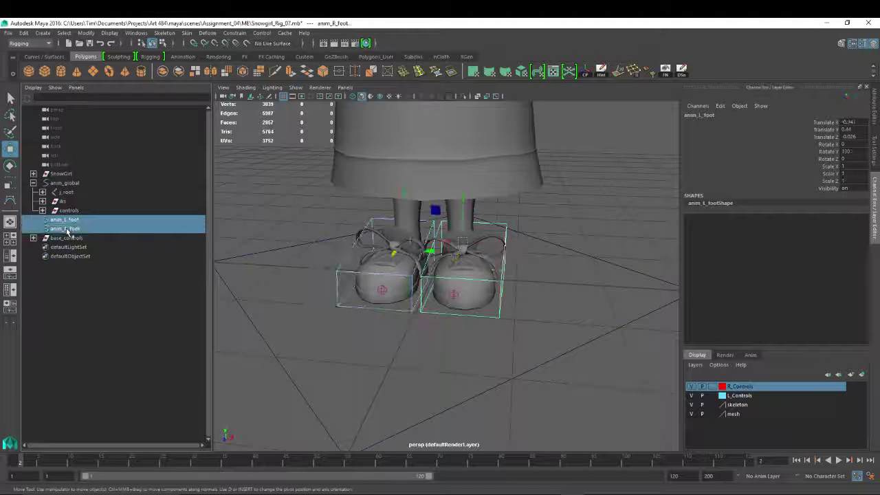
pyautogui.moveTo(65, 214); pyautogui.dragTo(65, 211, button='middle')
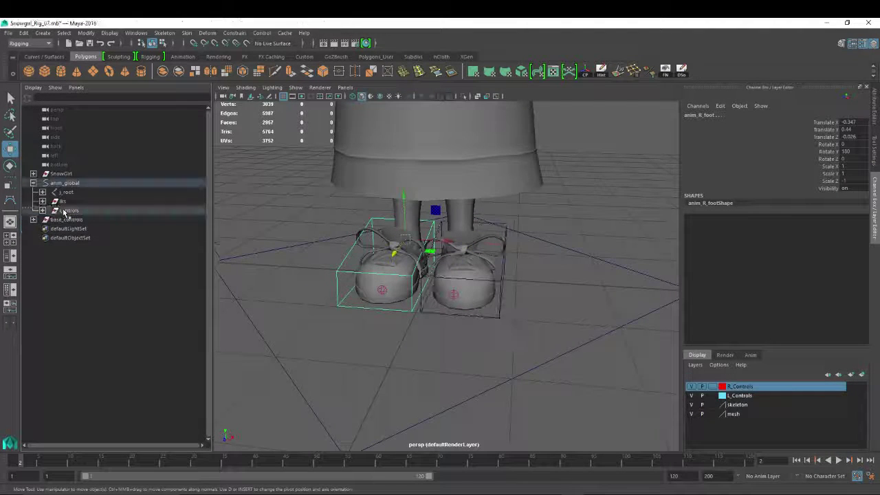
# Add anim_L_foot to the L_Controls layer and anim_R_foot to the R_Controls layer.
pyautogui.keyDown('alt'); pyautogui.moveTo(568, 283); pyautogui.dragTo(521, 239); pyautogui.keyUp('alt')
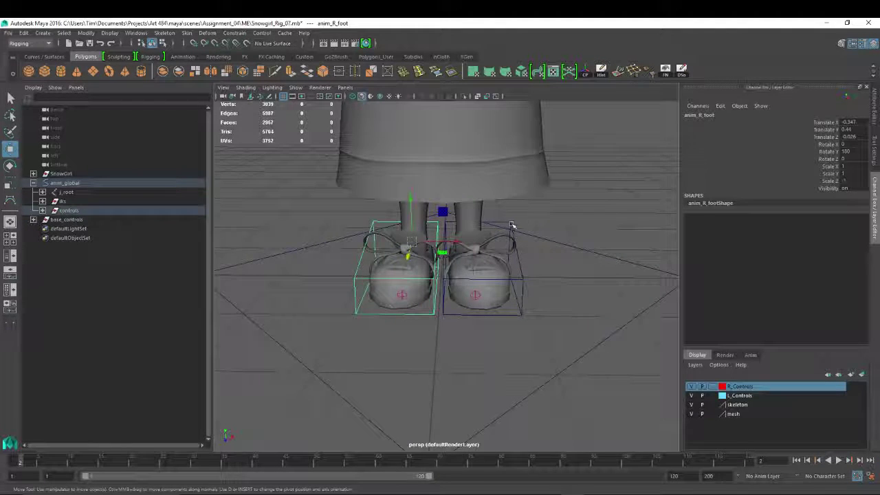
pyautogui.click(511, 225)
pyautogui.rightClick(741, 399)
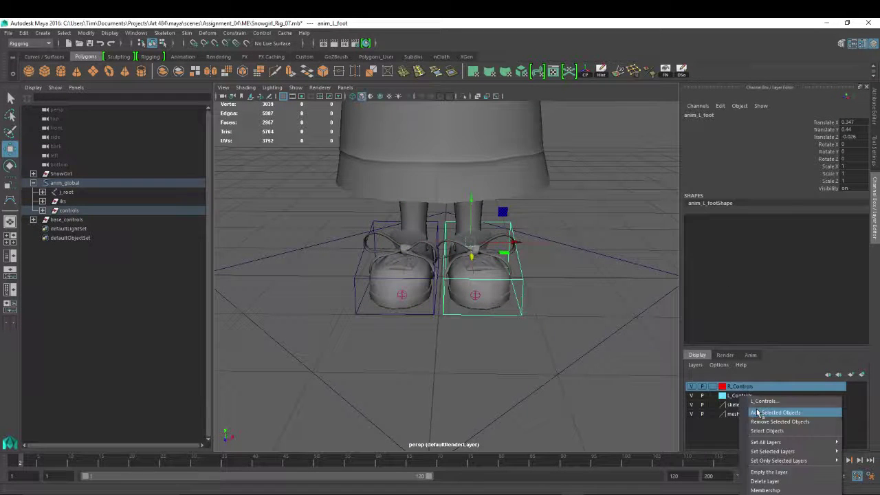
pyautogui.click(759, 404)
pyautogui.click(435, 223)
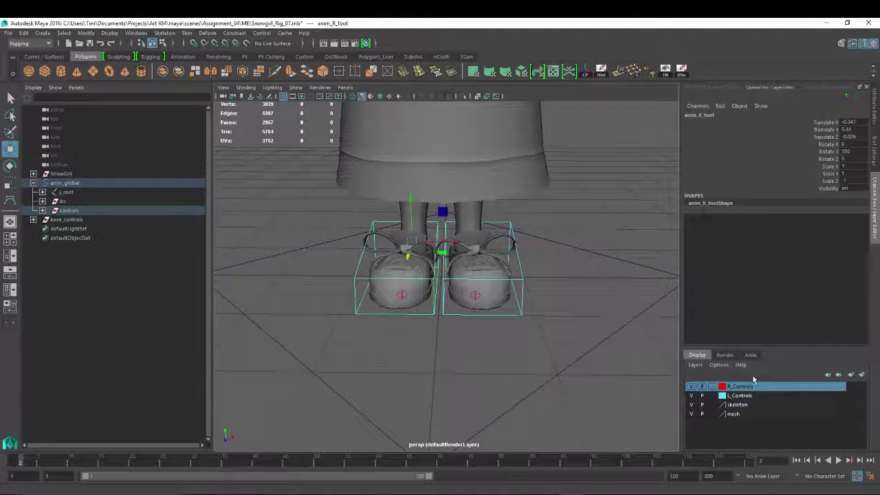
pyautogui.rightClick(746, 390)
pyautogui.click(759, 395)
pyautogui.click(621, 241)
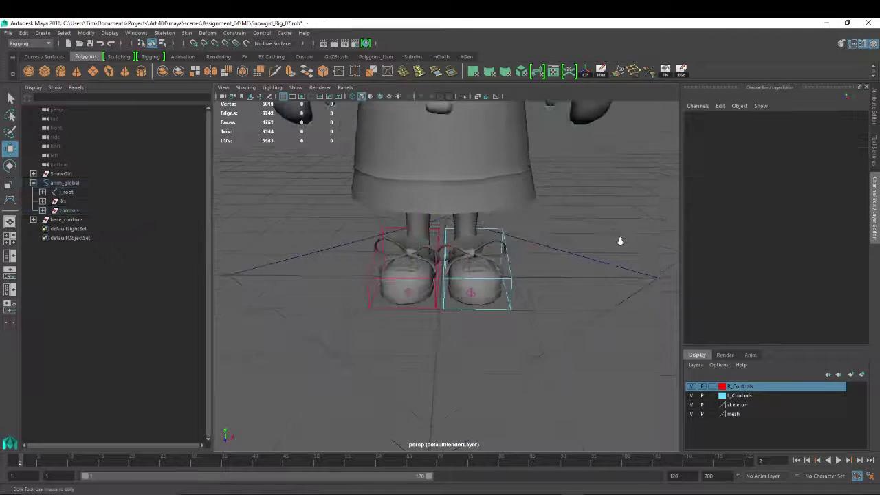
# Point constrain the left leg's IK handle ikRP_L_leg to anim_L_foot.
pyautogui.scroll(-5, 621, 242)
pyautogui.keyDown('alt'); pyautogui.moveTo(268, 230); pyautogui.dragTo(318, 197); pyautogui.keyUp('alt')
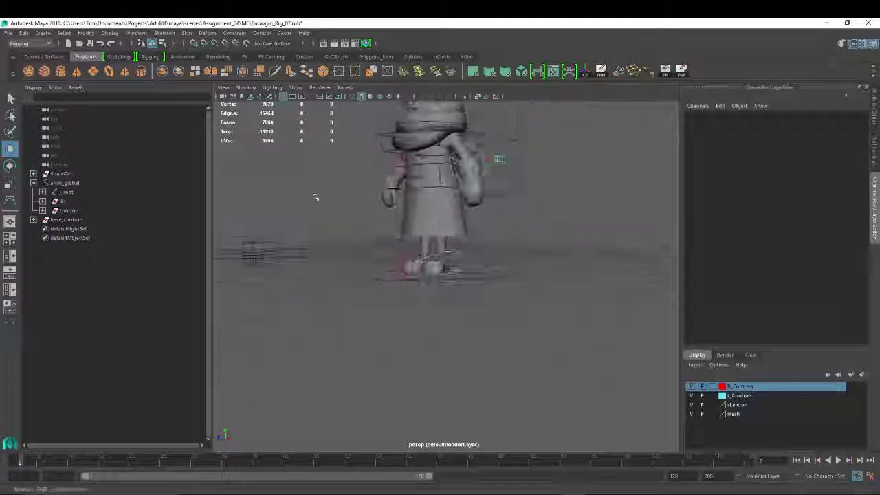
pyautogui.keyDown('alt'); pyautogui.moveTo(318, 198); pyautogui.dragTo(307, 277, button='right'); pyautogui.keyUp('alt')
pyautogui.keyDown('alt'); pyautogui.moveTo(440, 244); pyautogui.dragTo(439, 248); pyautogui.keyUp('alt')
pyautogui.click(499, 195)
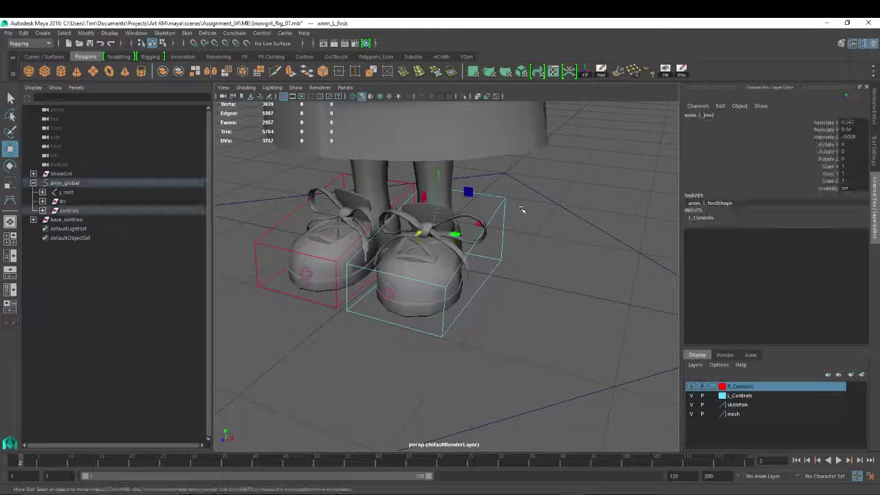
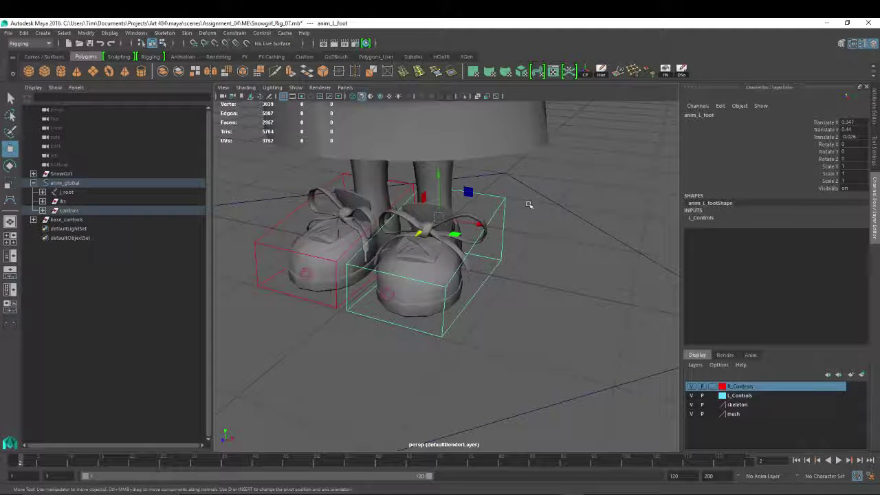
pyautogui.click(452, 239)
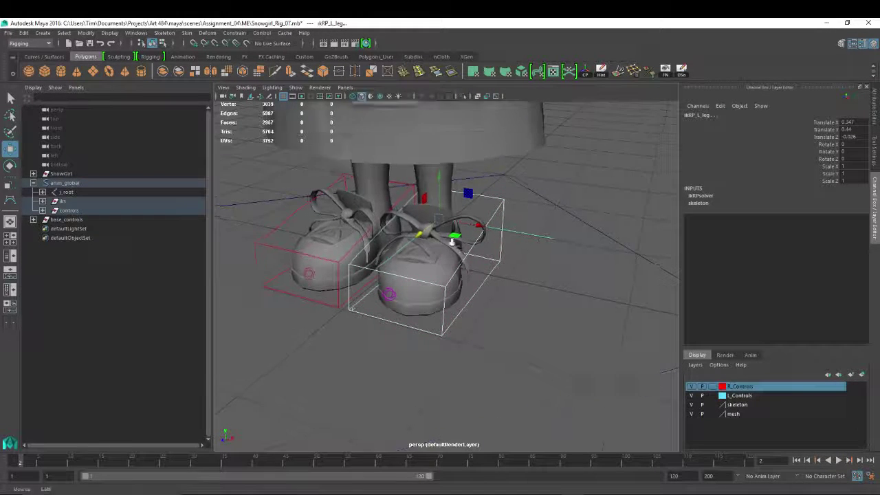
pyautogui.scroll(-3, 451, 239)
pyautogui.click(234, 33)
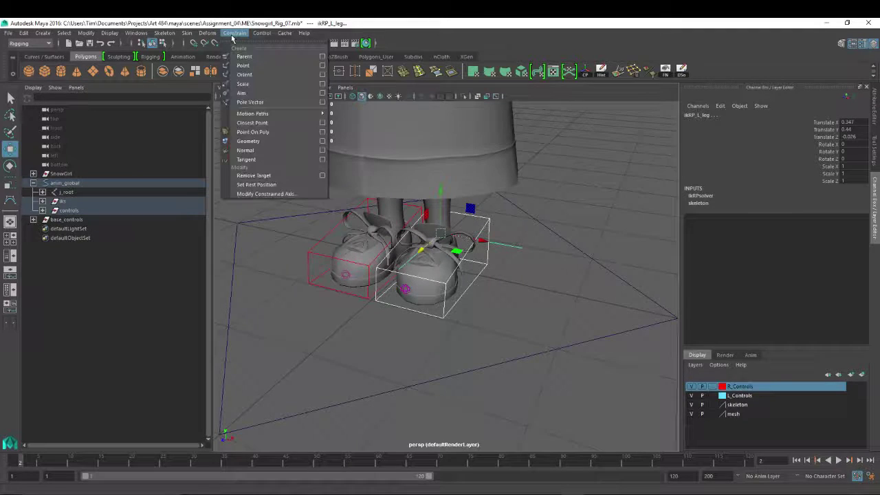
pyautogui.click(248, 62)
# Select anim_R_foot as the driver for the right leg's IK handle constraint.
pyautogui.keyDown('alt'); pyautogui.moveTo(323, 213); pyautogui.dragTo(371, 234); pyautogui.keyUp('alt')
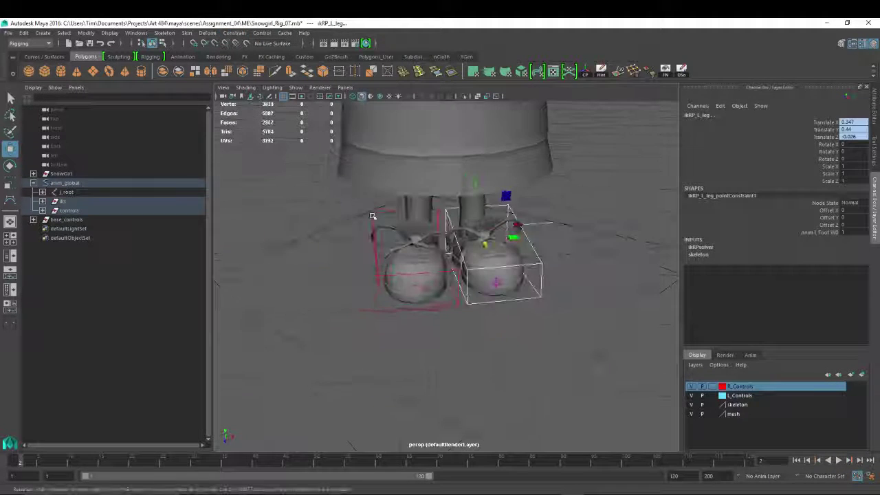
pyautogui.click(395, 268)
pyautogui.keyDown('alt'); pyautogui.moveTo(395, 268); pyautogui.dragTo(458, 229); pyautogui.keyUp('alt')
pyautogui.scroll(5, 457, 220)
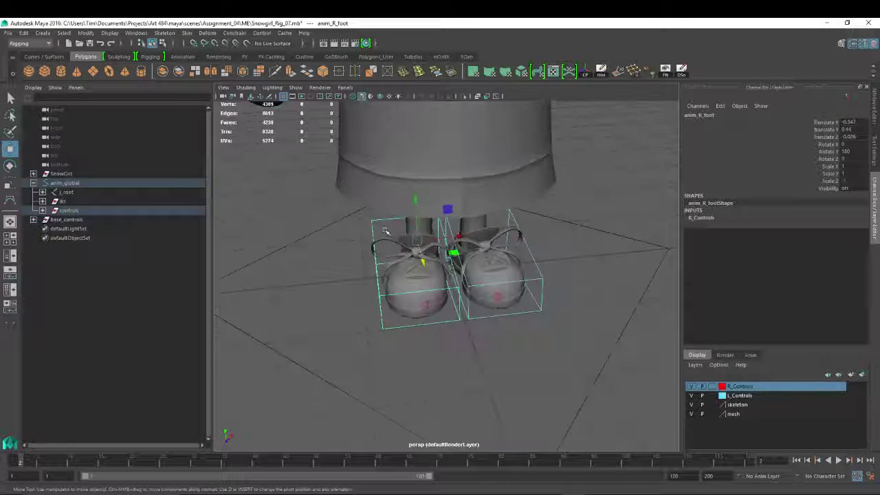
# Point-constrain the right leg's IK handle to the right foot control by repeating the last constraint command.
pyautogui.click(455, 180)
pyautogui.press('g')
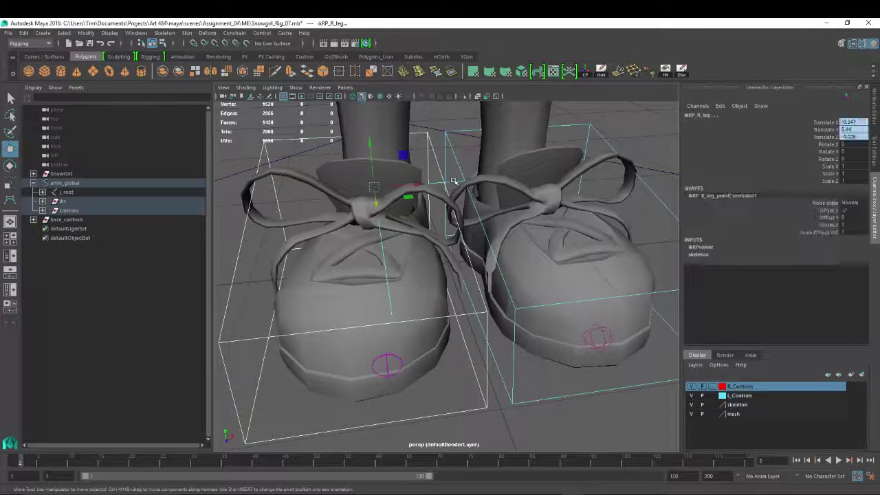
pyautogui.scroll(-6, 382, 231)
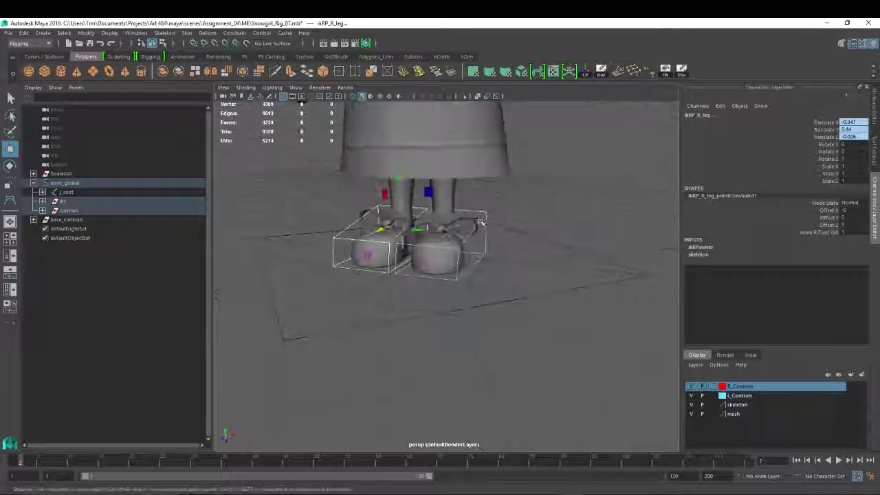
# Select both foot controls and test the leg rig by moving and rotating them together.
pyautogui.click(440, 212)
pyautogui.scroll(-4, 430, 202)
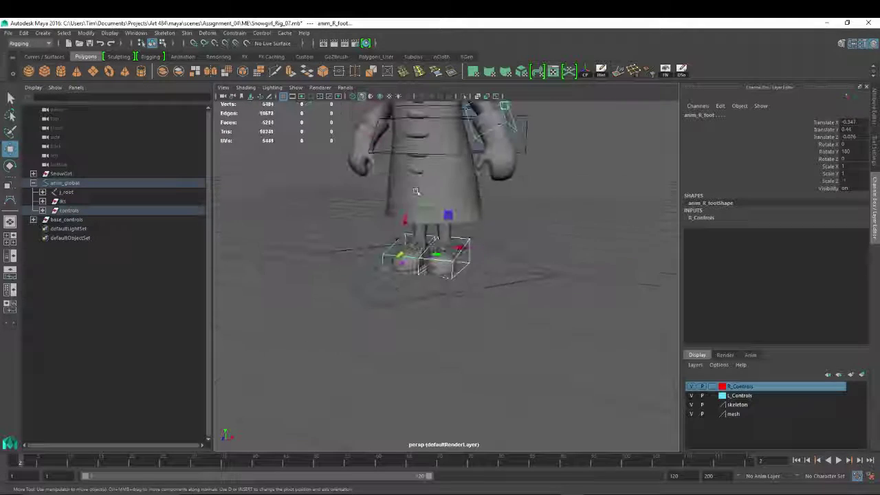
pyautogui.moveTo(408, 169); pyautogui.dragTo(406, 218)
pyautogui.press('e')
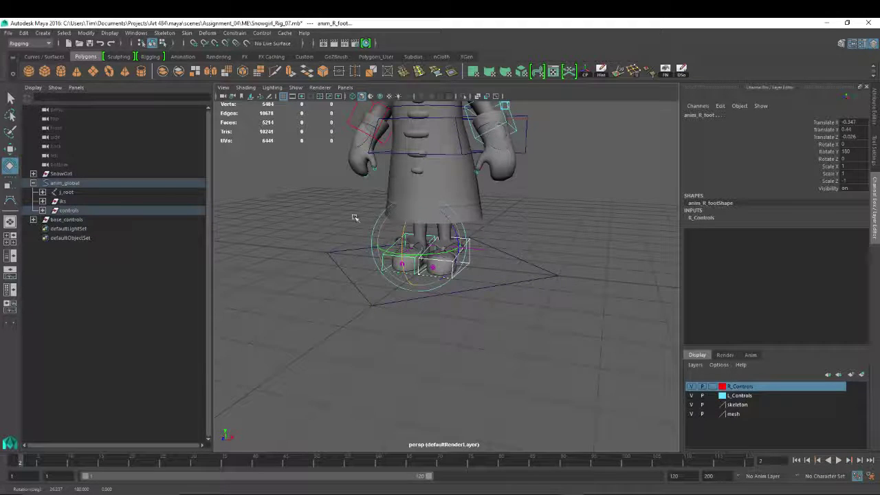
# Undo the test transforms of the foot controls and the point constraints on both leg IK handles.
pyautogui.hotkey('ctrl', 'z')
pyautogui.hotkey('ctrl', 'z')
pyautogui.hotkey('ctrl', 'z')
pyautogui.hotkey('ctrl', 'z')
pyautogui.hotkey('ctrl', 'z')
pyautogui.hotkey('ctrl', 'z')
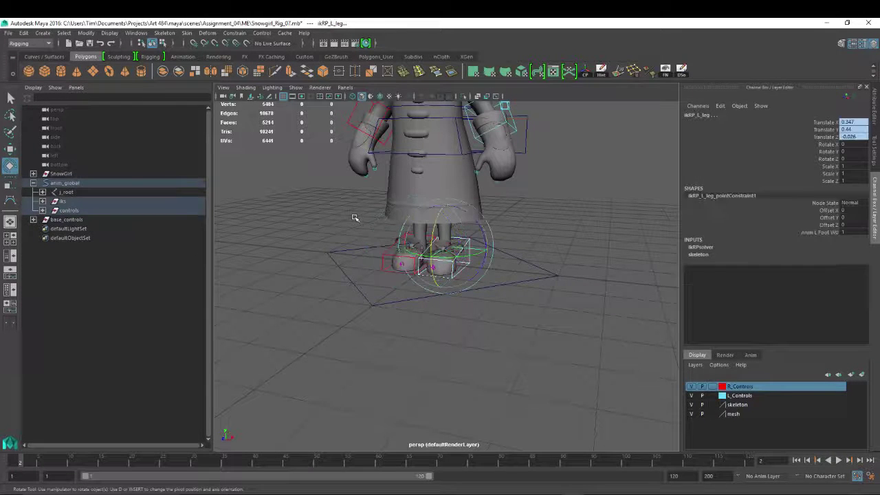
pyautogui.hotkey('ctrl', 'z')
pyautogui.hotkey('ctrl', 'z')
pyautogui.keyDown('alt'); pyautogui.moveTo(354, 218); pyautogui.dragTo(522, 195, button='right'); pyautogui.keyUp('alt')
pyautogui.keyDown('alt'); pyautogui.moveTo(526, 167); pyautogui.dragTo(469, 127); pyautogui.keyUp('alt')
pyautogui.press('w')
pyautogui.hotkey('ctrl', 'z')
# Select both foot controls and freeze all their transforms.
pyautogui.moveTo(414, 156); pyautogui.dragTo(433, 167)
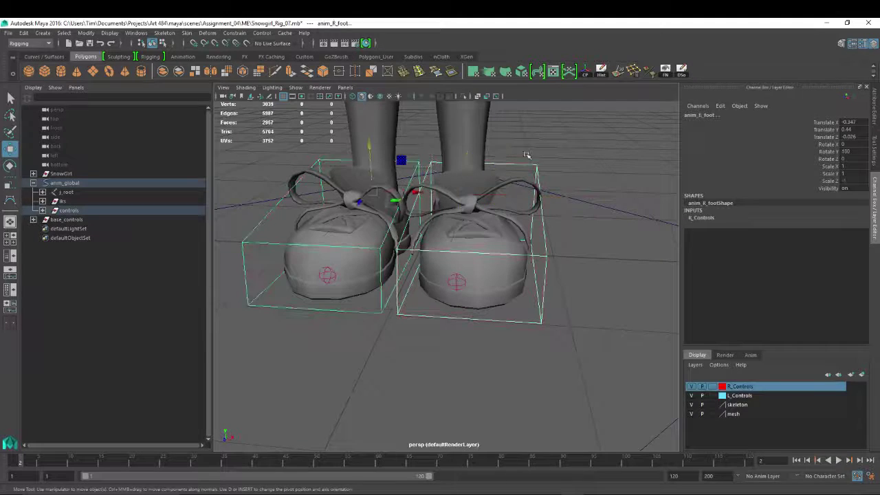
pyautogui.rightClick(835, 151)
pyautogui.moveTo(818, 306)
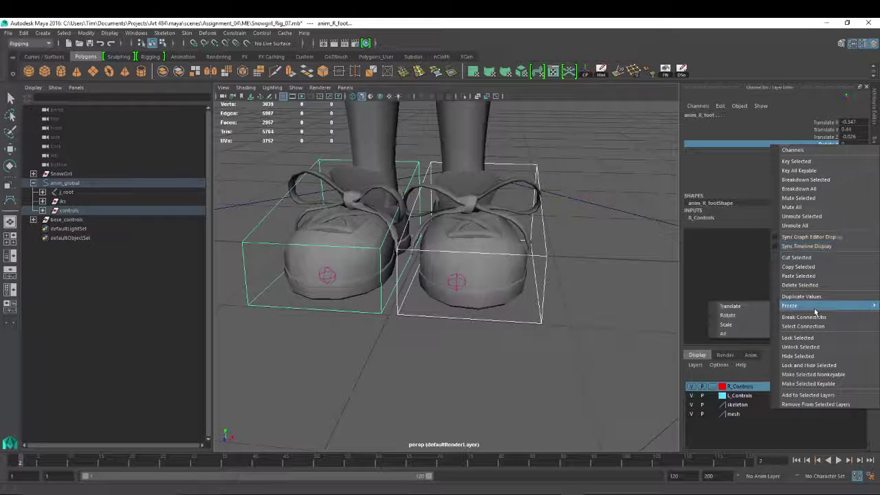
pyautogui.click(739, 308)
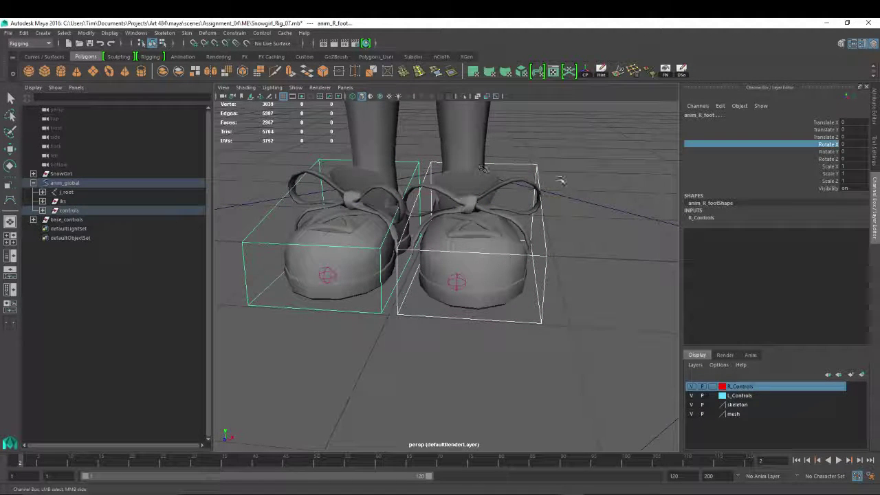
# Point-constrain the left leg's IK handle to the left foot control.
pyautogui.keyDown('alt'); pyautogui.moveTo(369, 219); pyautogui.dragTo(347, 233); pyautogui.keyUp('alt')
pyautogui.click(482, 228)
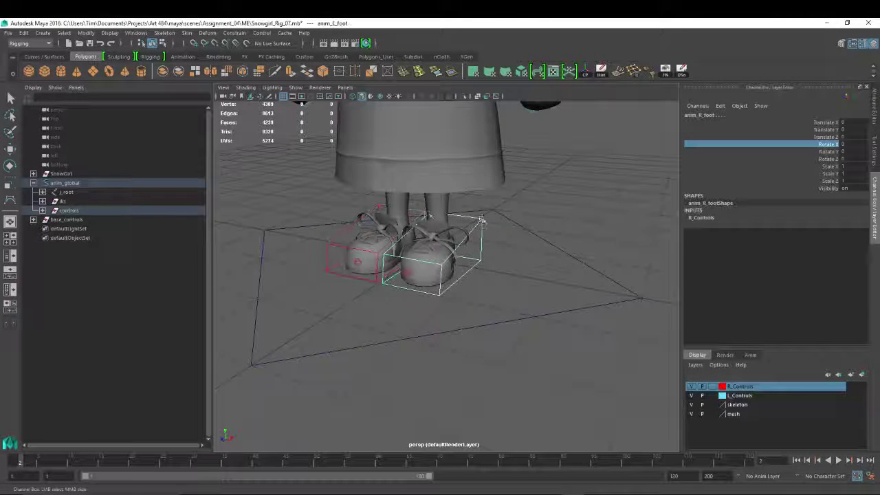
pyautogui.keyDown('shift'); pyautogui.click(499, 236); pyautogui.keyUp('shift')
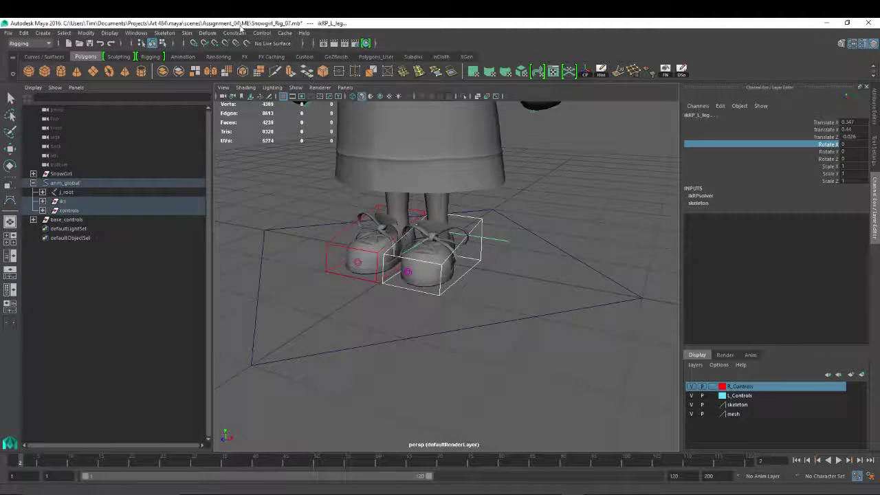
pyautogui.click(235, 33)
pyautogui.click(243, 65)
pyautogui.scroll(5, 426, 166)
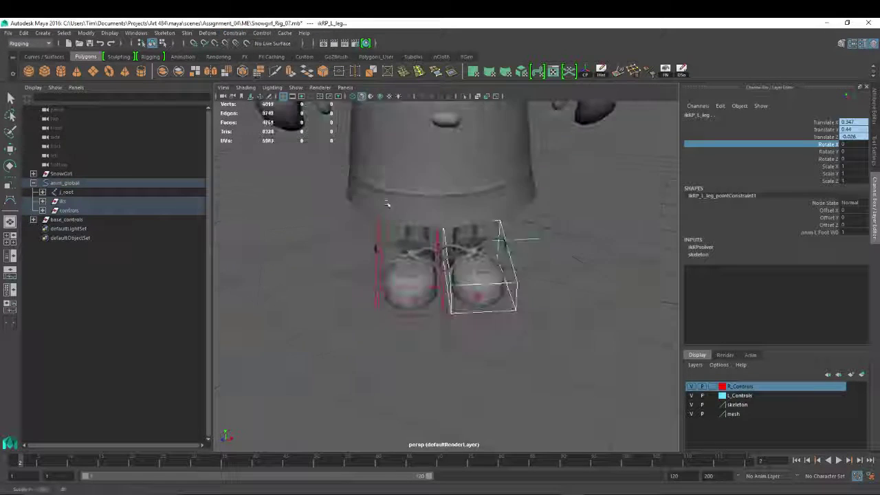
# Try to apply a point constraint with only the right leg's IK handle selected.
pyautogui.press('w')
pyautogui.click(431, 160)
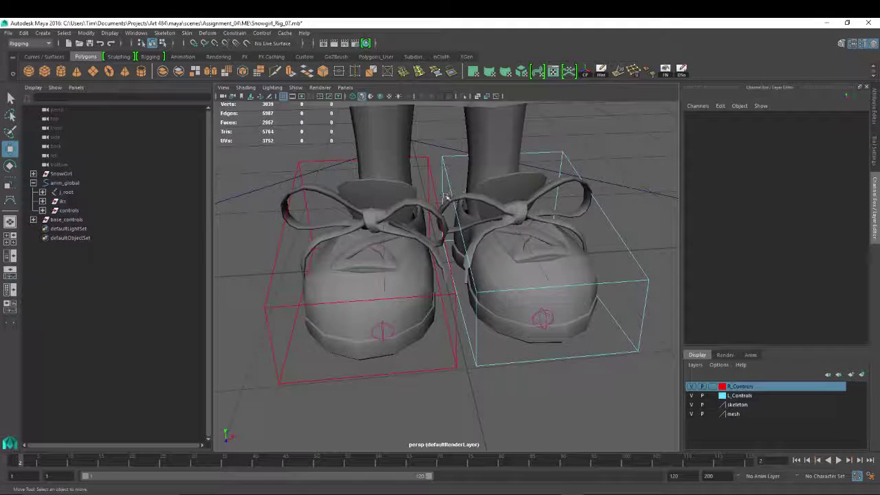
pyautogui.click(443, 198)
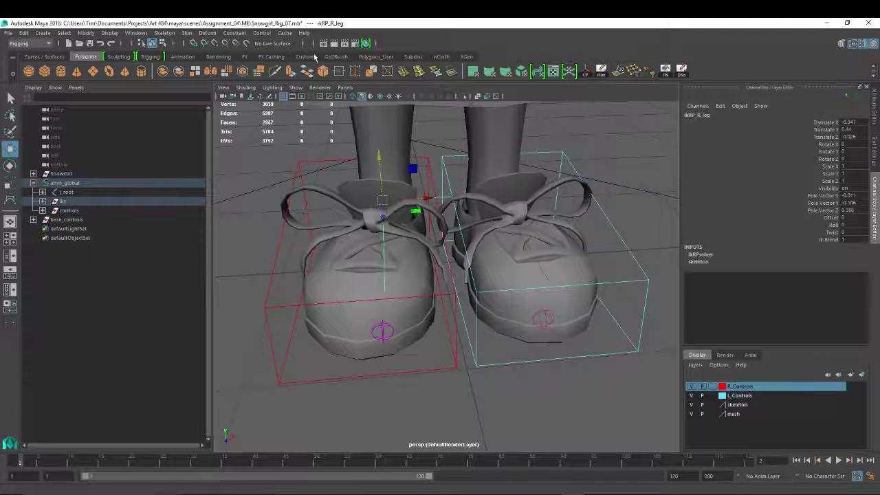
pyautogui.click(234, 33)
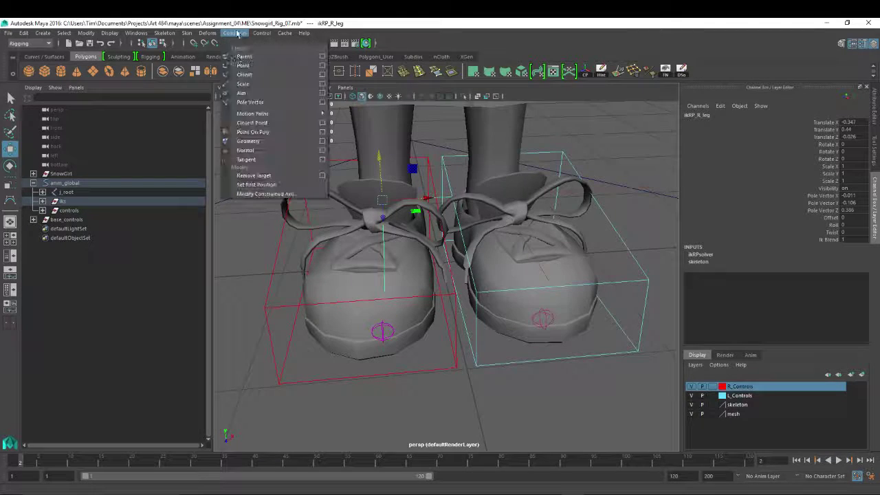
pyautogui.click(249, 66)
pyautogui.scroll(-3, 533, 192)
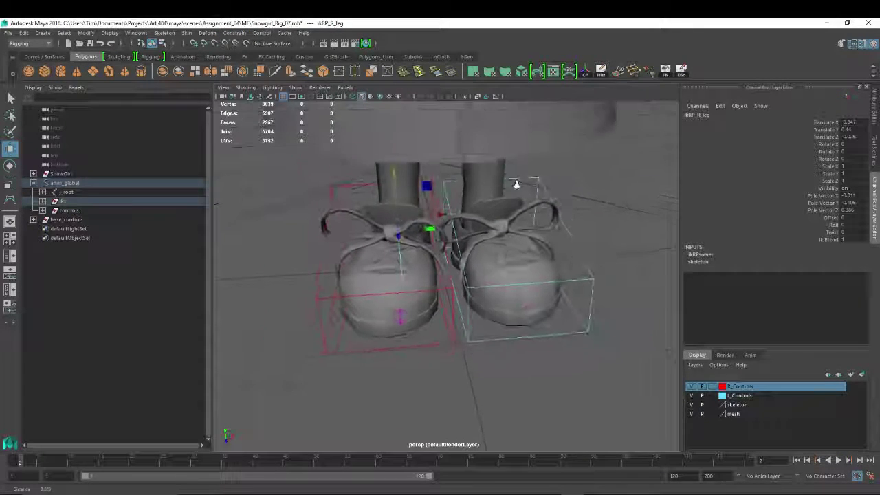
# Test the left foot control and the right foot control by raising each one in turn.
pyautogui.click(536, 185)
pyautogui.moveTo(494, 178); pyautogui.dragTo(495, 154)
pyautogui.scroll(-5, 481, 178)
pyautogui.keyDown('alt'); pyautogui.moveTo(446, 206); pyautogui.dragTo(385, 213); pyautogui.keyUp('alt')
pyautogui.click(373, 229)
pyautogui.moveTo(408, 179); pyautogui.dragTo(397, 160)
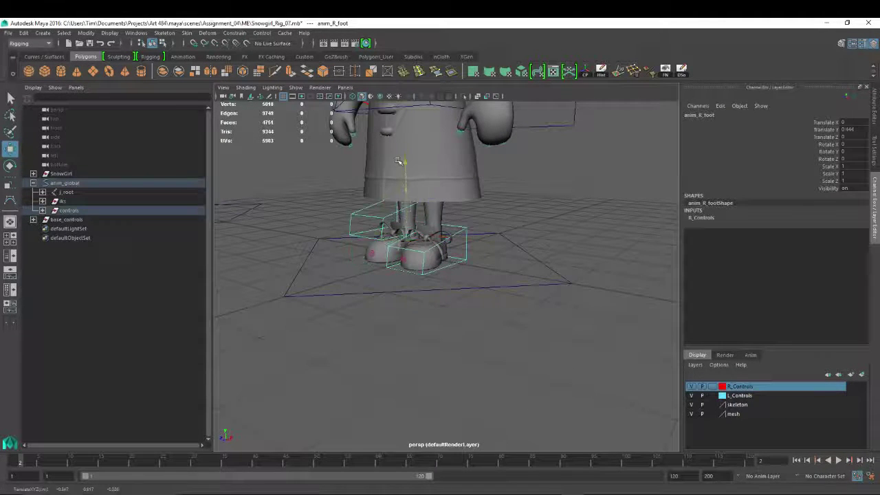
pyautogui.keyDown('alt'); pyautogui.moveTo(381, 212); pyautogui.dragTo(440, 224, button='right'); pyautogui.keyUp('alt')
# Select the right leg's IK handle together with the right foot control and point-constrain the handle to the control.
pyautogui.click(391, 157)
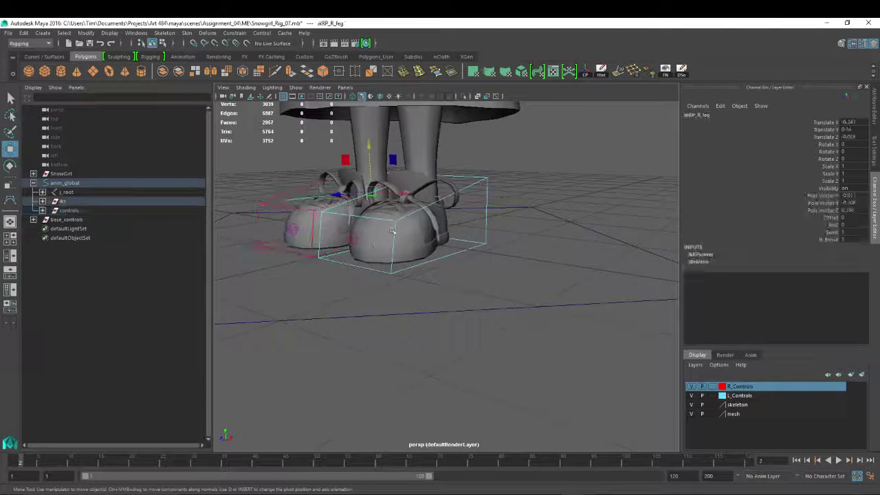
pyautogui.keyDown('alt'); pyautogui.moveTo(387, 165); pyautogui.dragTo(438, 195); pyautogui.keyUp('alt')
pyautogui.keyDown('alt'); pyautogui.moveTo(396, 203); pyautogui.dragTo(446, 208, button='right'); pyautogui.keyUp('alt')
pyautogui.keyDown('alt'); pyautogui.moveTo(445, 210); pyautogui.dragTo(436, 180); pyautogui.keyUp('alt')
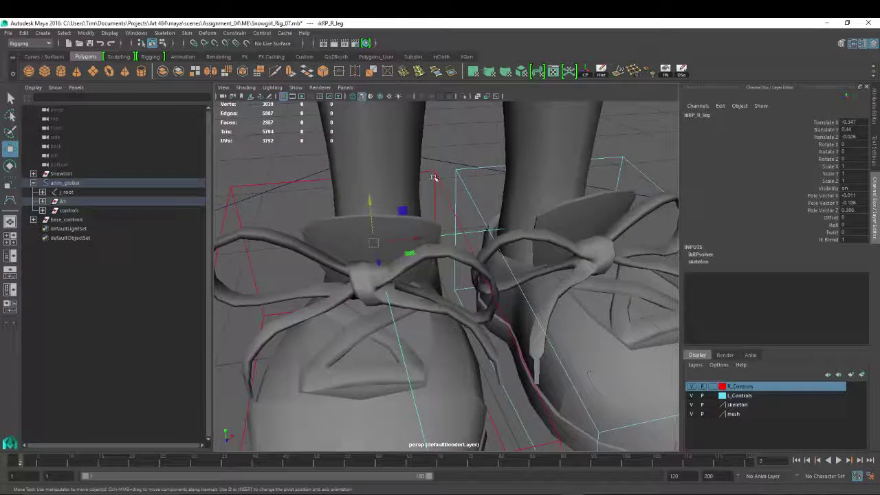
pyautogui.click(435, 178)
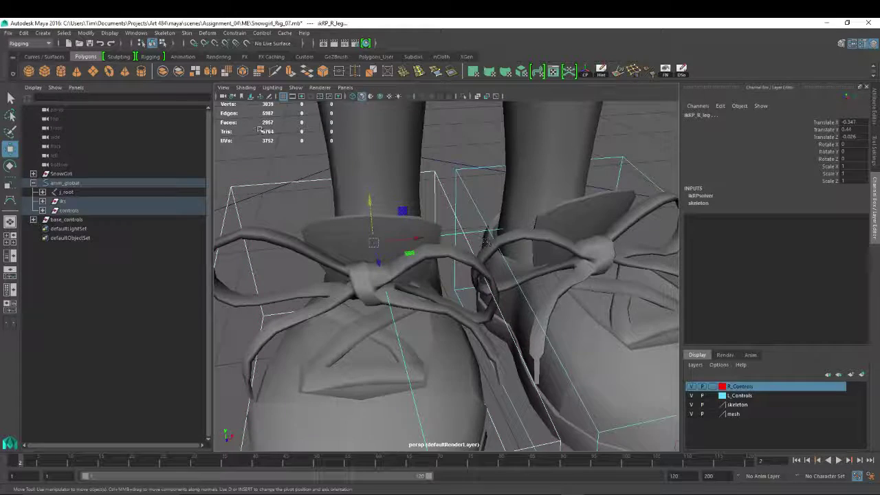
pyautogui.press('f')
pyautogui.click(234, 33)
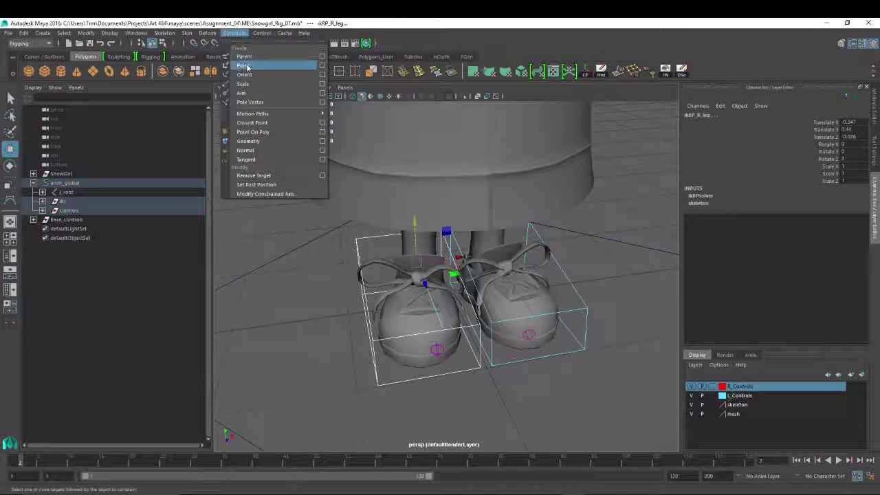
pyautogui.click(244, 66)
# Test the right foot control by raising it, undo the move, and check the feet with the Rotate tool active.
pyautogui.click(399, 250)
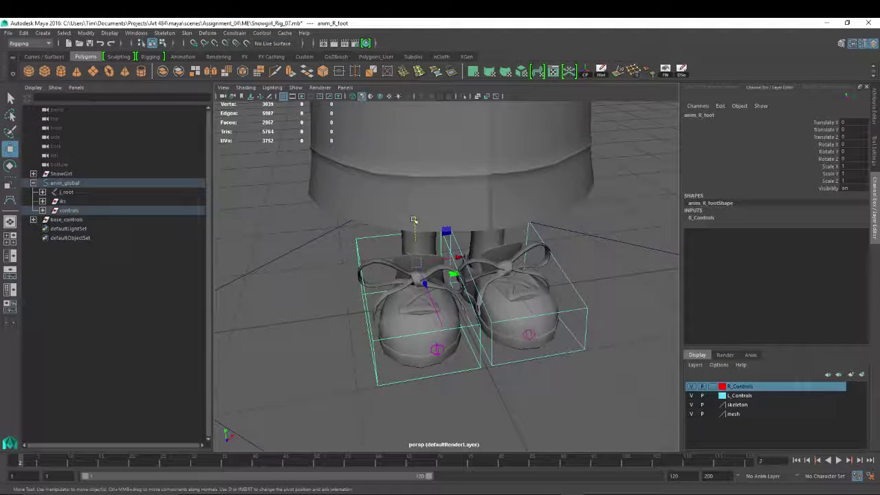
pyautogui.scroll(-5, 413, 220)
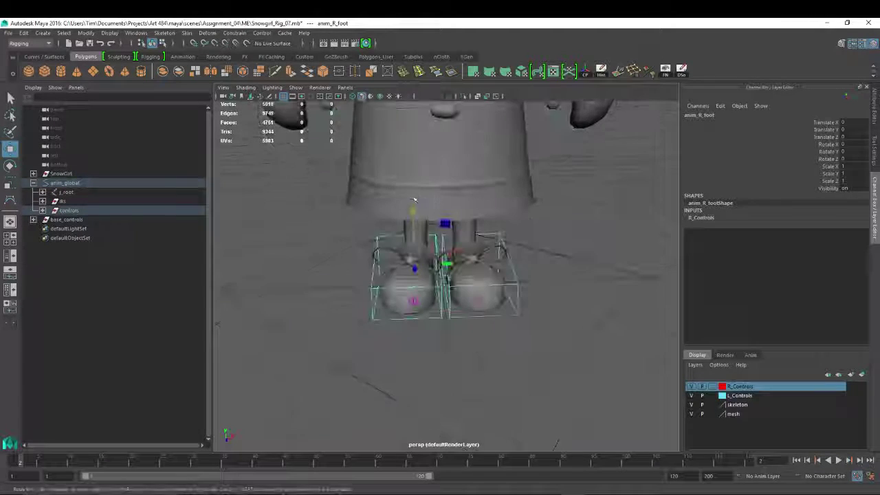
pyautogui.moveTo(414, 200); pyautogui.dragTo(385, 131)
pyautogui.hotkey('ctrl', 'z')
pyautogui.scroll(3, 399, 206)
pyautogui.press('e')
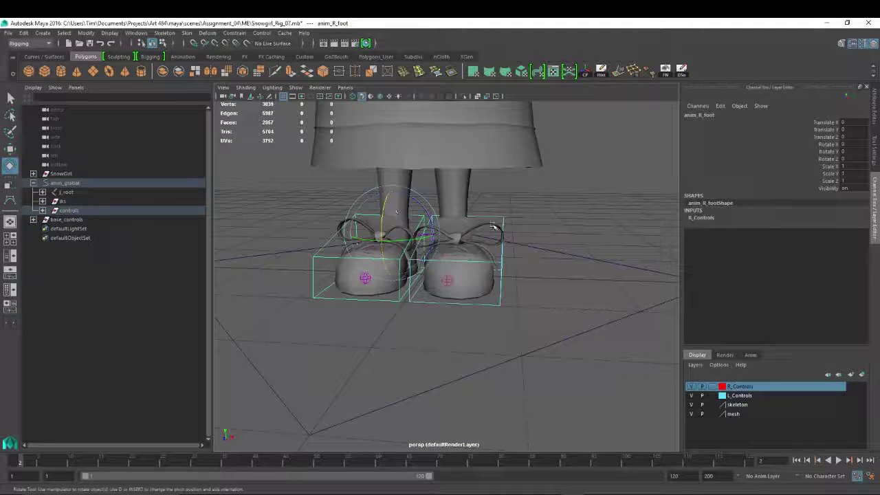
pyautogui.keyDown('alt'); pyautogui.moveTo(453, 212); pyautogui.dragTo(524, 257); pyautogui.keyUp('alt')
pyautogui.scroll(2, 524, 257)
pyautogui.scroll(-2, 546, 288)
# Show the model in wireframe and orient-constrain the left ankle joint to the left foot control.
pyautogui.press('4')
pyautogui.keyDown('alt'); pyautogui.moveTo(548, 288); pyautogui.dragTo(502, 249); pyautogui.keyUp('alt')
pyautogui.click(497, 246)
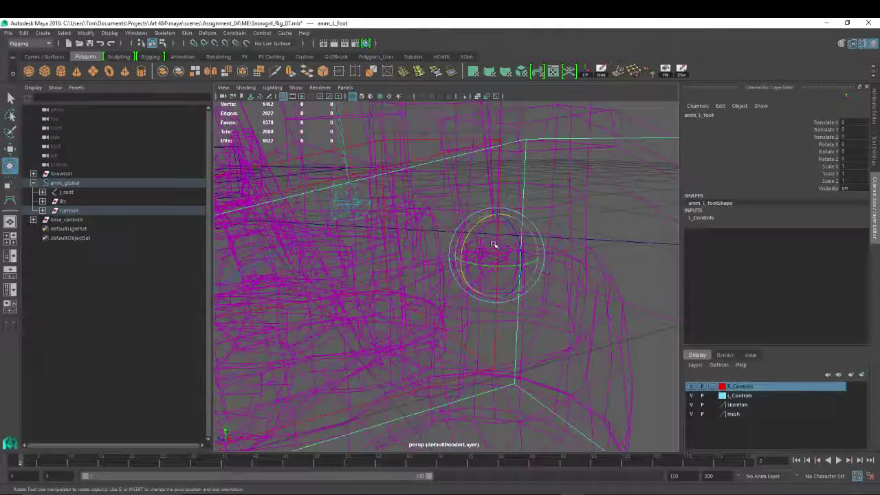
pyautogui.press('w')
pyautogui.click(481, 250)
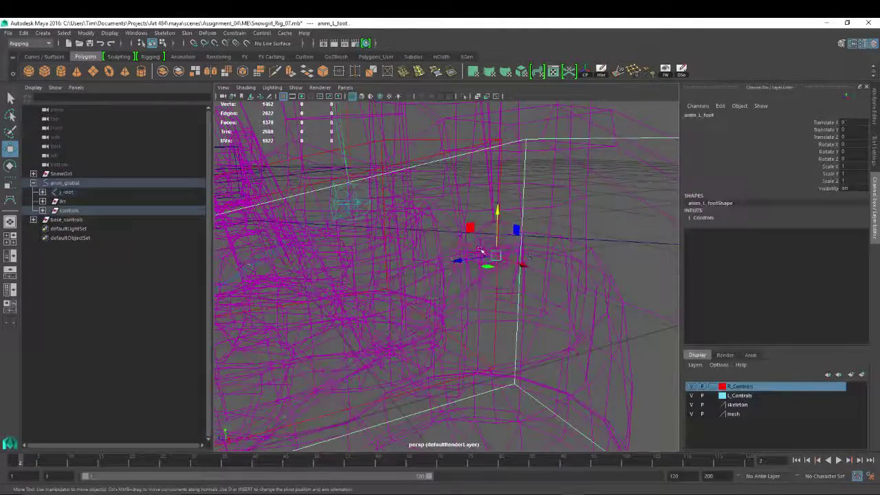
pyautogui.keyDown('shift'); pyautogui.click(503, 243); pyautogui.keyUp('shift')
pyautogui.keyDown('alt'); pyautogui.moveTo(583, 277); pyautogui.dragTo(530, 264, button='right'); pyautogui.keyUp('alt')
pyautogui.keyDown('alt'); pyautogui.moveTo(471, 244); pyautogui.dragTo(474, 251); pyautogui.keyUp('alt')
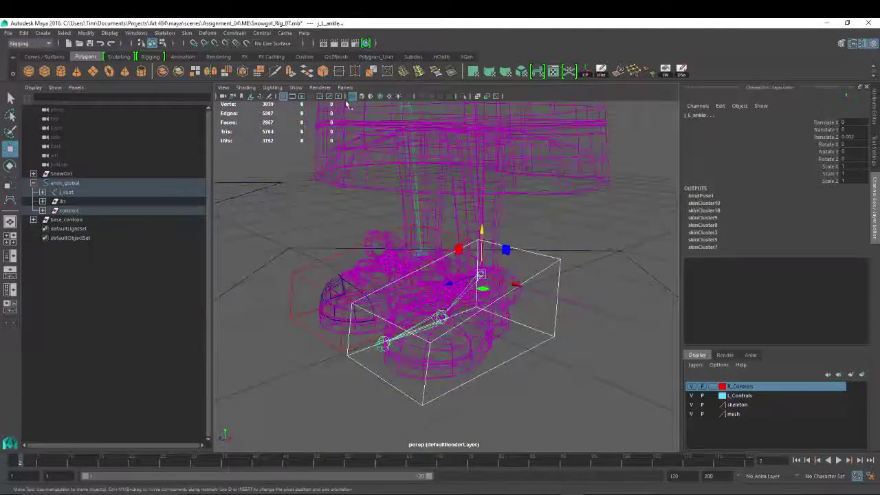
pyautogui.click(233, 32)
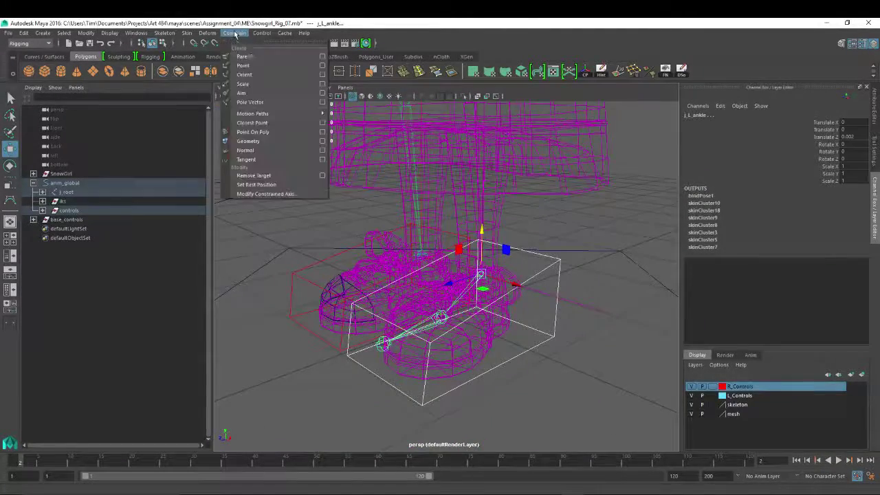
pyautogui.click(275, 75)
# Select the right foot control as the driver for the right ankle joint.
pyautogui.keyDown('alt'); pyautogui.moveTo(375, 240); pyautogui.dragTo(416, 249); pyautogui.keyUp('alt')
pyautogui.keyDown('alt'); pyautogui.moveTo(371, 258); pyautogui.dragTo(436, 272, button='right'); pyautogui.keyUp('alt')
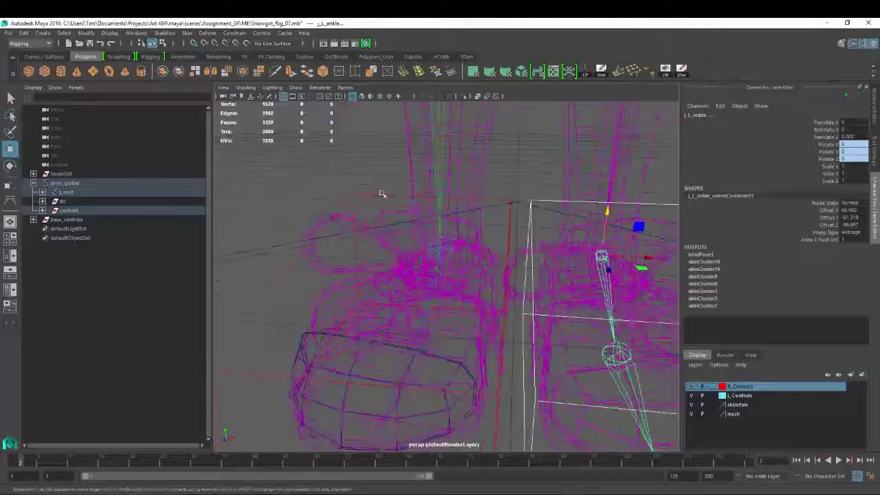
pyautogui.click(379, 195)
pyautogui.keyDown('alt'); pyautogui.moveTo(382, 256); pyautogui.dragTo(406, 269); pyautogui.keyUp('alt')
pyautogui.keyDown('alt'); pyautogui.moveTo(400, 269); pyautogui.dragTo(435, 281, button='right'); pyautogui.keyUp('alt')
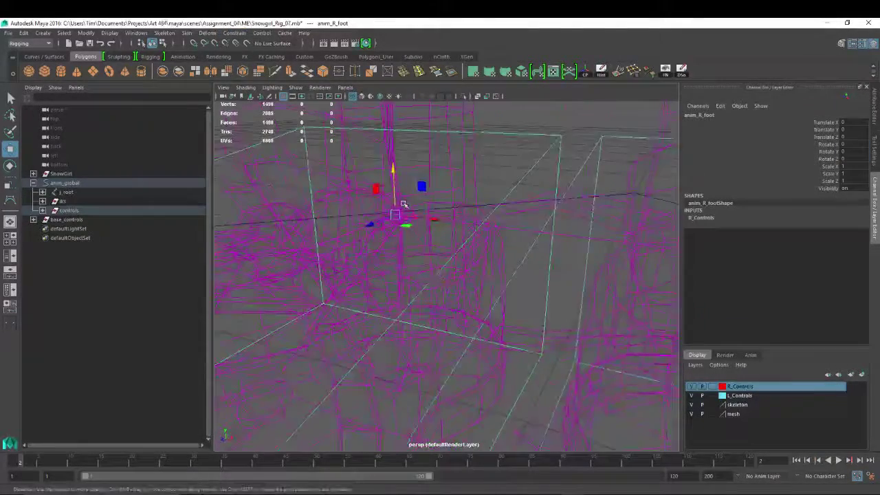
pyautogui.click(389, 210)
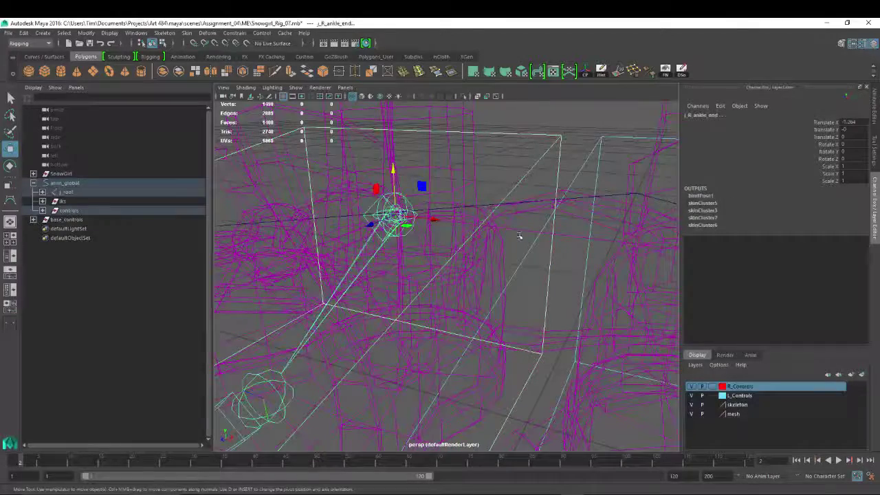
pyautogui.hotkey('ctrl', 'z')
pyautogui.click(414, 214)
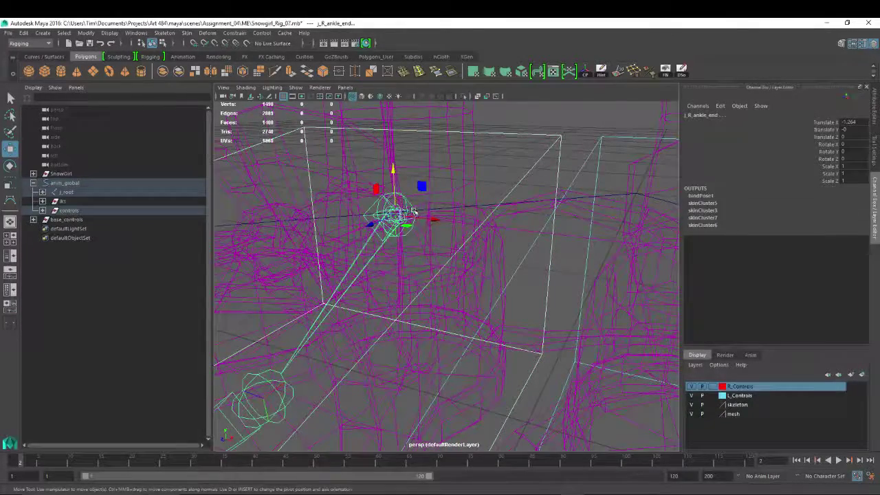
pyautogui.hotkey('ctrl', 'z')
# Add the right ankle joint j_R_ankle to the selection and orient-constrain it to the right foot control.
pyautogui.scroll(2, 413, 214)
pyautogui.keyDown('alt'); pyautogui.moveTo(407, 224); pyautogui.dragTo(414, 238, button='middle'); pyautogui.keyUp('alt')
pyautogui.keyDown('shift'); pyautogui.click(398, 209); pyautogui.keyUp('shift')
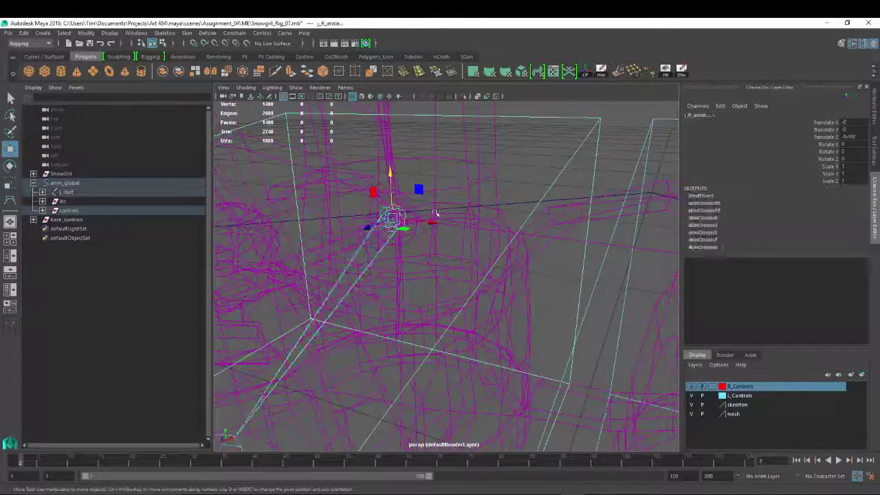
pyautogui.scroll(-2, 471, 232)
pyautogui.scroll(-4, 497, 268)
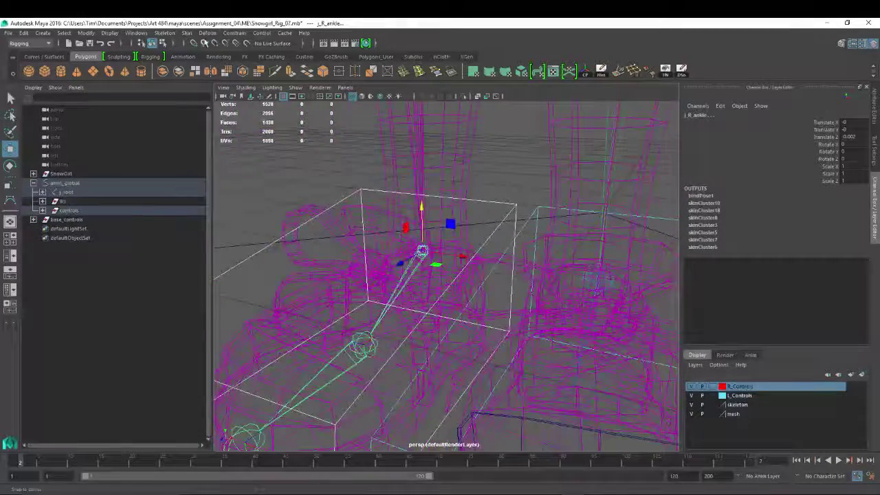
pyautogui.click(234, 33)
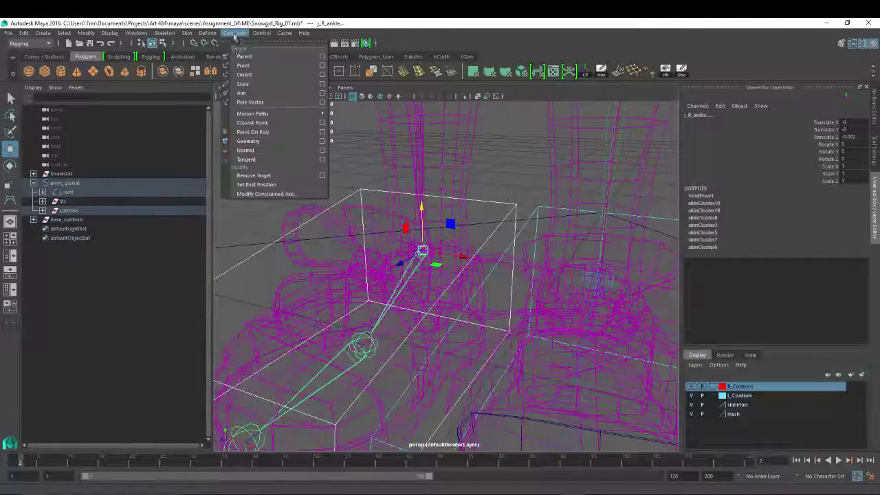
pyautogui.click(248, 76)
pyautogui.scroll(-5, 522, 261)
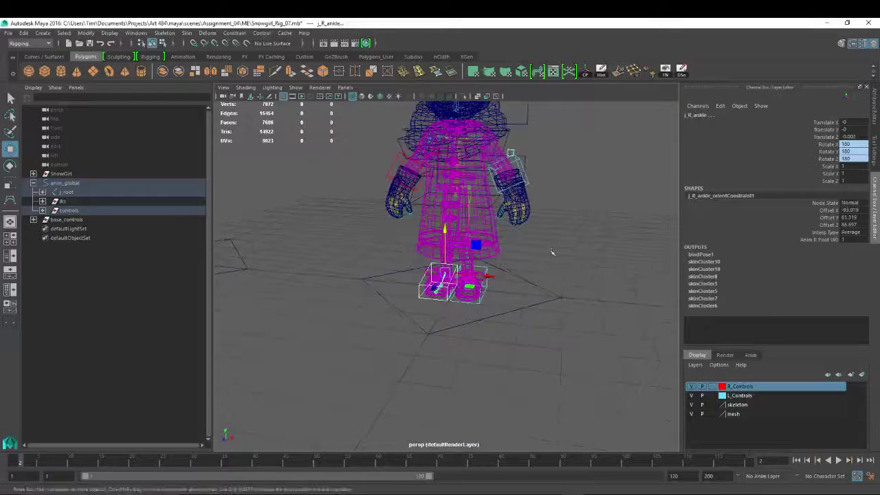
# Test the left foot control by raising it with the model in shaded display, and undo the move.
pyautogui.click(519, 269)
pyautogui.click(490, 270)
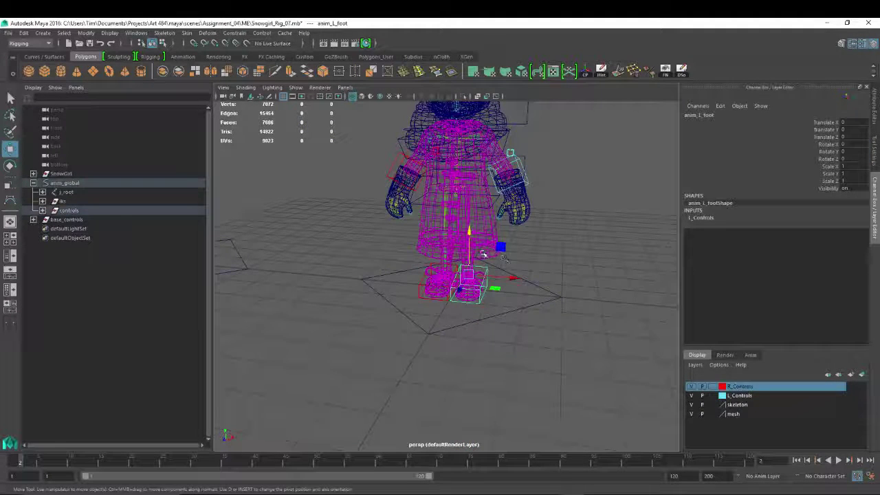
pyautogui.press('5')
pyautogui.press('e')
pyautogui.moveTo(486, 262); pyautogui.dragTo(474, 259)
pyautogui.hotkey('ctrl', 'z')
pyautogui.press('w')
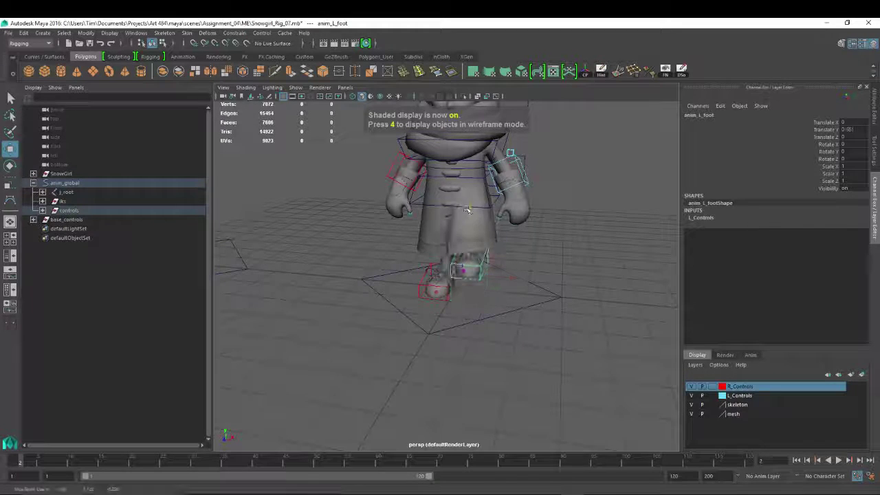
# Lock and hide the Scale X, Y and Z channels of the left arm control anim_L_arm.
pyautogui.keyDown('alt'); pyautogui.moveTo(584, 256); pyautogui.dragTo(613, 264); pyautogui.keyUp('alt')
pyautogui.keyDown('alt'); pyautogui.moveTo(495, 162); pyautogui.dragTo(496, 194); pyautogui.keyUp('alt')
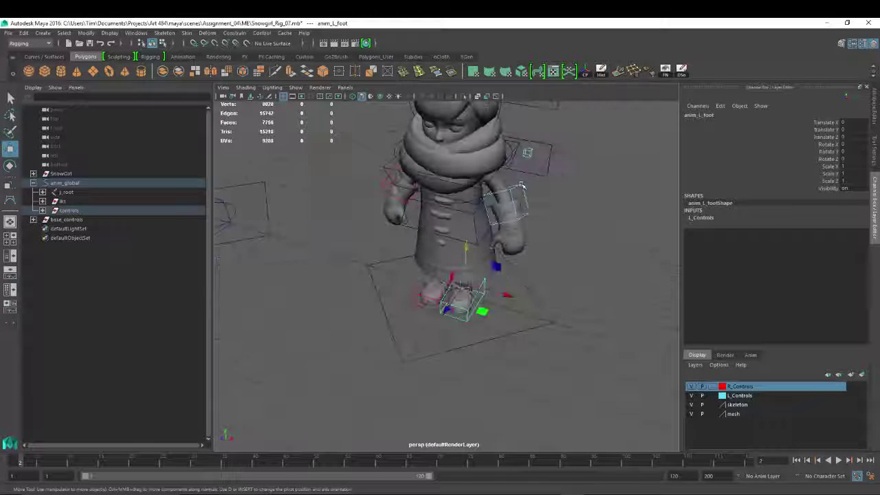
pyautogui.click(494, 193)
pyautogui.keyDown('alt'); pyautogui.moveTo(551, 192); pyautogui.dragTo(595, 206); pyautogui.keyUp('alt')
pyautogui.moveTo(831, 170); pyautogui.dragTo(830, 182)
pyautogui.rightClick(830, 182)
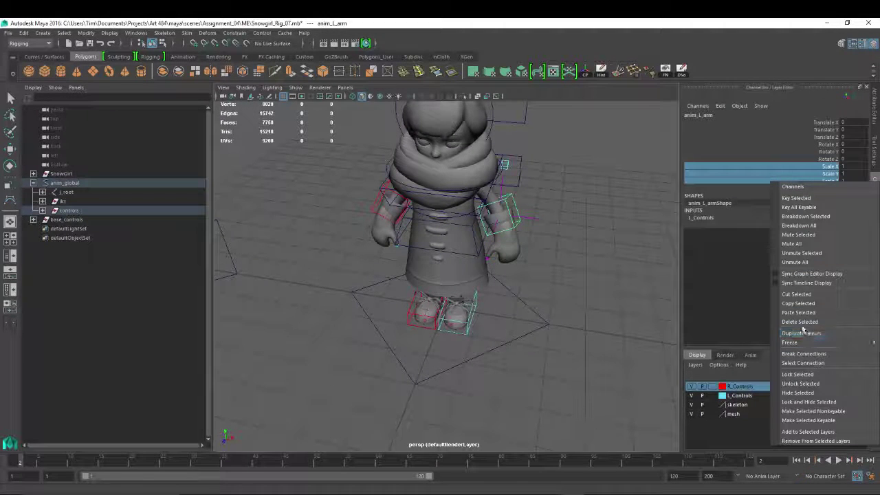
pyautogui.click(810, 402)
# Lock and hide the Scale X, Y and Z channels of the right arm control anim_R_arm.
pyautogui.keyDown('alt'); pyautogui.moveTo(322, 236); pyautogui.dragTo(394, 234); pyautogui.keyUp('alt')
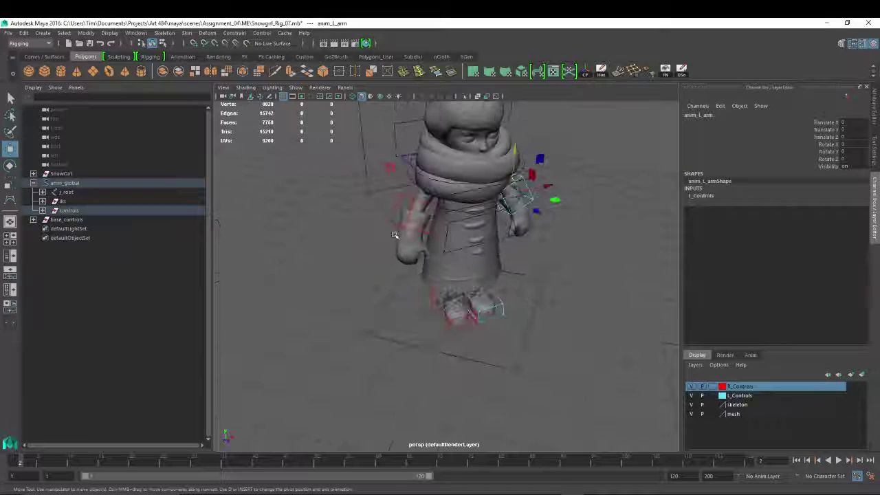
pyautogui.click(404, 196)
pyautogui.moveTo(832, 167); pyautogui.dragTo(834, 184)
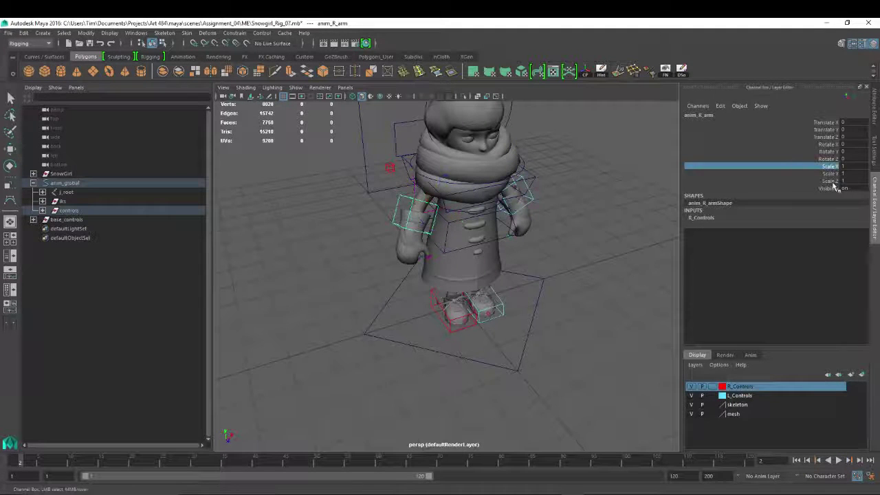
pyautogui.rightClick(835, 184)
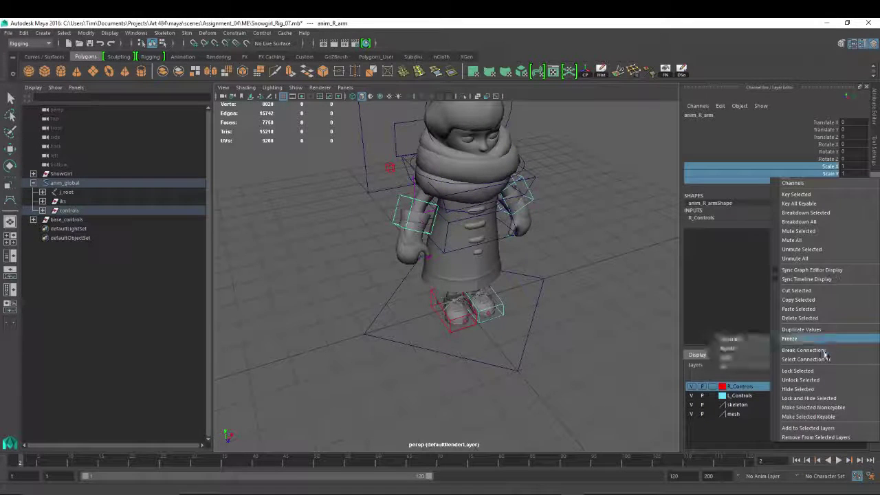
pyautogui.click(803, 398)
# Lock and hide all rotate and scale channels on both arm pole controls, anim_R_polearm and anim_L_polearm, and recheck the left one.
pyautogui.click(390, 167)
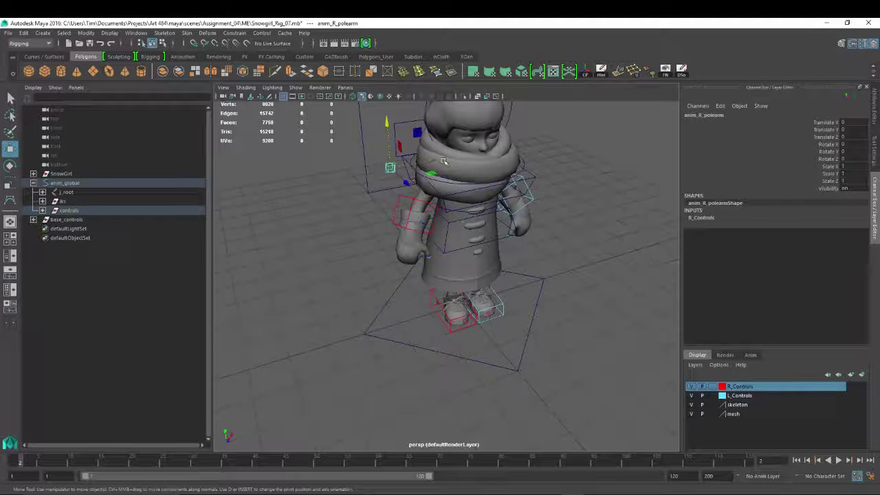
pyautogui.keyDown('alt'); pyautogui.moveTo(445, 162); pyautogui.dragTo(343, 169); pyautogui.keyUp('alt')
pyautogui.keyDown('shift'); pyautogui.click(514, 170); pyautogui.keyUp('shift')
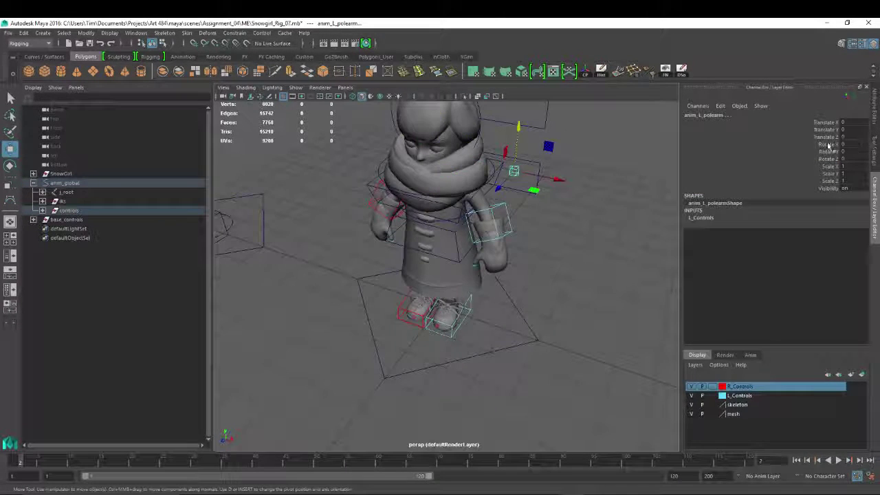
pyautogui.moveTo(828, 145); pyautogui.dragTo(839, 181)
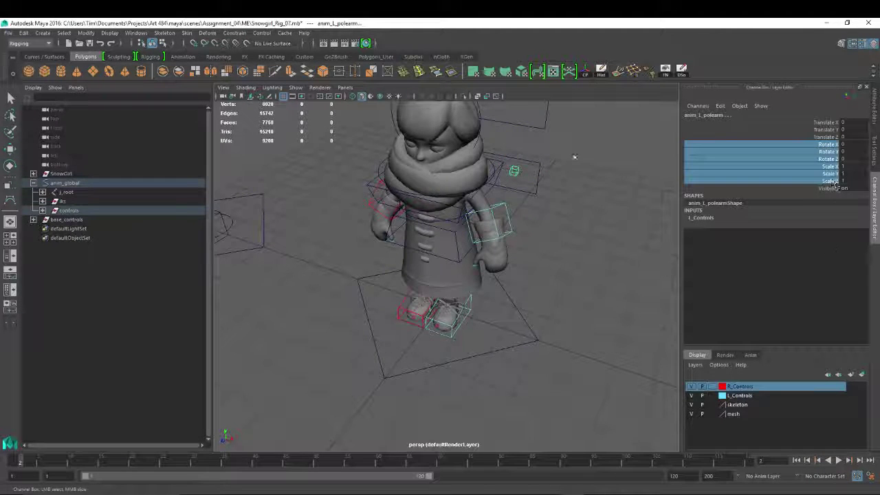
pyautogui.keyDown('alt'); pyautogui.moveTo(574, 157); pyautogui.dragTo(477, 187); pyautogui.keyUp('alt')
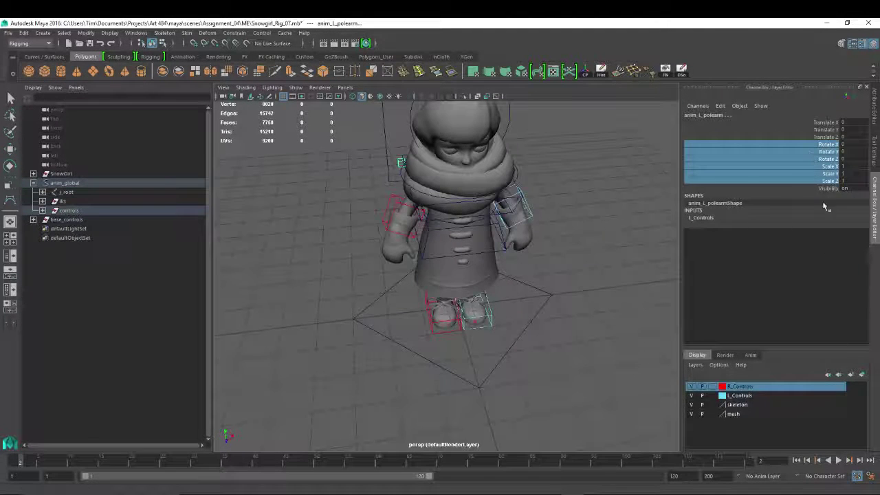
pyautogui.rightClick(827, 177)
pyautogui.click(809, 391)
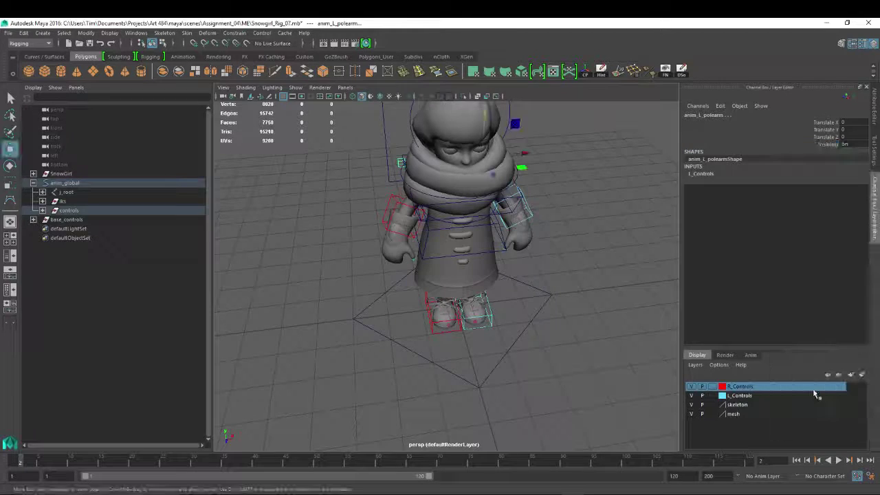
pyautogui.click(514, 153)
pyautogui.keyDown('alt'); pyautogui.moveTo(514, 153); pyautogui.dragTo(577, 226); pyautogui.keyUp('alt')
pyautogui.click(512, 169)
# Lock and hide the translate and scale channels of the head control anim_head.
pyautogui.keyDown('alt'); pyautogui.moveTo(578, 226); pyautogui.dragTo(482, 166, button='right'); pyautogui.keyUp('alt')
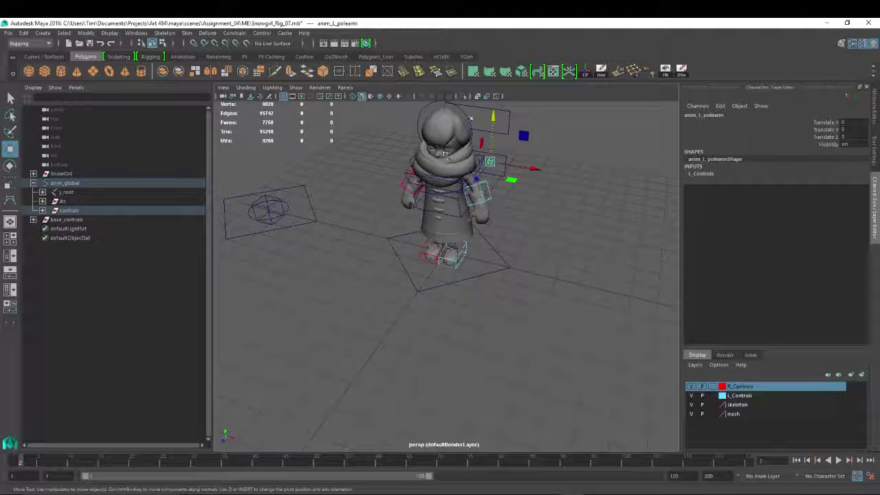
pyautogui.click(464, 115)
pyautogui.moveTo(823, 122); pyautogui.dragTo(830, 181)
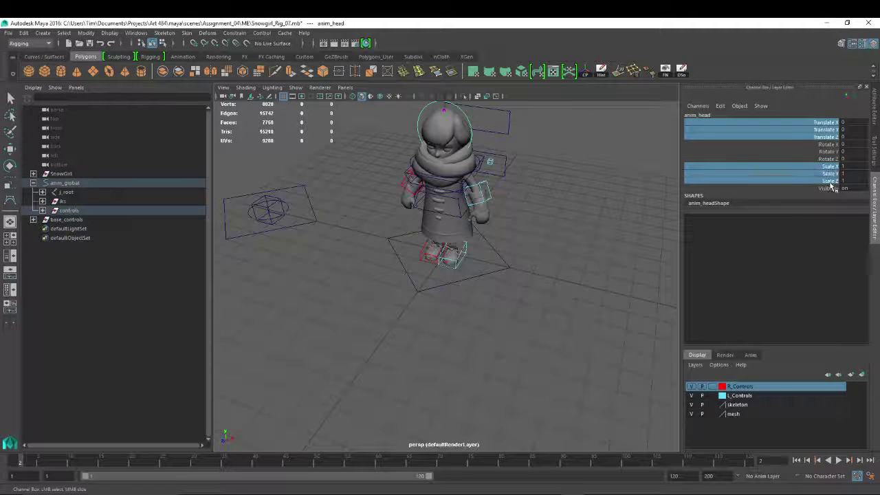
pyautogui.rightClick(830, 180)
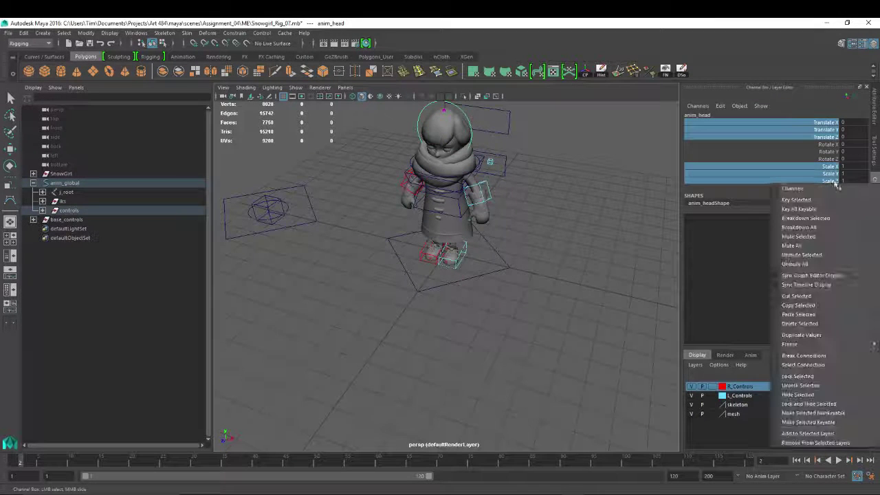
pyautogui.click(810, 406)
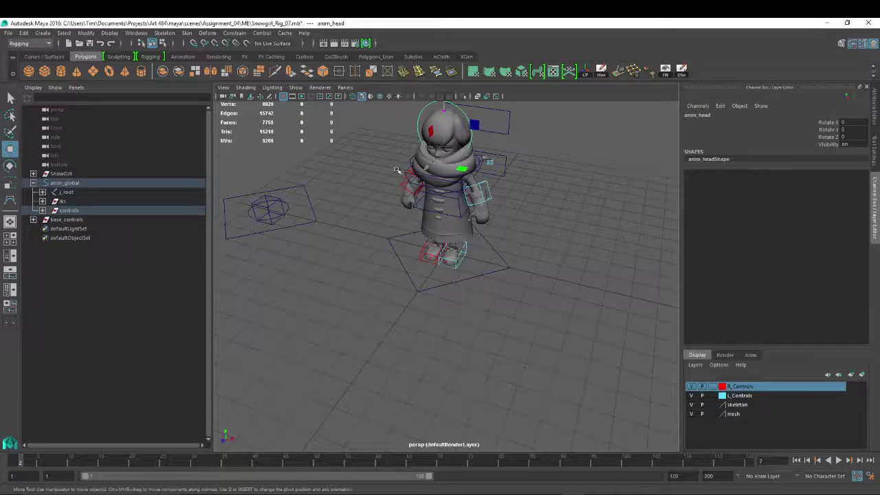
# Lock and hide the translate and scale channels of the neck control anim_neck.
pyautogui.scroll(3, 483, 150)
pyautogui.click(481, 151)
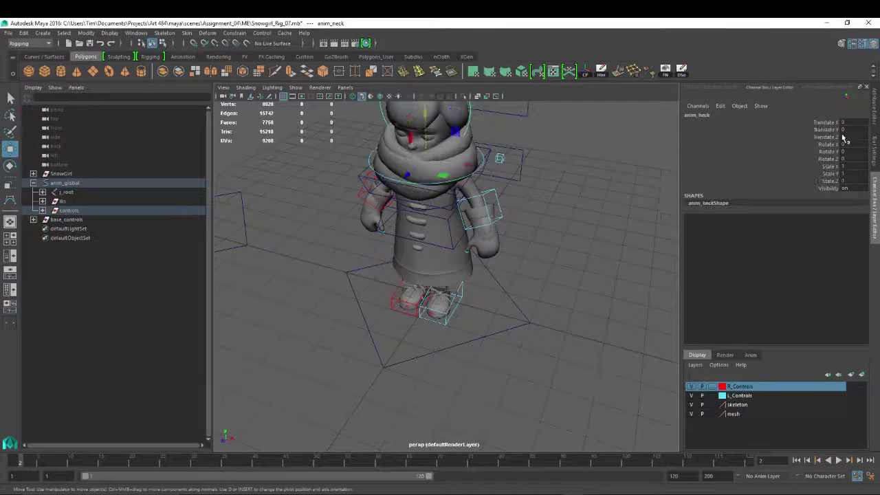
pyautogui.moveTo(829, 121); pyautogui.dragTo(834, 182)
pyautogui.rightClick(834, 182)
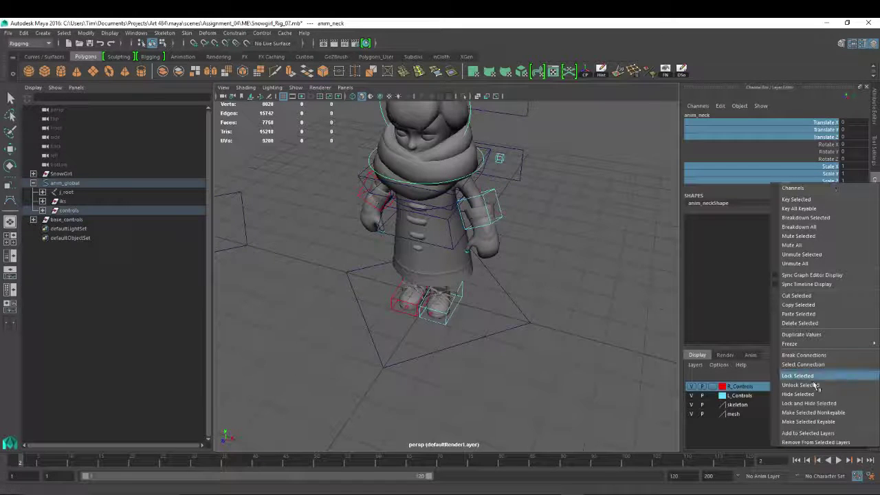
pyautogui.click(811, 404)
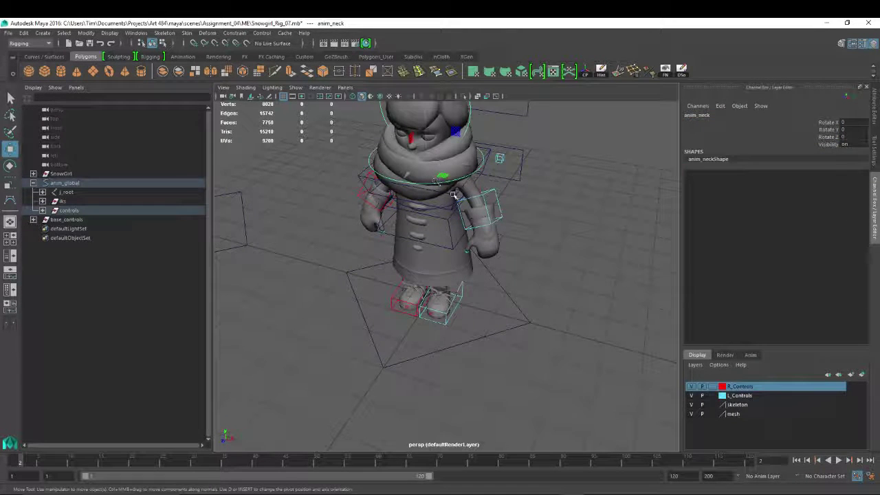
# Lock and hide the scale channels on both foot controls, anim_L_foot and anim_R_foot.
pyautogui.click(461, 196)
pyautogui.click(483, 191)
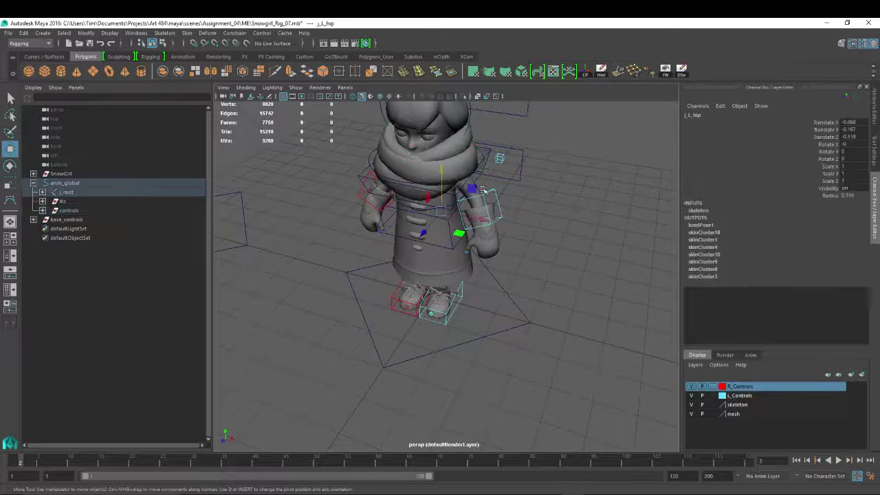
pyautogui.click(458, 233)
pyautogui.keyDown('alt'); pyautogui.moveTo(458, 234); pyautogui.dragTo(476, 198); pyautogui.keyUp('alt')
pyautogui.click(473, 195)
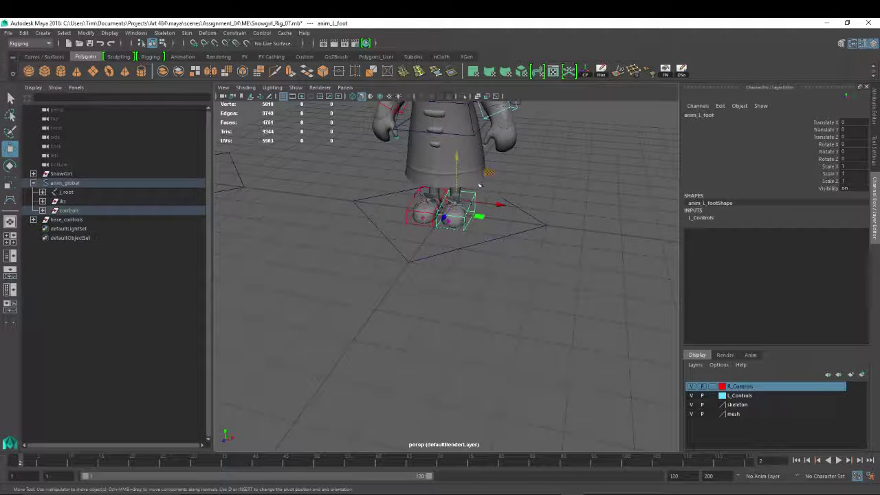
pyautogui.click(442, 191)
pyautogui.moveTo(830, 168); pyautogui.dragTo(830, 181)
pyautogui.rightClick(831, 182)
pyautogui.click(807, 402)
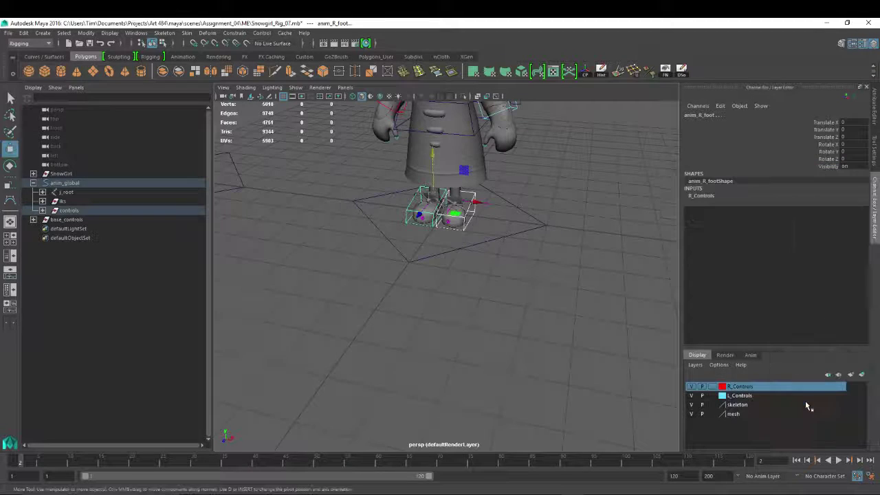
# Duplicate the base control ctrl_cube and take the copy out of its group to the top level of the hierarchy.
pyautogui.keyDown('alt'); pyautogui.moveTo(432, 291); pyautogui.dragTo(405, 158, button='right'); pyautogui.keyUp('alt')
pyautogui.keyDown('alt'); pyautogui.moveTo(406, 158); pyautogui.dragTo(390, 230, button='middle'); pyautogui.keyUp('alt')
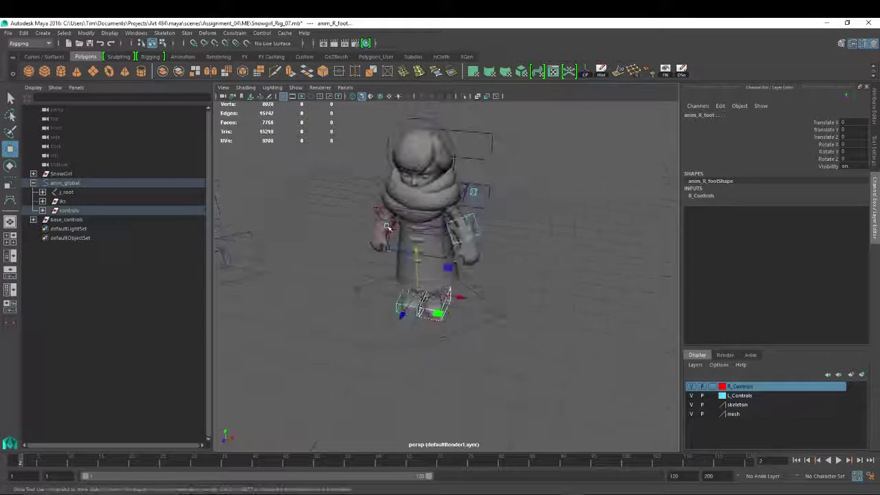
pyautogui.keyDown('alt'); pyautogui.moveTo(246, 222); pyautogui.dragTo(343, 181, button='middle'); pyautogui.keyUp('alt')
pyautogui.click(303, 212)
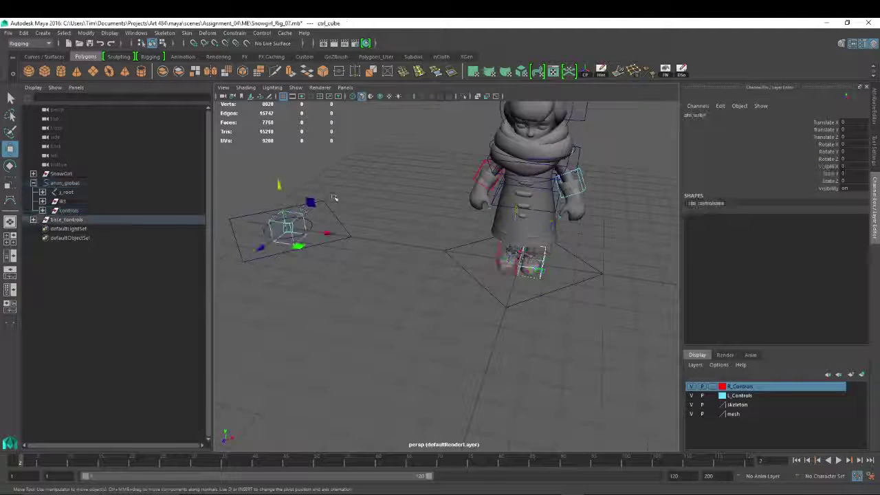
pyautogui.hotkey('ctrl', 'd')
pyautogui.press('f')
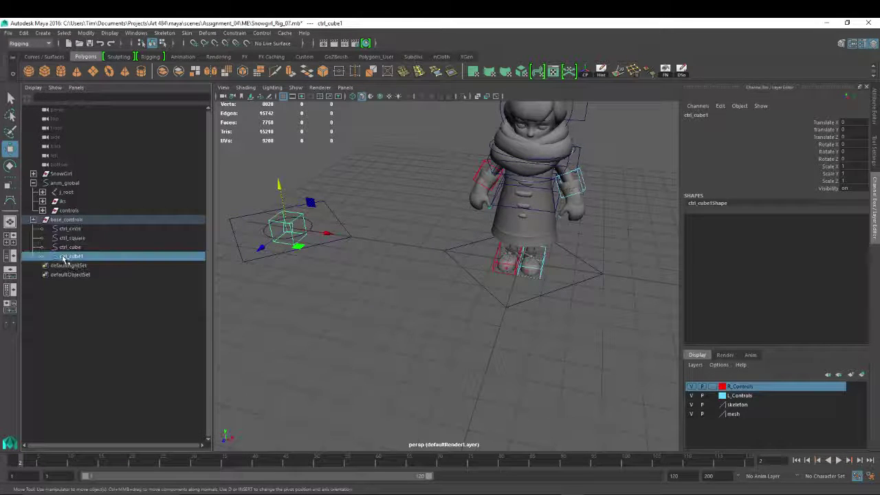
pyautogui.moveTo(61, 218); pyautogui.dragTo(61, 217, button='middle')
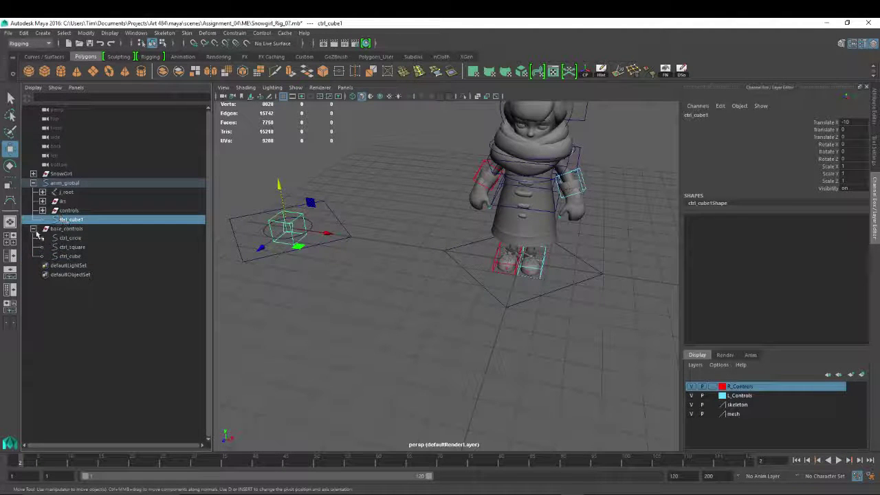
pyautogui.click(33, 228)
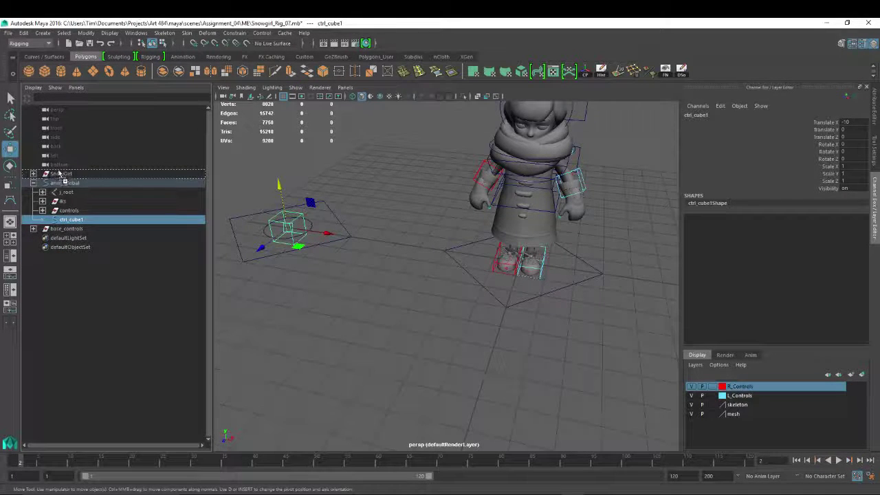
pyautogui.moveTo(59, 172); pyautogui.dragTo(59, 170, button='middle')
# Show the model in wireframe and place the cube copy on the left knee joint at about X 0.336, Y 1.694, Z 0.125.
pyautogui.press('space')
pyautogui.moveTo(378, 211); pyautogui.dragTo(378, 242)
pyautogui.keyDown('alt'); pyautogui.moveTo(458, 229); pyautogui.dragTo(364, 189, button='middle'); pyautogui.keyUp('alt')
pyautogui.keyDown('alt'); pyautogui.moveTo(405, 189); pyautogui.dragTo(375, 144, button='right'); pyautogui.keyUp('alt')
pyautogui.press('4')
pyautogui.moveTo(250, 273); pyautogui.dragTo(440, 246)
pyautogui.scroll(10, 439, 244)
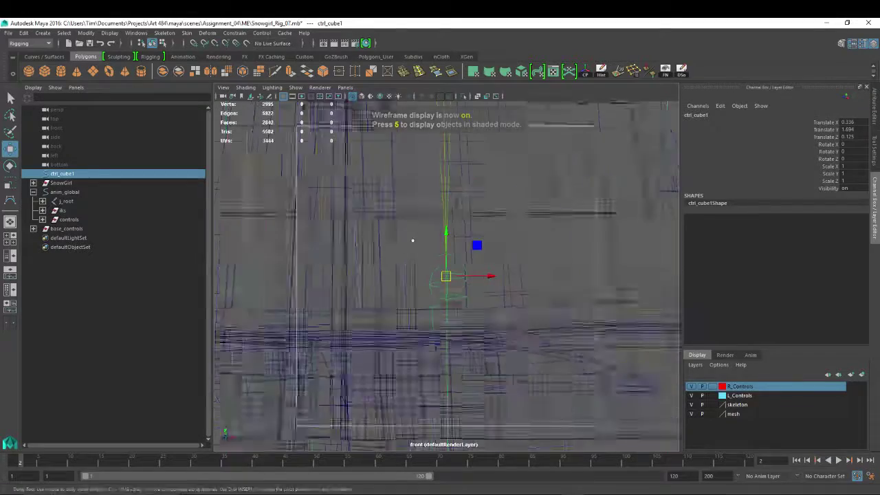
pyautogui.scroll(-3, 444, 241)
# Scale the left knee cube uniformly to about 0.152 and move it forward of the knee to about Z 1.9.
pyautogui.press('space')
pyautogui.moveTo(406, 189); pyautogui.dragTo(460, 200)
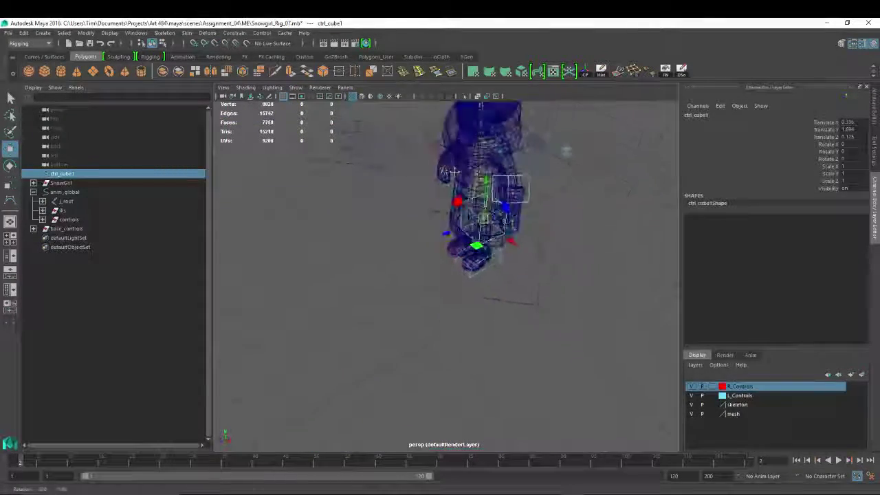
pyautogui.scroll(5, 474, 186)
pyautogui.keyDown('alt'); pyautogui.moveTo(520, 118); pyautogui.dragTo(515, 181, button='middle'); pyautogui.keyUp('alt')
pyautogui.press('r')
pyautogui.moveTo(491, 195); pyautogui.dragTo(426, 168)
pyautogui.press('w')
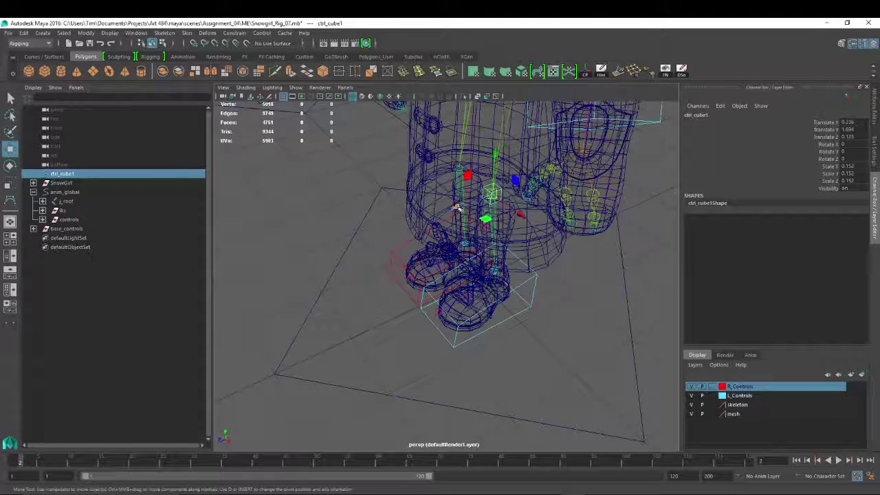
pyautogui.moveTo(456, 207); pyautogui.dragTo(403, 245)
# Duplicate the left knee cube and move the copy across to the right knee at about X -0.336.
pyautogui.hotkey('ctrl', 'd')
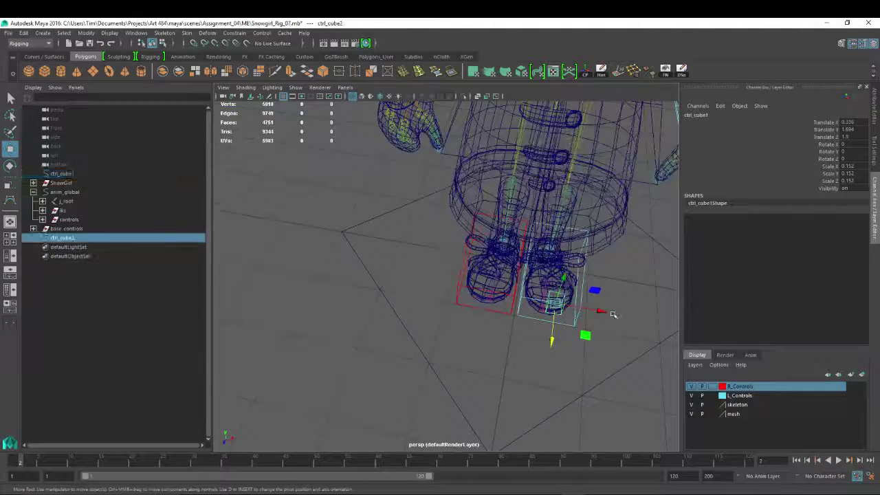
pyautogui.moveTo(605, 310); pyautogui.dragTo(502, 179)
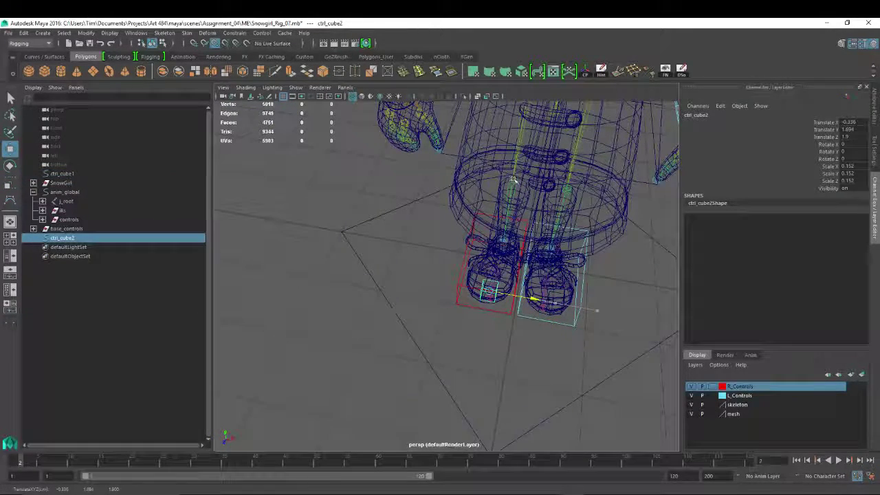
pyautogui.press('space')
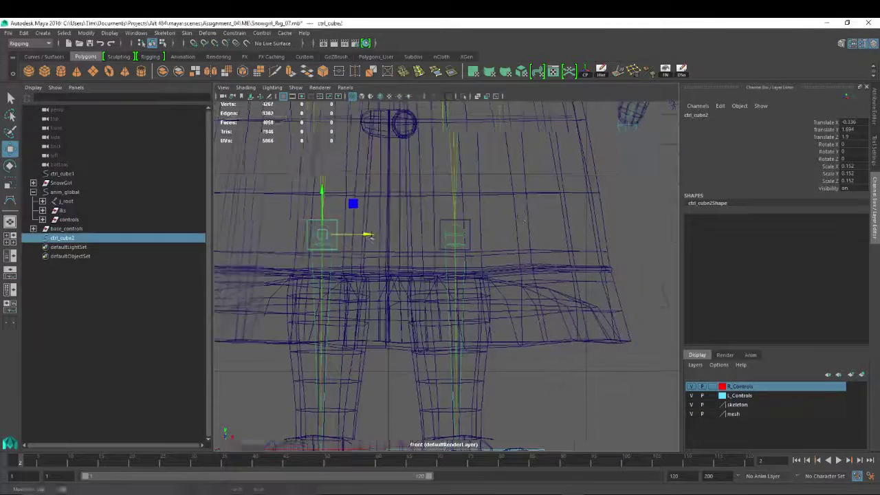
pyautogui.press('space')
# Return to the shaded perspective view and rename the left knee cube anim_L_poleknee.
pyautogui.keyDown('alt'); pyautogui.moveTo(417, 194); pyautogui.dragTo(530, 271); pyautogui.keyUp('alt')
pyautogui.press('5')
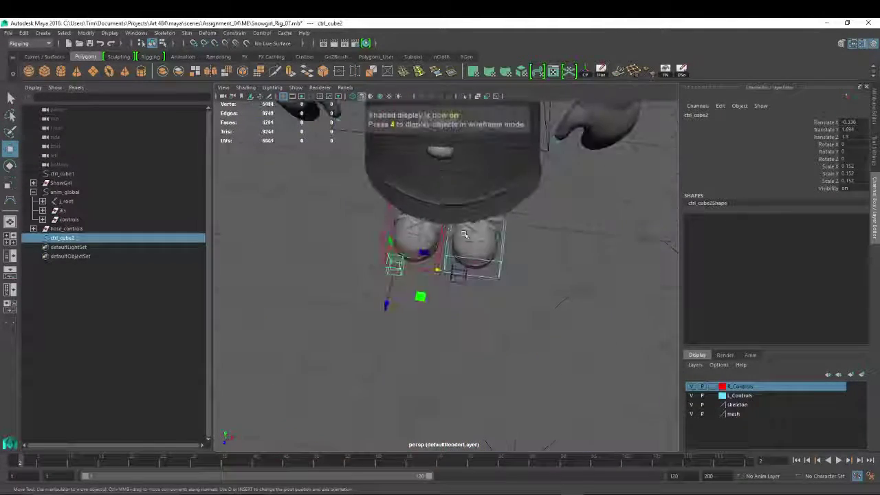
pyautogui.keyDown('alt'); pyautogui.moveTo(473, 277); pyautogui.dragTo(519, 266); pyautogui.keyUp('alt')
pyautogui.click(535, 233)
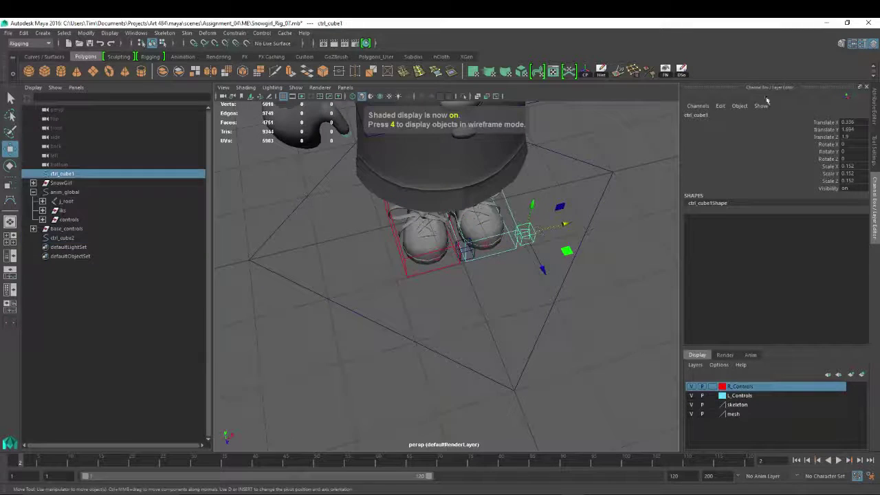
pyautogui.doubleClick(697, 115)
pyautogui.write('anim_')
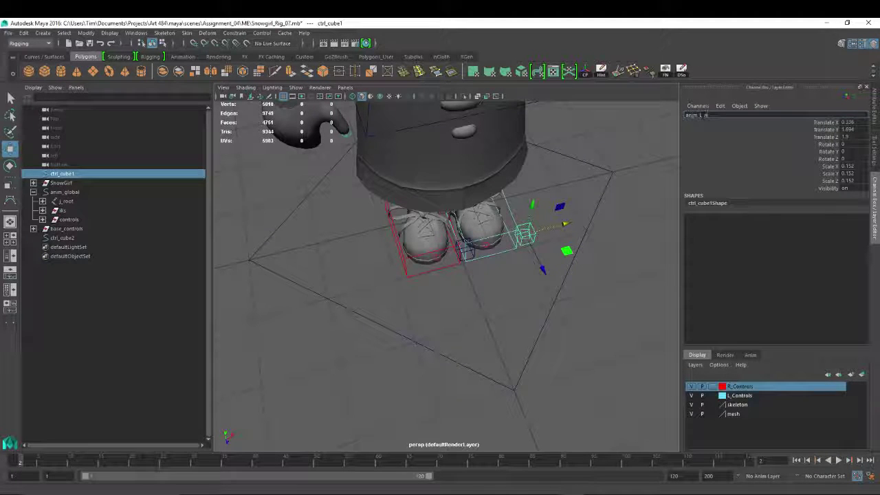
pyautogui.write('L_poleknee')
pyautogui.press('Return')
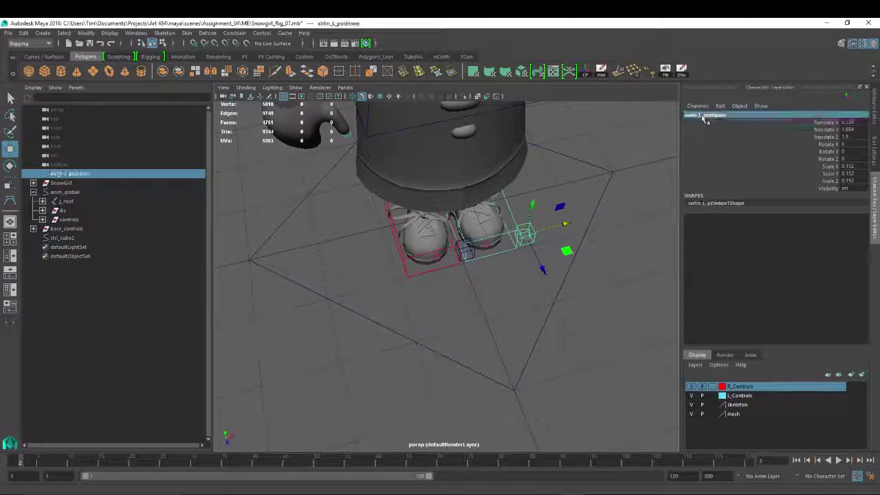
# Rename the right knee cube anim_R_poleknee.
pyautogui.click(468, 254)
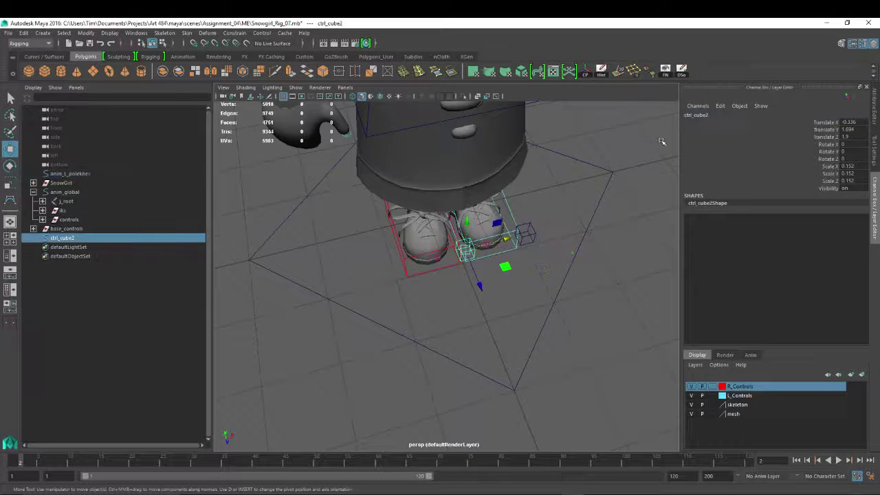
pyautogui.click(703, 123)
pyautogui.doubleClick(697, 115)
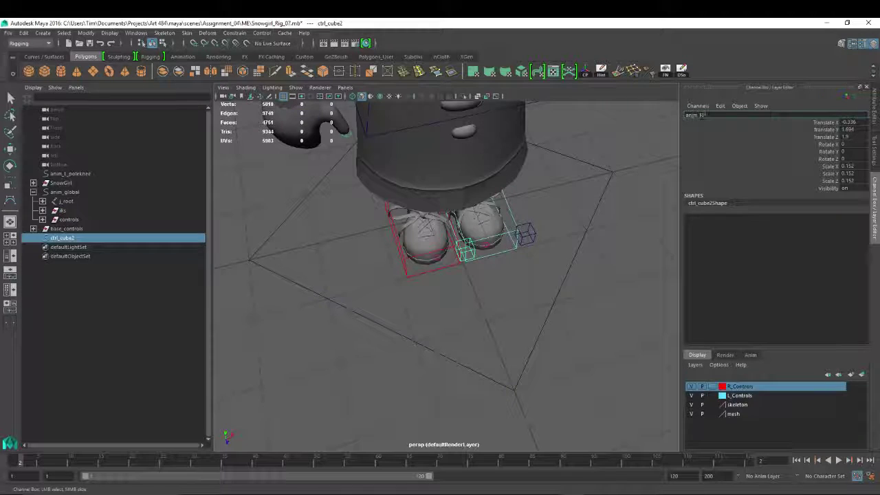
pyautogui.write('anim_R_polekn')
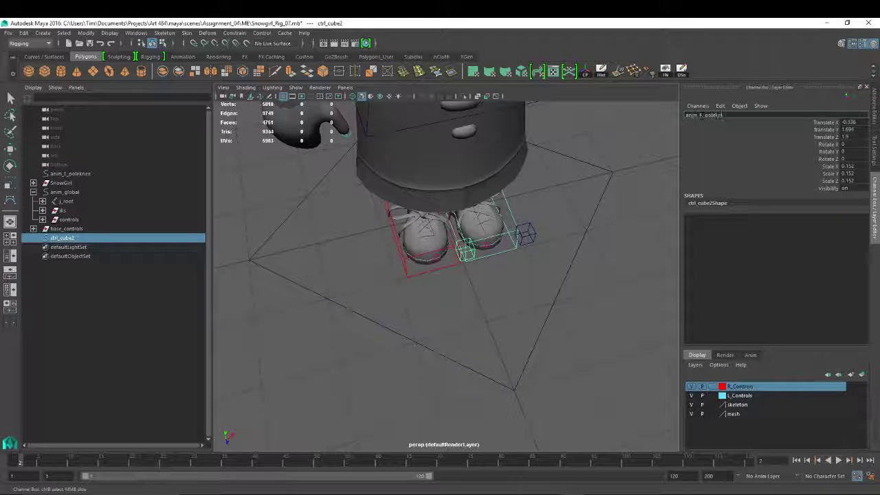
pyautogui.write('ee')
pyautogui.press('Return')
# Freeze all transformations on both knee cubes so their current placement becomes the zero position.
pyautogui.keyDown('alt'); pyautogui.moveTo(658, 125); pyautogui.dragTo(673, 174); pyautogui.keyUp('alt')
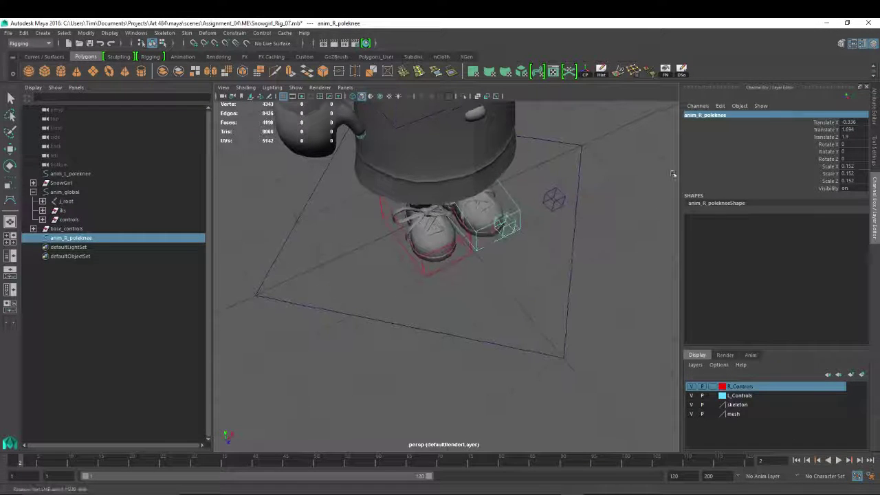
pyautogui.keyDown('shift'); pyautogui.click(554, 198); pyautogui.keyUp('shift')
pyautogui.press('w')
pyautogui.rightClick(819, 135)
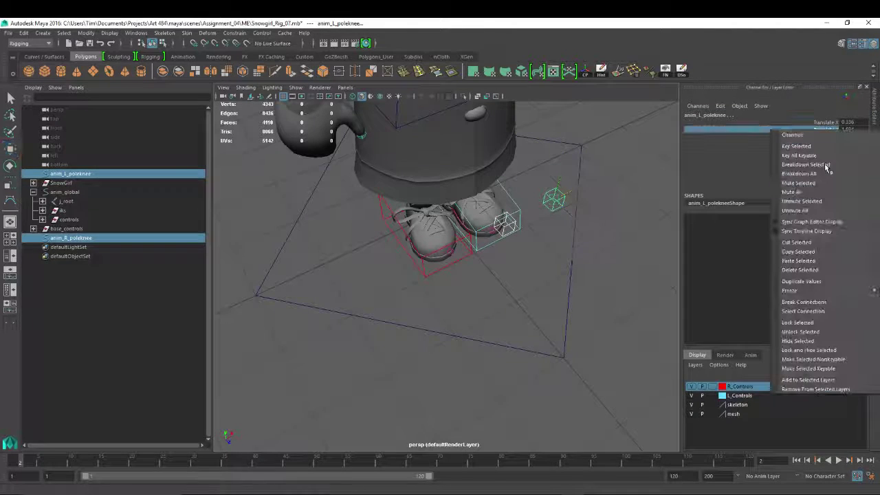
pyautogui.moveTo(790, 290)
pyautogui.click(724, 318)
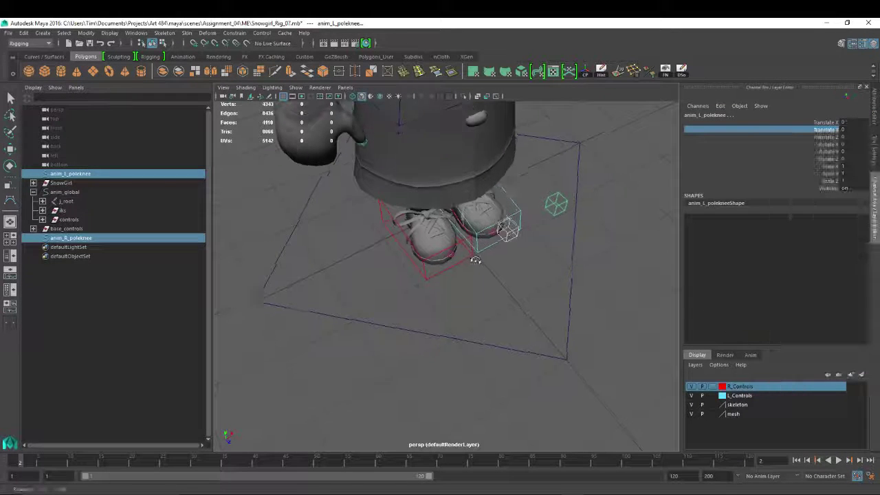
# Add the left knee control to the L_Controls display layer.
pyautogui.keyDown('alt'); pyautogui.moveTo(471, 252); pyautogui.dragTo(481, 206); pyautogui.keyUp('alt')
pyautogui.keyDown('alt'); pyautogui.moveTo(501, 158); pyautogui.dragTo(500, 195); pyautogui.keyUp('alt')
pyautogui.click(501, 176)
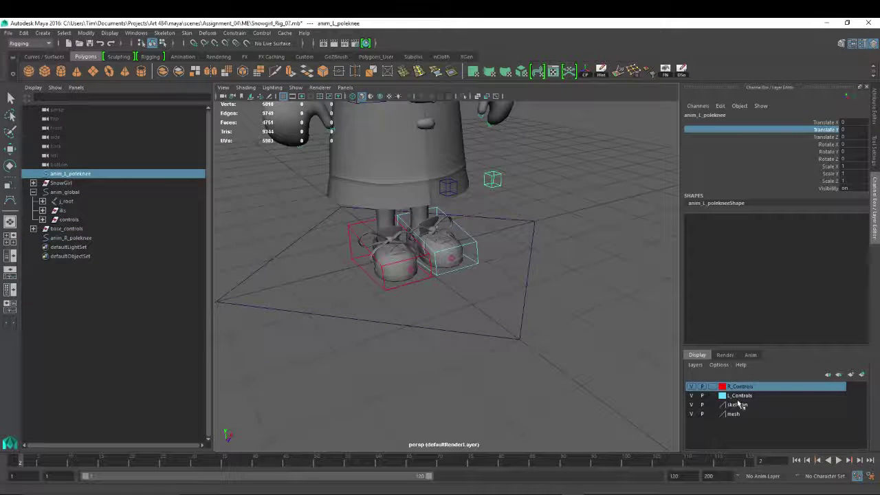
pyautogui.keyDown('alt'); pyautogui.moveTo(657, 359); pyautogui.dragTo(520, 287); pyautogui.keyUp('alt')
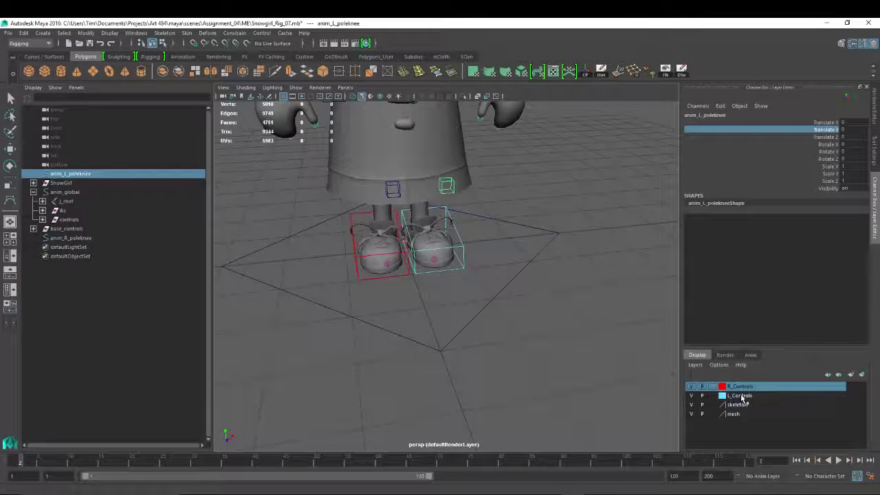
pyautogui.rightClick(741, 396)
pyautogui.click(763, 400)
# Add the right knee control to the R_Controls display layer and clear the selection.
pyautogui.click(446, 185)
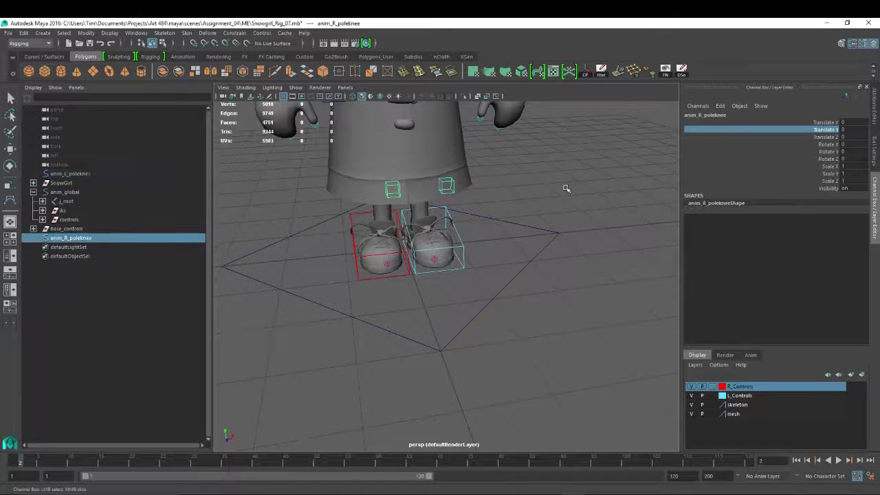
pyautogui.rightClick(744, 389)
pyautogui.click(765, 392)
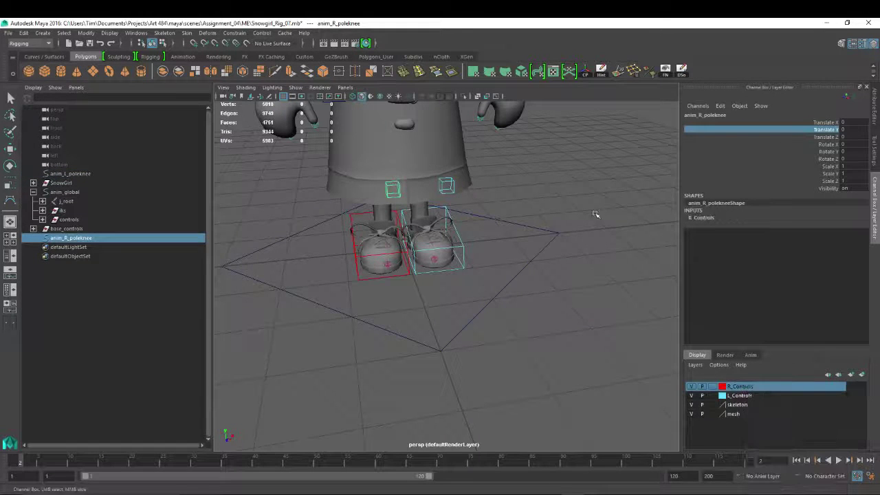
pyautogui.click(589, 209)
pyautogui.keyDown('alt'); pyautogui.moveTo(589, 209); pyautogui.dragTo(343, 222); pyautogui.keyUp('alt')
pyautogui.scroll(3, 343, 222)
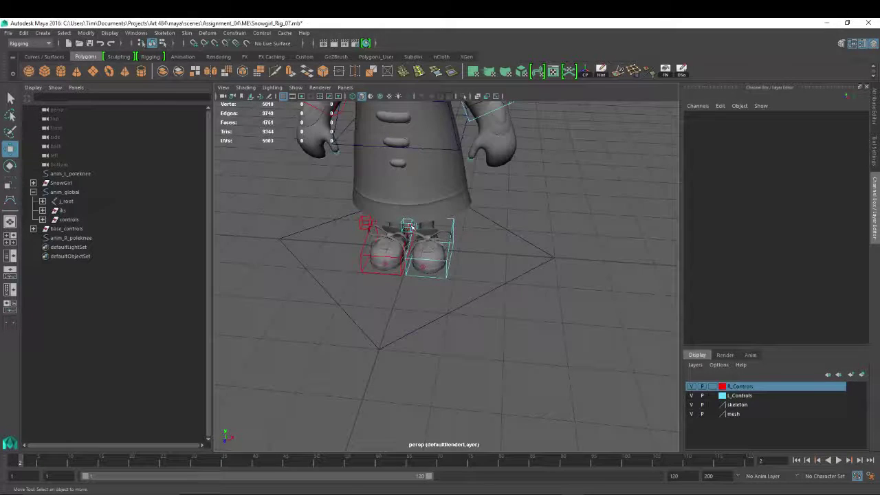
# Apply a pole vector constraint from anim_L_poleknee to the left leg IK handle ikRP_L_leg.
pyautogui.click(412, 206)
pyautogui.keyDown('alt'); pyautogui.moveTo(413, 206); pyautogui.dragTo(492, 222); pyautogui.keyUp('alt')
pyautogui.scroll(-3, 484, 209)
pyautogui.keyDown('shift'); pyautogui.click(416, 222); pyautogui.keyUp('shift')
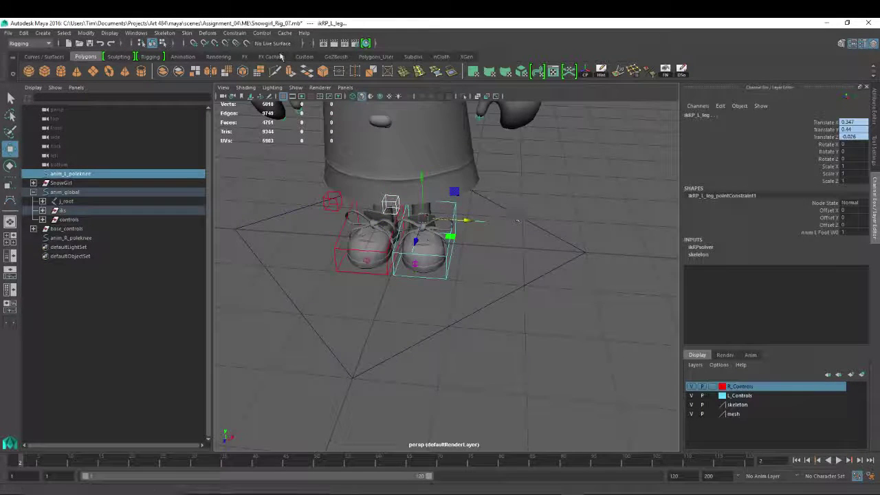
pyautogui.click(234, 33)
pyautogui.click(248, 102)
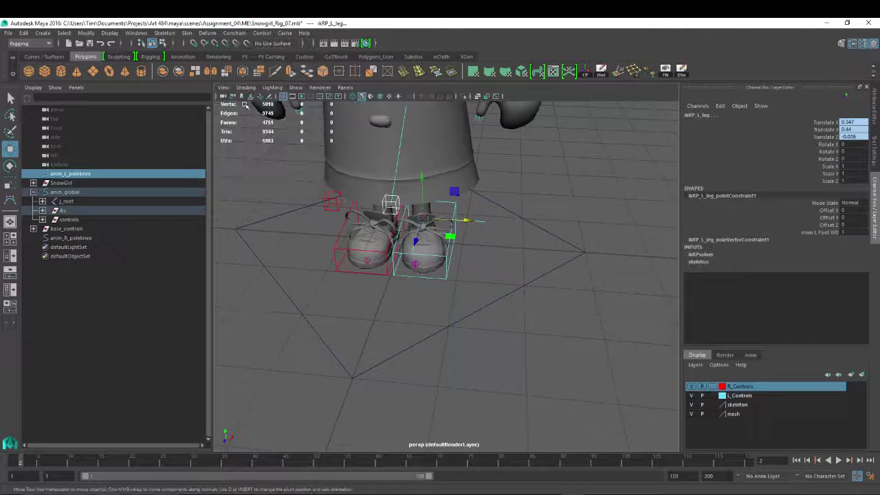
# Apply a pole vector constraint from anim_R_poleknee to the right leg IK handle ikRP_R_leg.
pyautogui.click(333, 201)
pyautogui.scroll(5, 309, 202)
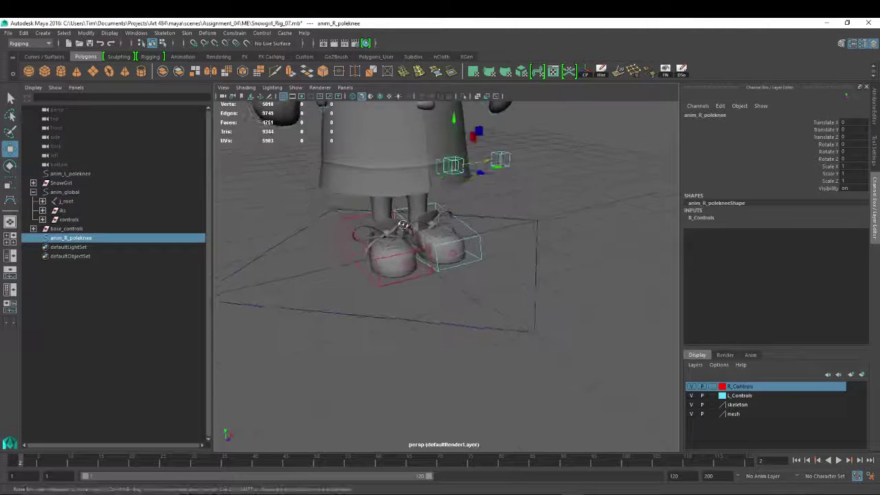
pyautogui.scroll(8, 436, 246)
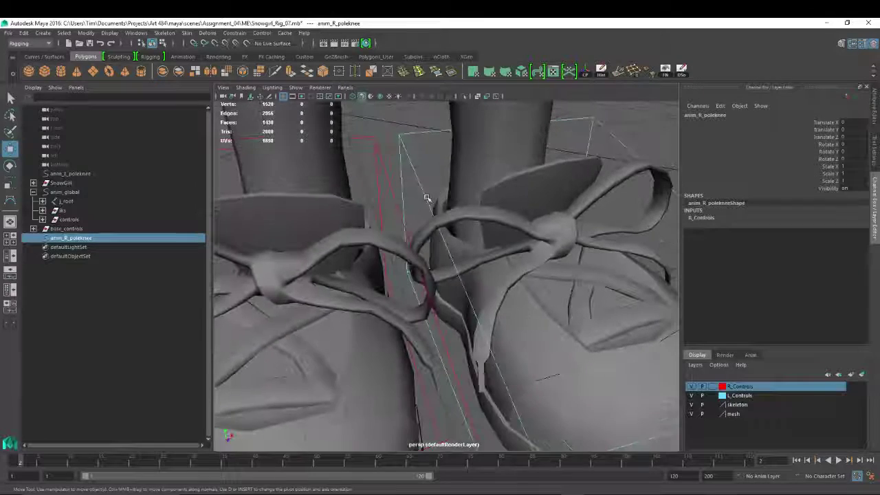
pyautogui.keyDown('shift'); pyautogui.click(406, 211); pyautogui.keyUp('shift')
pyautogui.scroll(-10, 466, 204)
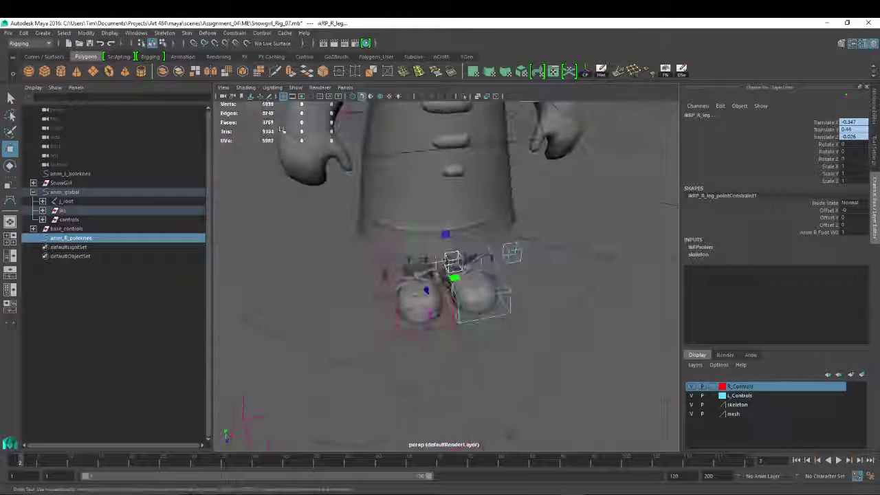
pyautogui.click(234, 33)
pyautogui.click(248, 103)
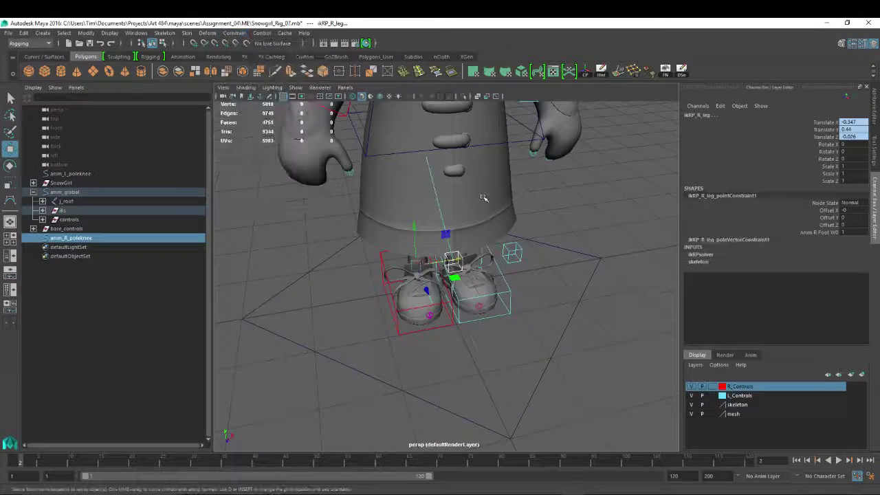
# Test the left and right knee controls by moving each one sideways, and undo the moves.
pyautogui.keyDown('alt'); pyautogui.moveTo(485, 197); pyautogui.dragTo(536, 206); pyautogui.keyUp('alt')
pyautogui.click(458, 216)
pyautogui.scroll(-3, 545, 208)
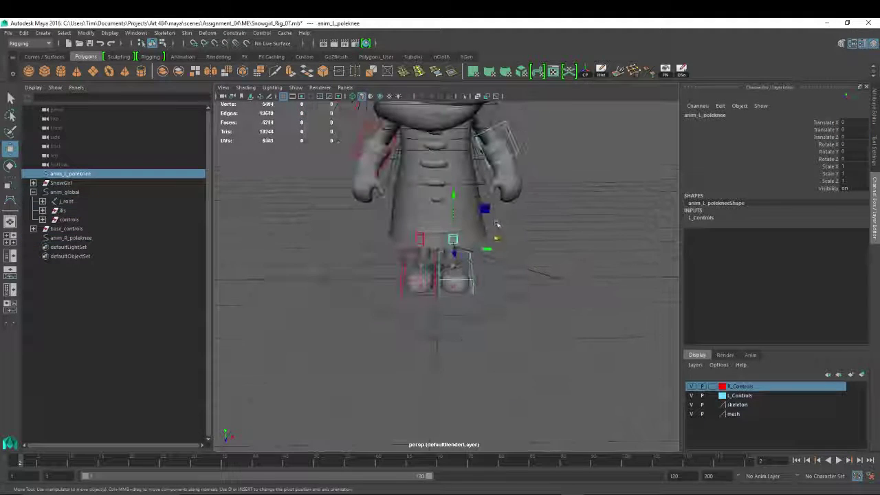
pyautogui.moveTo(495, 237); pyautogui.dragTo(579, 235)
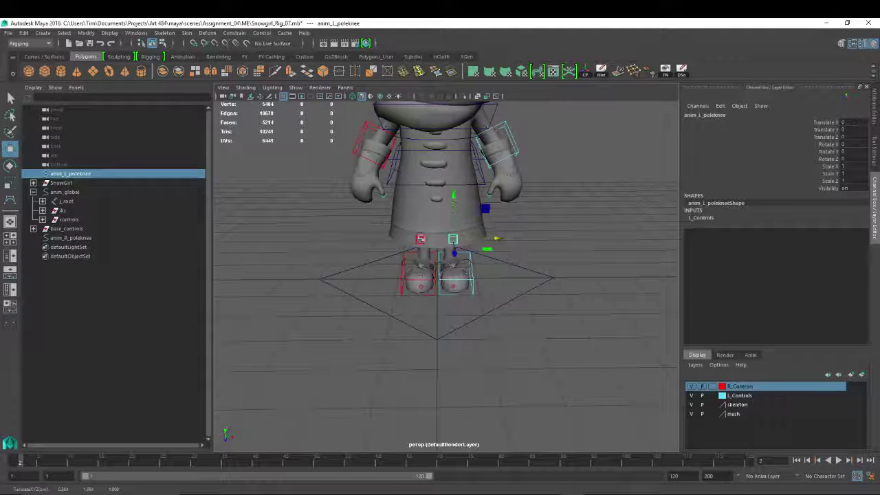
pyautogui.click(419, 239)
pyautogui.moveTo(418, 240); pyautogui.dragTo(439, 239)
pyautogui.hotkey('ctrl', 'z')
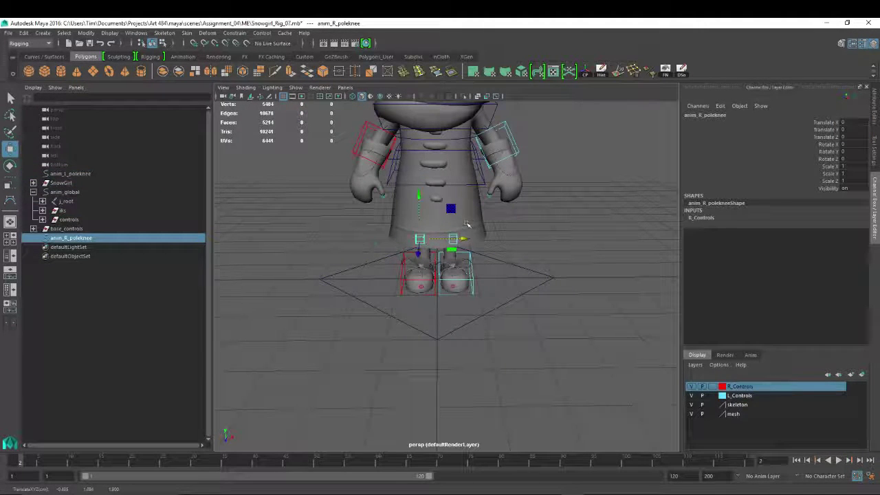
# Parent anim_L_poleknee and anim_R_poleknee under the controls group and expand that group.
pyautogui.keyDown('alt'); pyautogui.moveTo(467, 224); pyautogui.dragTo(405, 173, button='right'); pyautogui.keyUp('alt')
pyautogui.keyDown('alt'); pyautogui.moveTo(467, 210); pyautogui.dragTo(423, 234); pyautogui.keyUp('alt')
pyautogui.keyDown('alt'); pyautogui.moveTo(358, 208); pyautogui.dragTo(413, 213, button='right'); pyautogui.keyUp('alt')
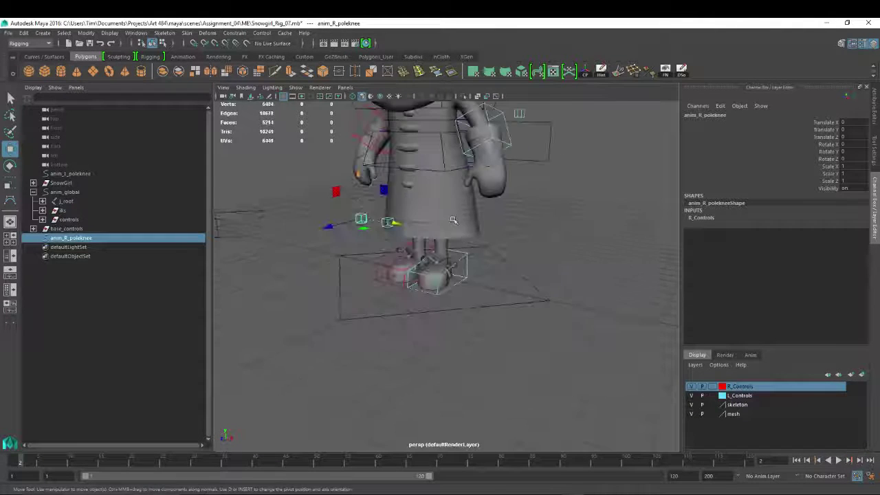
pyautogui.keyDown('alt'); pyautogui.moveTo(412, 213); pyautogui.dragTo(405, 206); pyautogui.keyUp('alt')
pyautogui.click(81, 229)
pyautogui.click(81, 238)
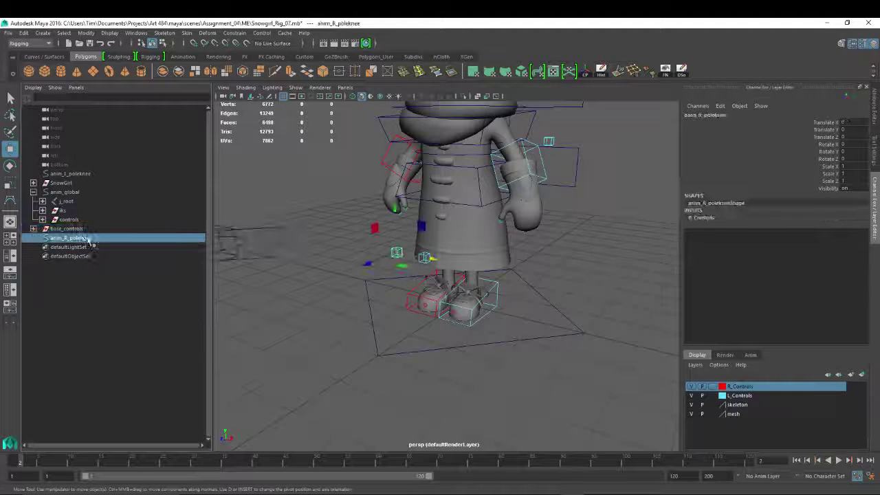
pyautogui.keyDown('ctrl'); pyautogui.click(117, 174); pyautogui.keyUp('ctrl')
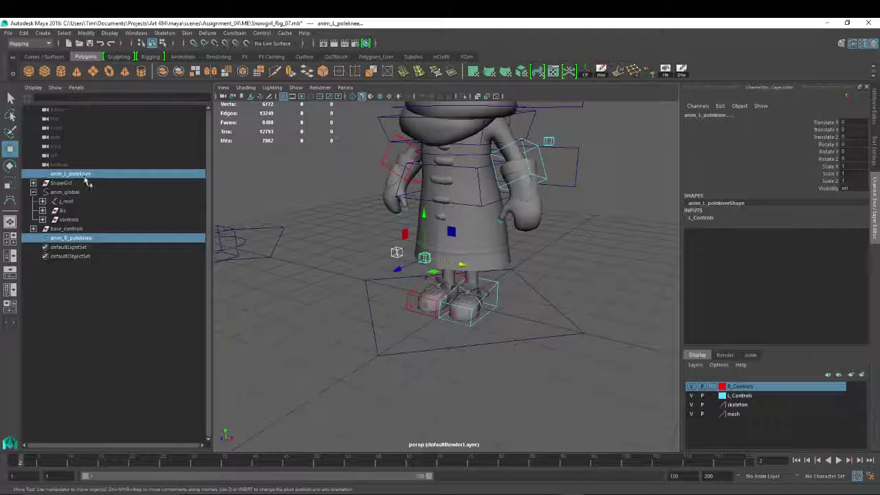
pyautogui.moveTo(84, 176); pyautogui.dragTo(74, 220, button='middle')
pyautogui.click(42, 210)
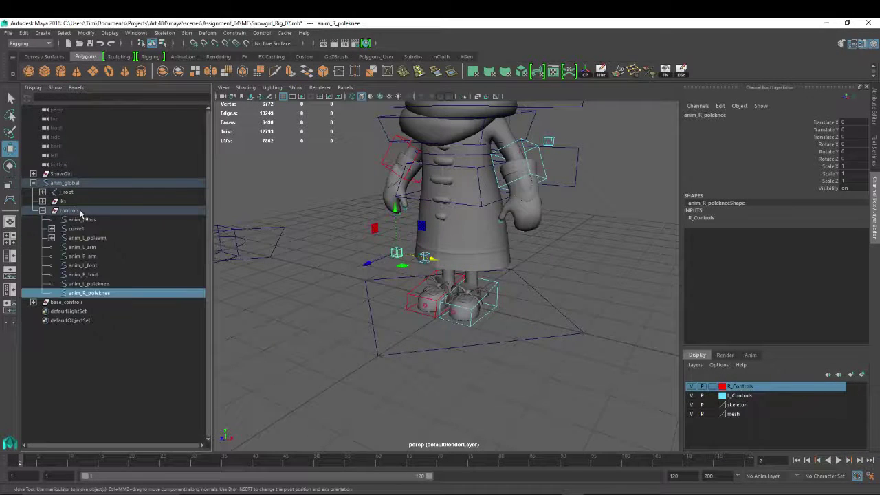
# Examine the controls group hierarchy and frame the whole character with its controls.
pyautogui.click(91, 283)
pyautogui.click(83, 265)
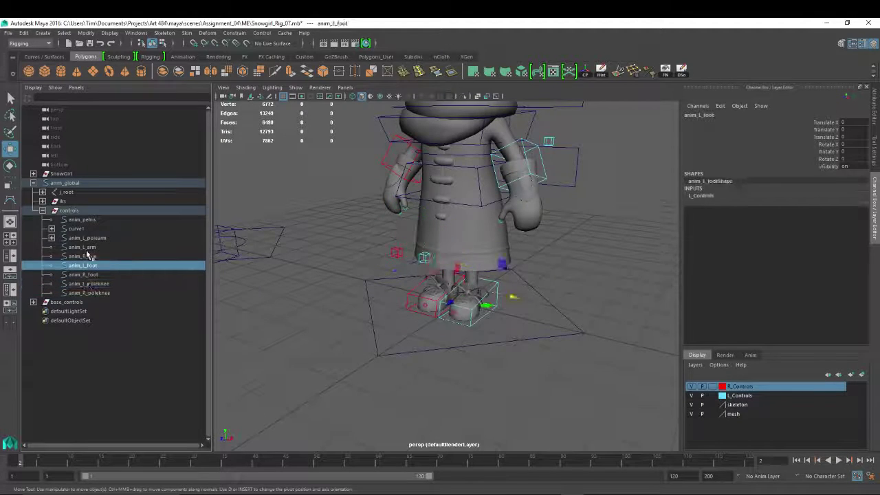
pyautogui.click(69, 212)
pyautogui.press('f')
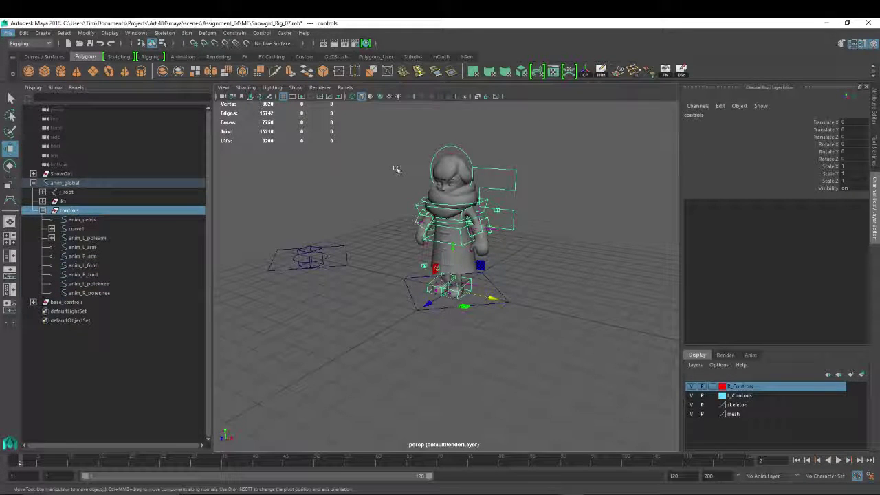
pyautogui.click(576, 279)
pyautogui.click(469, 282)
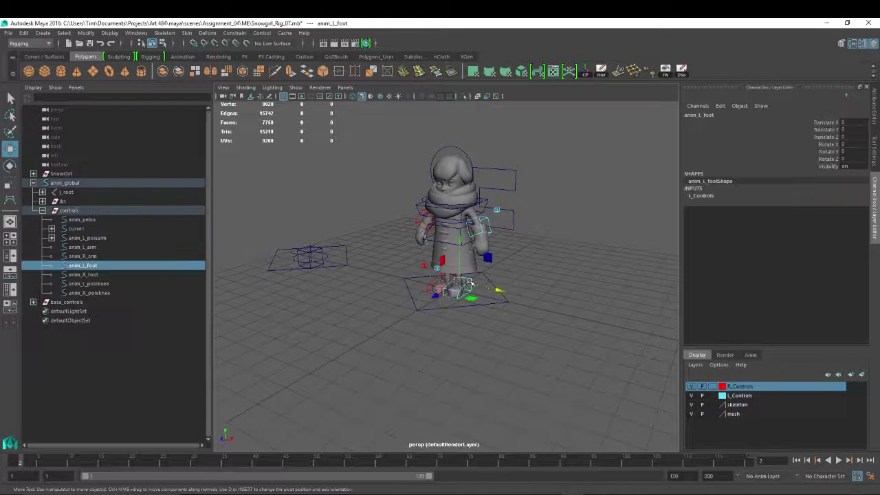
pyautogui.click(545, 183)
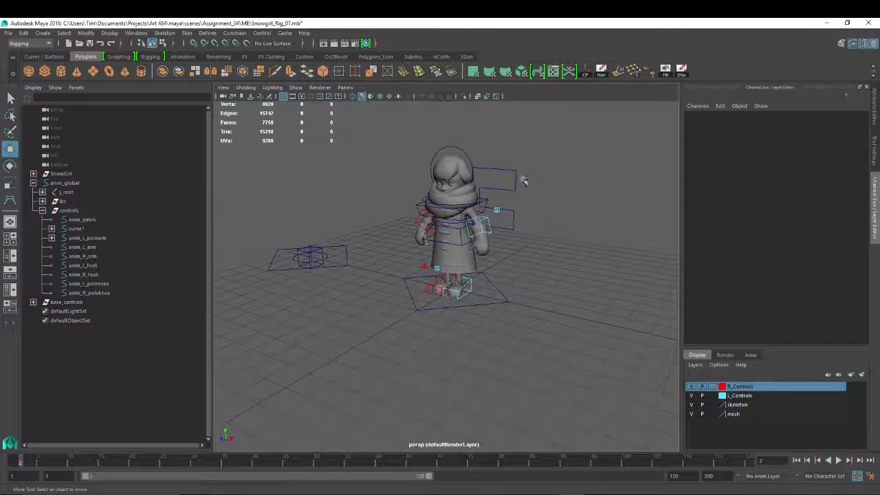
# Test the upper-body control curve1 by moving it vertically, and undo the move.
pyautogui.click(479, 200)
pyautogui.press('e')
pyautogui.press('w')
pyautogui.moveTo(451, 185)
pyautogui.mouseDown()
pyautogui.moveTo(451, 205)
pyautogui.moveTo(450, 156)
pyautogui.moveTo(450, 200)
pyautogui.moveTo(451, 175)
pyautogui.mouseUp()
pyautogui.hotkey('ctrl', 'z')
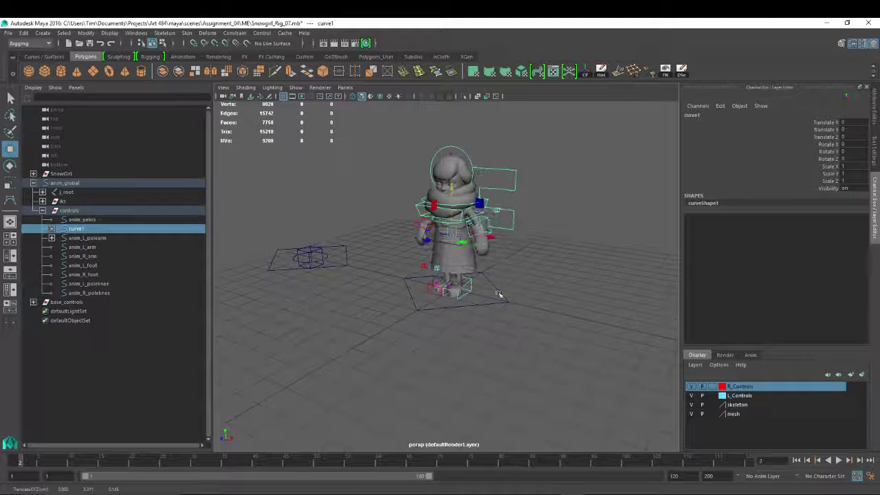
# Test the anim_global control by moving and uniformly scaling the whole rig, undo the changes and clear the selection.
pyautogui.click(500, 293)
pyautogui.moveTo(427, 303); pyautogui.dragTo(619, 303)
pyautogui.press('r')
pyautogui.hotkey('ctrl', 'z')
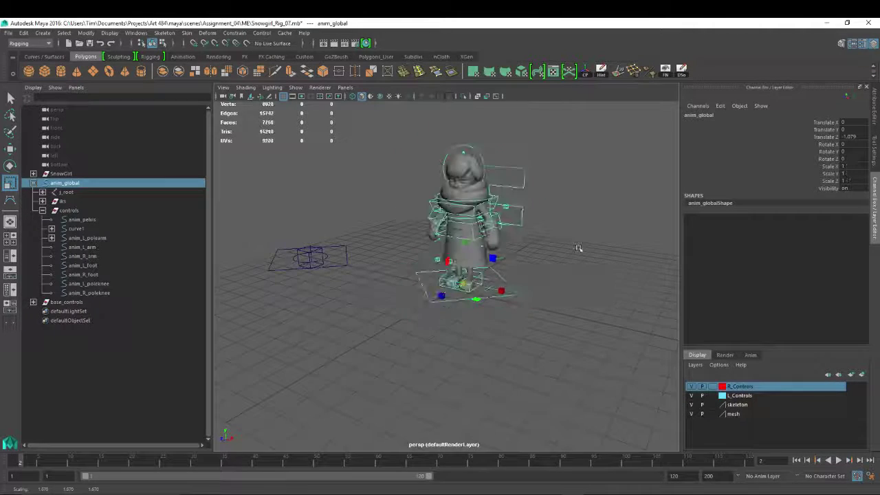
pyautogui.keyDown('alt'); pyautogui.moveTo(574, 261); pyautogui.dragTo(591, 294); pyautogui.keyUp('alt')
pyautogui.click(591, 293)
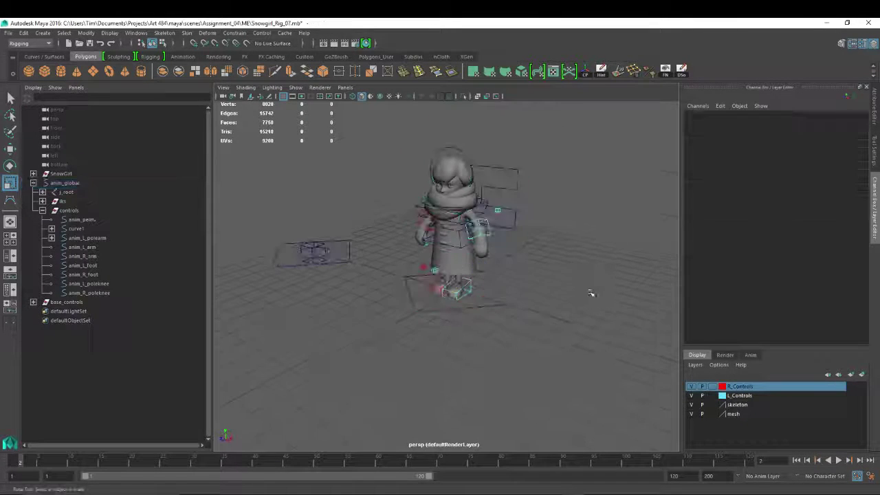
# Examine the whole rig from several angles, including the arm, knee and foot controls and the base control shapes beside the character.
pyautogui.press('q')
pyautogui.press('r')
pyautogui.scroll(3, 557, 267)
pyautogui.keyDown('alt'); pyautogui.moveTo(557, 267); pyautogui.dragTo(596, 215); pyautogui.keyUp('alt')
pyautogui.keyDown('alt'); pyautogui.moveTo(595, 216); pyautogui.dragTo(590, 274, button='middle'); pyautogui.keyUp('alt')
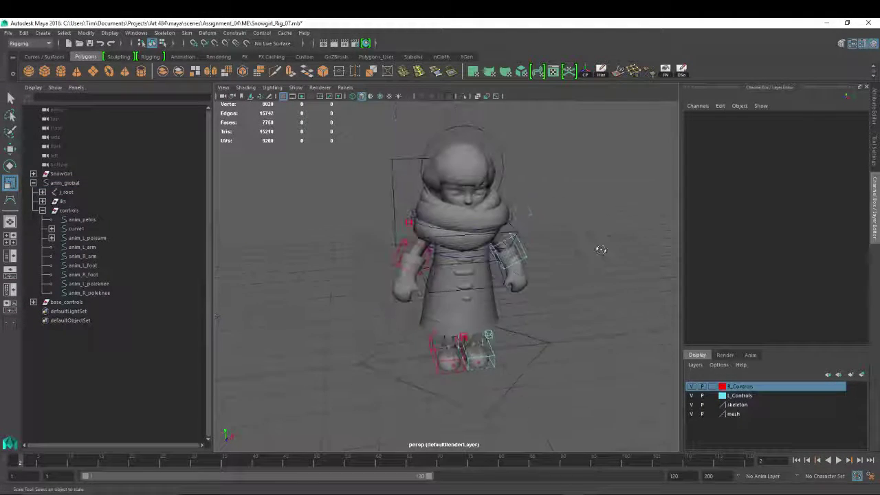
pyautogui.keyDown('alt'); pyautogui.moveTo(601, 249); pyautogui.dragTo(505, 172); pyautogui.keyUp('alt')
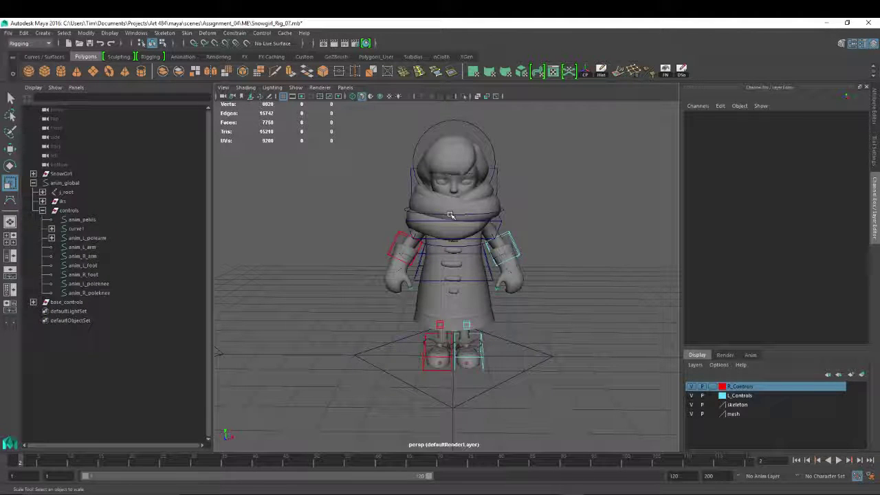
pyautogui.scroll(-5, 383, 191)
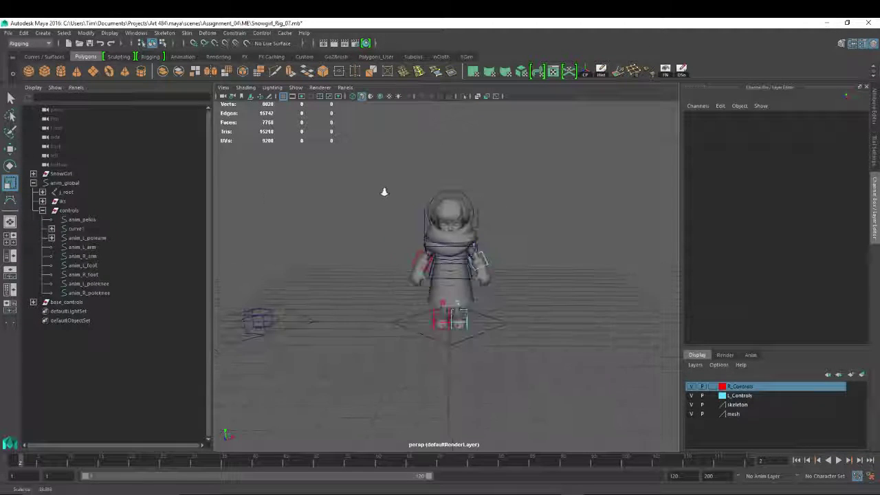
pyautogui.keyDown('alt'); pyautogui.moveTo(383, 190); pyautogui.dragTo(479, 232); pyautogui.keyUp('alt')
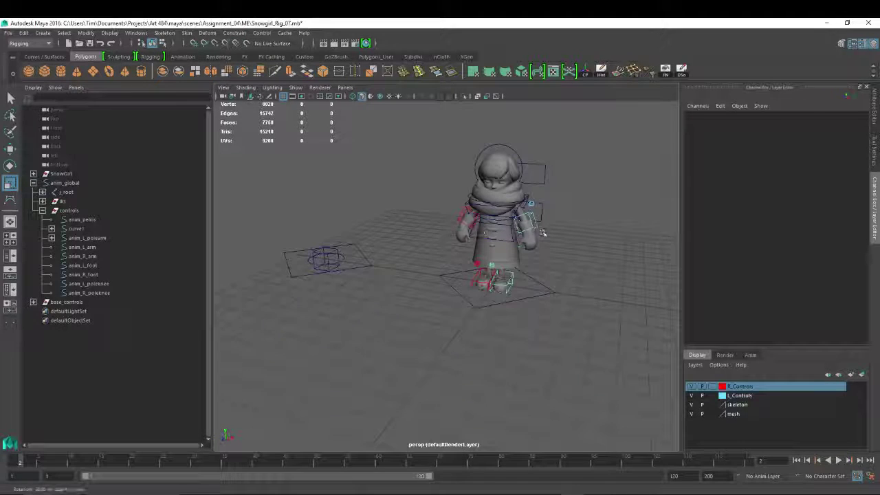
pyautogui.keyDown('alt'); pyautogui.moveTo(564, 231); pyautogui.dragTo(481, 269); pyautogui.keyUp('alt')
pyautogui.keyDown('alt'); pyautogui.moveTo(481, 269); pyautogui.dragTo(473, 252, button='middle'); pyautogui.keyUp('alt')
pyautogui.keyDown('alt'); pyautogui.moveTo(365, 273); pyautogui.dragTo(581, 312, button='right'); pyautogui.keyUp('alt')
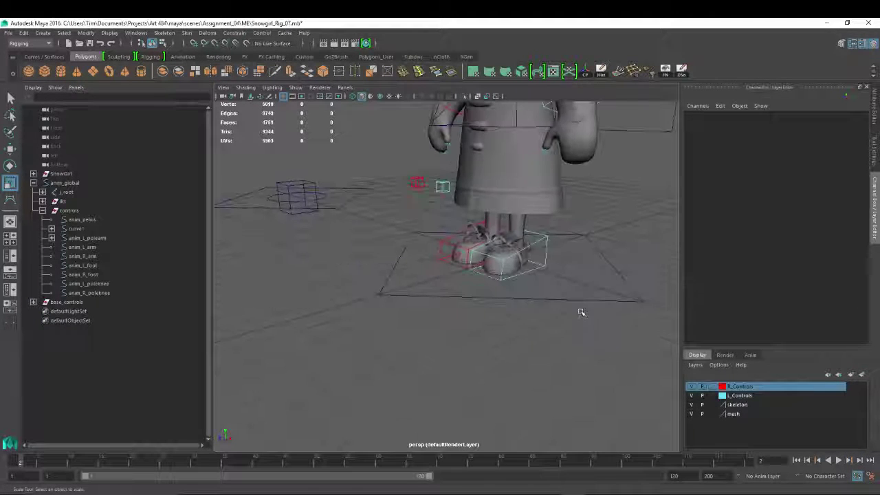
pyautogui.keyDown('alt'); pyautogui.moveTo(581, 313); pyautogui.dragTo(355, 209); pyautogui.keyUp('alt')
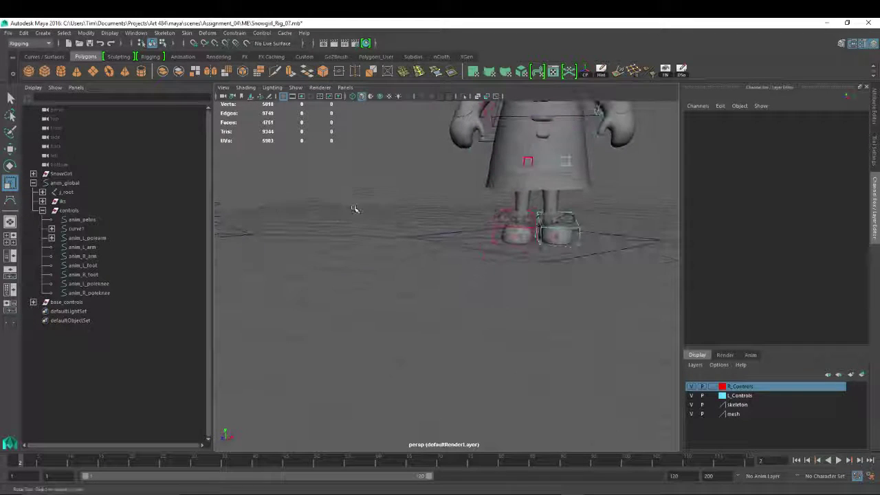
pyautogui.keyDown('alt'); pyautogui.moveTo(588, 248); pyautogui.dragTo(530, 199, button='right'); pyautogui.keyUp('alt')
pyautogui.keyDown('alt'); pyautogui.moveTo(529, 199); pyautogui.dragTo(525, 235, button='middle'); pyautogui.keyUp('alt')
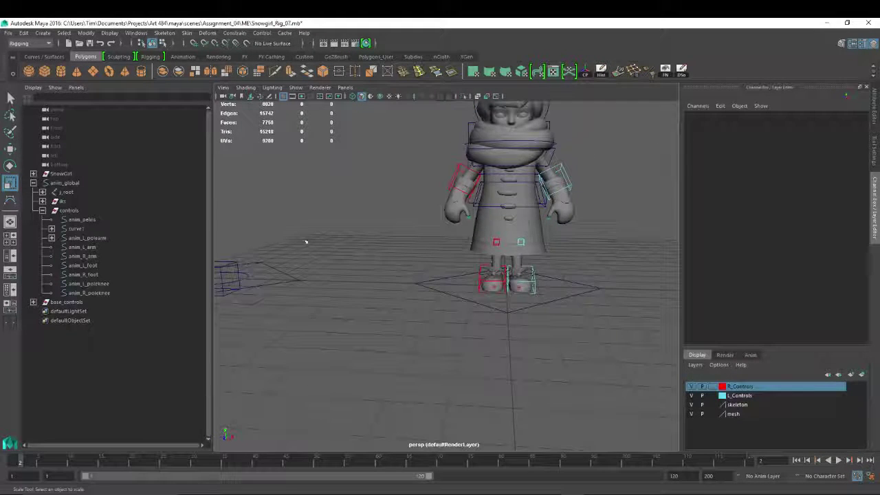
pyautogui.keyDown('alt'); pyautogui.moveTo(306, 241); pyautogui.dragTo(379, 249); pyautogui.keyUp('alt')
pyautogui.keyDown('alt'); pyautogui.moveTo(378, 250); pyautogui.dragTo(369, 218, button='right'); pyautogui.keyUp('alt')
# Duplicate ctrl_square, move the copy out of base_controls to the top level of the hierarchy, and collapse anim_global.
pyautogui.click(303, 281)
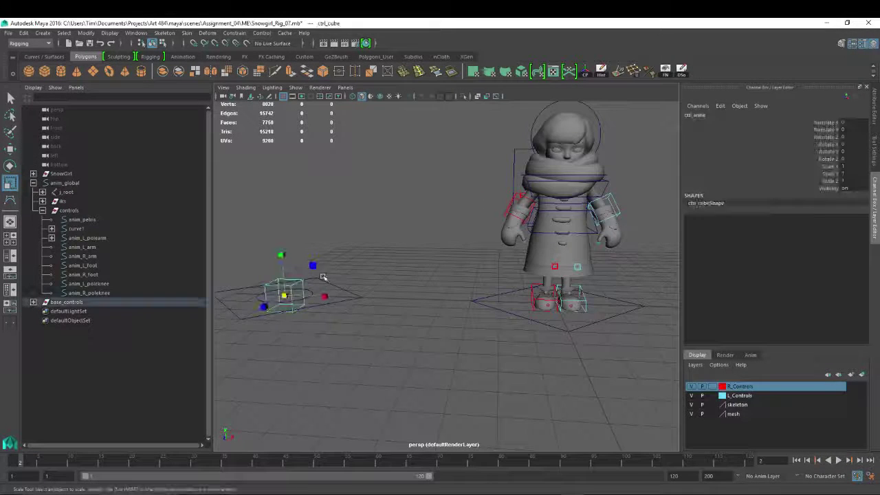
pyautogui.click(345, 285)
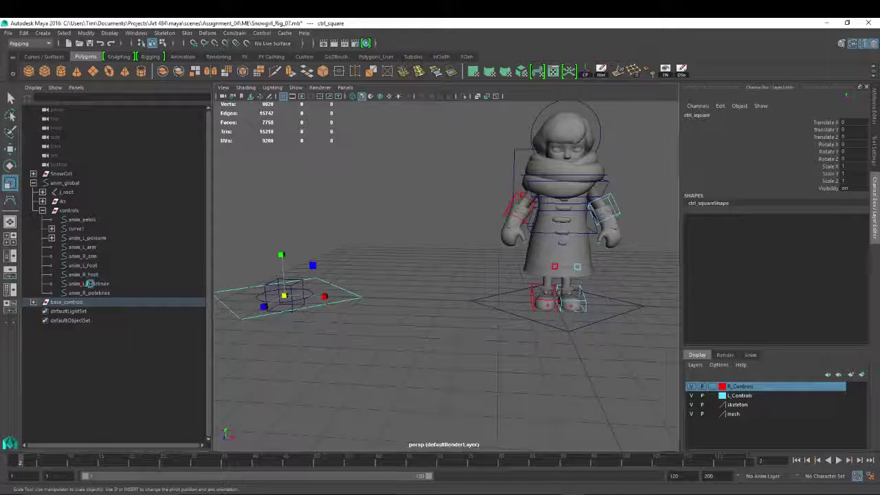
pyautogui.hotkey('ctrl', 'd')
pyautogui.click(33, 302)
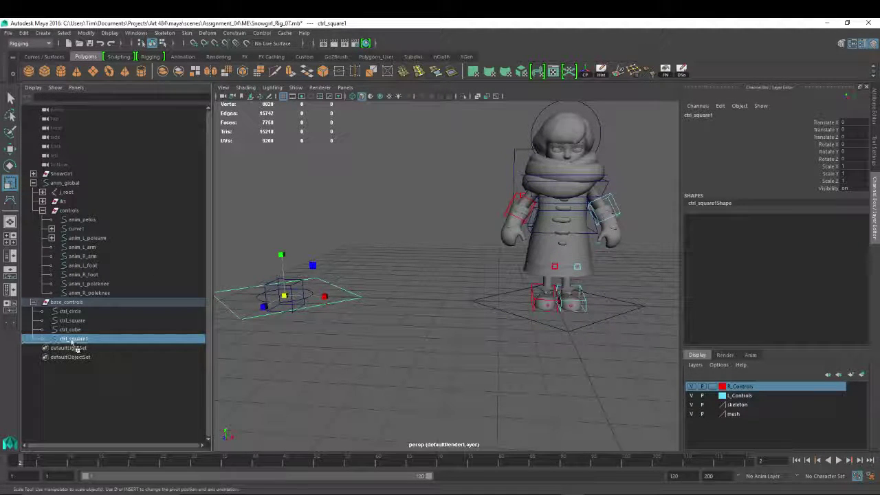
pyautogui.moveTo(74, 342); pyautogui.dragTo(66, 172, button='middle')
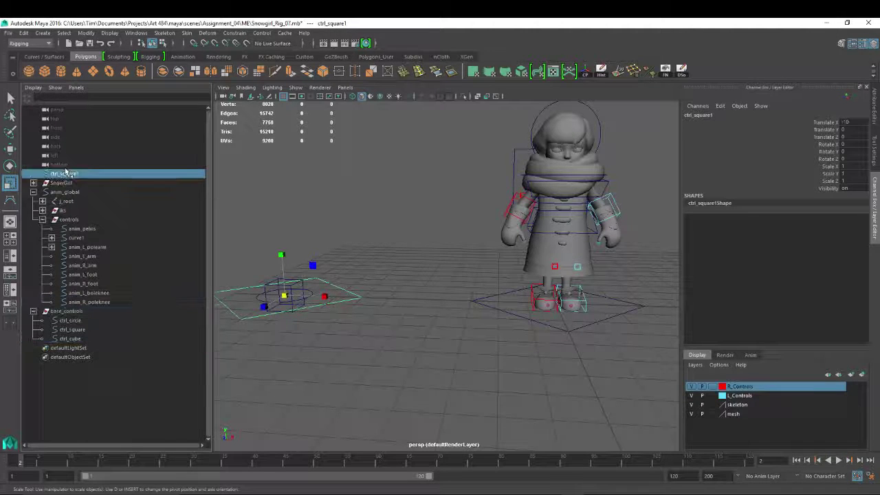
pyautogui.click(33, 192)
# Move the duplicated square along X to about 2.01, beside the character, and show it in the front view.
pyautogui.press('w')
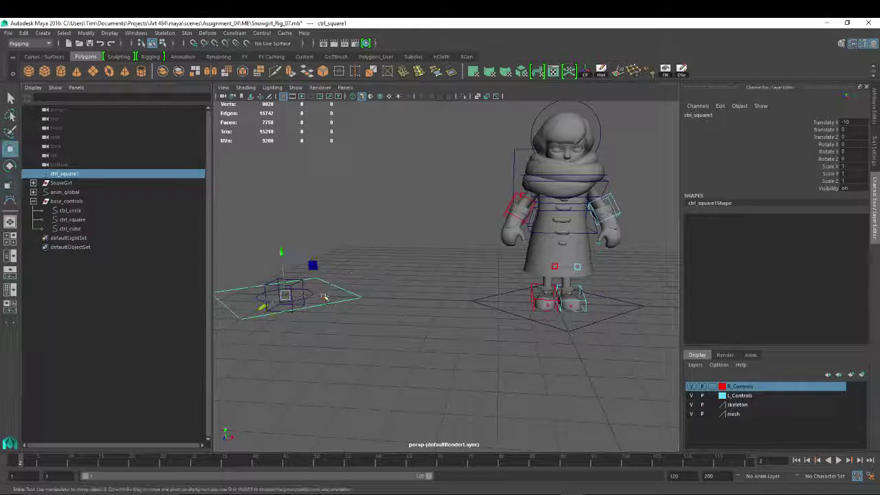
pyautogui.moveTo(325, 296); pyautogui.dragTo(653, 315)
pyautogui.press('space')
pyautogui.keyDown('alt'); pyautogui.moveTo(654, 314); pyautogui.dragTo(497, 302, button='right'); pyautogui.keyUp('alt')
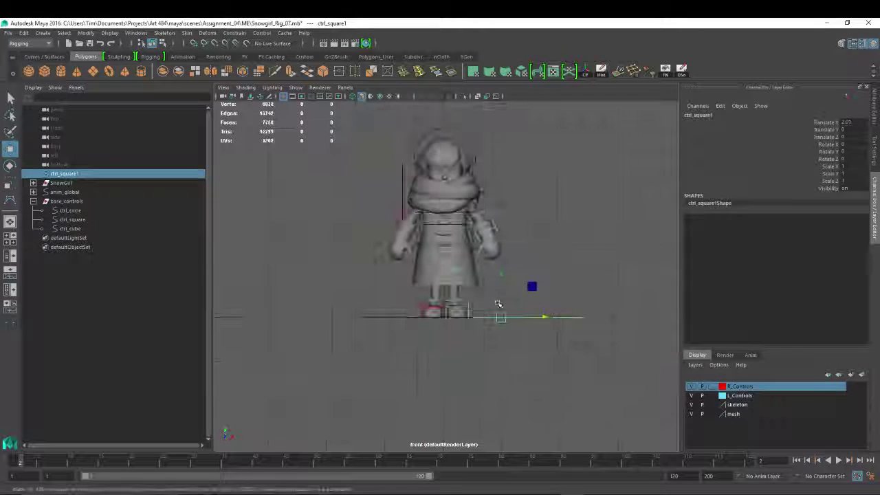
# Rotate the duplicated square upright by setting its Rotate X to 90.
pyautogui.press('e')
pyautogui.moveTo(499, 288); pyautogui.dragTo(499, 336)
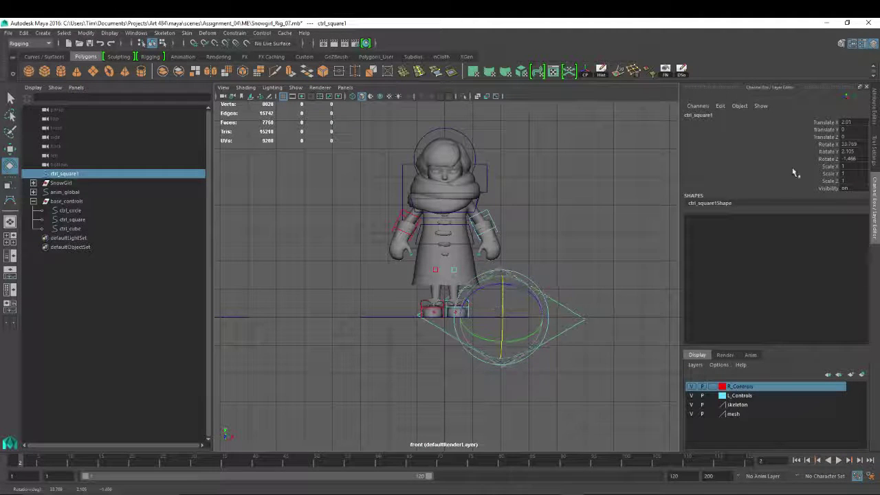
pyautogui.hotkey('ctrl', 'z')
pyautogui.moveTo(505, 294); pyautogui.dragTo(507, 317)
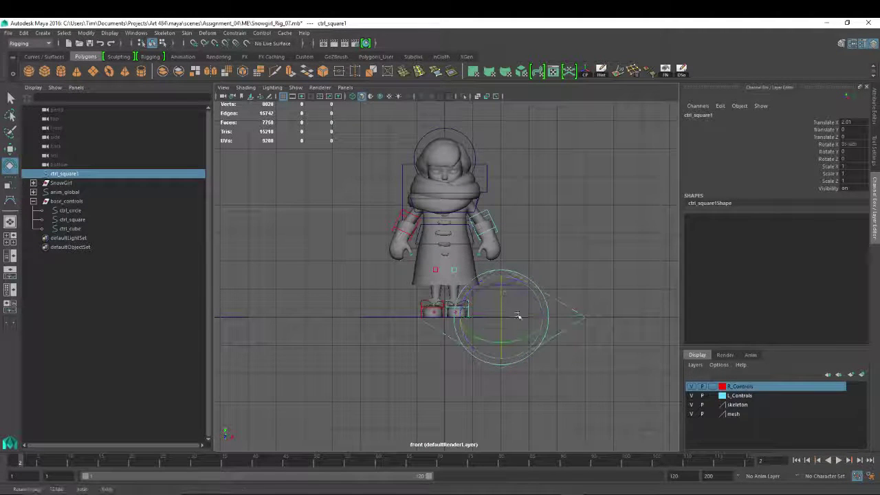
pyautogui.press('Return')
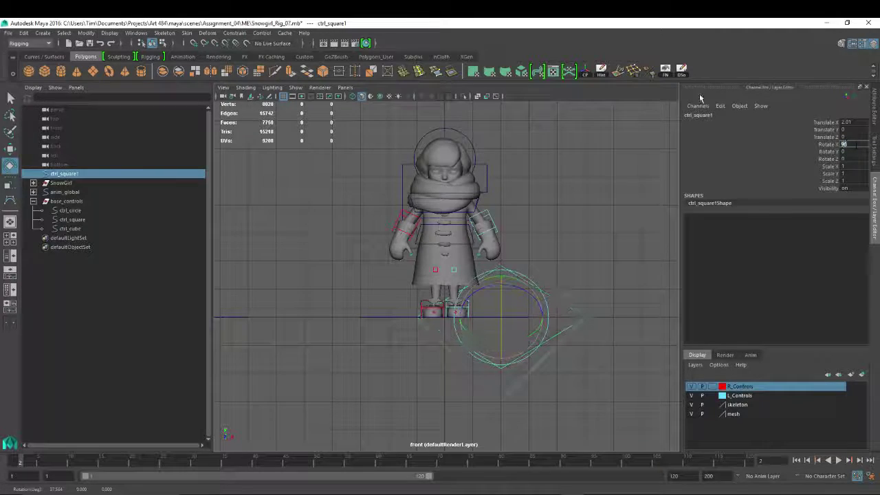
# Raise the square to the character's upper chest and, in wireframe display, snap it to the left clavicle joint.
pyautogui.keyDown('alt'); pyautogui.moveTo(512, 261); pyautogui.dragTo(554, 275, button='right'); pyautogui.keyUp('alt')
pyautogui.press('w')
pyautogui.moveTo(554, 356); pyautogui.dragTo(465, 143)
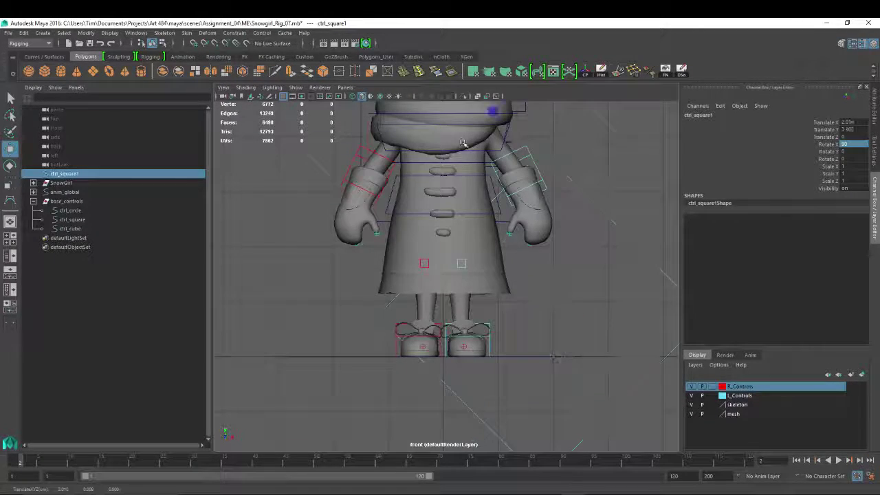
pyautogui.keyDown('alt'); pyautogui.moveTo(465, 143); pyautogui.dragTo(478, 312, button='middle'); pyautogui.keyUp('alt')
pyautogui.keyDown('alt'); pyautogui.moveTo(420, 310); pyautogui.dragTo(642, 328, button='right'); pyautogui.keyUp('alt')
pyautogui.press('4')
pyautogui.keyDown('alt'); pyautogui.moveTo(430, 272); pyautogui.dragTo(554, 321, button='right'); pyautogui.keyUp('alt')
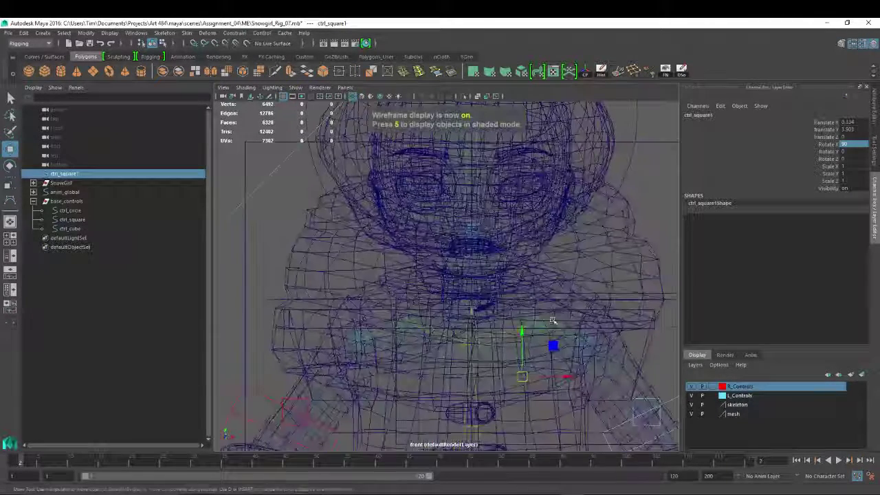
pyautogui.keyDown('alt'); pyautogui.moveTo(554, 320); pyautogui.dragTo(487, 234, button='middle'); pyautogui.keyUp('alt')
pyautogui.press('v')
pyautogui.moveTo(454, 292); pyautogui.dragTo(471, 242)
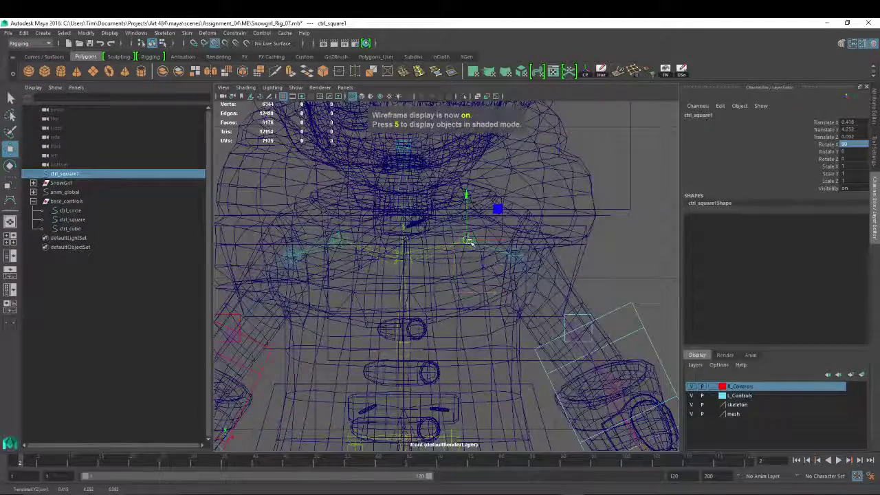
pyautogui.keyDown('alt'); pyautogui.moveTo(533, 265); pyautogui.dragTo(481, 244, button='right'); pyautogui.keyUp('alt')
pyautogui.keyDown('alt'); pyautogui.moveTo(397, 266); pyautogui.dragTo(490, 284, button='right'); pyautogui.keyUp('alt')
# Rename the duplicated square control as anim_L_clavicle.
pyautogui.click(701, 114)
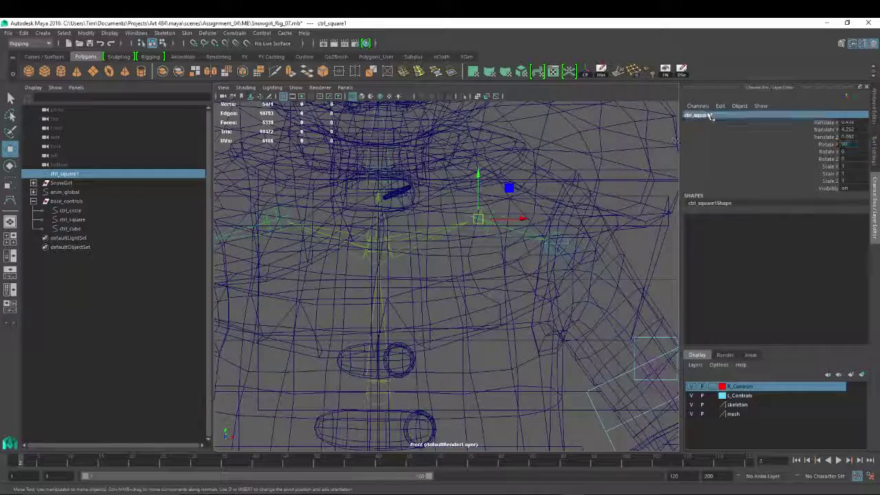
pyautogui.write('anim_l')
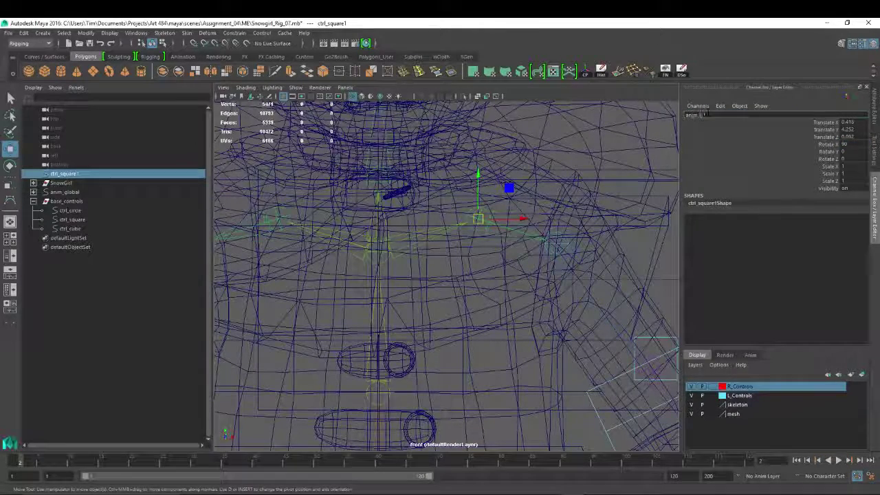
pyautogui.write('_clavicle')
pyautogui.press('Return')
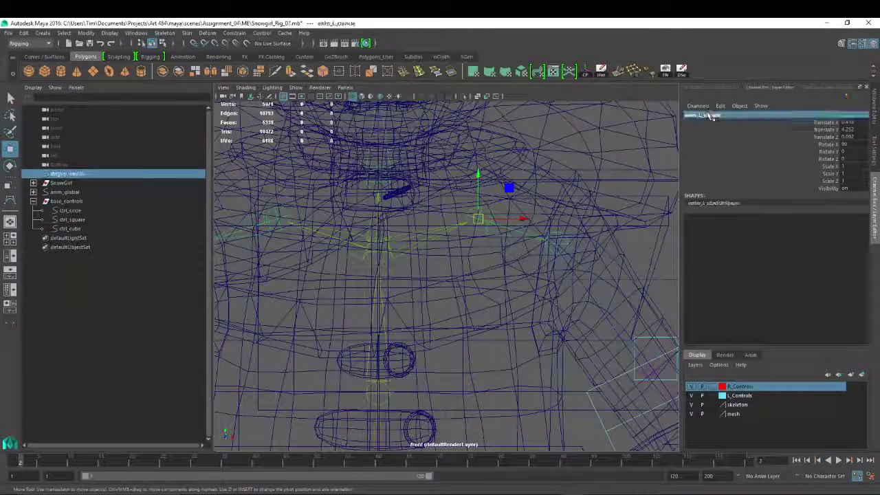
# Examine the placement and size of anim_L_clavicle around the left shoulder in the front view.
pyautogui.keyDown('alt'); pyautogui.moveTo(435, 210); pyautogui.dragTo(378, 226, button='right'); pyautogui.keyUp('alt')
pyautogui.scroll(-5, 496, 246)
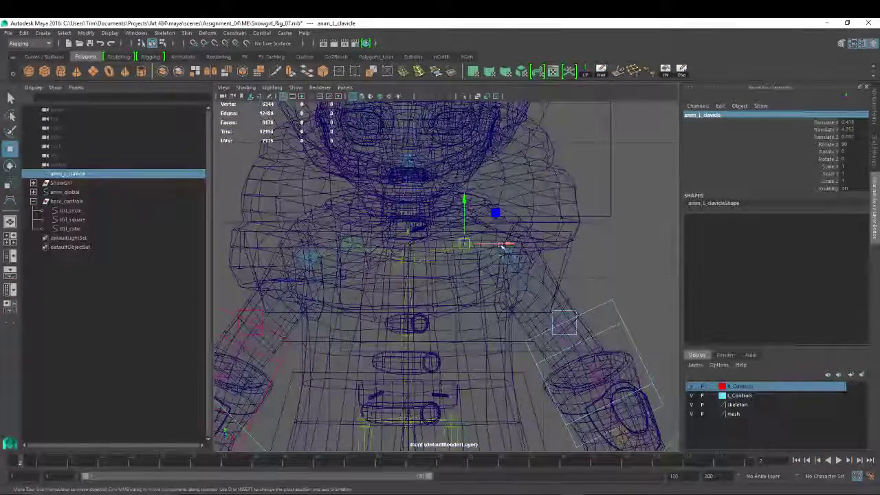
pyautogui.scroll(5, 520, 202)
pyautogui.scroll(3, 565, 254)
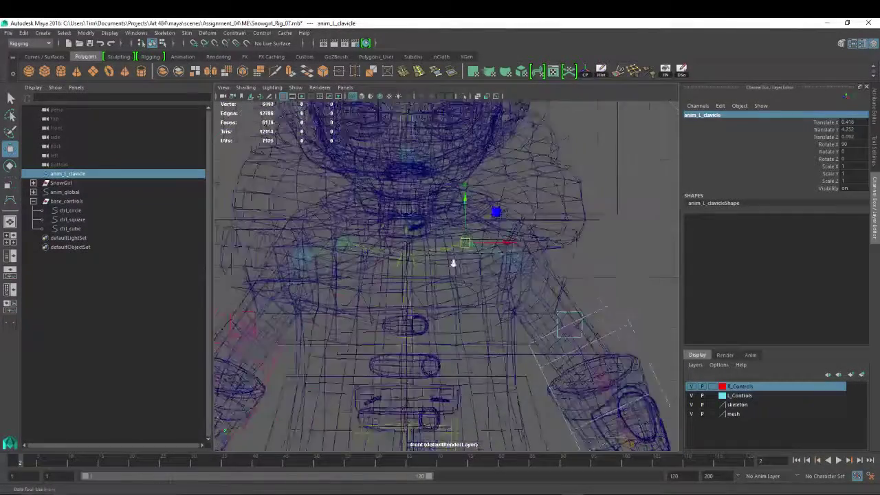
pyautogui.scroll(-5, 517, 259)
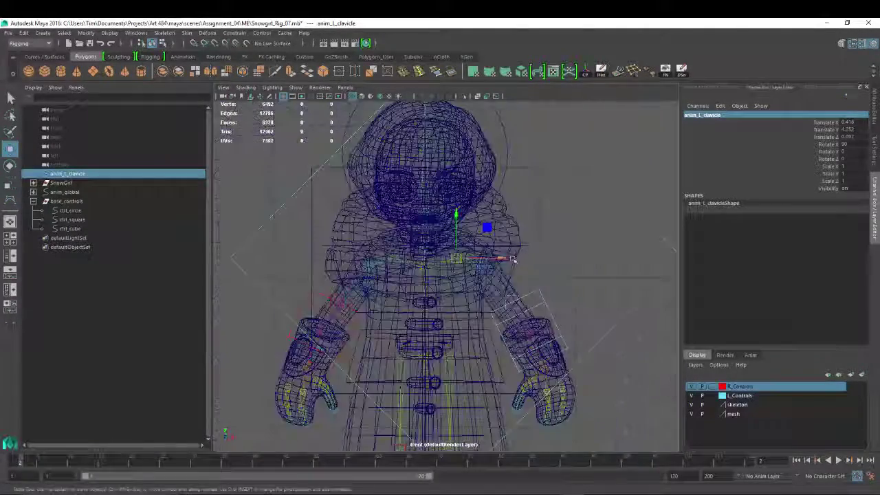
pyautogui.scroll(2, 369, 253)
pyautogui.press('space')
pyautogui.moveTo(467, 255); pyautogui.dragTo(397, 291)
pyautogui.scroll(5, 413, 289)
pyautogui.press('space')
pyautogui.click(544, 345)
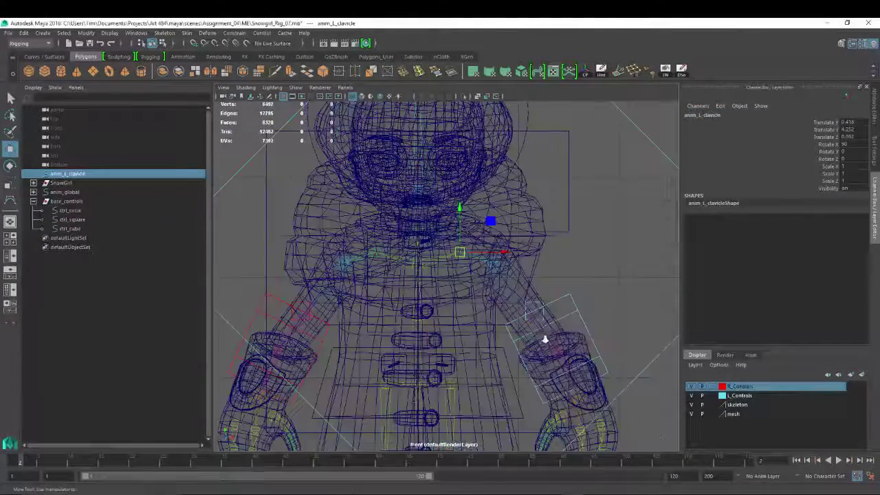
pyautogui.scroll(-8, 543, 330)
pyautogui.scroll(5, 540, 230)
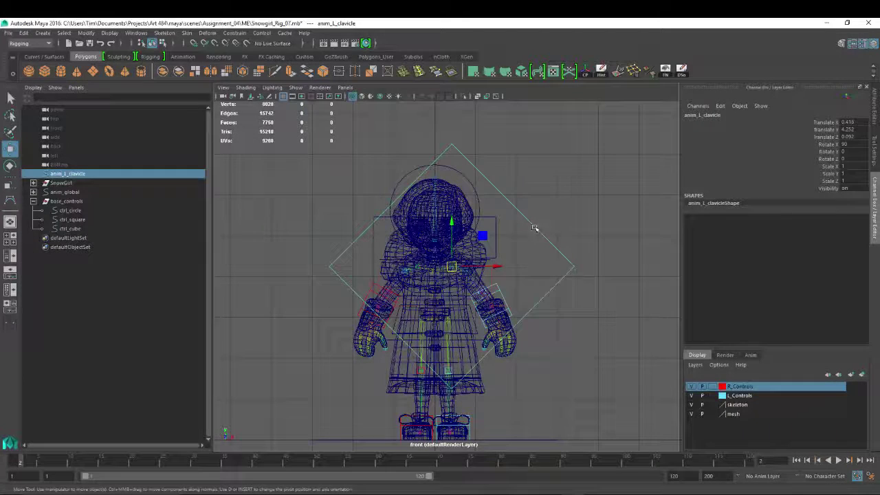
# Scale all control vertices of anim_L_clavicle down to a small diamond and move them outside the left shoulder.
pyautogui.rightClick(535, 227)
pyautogui.click(467, 228)
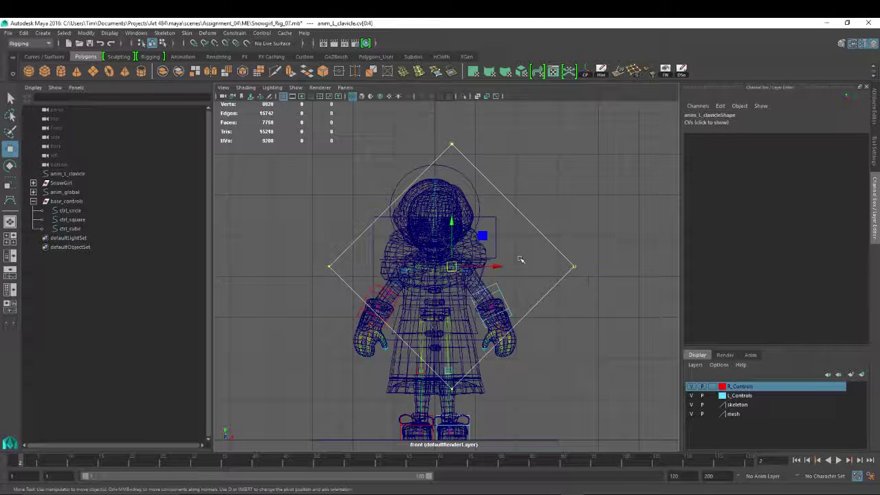
pyautogui.press('r')
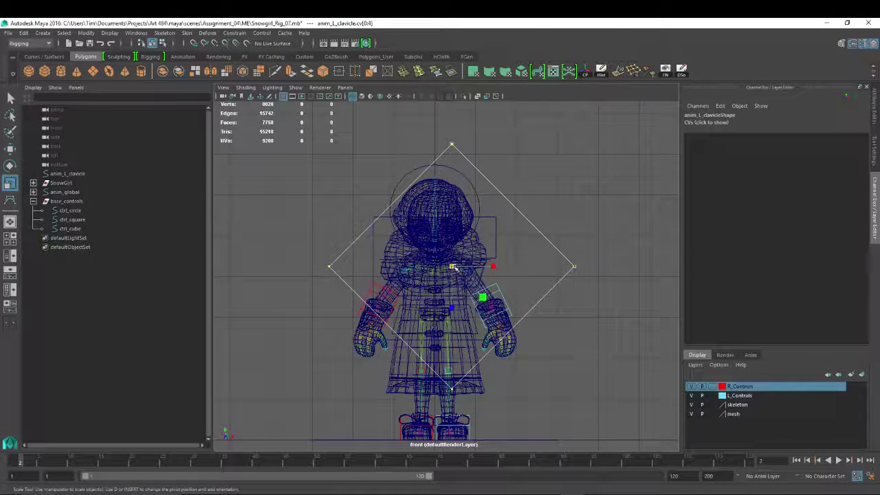
pyautogui.moveTo(454, 268); pyautogui.dragTo(301, 262)
pyautogui.press('w')
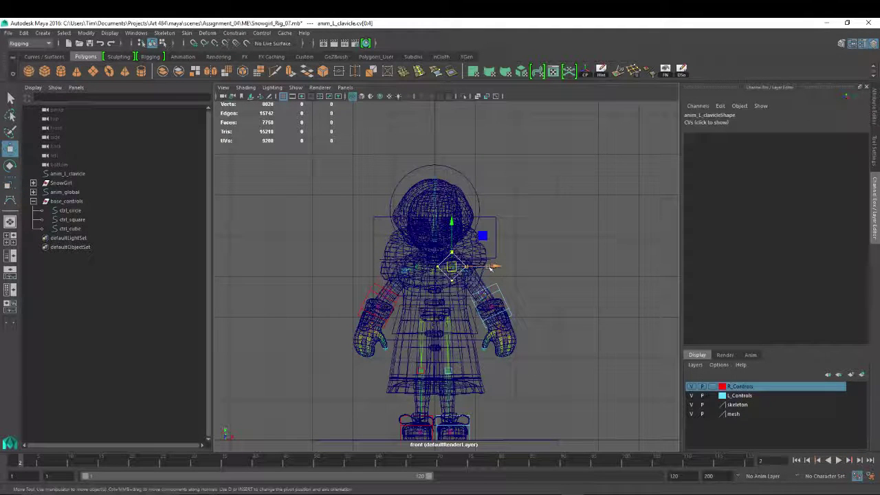
pyautogui.moveTo(452, 267); pyautogui.dragTo(506, 249)
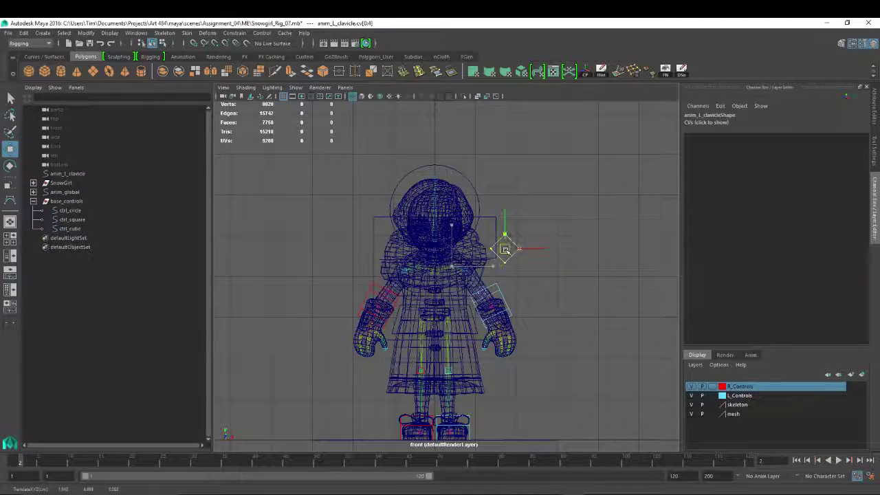
# Reposition the individual control vertices of anim_L_clavicle to form a narrow slanted quadrilateral beside the left shoulder, and return to shaded display.
pyautogui.scroll(5, 441, 231)
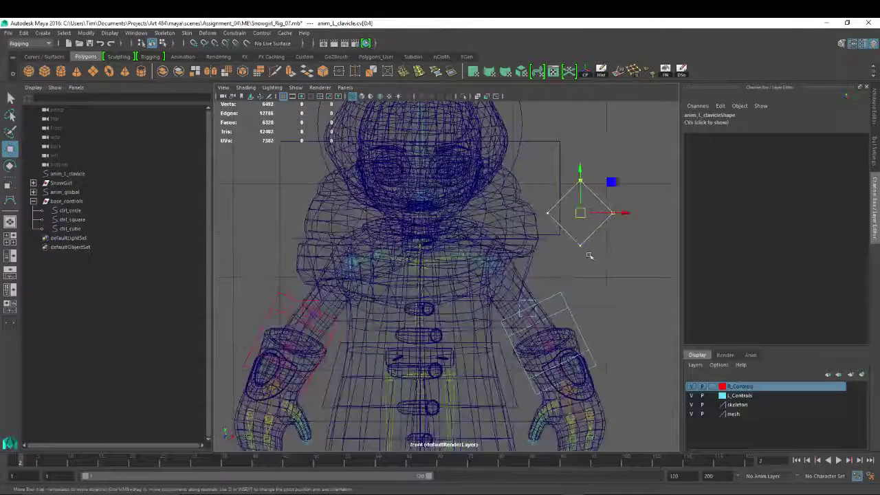
pyautogui.click(581, 246)
pyautogui.moveTo(583, 246); pyautogui.dragTo(576, 255)
pyautogui.moveTo(576, 176)
pyautogui.mouseDown()
pyautogui.moveTo(596, 191)
pyautogui.moveTo(566, 184)
pyautogui.mouseUp()
pyautogui.moveTo(543, 203)
pyautogui.mouseDown()
pyautogui.moveTo(556, 220)
pyautogui.moveTo(538, 197)
pyautogui.mouseUp()
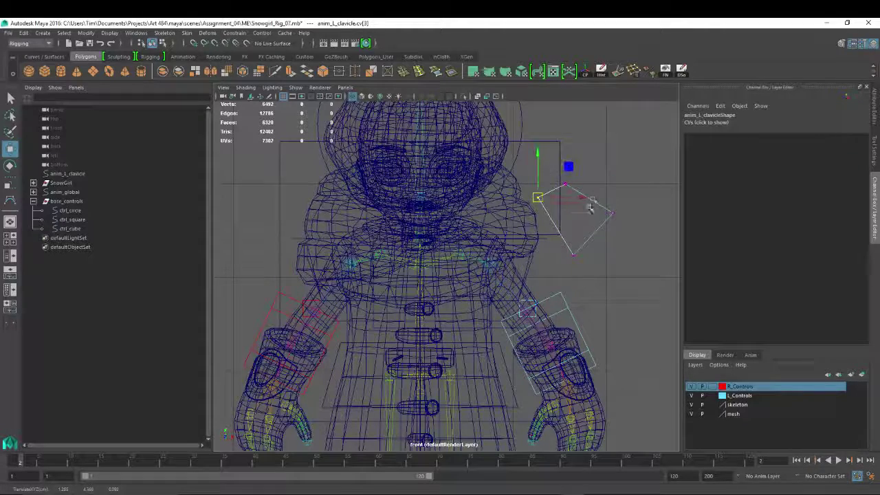
pyautogui.moveTo(596, 199); pyautogui.dragTo(586, 244)
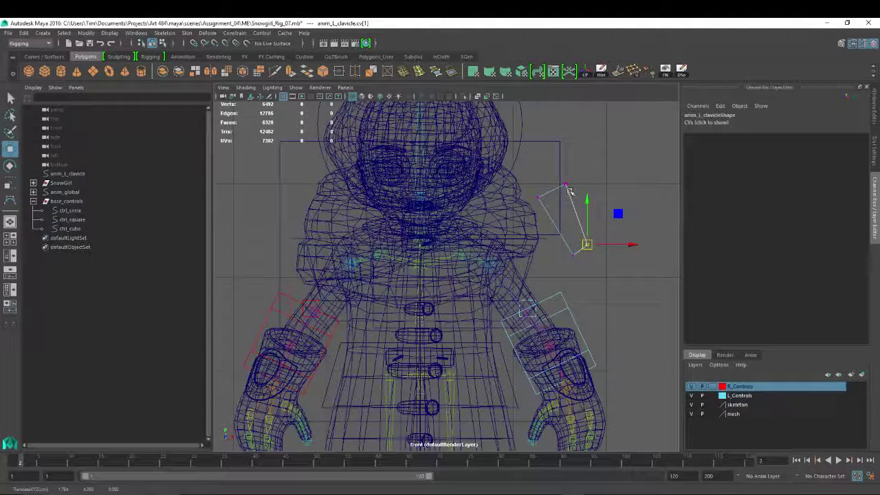
pyautogui.press('5')
pyautogui.moveTo(569, 198); pyautogui.dragTo(572, 204, button='right')
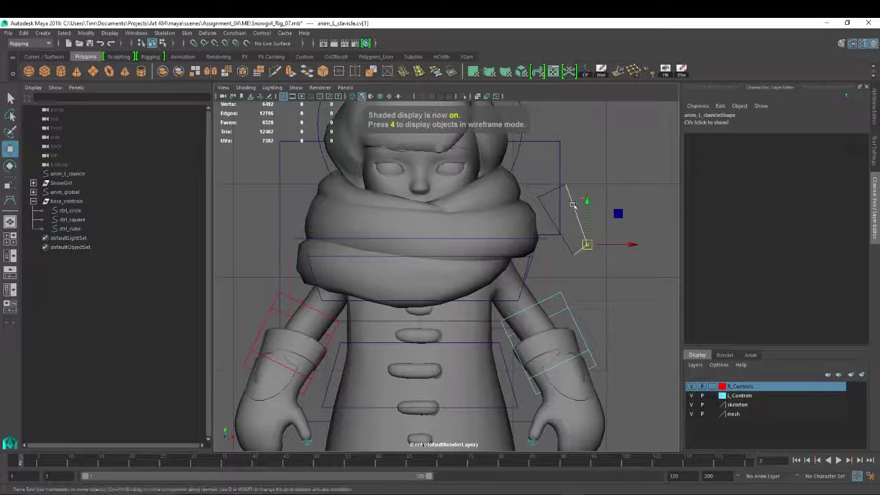
# Return anim_L_clavicle to object mode and freeze all of its transformations.
pyautogui.press('F8')
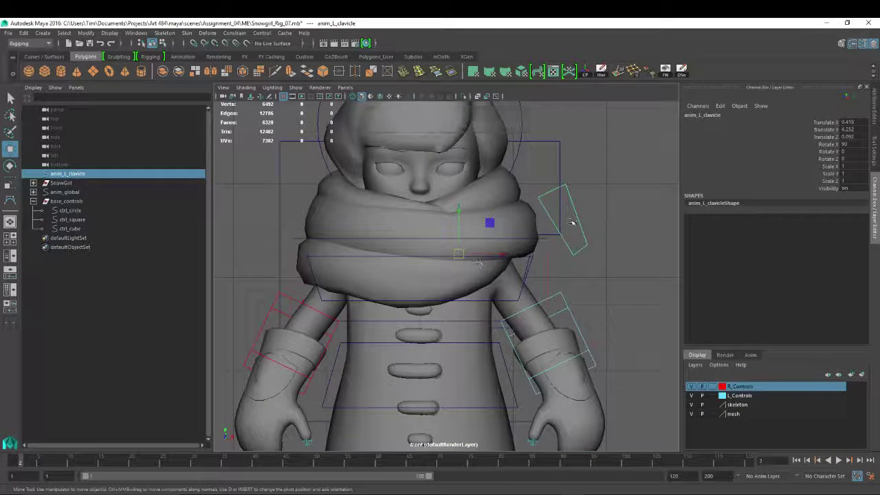
pyautogui.press('space')
pyautogui.moveTo(569, 220); pyautogui.dragTo(617, 222)
pyautogui.press('f')
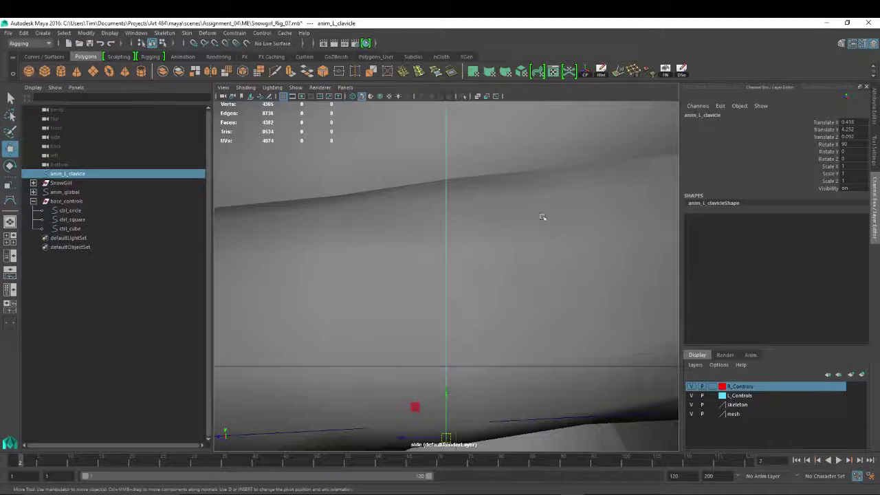
pyautogui.press('space')
pyautogui.moveTo(538, 220); pyautogui.dragTo(546, 251)
pyautogui.scroll(-2, 561, 239)
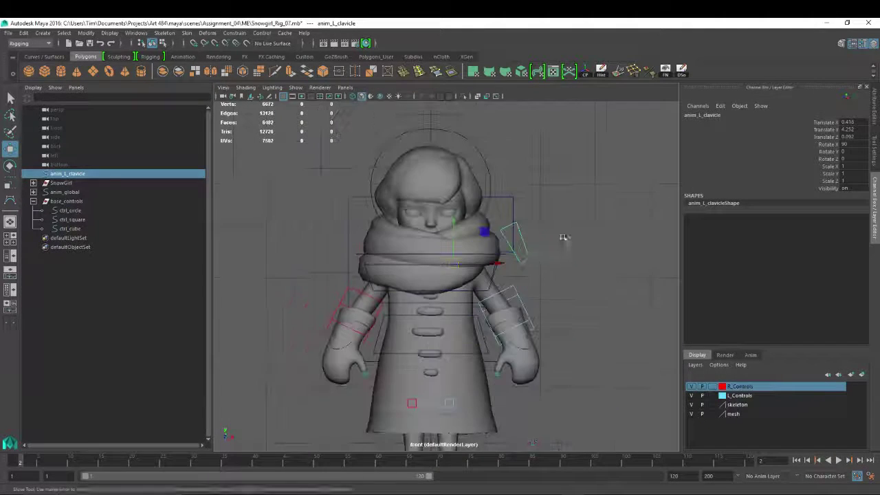
pyautogui.scroll(4, 572, 251)
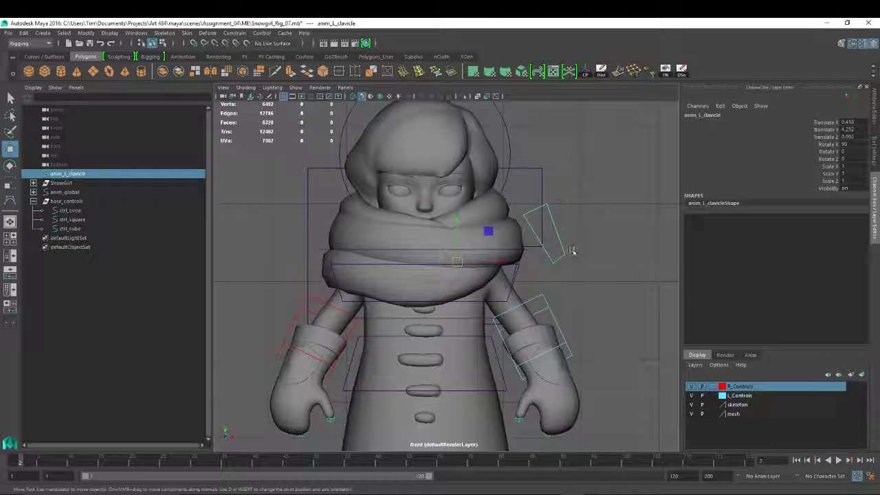
pyautogui.rightClick(828, 122)
pyautogui.moveTo(790, 286)
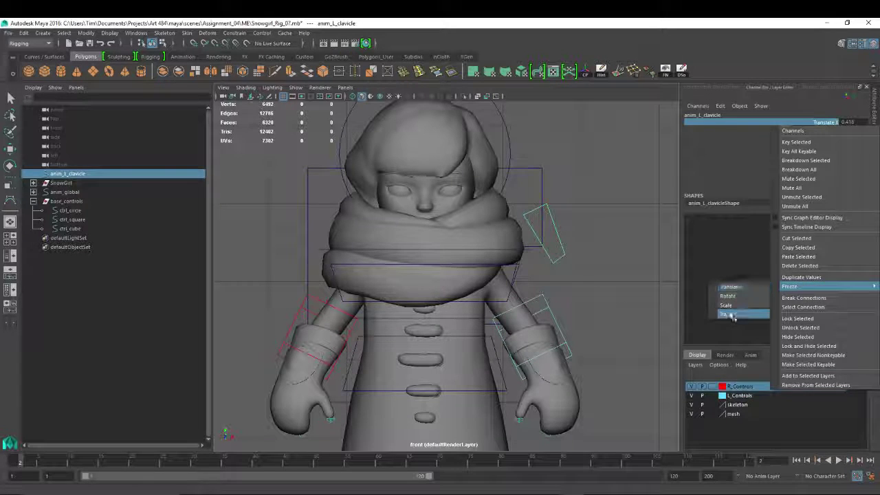
pyautogui.click(730, 314)
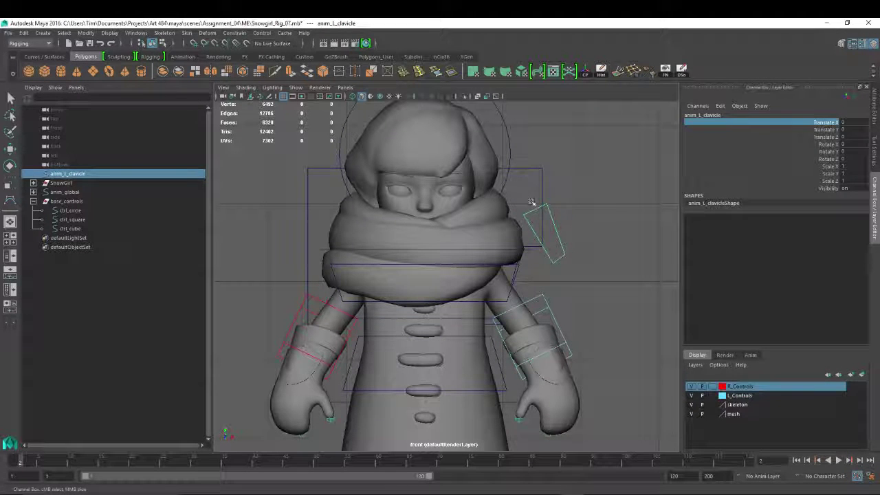
# Group a duplicate of anim_L_clavicle, mirror the group with a Scale X of -1, and move the duplicate out of the group.
pyautogui.hotkey('ctrl', 'g')
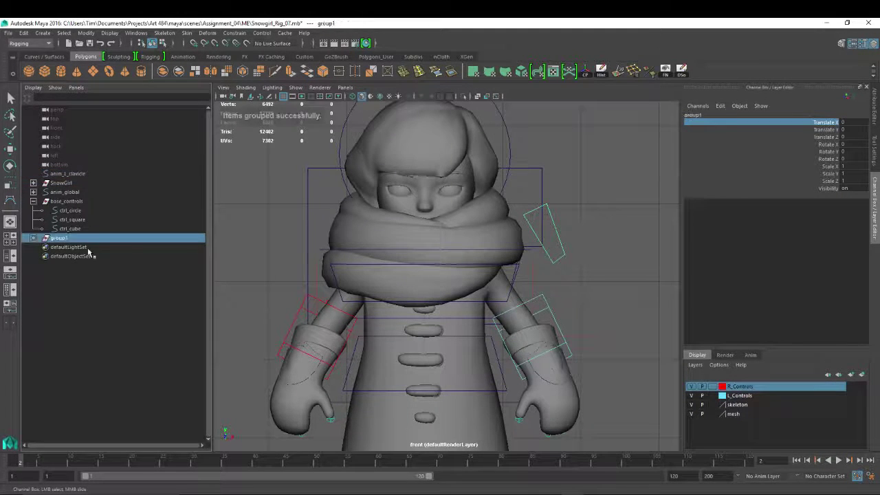
pyautogui.doubleClick(845, 159)
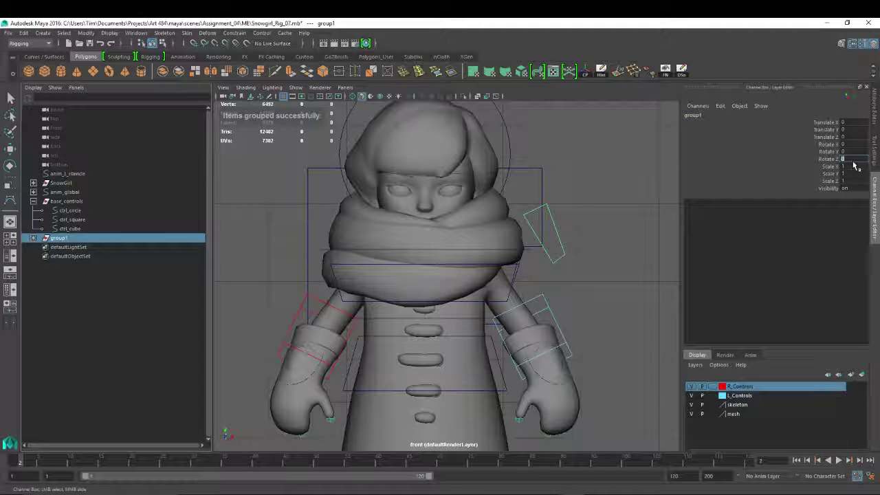
pyautogui.write('-1')
pyautogui.press('Return')
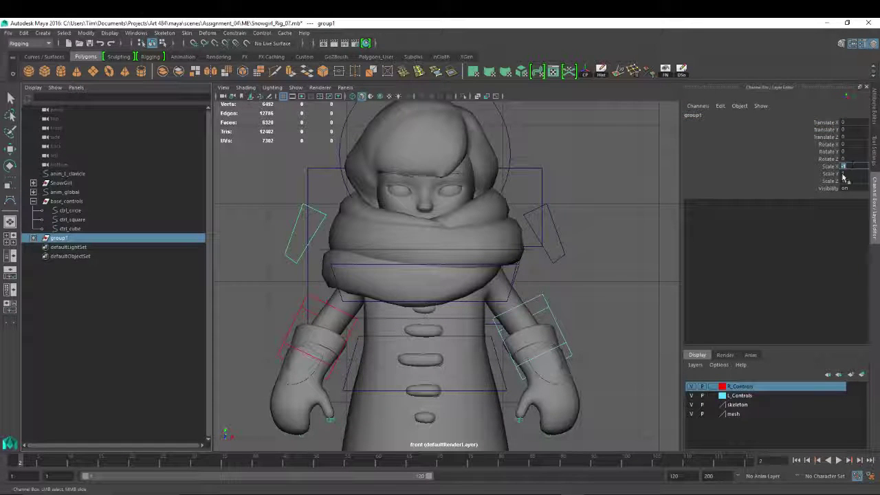
pyautogui.click(32, 238)
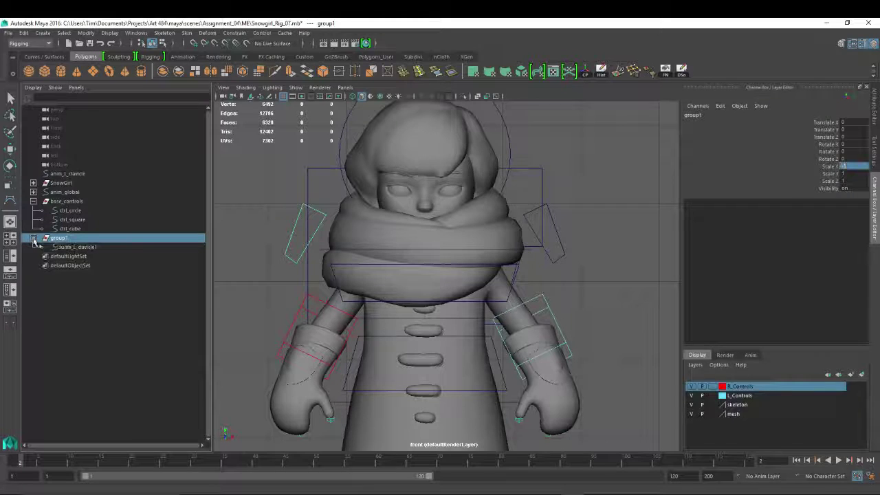
pyautogui.moveTo(66, 249); pyautogui.dragTo(67, 182)
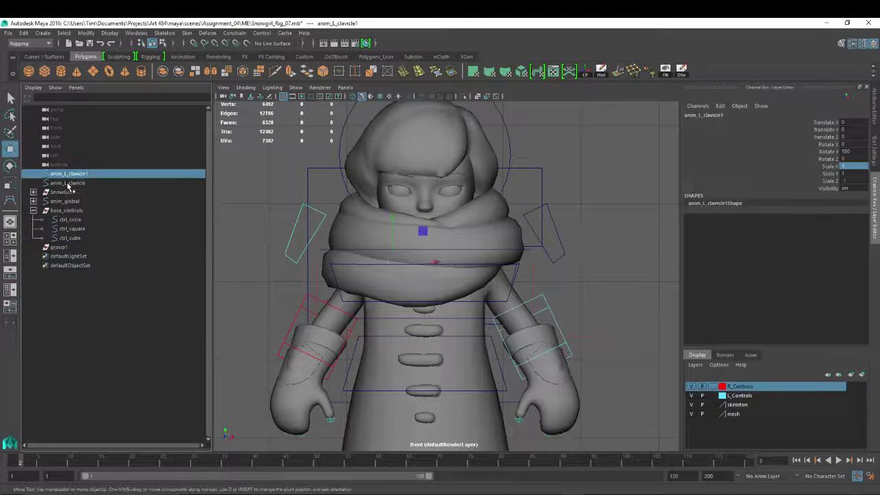
# Rename the mirrored control as anim_R_clavicle and delete the empty group1.
pyautogui.doubleClick(75, 174)
pyautogui.press('Left')
pyautogui.press('Right')
pyautogui.press('Right')
pyautogui.press('Right')
pyautogui.press('Right')
pyautogui.press('Right')
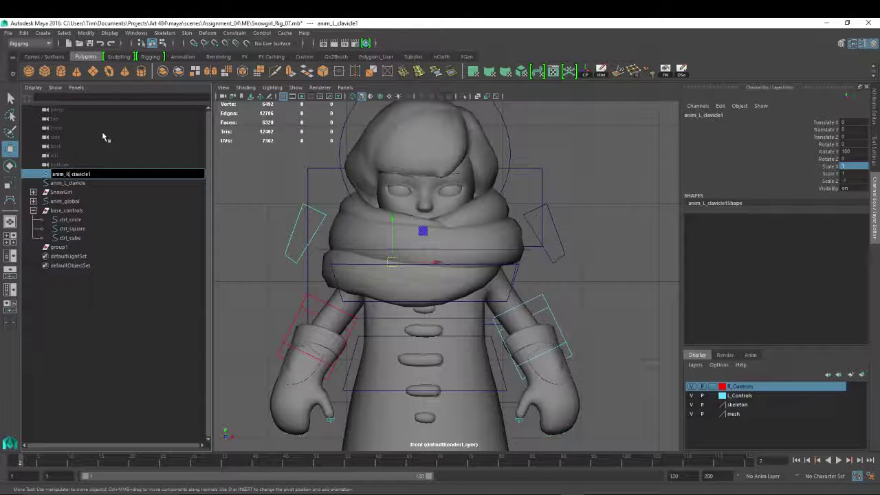
pyautogui.press('BackSpace')
pyautogui.write('R')
pyautogui.press('End')
pyautogui.press('BackSpace')
pyautogui.press('Return')
pyautogui.click(60, 248)
pyautogui.press('Delete')
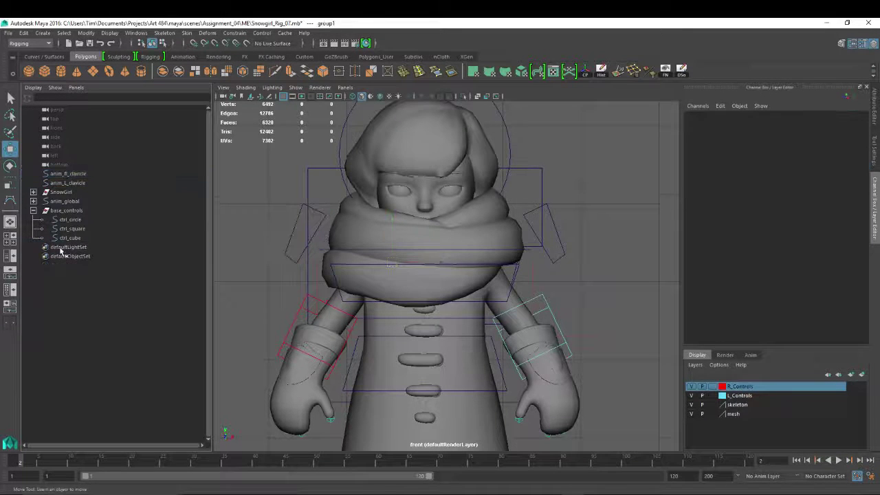
# Add anim_L_clavicle to the L_Controls layer and anim_R_clavicle to the R_Controls layer.
pyautogui.click(555, 239)
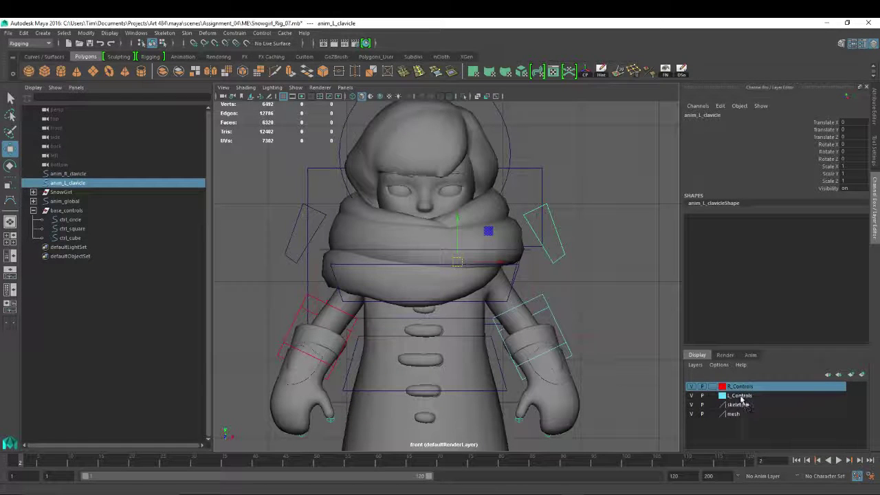
pyautogui.rightClick(741, 396)
pyautogui.click(759, 412)
pyautogui.click(283, 242)
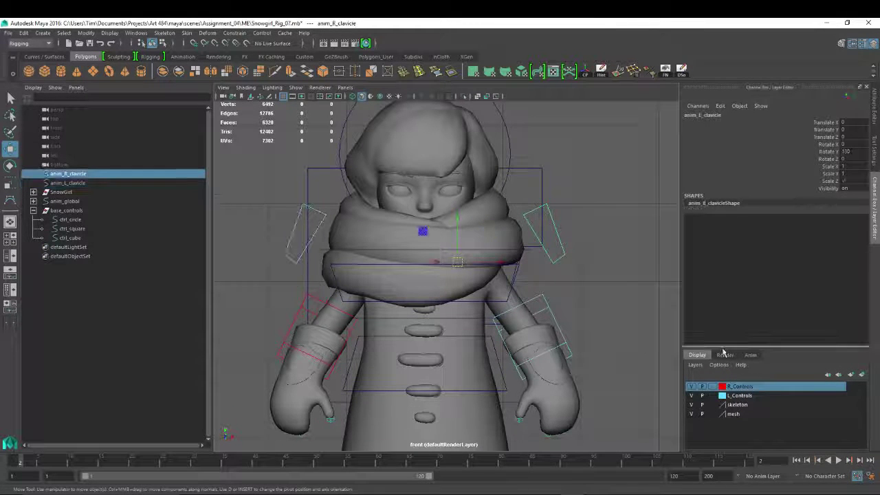
pyautogui.rightClick(741, 386)
pyautogui.click(763, 411)
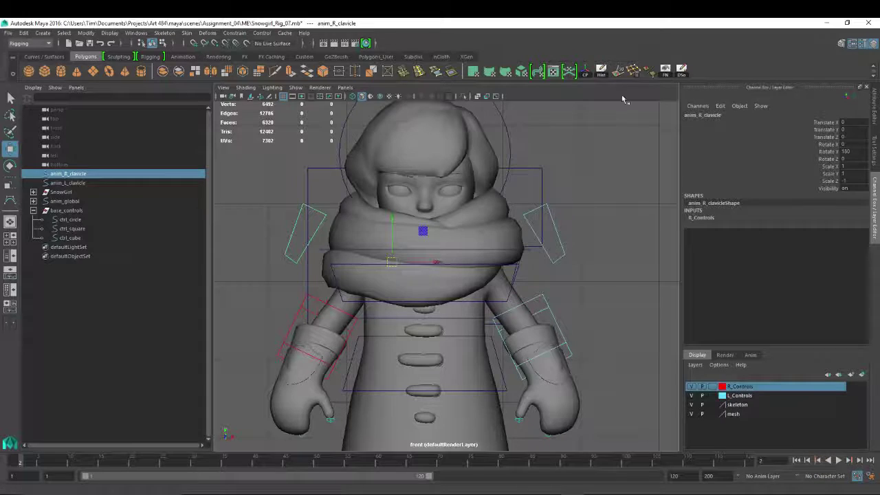
# Orient-constrain the left clavicle joint to anim_L_clavicle, picking the joint in wireframe display.
pyautogui.click(557, 232)
pyautogui.press('4')
pyautogui.scroll(2, 492, 248)
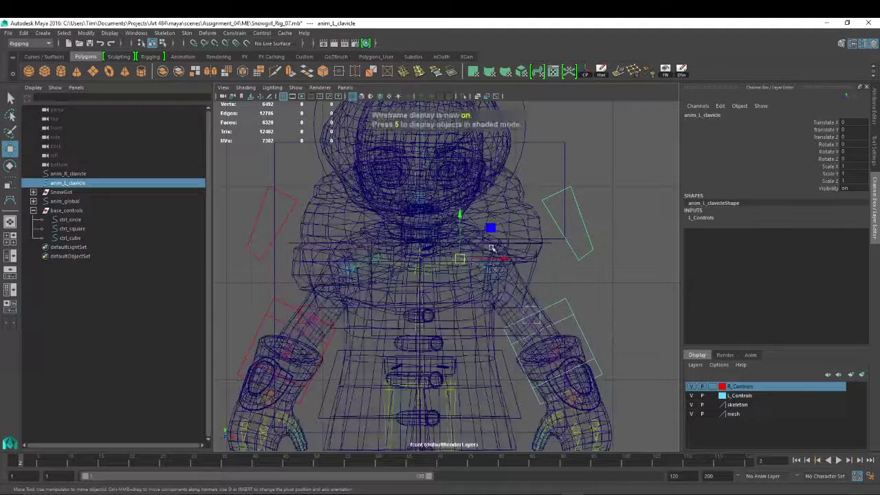
pyautogui.scroll(2, 492, 247)
pyautogui.click(467, 250)
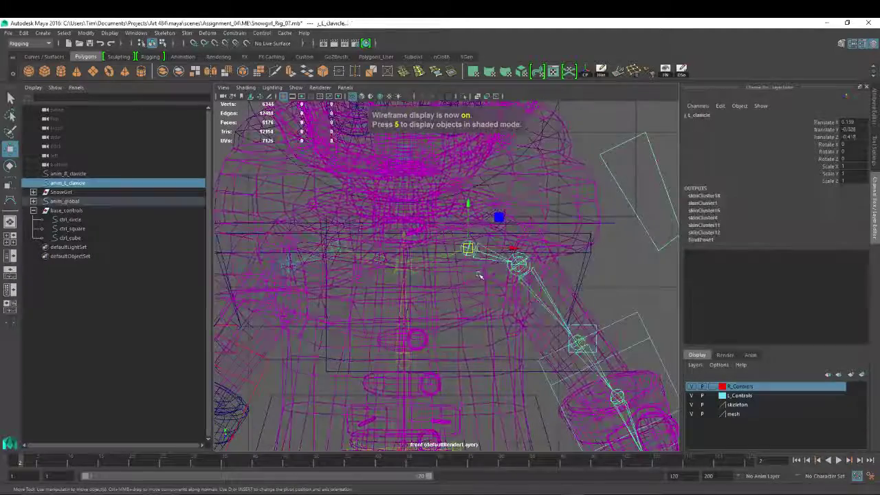
pyautogui.click(244, 34)
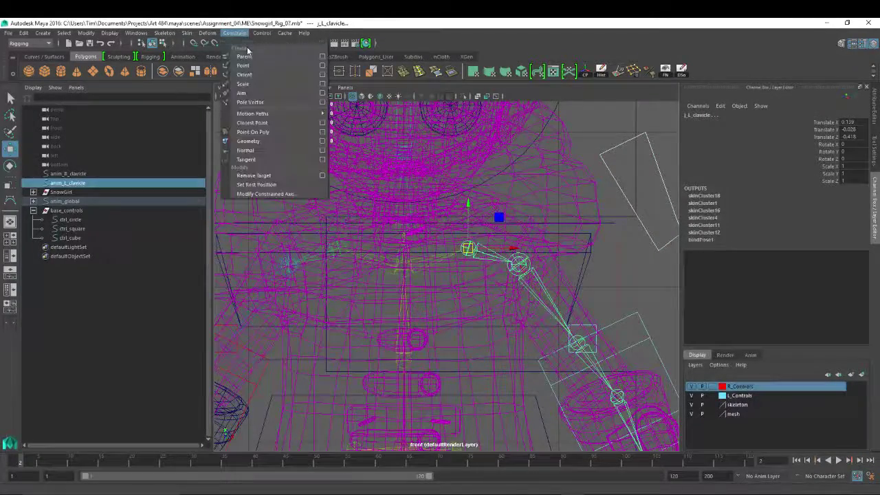
pyautogui.click(256, 76)
# Orient-constrain the right clavicle joint to anim_R_clavicle and return to shaded display.
pyautogui.scroll(-5, 399, 268)
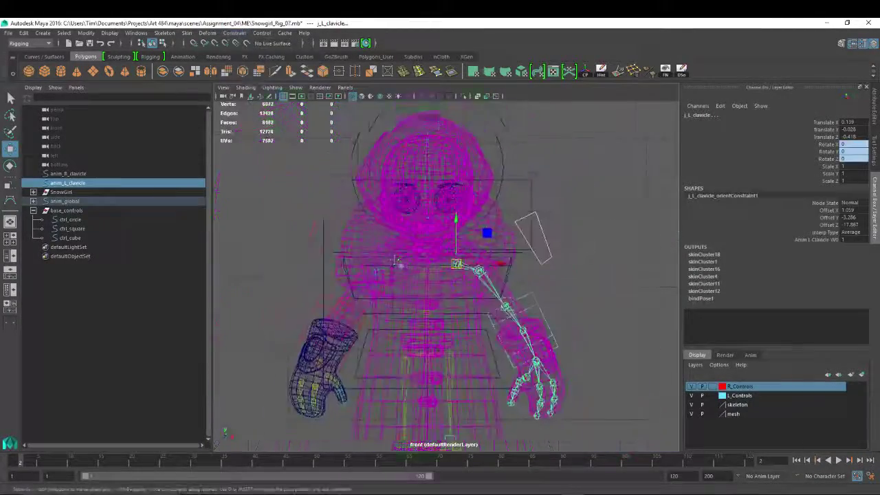
pyautogui.click(397, 266)
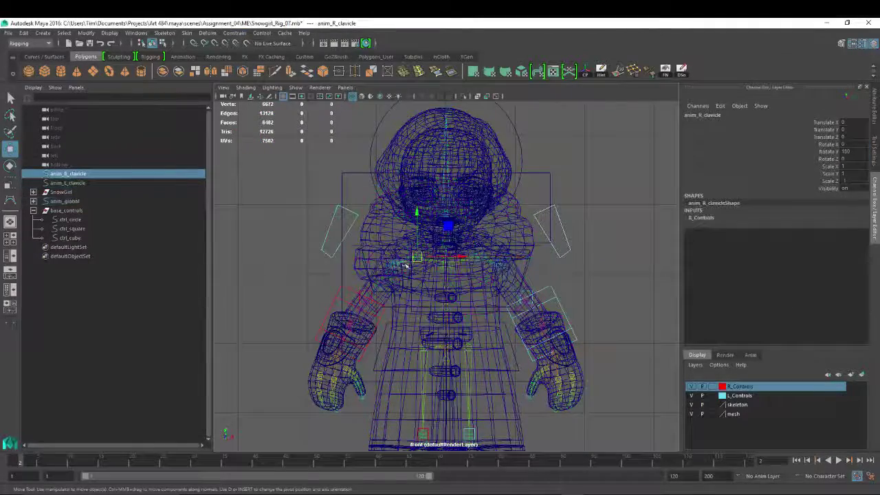
pyautogui.scroll(6, 309, 249)
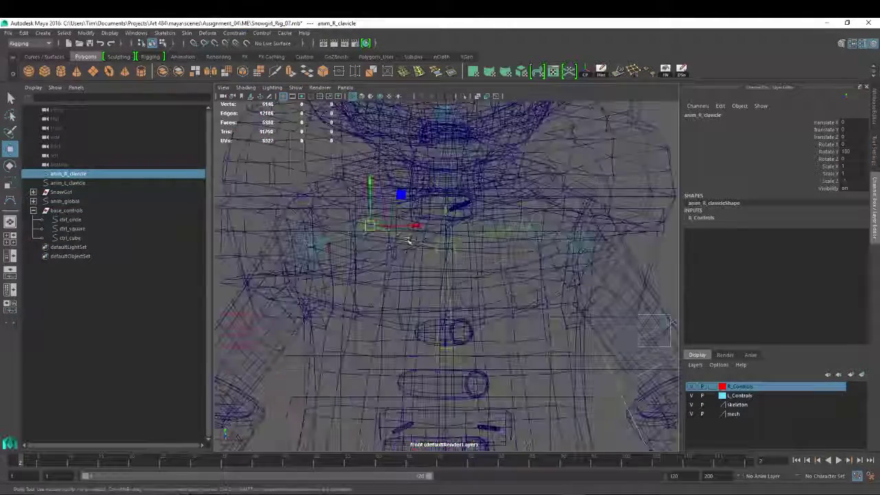
pyautogui.click(365, 232)
pyautogui.click(366, 227)
pyautogui.scroll(-5, 314, 213)
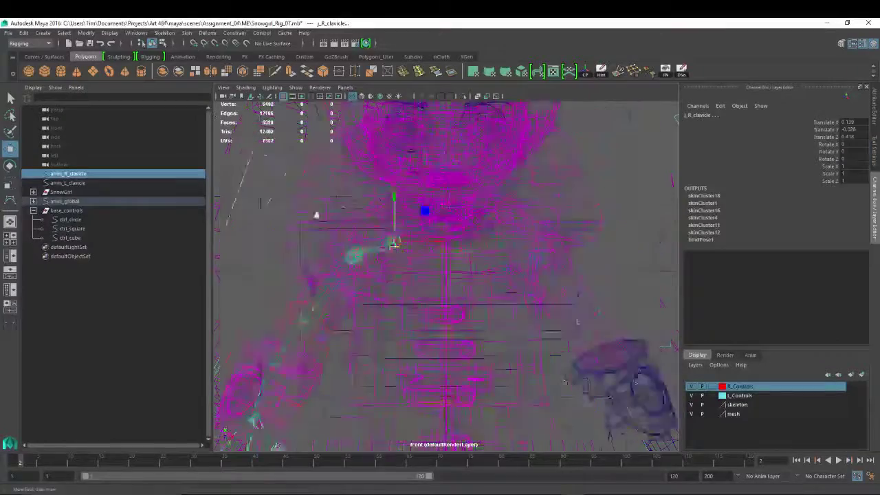
pyautogui.click(237, 34)
pyautogui.click(244, 73)
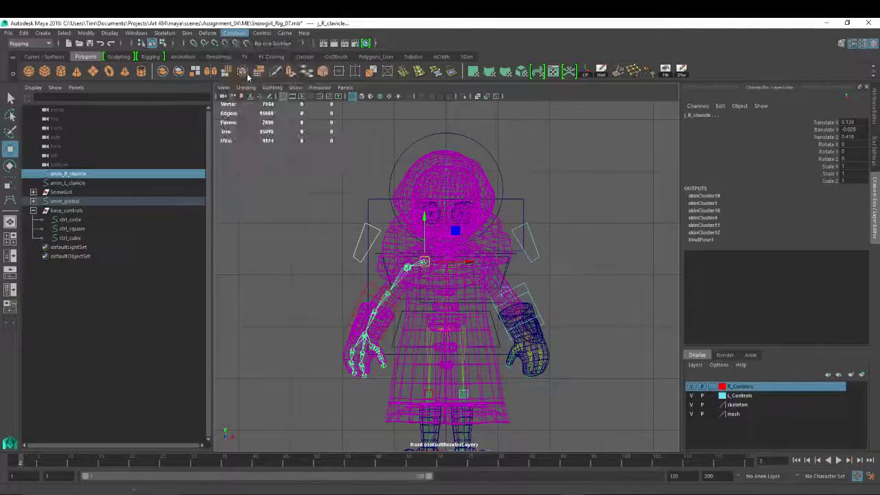
pyautogui.scroll(3, 584, 224)
pyautogui.press('5')
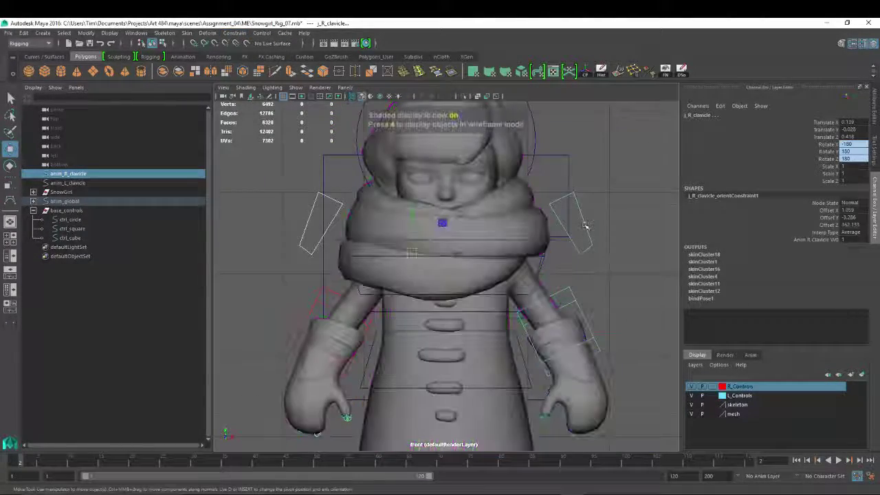
# Test-rotate anim_L_clavicle and anim_R_clavicle in the front view and undo the rotations.
pyautogui.click(585, 206)
pyautogui.hotkey('ctrl', 'z')
pyautogui.hotkey('ctrl', 'z')
pyautogui.hotkey('ctrl', 'z')
pyautogui.hotkey('ctrl', 'z')
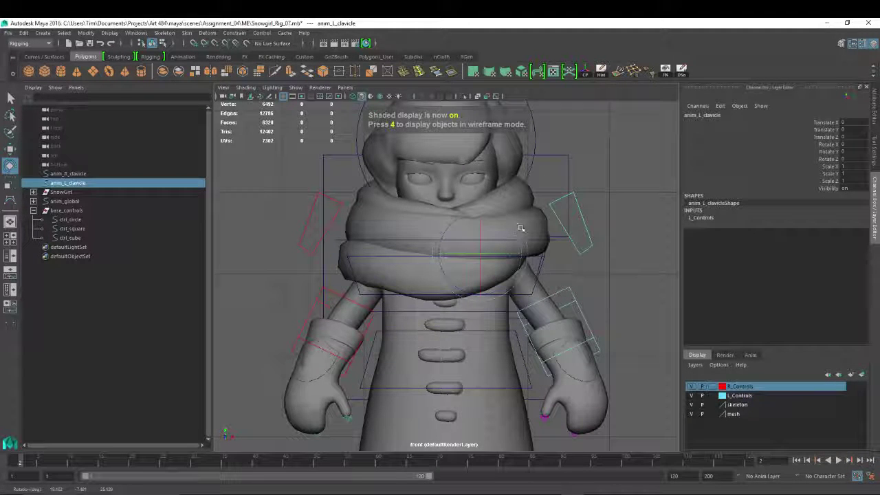
pyautogui.moveTo(520, 227); pyautogui.dragTo(519, 224)
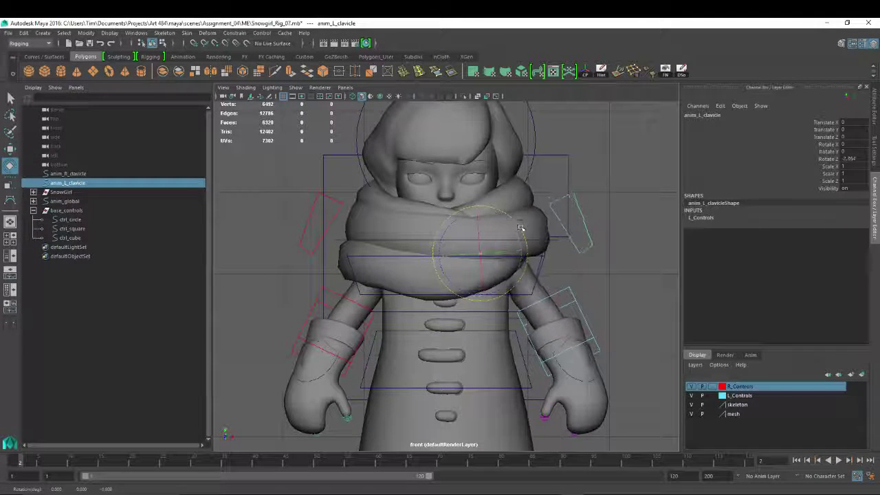
pyautogui.click(313, 231)
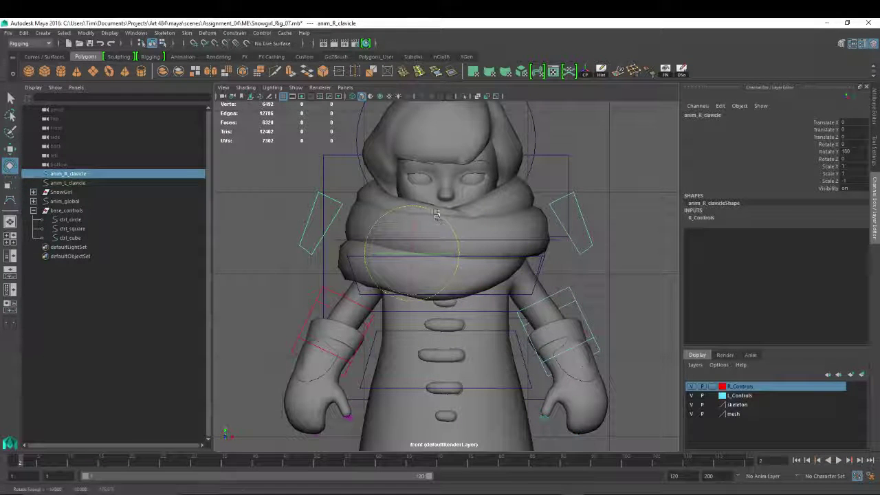
pyautogui.moveTo(435, 214); pyautogui.dragTo(432, 213)
pyautogui.hotkey('ctrl', 'z')
# Switch to the perspective view and hide the scarf mesh to expose the shoulders.
pyautogui.scroll(-2, 497, 287)
pyautogui.moveTo(486, 284); pyautogui.dragTo(499, 209)
pyautogui.keyDown('alt'); pyautogui.moveTo(499, 209); pyautogui.dragTo(426, 275, button='right'); pyautogui.keyUp('alt')
pyautogui.keyDown('alt'); pyautogui.moveTo(426, 275); pyautogui.dragTo(406, 288); pyautogui.keyUp('alt')
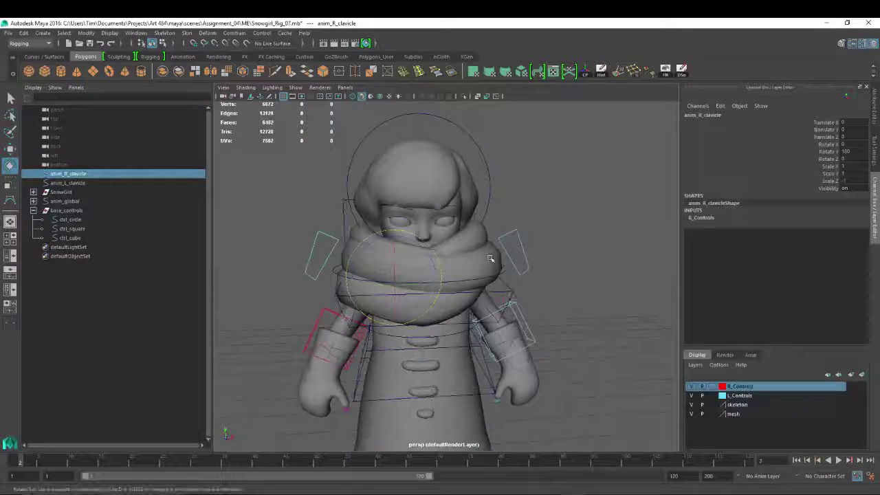
pyautogui.click(490, 259)
pyautogui.hotkey('ctrl', 'h')
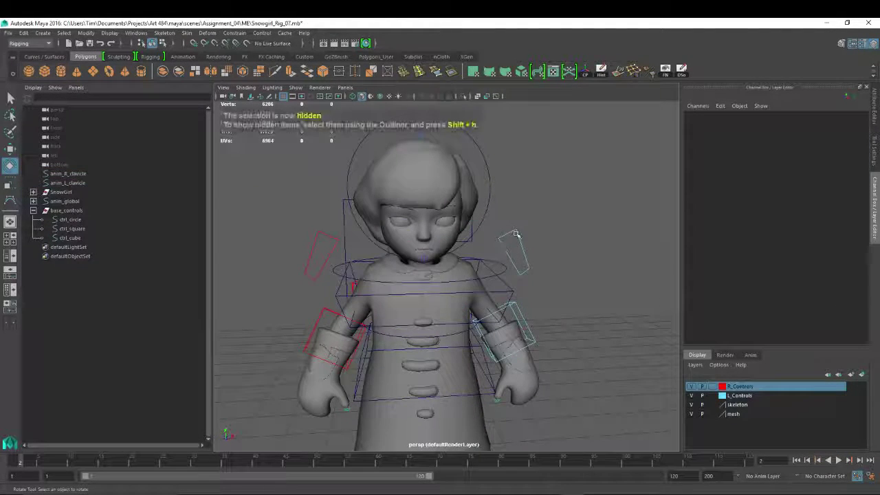
# Test-rotate both clavicle controls with the scarf hidden, turning the left one about 17 degrees around Z, and undo the rotations.
pyautogui.click(521, 238)
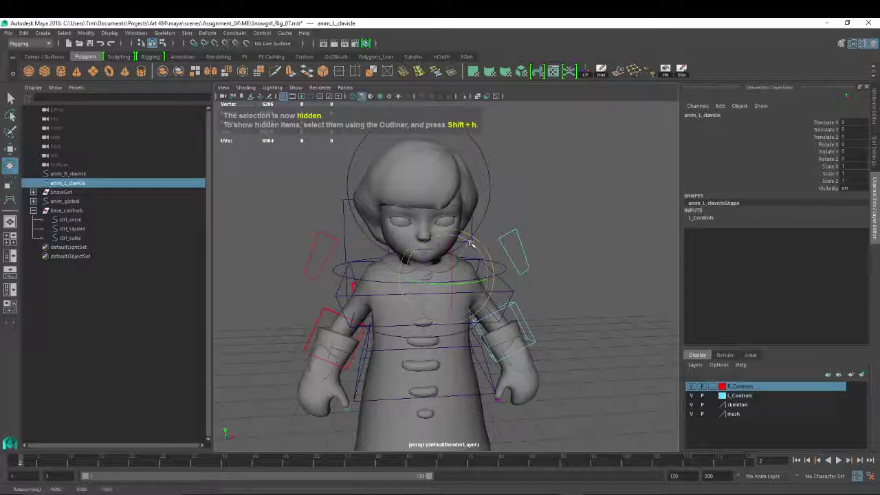
pyautogui.moveTo(478, 242)
pyautogui.mouseDown()
pyautogui.moveTo(468, 249)
pyautogui.moveTo(462, 236)
pyautogui.mouseUp()
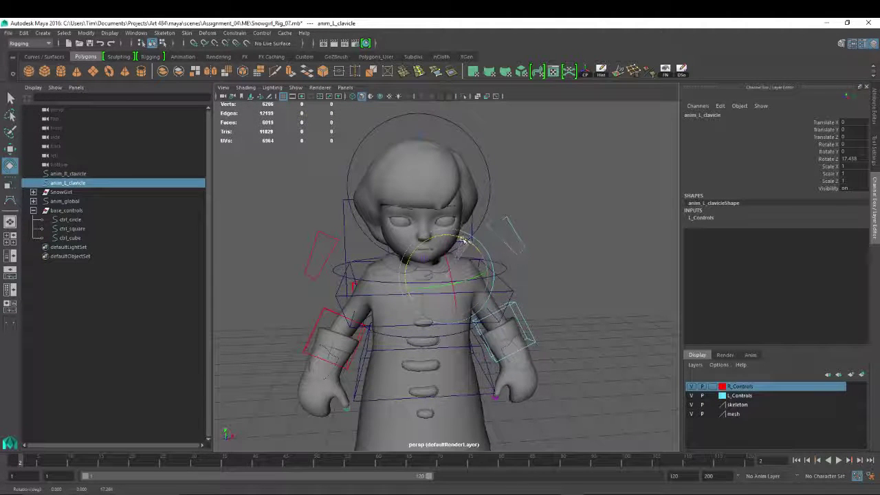
pyautogui.click(334, 242)
pyautogui.moveTo(381, 240); pyautogui.dragTo(383, 240)
pyautogui.hotkey('ctrl', 'z')
# Examine the clavicle controls and the whole rig from several perspective angles with nothing selected.
pyautogui.keyDown('alt'); pyautogui.moveTo(521, 298); pyautogui.dragTo(349, 322); pyautogui.keyUp('alt')
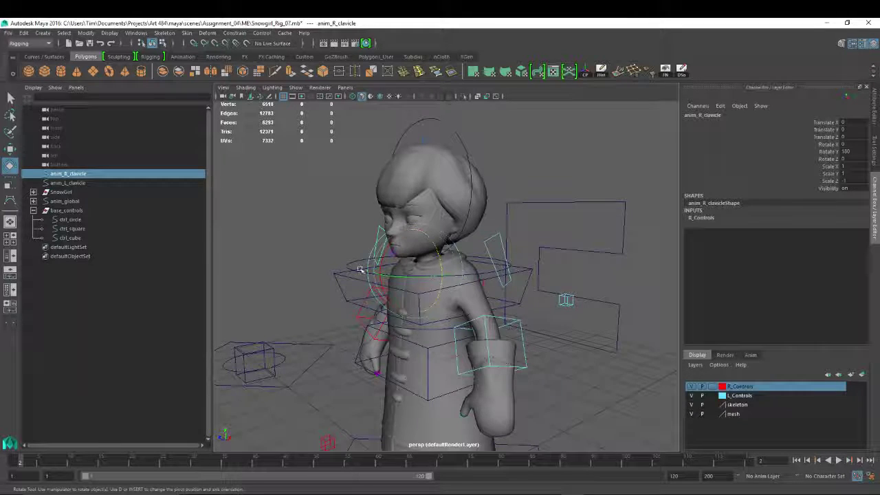
pyautogui.keyDown('alt'); pyautogui.moveTo(360, 270); pyautogui.dragTo(406, 258); pyautogui.keyUp('alt')
pyautogui.keyDown('alt'); pyautogui.moveTo(475, 251); pyautogui.dragTo(414, 220, button='right'); pyautogui.keyUp('alt')
pyautogui.keyDown('alt'); pyautogui.moveTo(474, 275); pyautogui.dragTo(490, 281); pyautogui.keyUp('alt')
pyautogui.keyDown('alt'); pyautogui.moveTo(475, 281); pyautogui.dragTo(468, 248, button='right'); pyautogui.keyUp('alt')
pyautogui.click(593, 293)
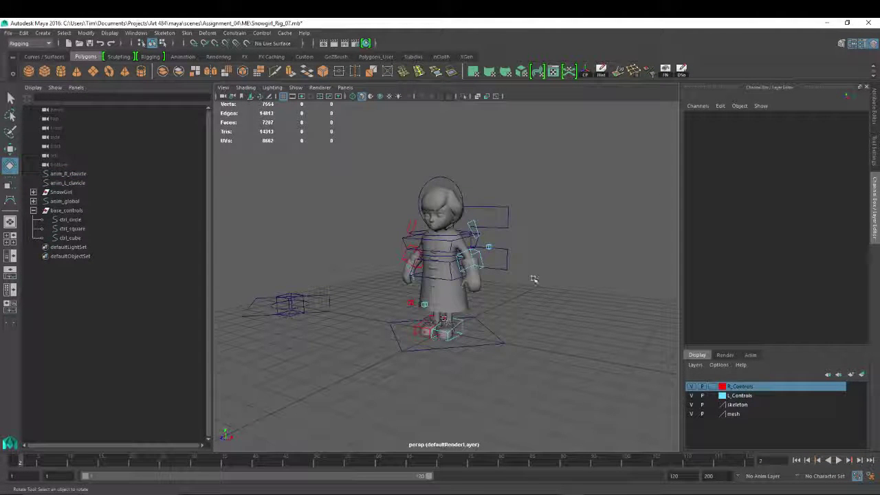
pyautogui.keyDown('alt'); pyautogui.moveTo(383, 241); pyautogui.dragTo(518, 273, button='right'); pyautogui.keyUp('alt')
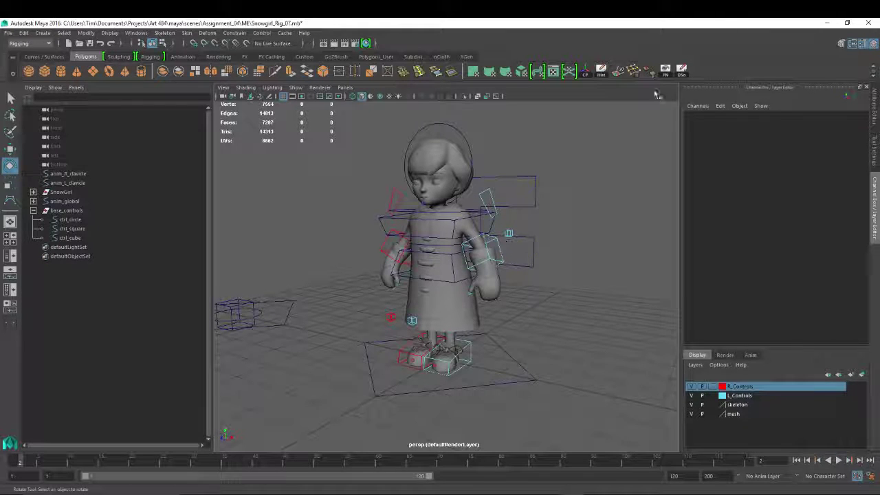
# Undo the hiding of the scarf mesh, clear the selection and review the rig in perspective.
pyautogui.hotkey('ctrl', 'z')
pyautogui.hotkey('ctrl', 'z')
pyautogui.hotkey('ctrl', 'z')
pyautogui.hotkey('ctrl', 'z')
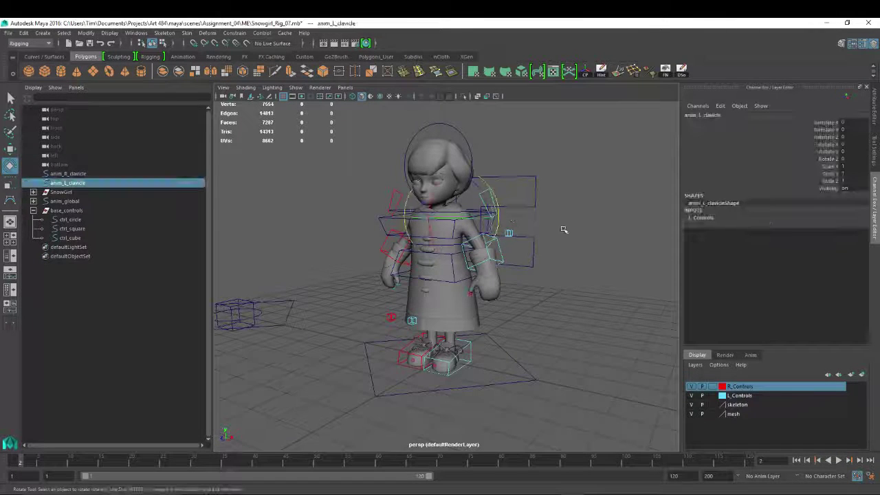
pyautogui.click(598, 177)
pyautogui.keyDown('alt'); pyautogui.moveTo(520, 273); pyautogui.dragTo(566, 281); pyautogui.keyUp('alt')
pyautogui.keyDown('alt'); pyautogui.moveTo(550, 251); pyautogui.dragTo(500, 259, button='right'); pyautogui.keyUp('alt')
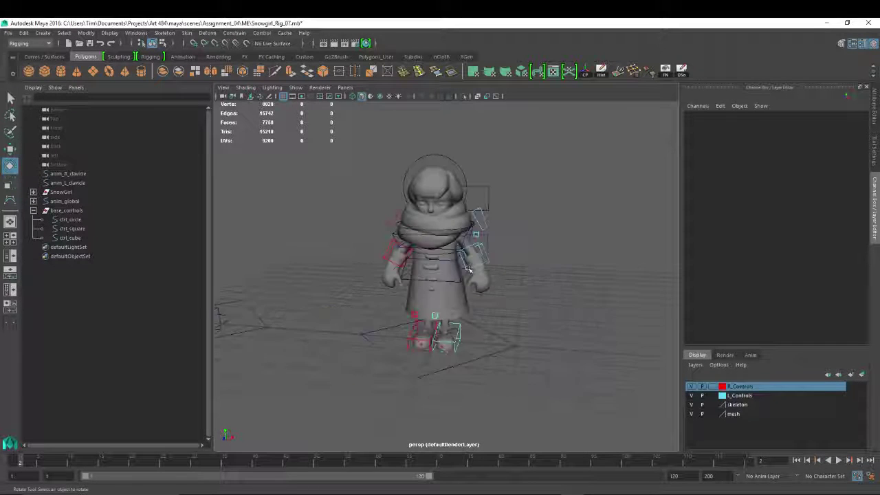
pyautogui.keyDown('alt'); pyautogui.moveTo(467, 265); pyautogui.dragTo(506, 253, button='middle'); pyautogui.keyUp('alt')
pyautogui.keyDown('alt'); pyautogui.moveTo(597, 268); pyautogui.dragTo(547, 269); pyautogui.keyUp('alt')
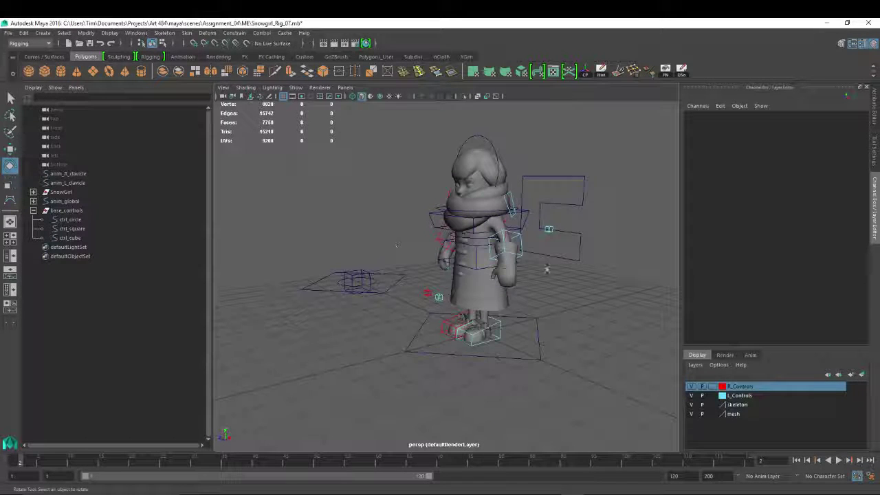
# Lock and hide the scale and translate channels of anim_L_clavicle, keeping only its rotate and visibility channels.
pyautogui.click(512, 195)
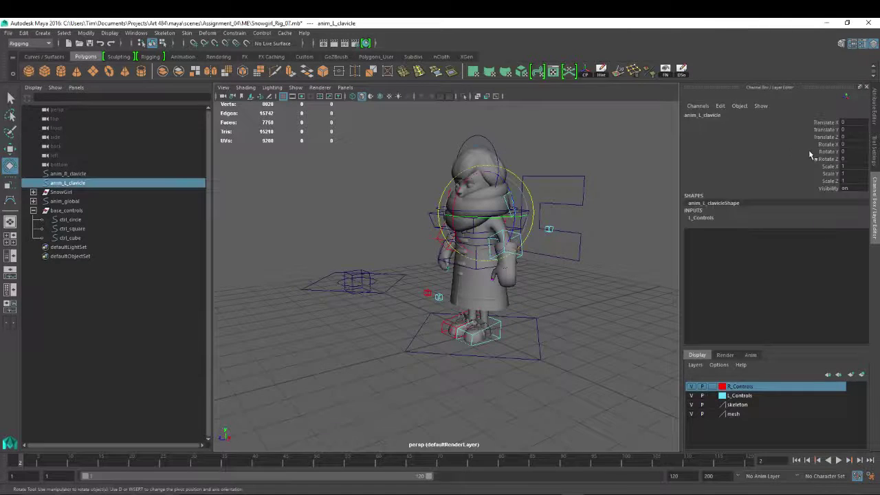
pyautogui.click(830, 166)
pyautogui.keyDown('shift'); pyautogui.click(844, 180); pyautogui.keyUp('shift')
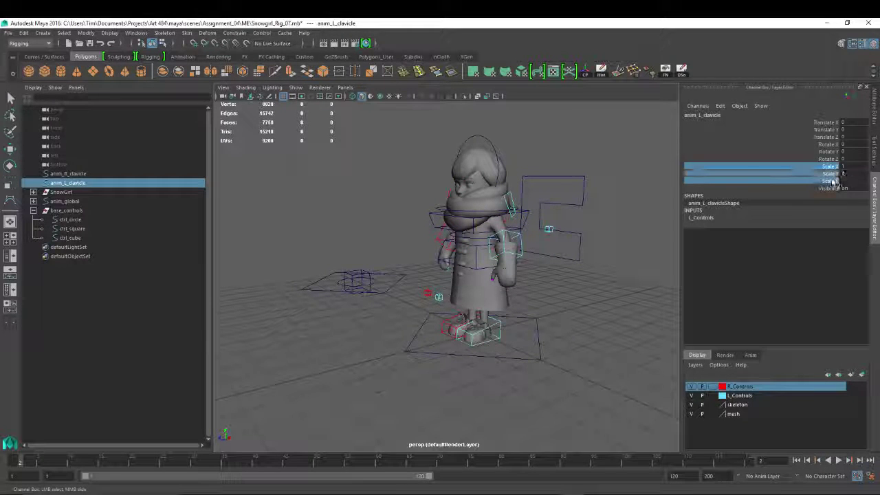
pyautogui.rightClick(843, 180)
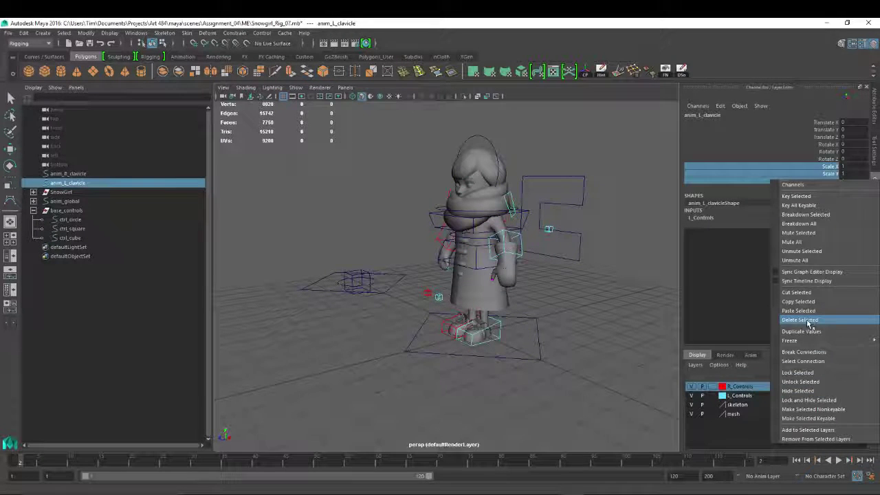
pyautogui.click(809, 400)
pyautogui.press('e')
pyautogui.moveTo(830, 128); pyautogui.dragTo(830, 141)
pyautogui.rightClick(829, 140)
pyautogui.click(809, 357)
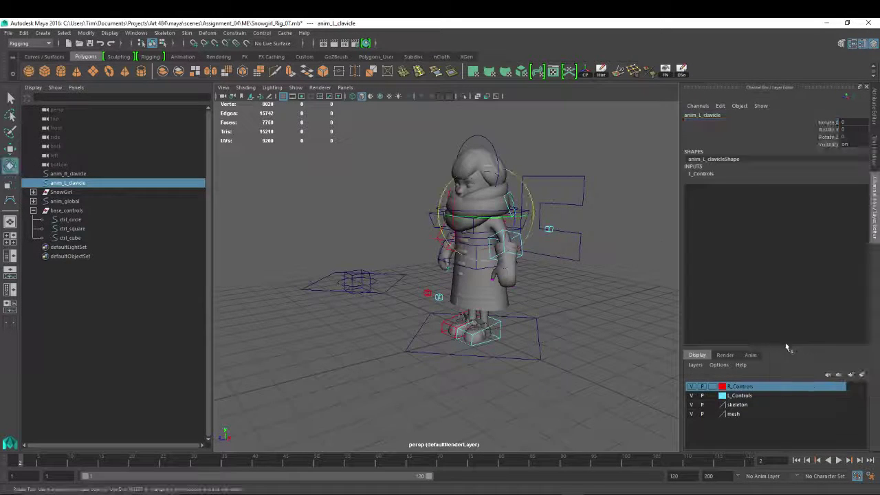
# Select anim_R_clavicle and examine its channel values and its placement from the front of the character.
pyautogui.keyDown('alt'); pyautogui.moveTo(522, 288); pyautogui.dragTo(440, 247); pyautogui.keyUp('alt')
pyautogui.click(413, 192)
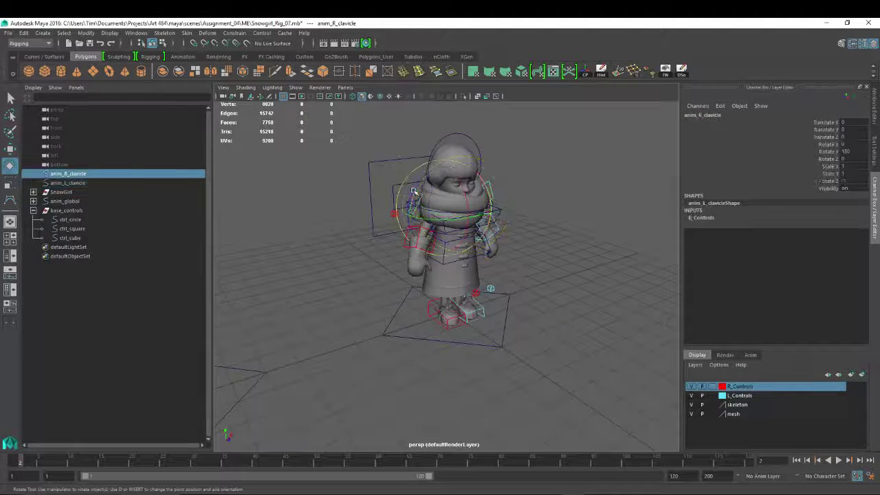
pyautogui.click(828, 122)
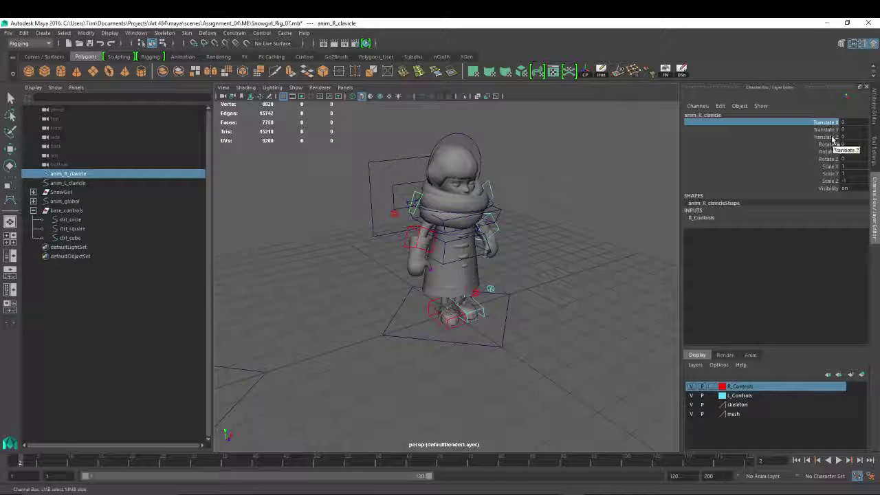
pyautogui.keyDown('alt'); pyautogui.moveTo(481, 217); pyautogui.dragTo(419, 206); pyautogui.keyUp('alt')
pyautogui.keyDown('alt'); pyautogui.moveTo(419, 206); pyautogui.dragTo(450, 234, button='right'); pyautogui.keyUp('alt')
pyautogui.keyDown('alt'); pyautogui.moveTo(450, 234); pyautogui.dragTo(447, 256, button='middle'); pyautogui.keyUp('alt')
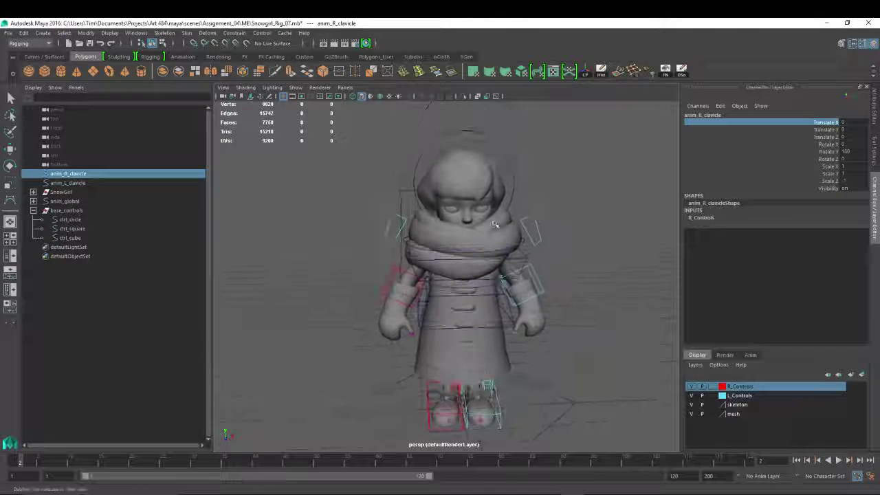
pyautogui.keyDown('alt'); pyautogui.moveTo(330, 212); pyautogui.dragTo(313, 209); pyautogui.keyUp('alt')
pyautogui.keyDown('alt'); pyautogui.moveTo(312, 209); pyautogui.dragTo(358, 213, button='right'); pyautogui.keyUp('alt')
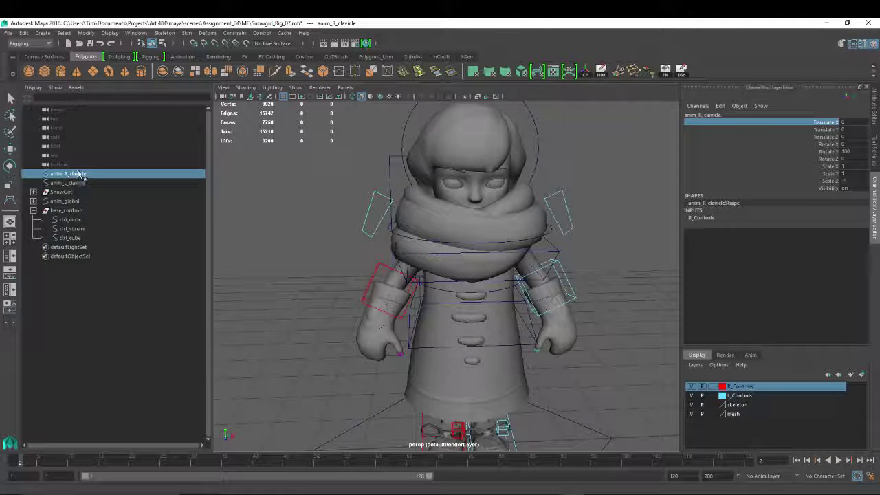
# Delete anim_R_clavicle and undo the deletion.
pyautogui.press('Delete')
pyautogui.click(182, 173)
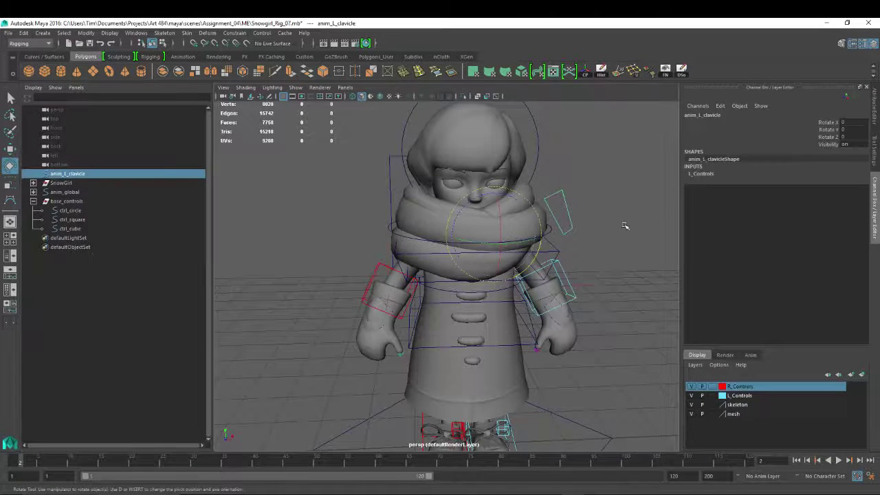
pyautogui.hotkey('ctrl', 'z')
pyautogui.hotkey('ctrl', 'z')
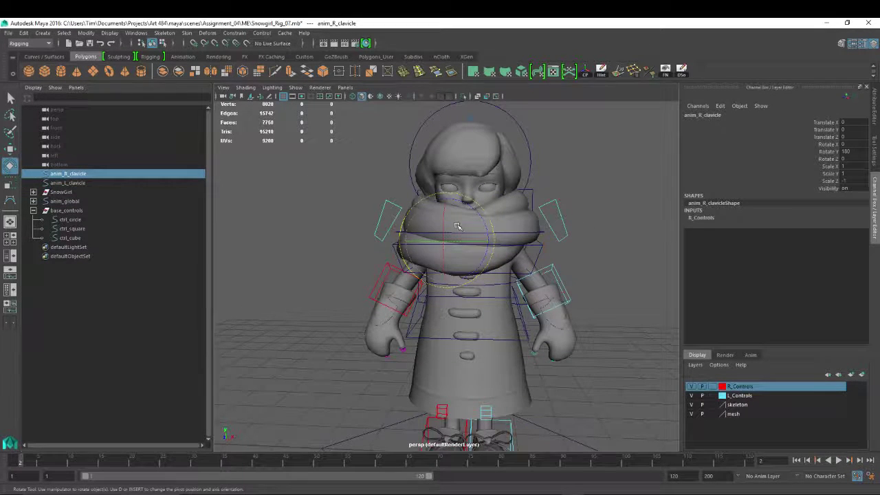
# Re-enter 180 for anim_R_clavicle's Rotate Y, test-rotate the control and undo the rotation.
pyautogui.keyDown('alt'); pyautogui.moveTo(421, 206); pyautogui.dragTo(464, 222); pyautogui.keyUp('alt')
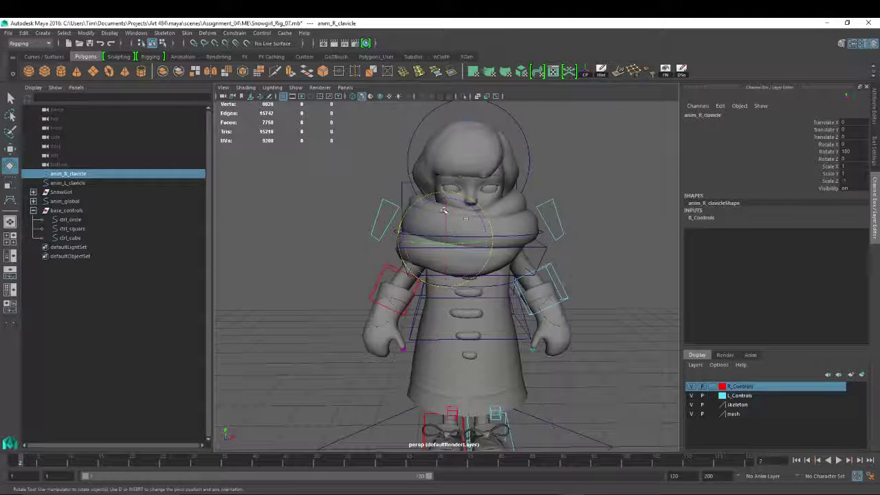
pyautogui.rightClick(828, 146)
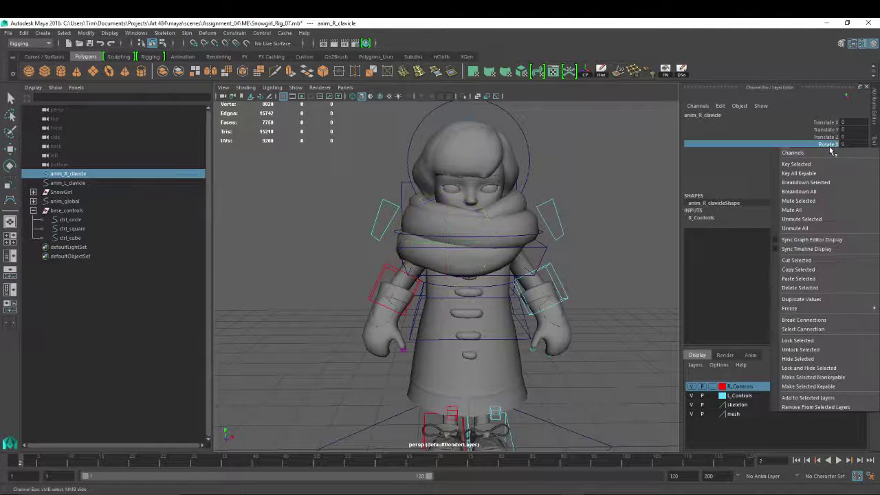
pyautogui.click(565, 165)
pyautogui.keyDown('alt'); pyautogui.moveTo(530, 172); pyautogui.dragTo(517, 229); pyautogui.keyUp('alt')
pyautogui.click(424, 224)
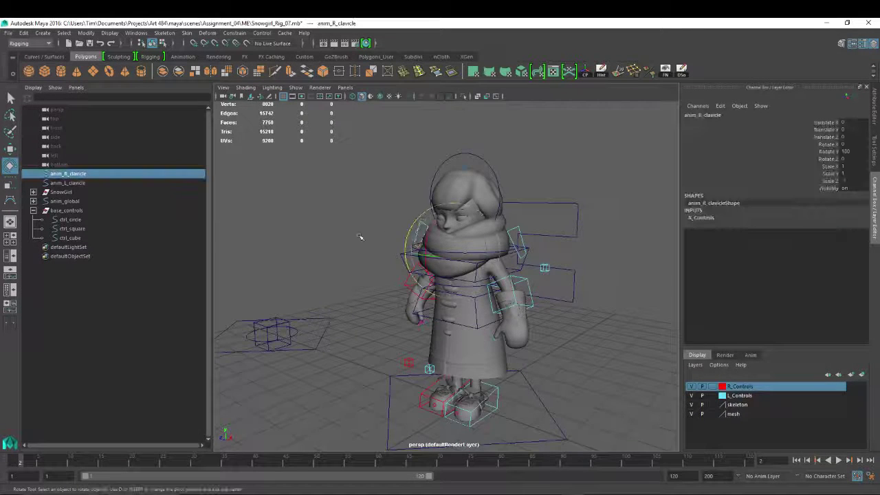
pyautogui.keyDown('alt'); pyautogui.moveTo(387, 231); pyautogui.dragTo(522, 232); pyautogui.keyUp('alt')
pyautogui.click(846, 151)
pyautogui.write('180')
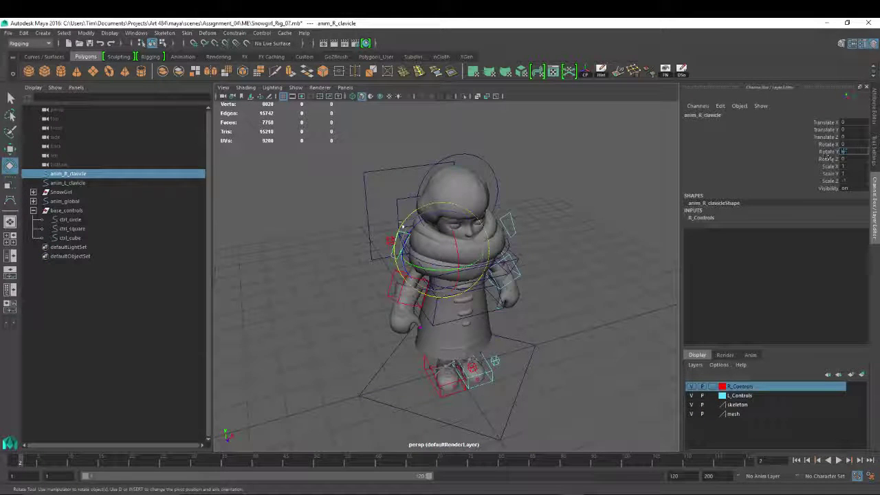
pyautogui.press('Return')
pyautogui.moveTo(434, 237); pyautogui.dragTo(447, 247)
pyautogui.hotkey('ctrl', 'z')
# Select both clavicle controls, try to parent them under base_controls in the hierarchy and undo the attempt.
pyautogui.keyDown('alt'); pyautogui.moveTo(567, 187); pyautogui.dragTo(512, 218, button='right'); pyautogui.keyUp('alt')
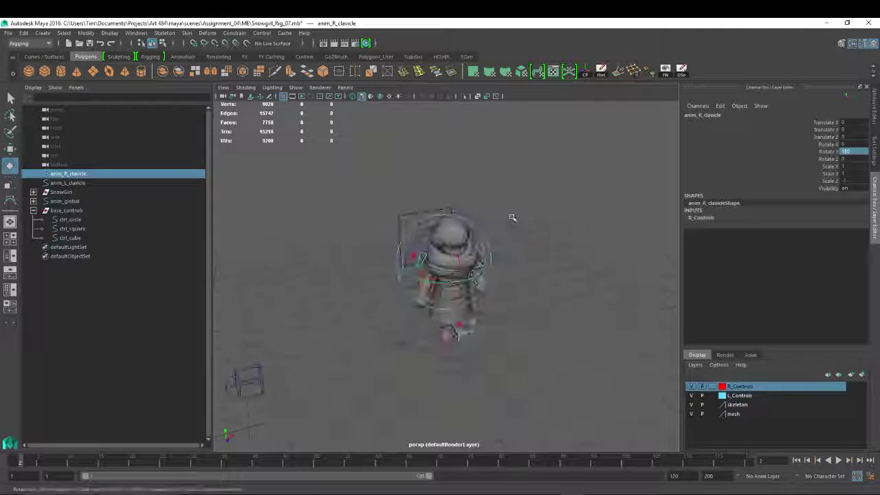
pyautogui.keyDown('alt'); pyautogui.moveTo(513, 218); pyautogui.dragTo(481, 213); pyautogui.keyUp('alt')
pyautogui.keyDown('alt'); pyautogui.moveTo(481, 213); pyautogui.dragTo(471, 194, button='right'); pyautogui.keyUp('alt')
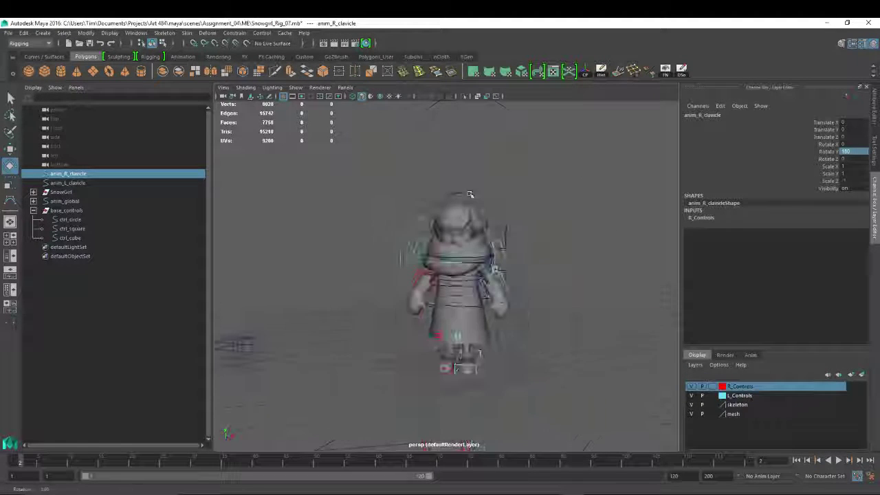
pyautogui.click(68, 183)
pyautogui.moveTo(68, 183); pyautogui.dragTo(76, 180)
pyautogui.moveTo(75, 179); pyautogui.dragTo(73, 211, button='middle')
pyautogui.keyDown('alt'); pyautogui.moveTo(431, 205); pyautogui.dragTo(417, 185, button='middle'); pyautogui.keyUp('alt')
pyautogui.hotkey('ctrl', 'z')
pyautogui.hotkey('ctrl', 'z')
pyautogui.hotkey('ctrl', 'z')
pyautogui.hotkey('ctrl', 'z')
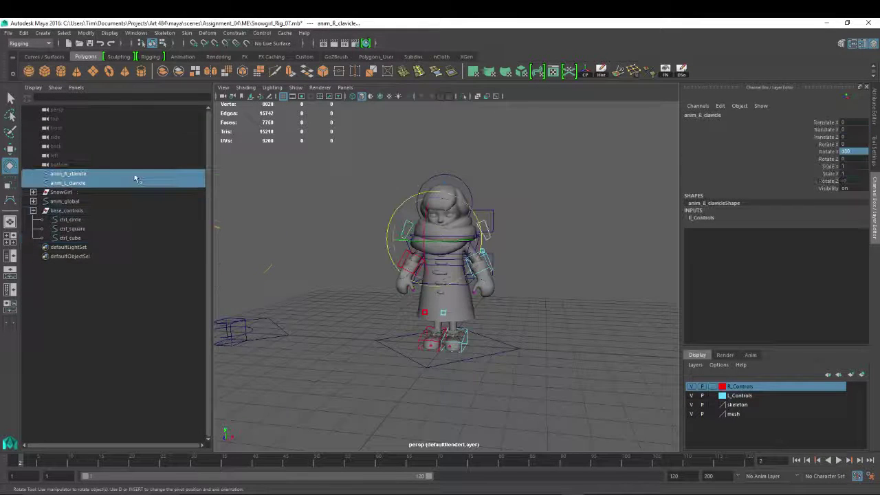
pyautogui.moveTo(65, 183); pyautogui.dragTo(71, 214, button='middle')
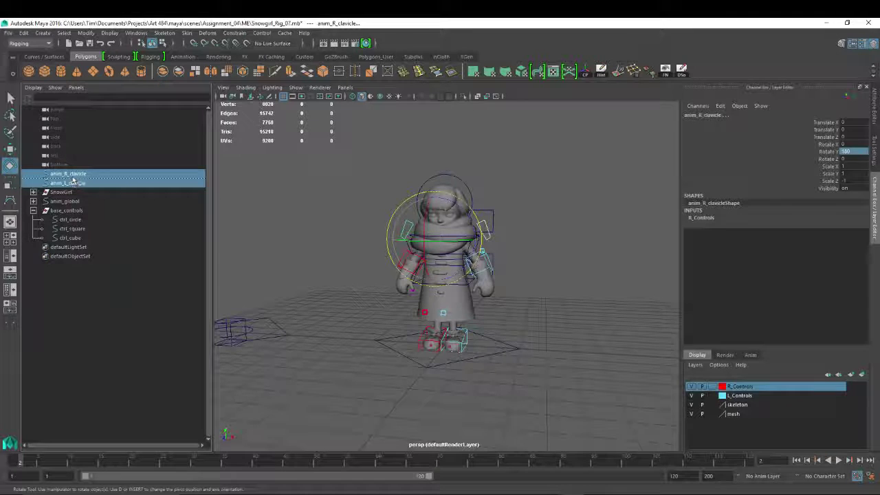
# Parent anim_R_clavicle and anim_L_clavicle under the controls group inside anim_global.
pyautogui.click(33, 210)
pyautogui.click(33, 201)
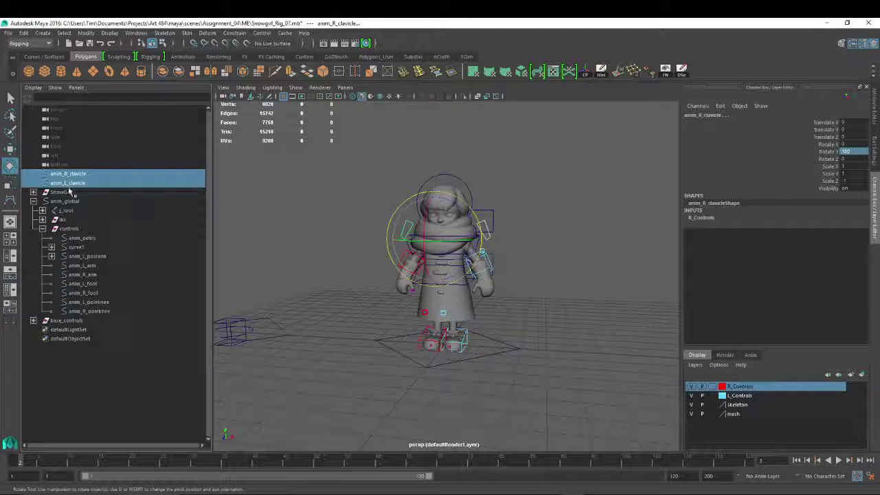
pyautogui.moveTo(71, 183); pyautogui.dragTo(74, 184, button='middle')
pyautogui.moveTo(70, 230); pyautogui.dragTo(68, 232, button='middle')
pyautogui.click(43, 211)
# Test-scale and test-rotate anim_global to check that the clavicle controls follow the rig, and undo the changes.
pyautogui.keyDown('alt'); pyautogui.moveTo(615, 349); pyautogui.dragTo(546, 359); pyautogui.keyUp('alt')
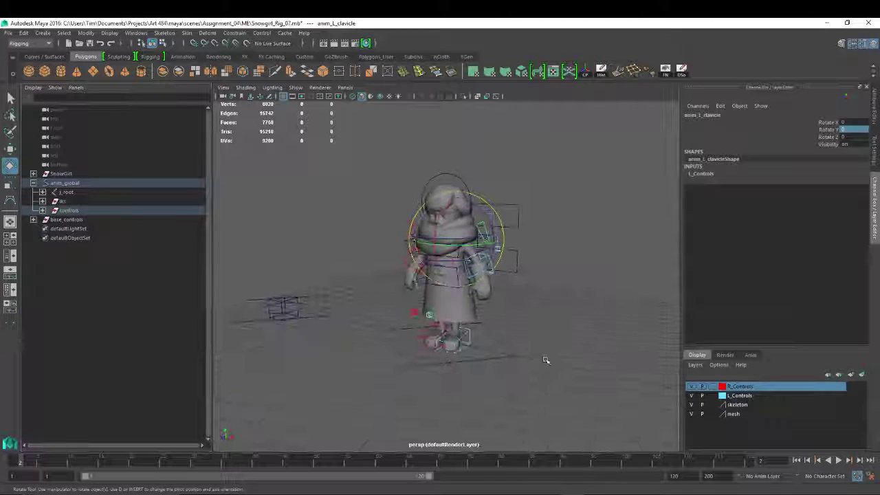
pyautogui.click(514, 355)
pyautogui.press('w')
pyautogui.press('e')
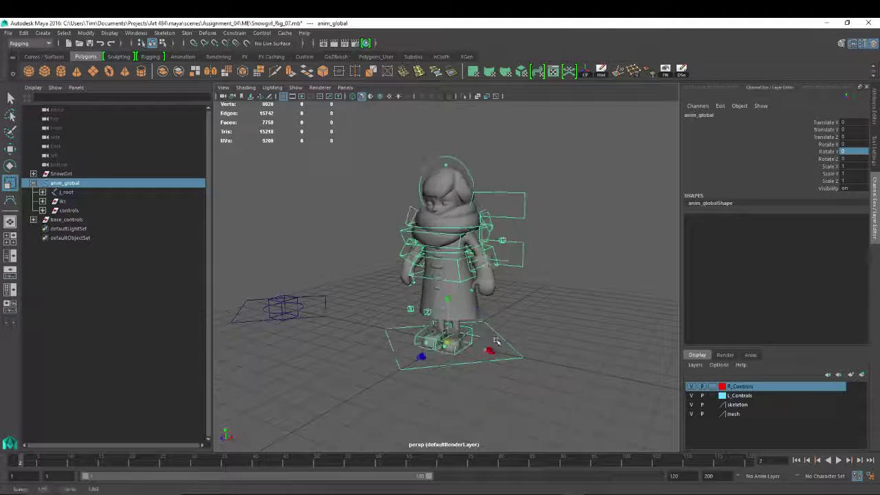
pyautogui.moveTo(444, 328); pyautogui.dragTo(449, 307)
pyautogui.hotkey('ctrl', 'z')
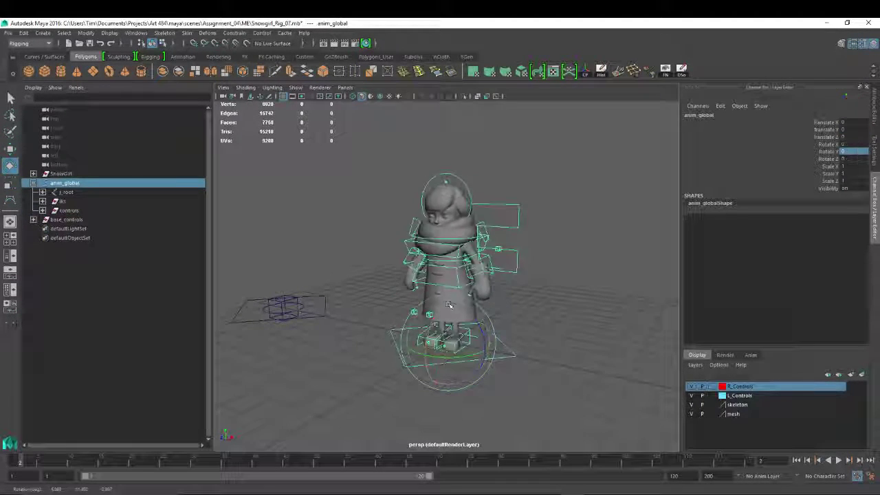
pyautogui.scroll(-3, 474, 282)
pyautogui.keyDown('alt'); pyautogui.moveTo(481, 275); pyautogui.dragTo(486, 258); pyautogui.keyUp('alt')
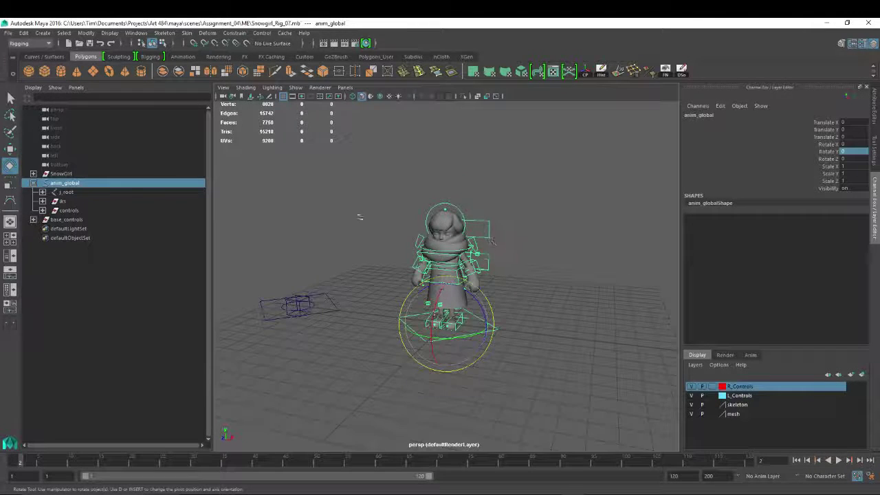
# Select anim_L_clavicle and anim_R_clavicle in turn to compare their channels and rotation manipulators.
pyautogui.scroll(3, 448, 202)
pyautogui.keyDown('alt'); pyautogui.moveTo(449, 201); pyautogui.dragTo(476, 201, button='right'); pyautogui.keyUp('alt')
pyautogui.click(510, 217)
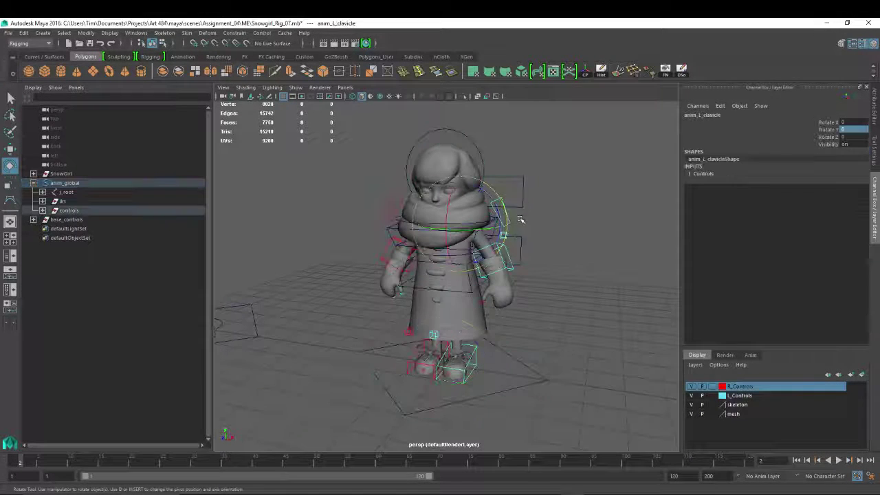
pyautogui.moveTo(514, 167); pyautogui.dragTo(525, 181)
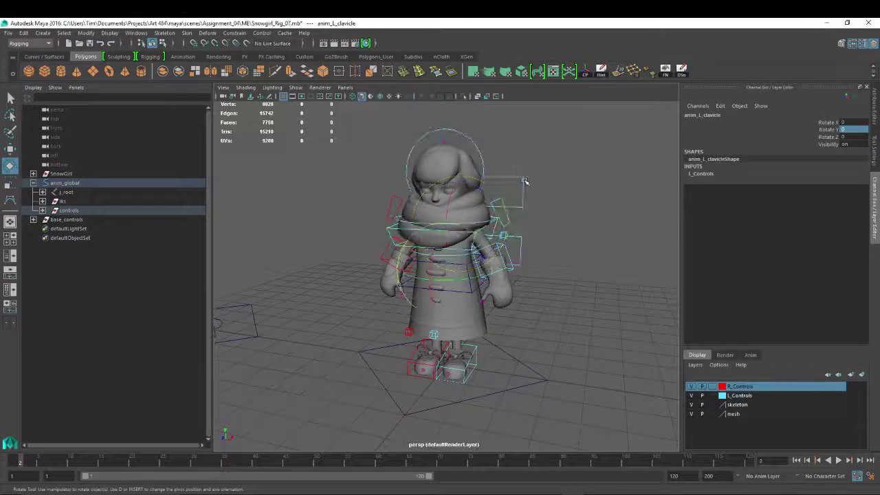
pyautogui.click(394, 200)
pyautogui.scroll(-3, 433, 183)
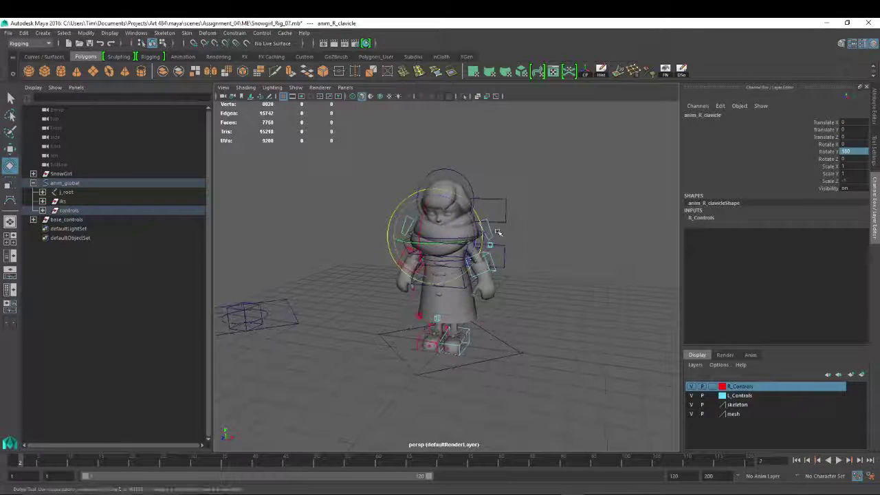
pyautogui.press('q')
pyautogui.press('e')
pyautogui.keyDown('alt'); pyautogui.moveTo(547, 234); pyautogui.dragTo(371, 157, button='right'); pyautogui.keyUp('alt')
pyautogui.scroll(2, 371, 156)
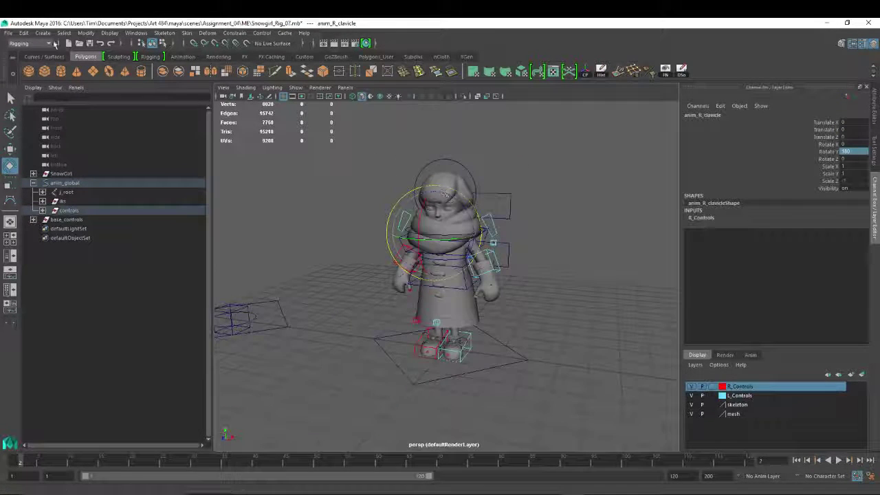
# Open the scene Spiff_Rig_22.mb from the ME folder and answer the save prompt.
pyautogui.click(7, 33)
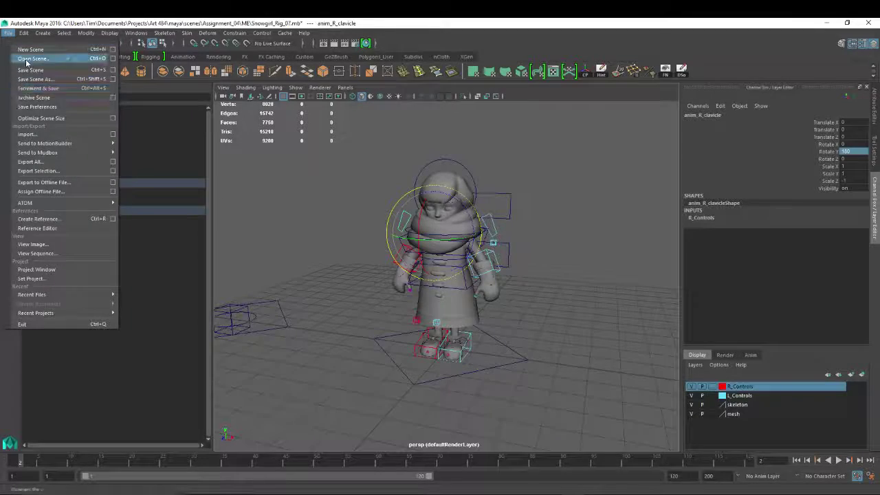
pyautogui.click(32, 58)
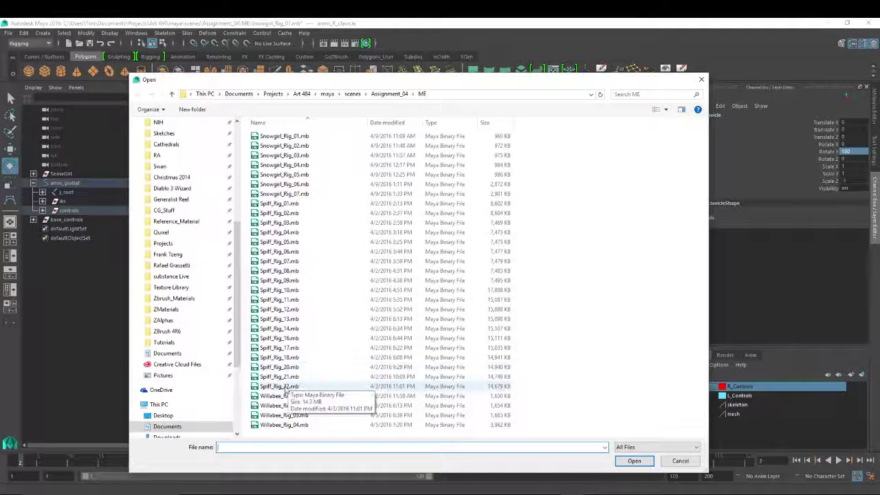
pyautogui.doubleClick(274, 384)
pyautogui.click(440, 266)
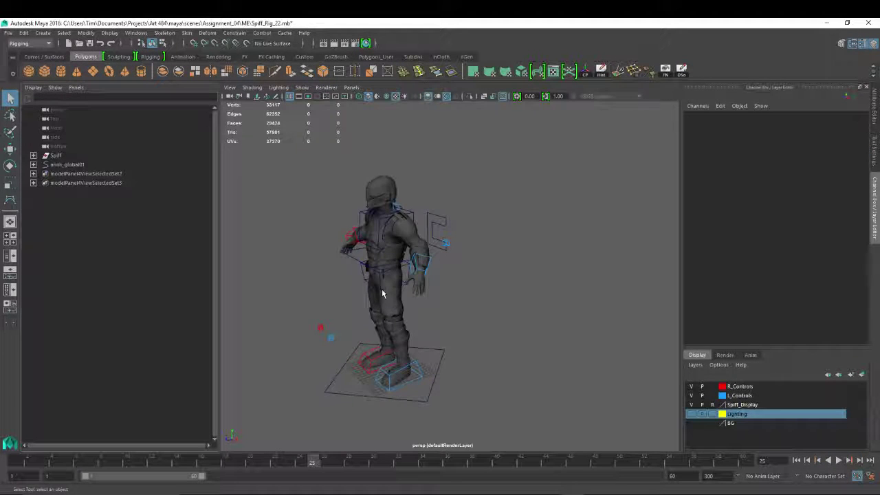
# Select the anim_L_arm01 control around Spiff's left forearm to view its custom channels up close.
pyautogui.keyDown('alt'); pyautogui.moveTo(339, 240); pyautogui.dragTo(467, 332, button='right'); pyautogui.keyUp('alt')
pyautogui.keyDown('alt'); pyautogui.moveTo(467, 332); pyautogui.dragTo(431, 317, button='middle'); pyautogui.keyUp('alt')
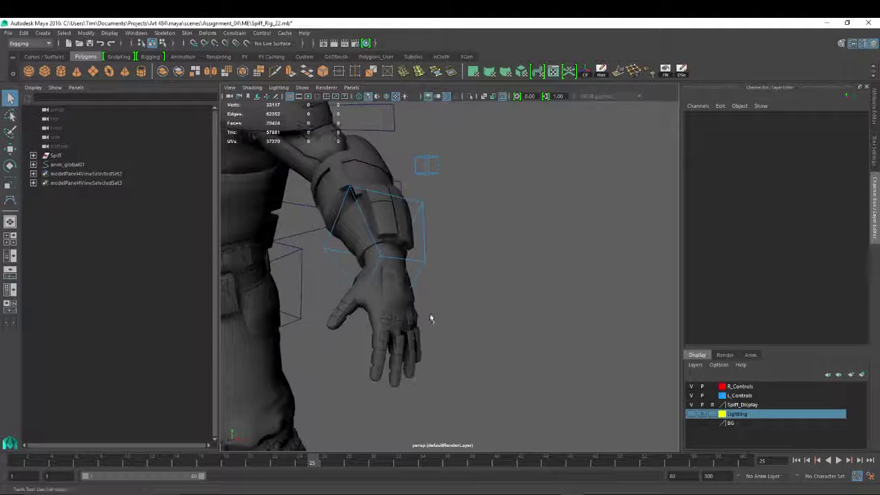
pyautogui.click(421, 259)
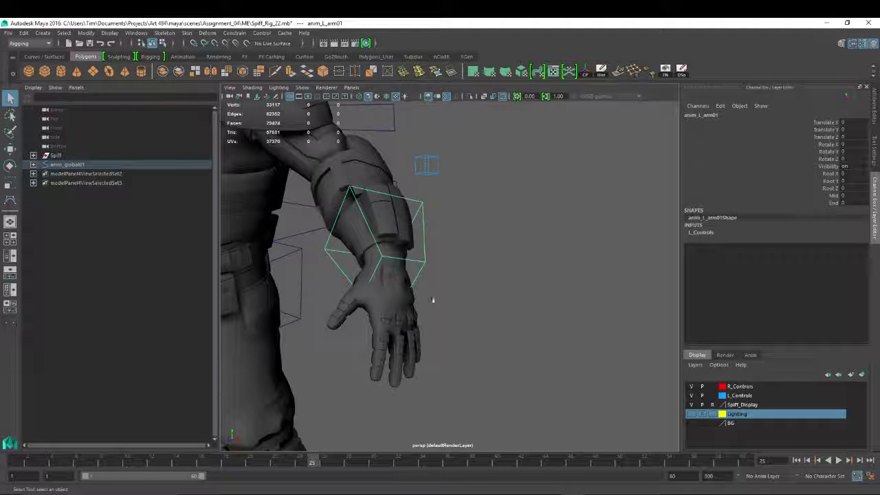
# Test the Root Z channel of anim_L_arm01 by scrubbing it to a negative value to bend the left fingers at the knuckles.
pyautogui.keyDown('alt'); pyautogui.moveTo(432, 298); pyautogui.dragTo(454, 295); pyautogui.keyUp('alt')
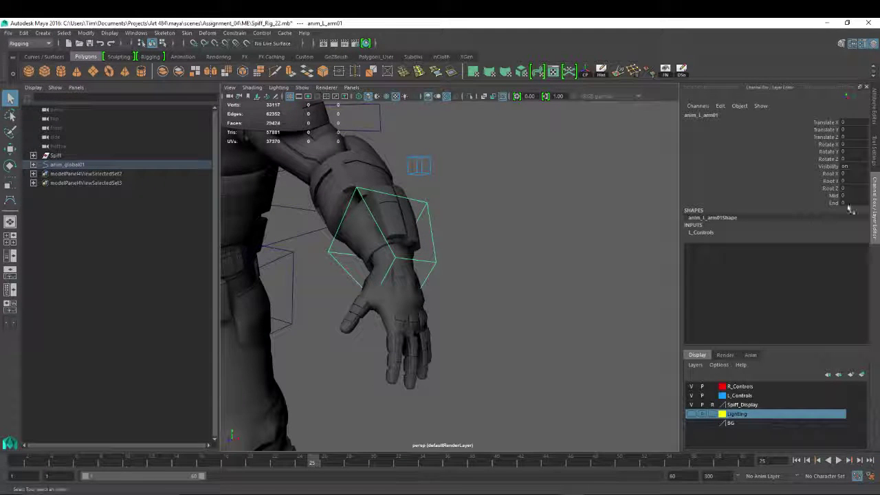
pyautogui.keyDown('alt'); pyautogui.moveTo(484, 244); pyautogui.dragTo(508, 297); pyautogui.keyUp('alt')
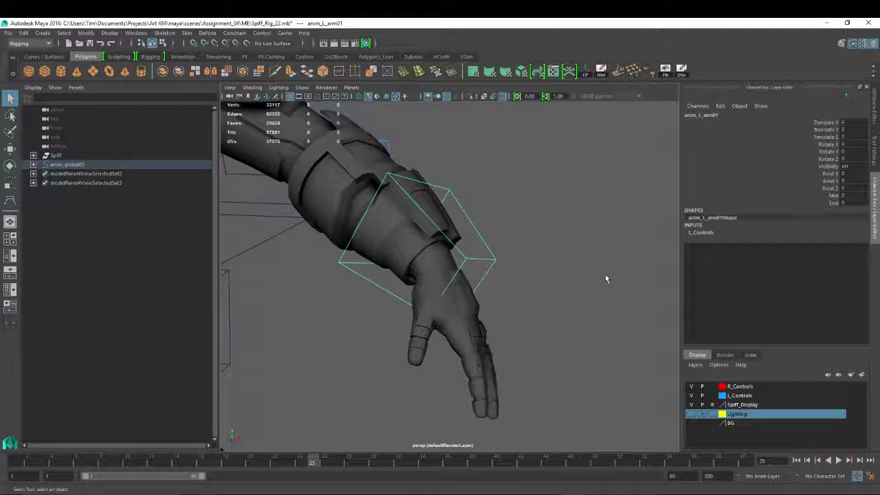
pyautogui.click(831, 189)
pyautogui.moveTo(593, 227); pyautogui.dragTo(497, 226, button='middle')
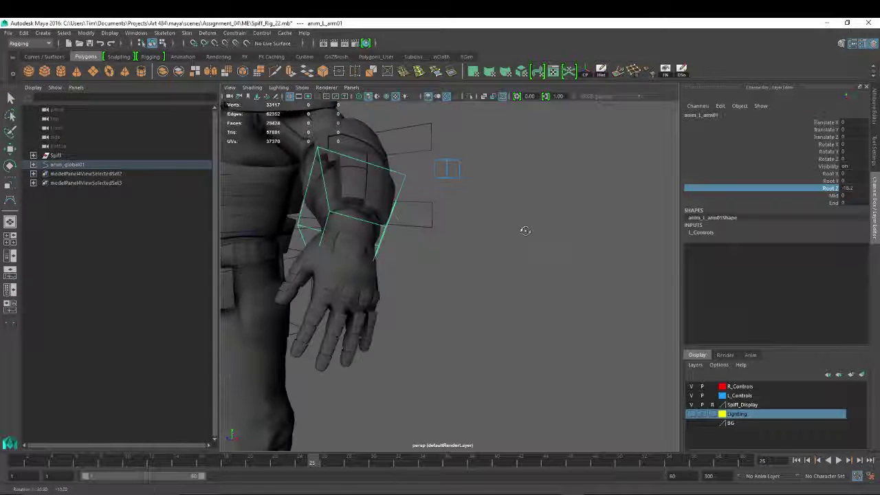
pyautogui.moveTo(563, 241); pyautogui.dragTo(494, 234, button='middle')
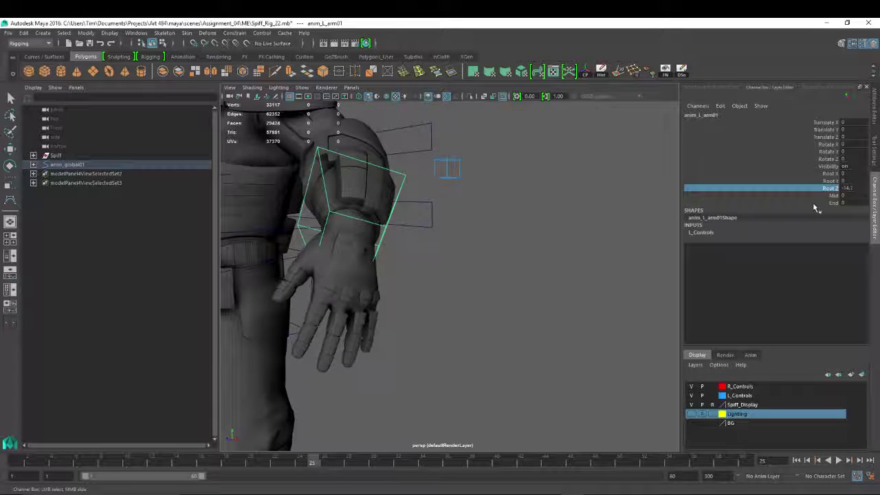
# Test the Mid channel of anim_L_arm01 at about -36.9 and the End channel at about -59.2 to curl the fingers.
pyautogui.click(833, 195)
pyautogui.moveTo(564, 235); pyautogui.dragTo(512, 236, button='middle')
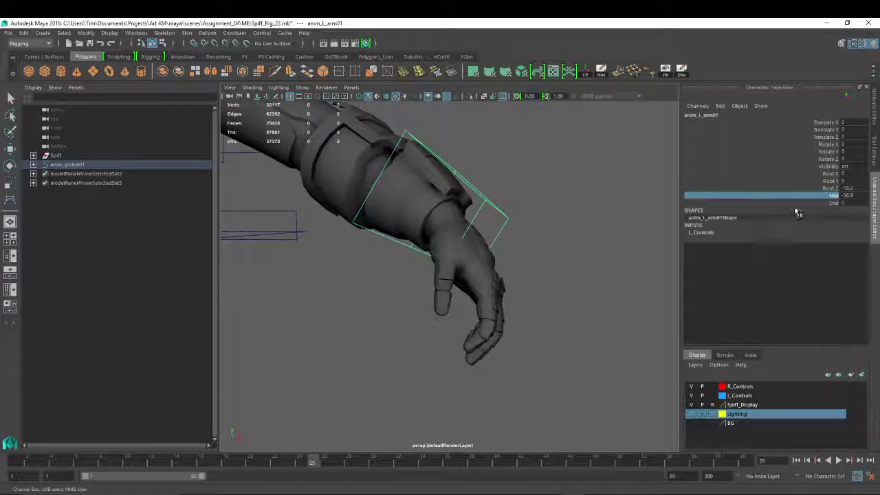
pyautogui.click(832, 203)
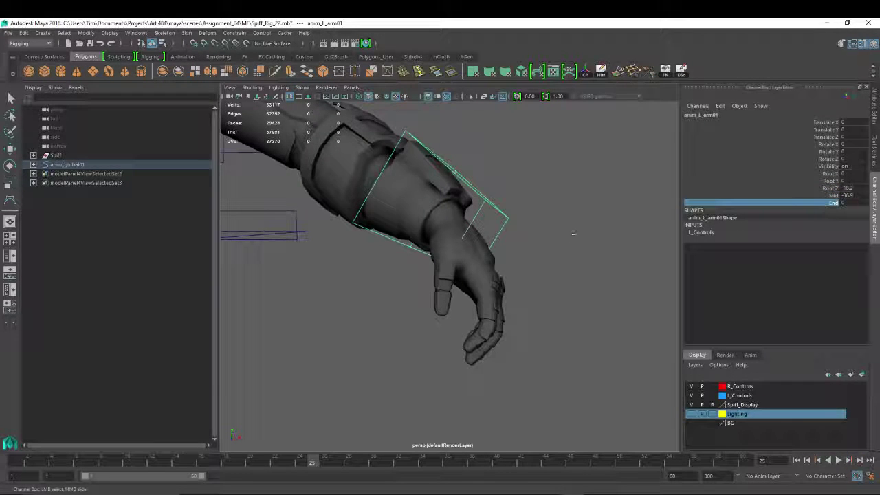
pyautogui.moveTo(430, 250); pyautogui.dragTo(446, 250, button='middle')
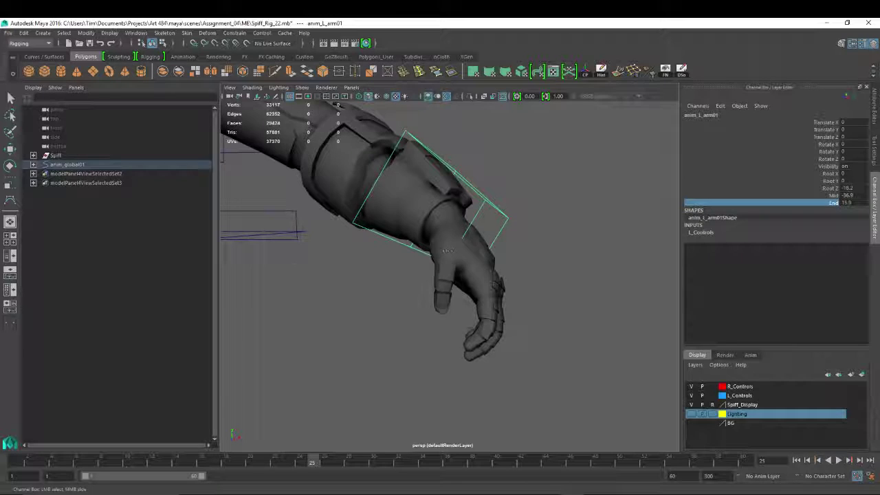
# Scrub Root Z of anim_L_arm01 to about -37.3 to curl the left hand further.
pyautogui.click(826, 180)
pyautogui.click(832, 188)
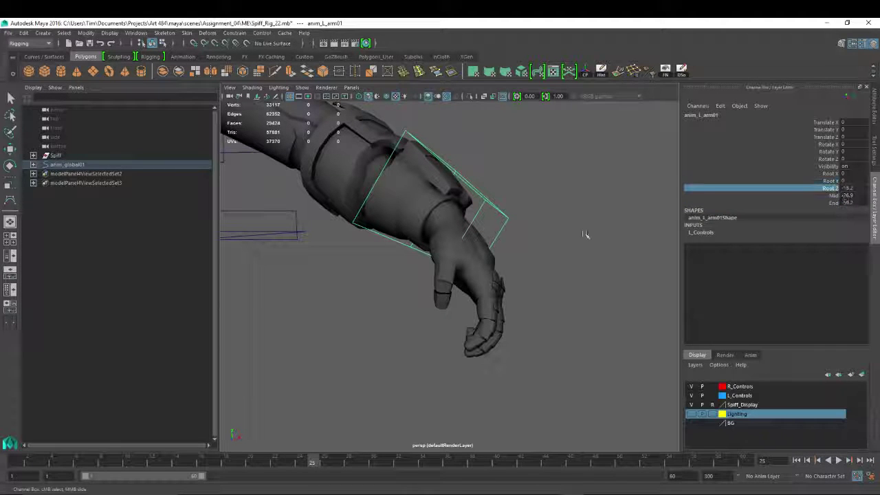
pyautogui.moveTo(583, 236); pyautogui.dragTo(475, 242, button='middle')
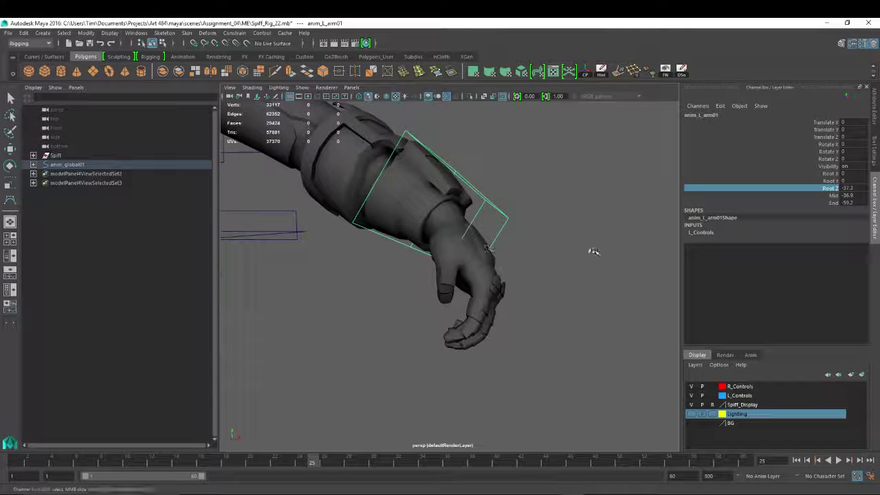
pyautogui.keyDown('alt'); pyautogui.moveTo(589, 252); pyautogui.dragTo(501, 248); pyautogui.keyUp('alt')
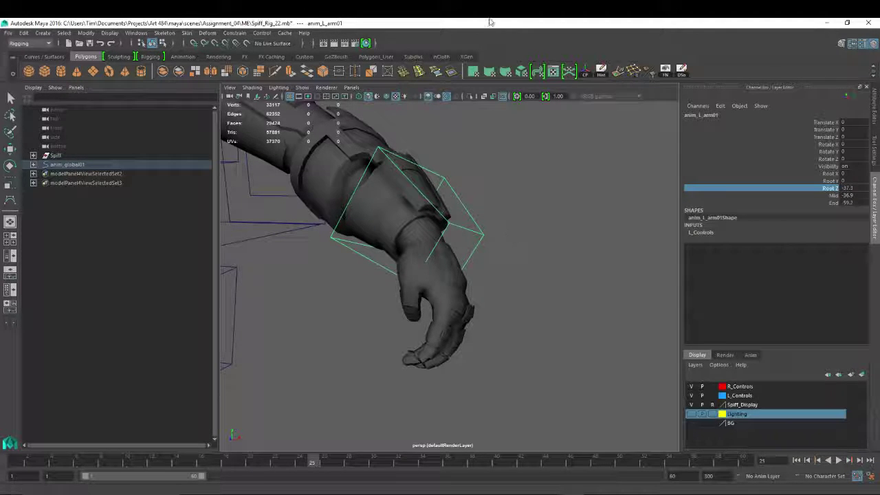
# Undo the Root Z, Mid and End test changes on anim_L_arm01.
pyautogui.keyDown('alt'); pyautogui.moveTo(522, 241); pyautogui.dragTo(380, 188, button='right'); pyautogui.keyUp('alt')
pyautogui.keyDown('alt'); pyautogui.moveTo(381, 188); pyautogui.dragTo(458, 244); pyautogui.keyUp('alt')
pyautogui.keyDown('alt'); pyautogui.moveTo(458, 244); pyautogui.dragTo(522, 157, button='middle'); pyautogui.keyUp('alt')
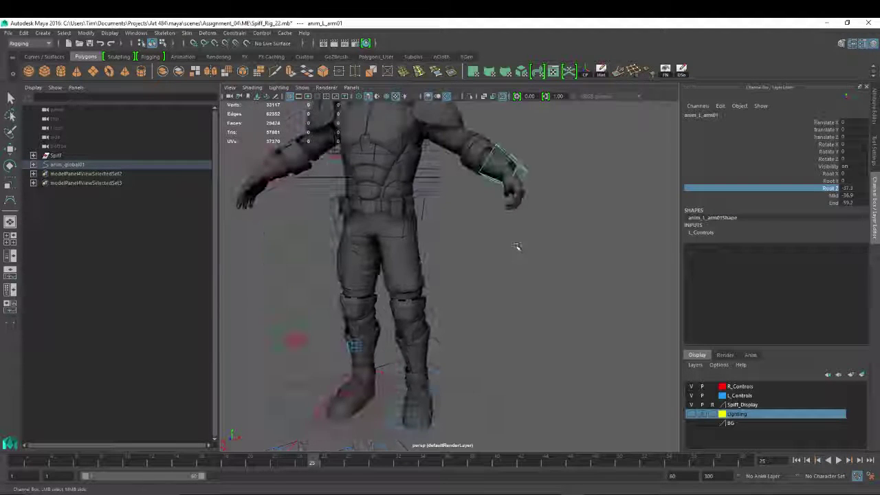
pyautogui.hotkey('ctrl', 'z')
# Display the feet in wireframe and turn on Visibility for the iks_01 and skeleton_01 groups under anim_global01.
pyautogui.keyDown('alt'); pyautogui.moveTo(597, 251); pyautogui.dragTo(275, 289); pyautogui.keyUp('alt')
pyautogui.keyDown('alt'); pyautogui.moveTo(275, 288); pyautogui.dragTo(503, 118, button='right'); pyautogui.keyUp('alt')
pyautogui.moveTo(503, 119); pyautogui.dragTo(504, 126, button='middle')
pyautogui.keyDown('alt'); pyautogui.moveTo(494, 135); pyautogui.dragTo(522, 207); pyautogui.keyUp('alt')
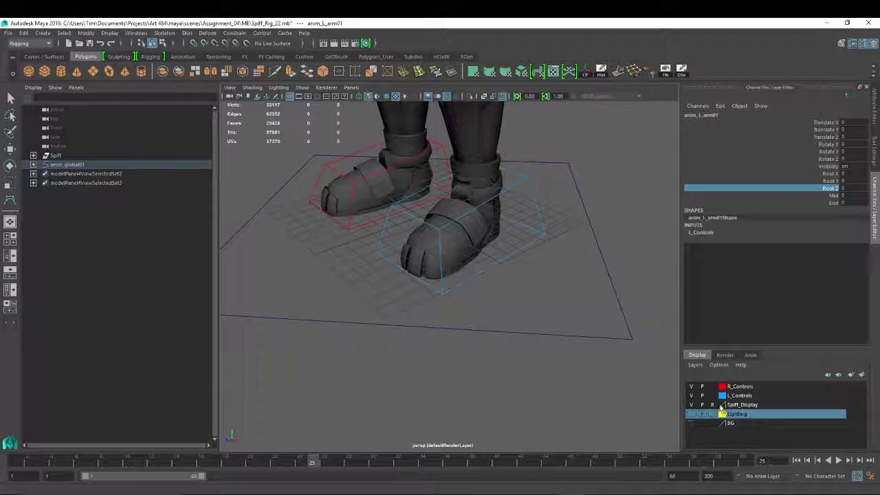
pyautogui.press('4')
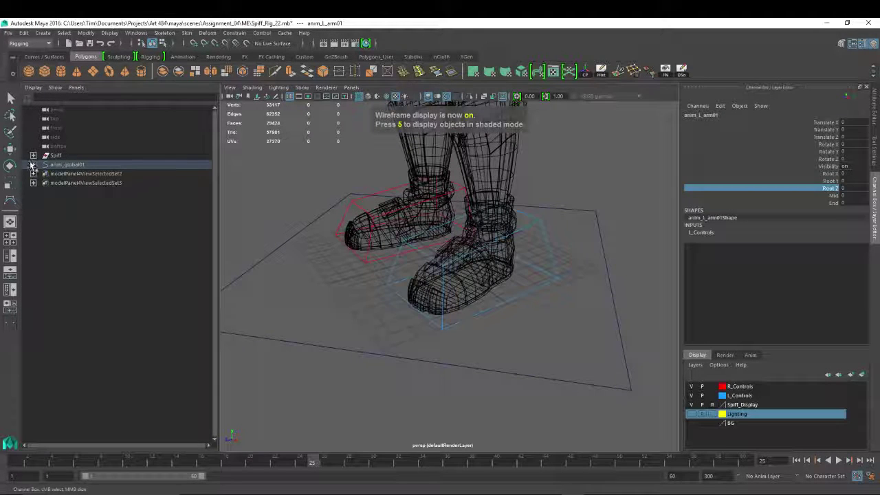
pyautogui.click(33, 164)
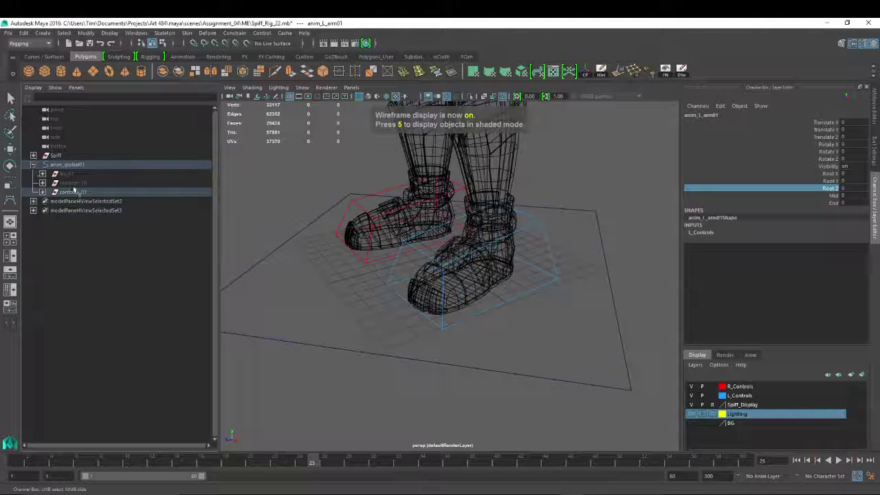
pyautogui.moveTo(73, 186); pyautogui.dragTo(69, 174)
pyautogui.click(853, 187)
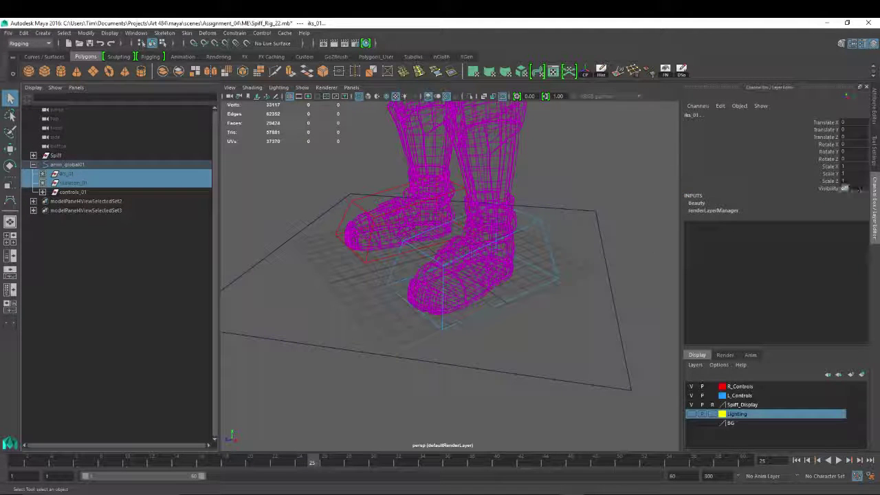
pyautogui.write('1')
pyautogui.press('Return')
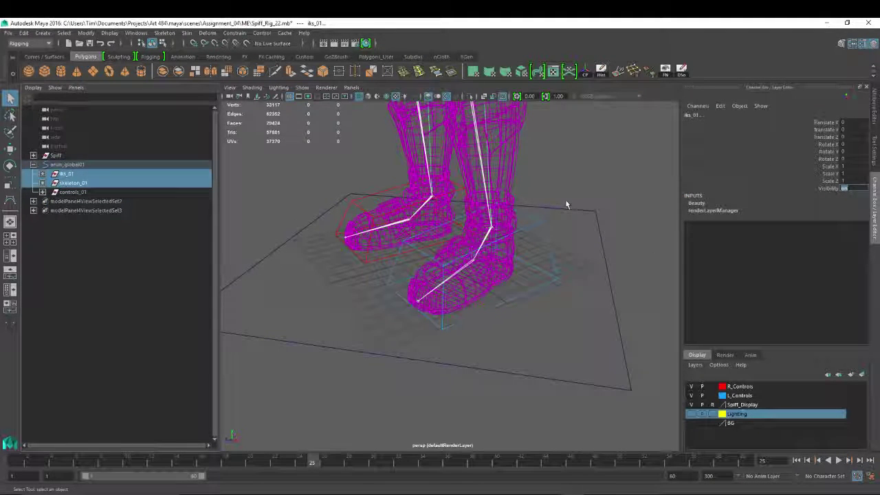
# Select the anim_L_leg02 control around the left foot and test its Foot Roll channel.
pyautogui.keyDown('alt'); pyautogui.moveTo(569, 205); pyautogui.dragTo(212, 163); pyautogui.keyUp('alt')
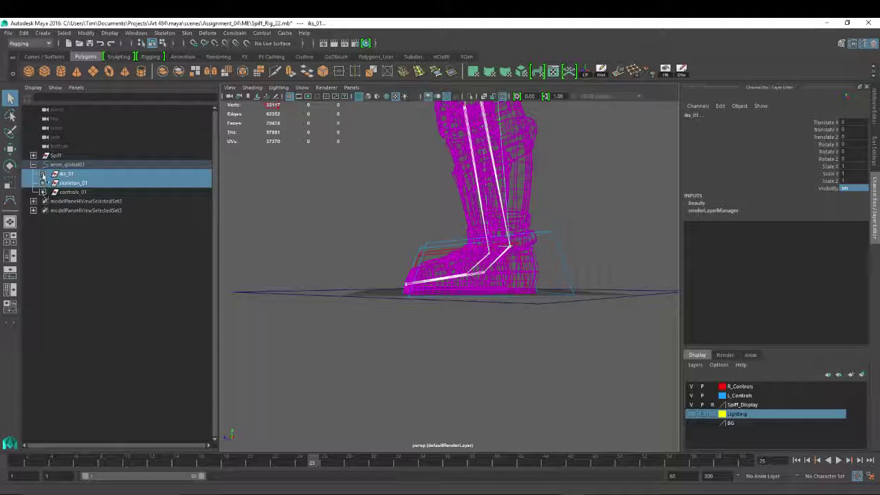
pyautogui.keyDown('alt'); pyautogui.moveTo(330, 234); pyautogui.dragTo(554, 233); pyautogui.keyUp('alt')
pyautogui.click(555, 235)
pyautogui.press('e')
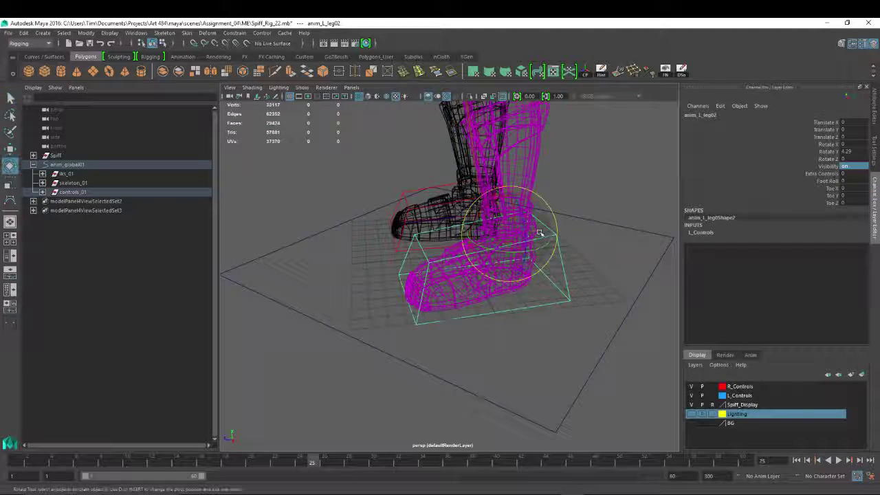
pyautogui.click(827, 181)
pyautogui.moveTo(600, 216); pyautogui.dragTo(571, 211, button='middle')
pyautogui.moveTo(602, 216); pyautogui.dragTo(516, 232, button='middle')
# Restore shaded display and scrub Foot Roll on anim_L_leg02 again to examine how the left heel lifts.
pyautogui.press('5')
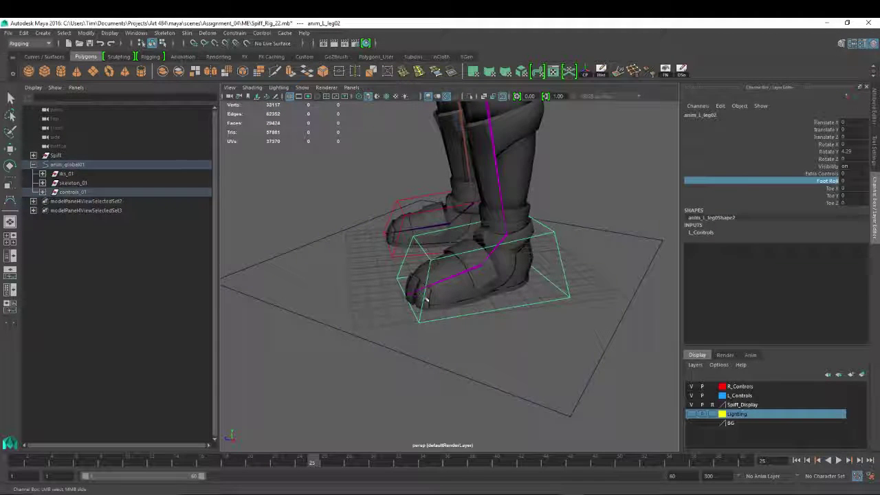
pyautogui.moveTo(657, 248); pyautogui.dragTo(595, 206, button='middle')
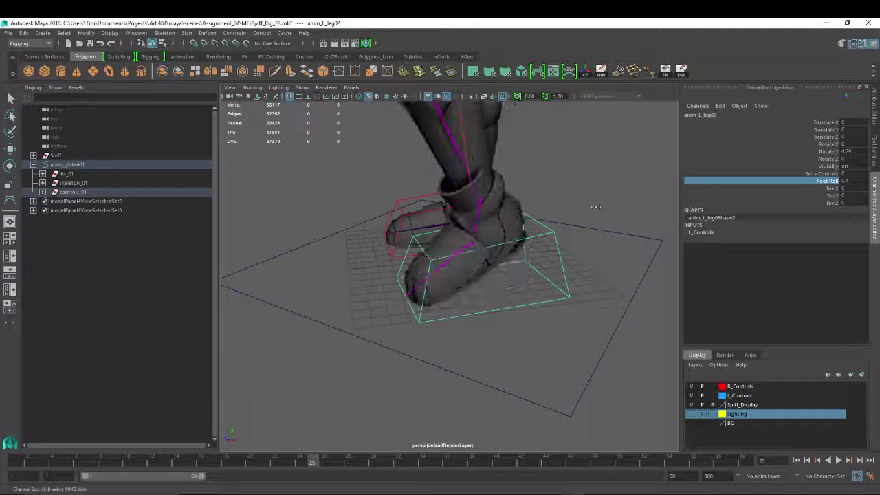
pyautogui.moveTo(594, 206); pyautogui.dragTo(596, 206, button='middle')
pyautogui.keyDown('alt'); pyautogui.moveTo(597, 205); pyautogui.dragTo(515, 222, button='right'); pyautogui.keyUp('alt')
pyautogui.keyDown('alt'); pyautogui.moveTo(515, 222); pyautogui.dragTo(412, 249); pyautogui.keyUp('alt')
pyautogui.keyDown('alt'); pyautogui.moveTo(412, 249); pyautogui.dragTo(388, 292, button='right'); pyautogui.keyUp('alt')
pyautogui.keyDown('alt'); pyautogui.moveTo(388, 292); pyautogui.dragTo(413, 310, button='middle'); pyautogui.keyUp('alt')
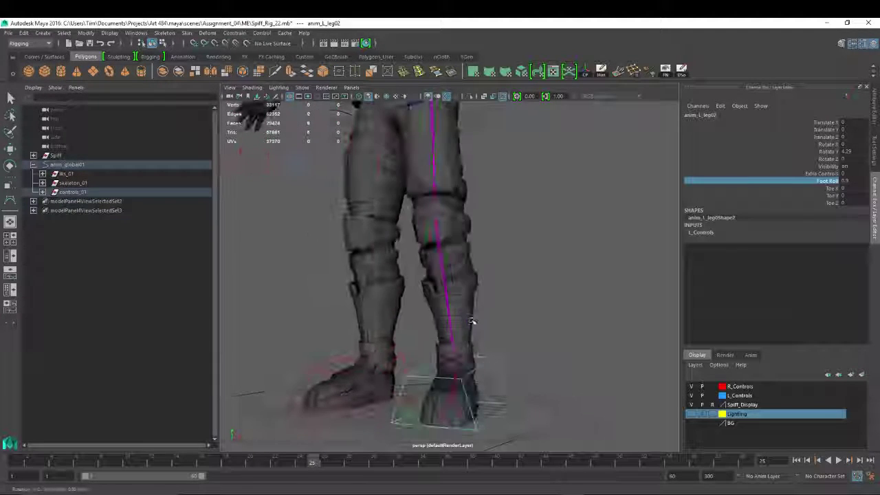
# Select the anim_L_arm01 control on the left forearm and show its rotation manipulator to examine it on the whole figure.
pyautogui.keyDown('alt'); pyautogui.moveTo(412, 309); pyautogui.dragTo(595, 334); pyautogui.keyUp('alt')
pyautogui.keyDown('alt'); pyautogui.moveTo(595, 334); pyautogui.dragTo(550, 289, button='right'); pyautogui.keyUp('alt')
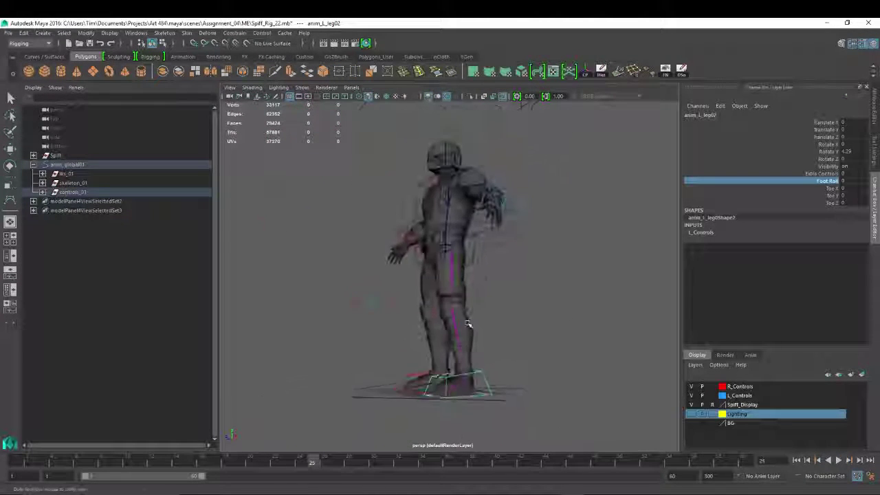
pyautogui.keyDown('alt'); pyautogui.moveTo(550, 289); pyautogui.dragTo(529, 255); pyautogui.keyUp('alt')
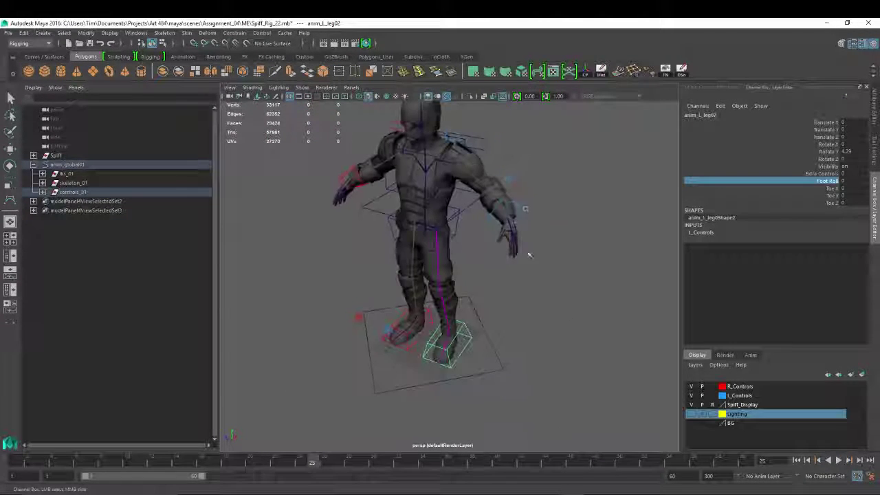
pyautogui.click(523, 217)
pyautogui.press('e')
pyautogui.keyDown('alt'); pyautogui.moveTo(524, 217); pyautogui.dragTo(397, 289); pyautogui.keyUp('alt')
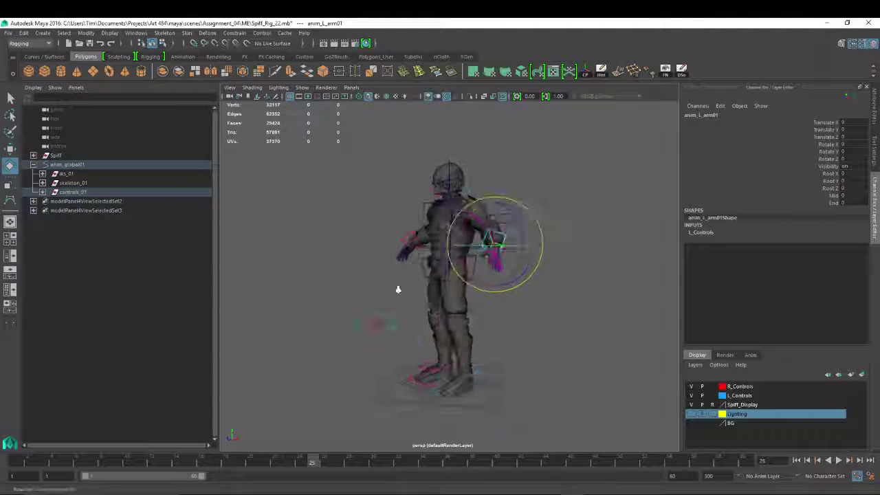
# Select anim_L_clavicle01 and anim_R_clavicle01 in turn to compare their channels and rotation manipulators.
pyautogui.keyDown('alt'); pyautogui.moveTo(396, 289); pyautogui.dragTo(398, 328, button='middle'); pyautogui.keyUp('alt')
pyautogui.keyDown('alt'); pyautogui.moveTo(398, 329); pyautogui.dragTo(501, 316, button='right'); pyautogui.keyUp('alt')
pyautogui.click(467, 200)
pyautogui.keyDown('alt'); pyautogui.moveTo(356, 231); pyautogui.dragTo(367, 201); pyautogui.keyUp('alt')
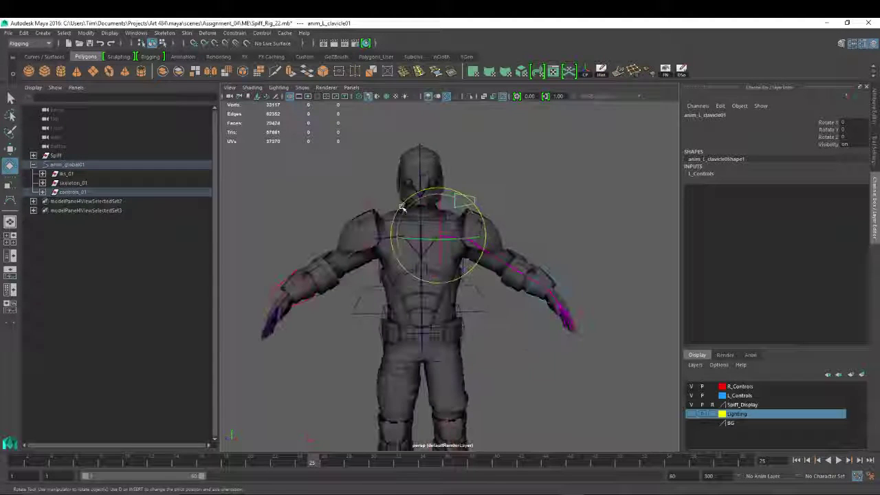
pyautogui.click(368, 200)
pyautogui.click(376, 198)
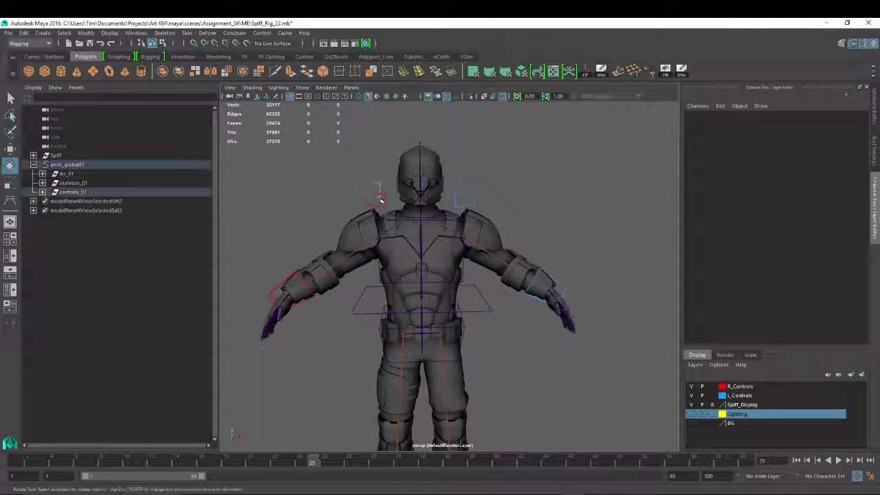
pyautogui.keyDown('alt'); pyautogui.moveTo(383, 196); pyautogui.dragTo(334, 202, button='right'); pyautogui.keyUp('alt')
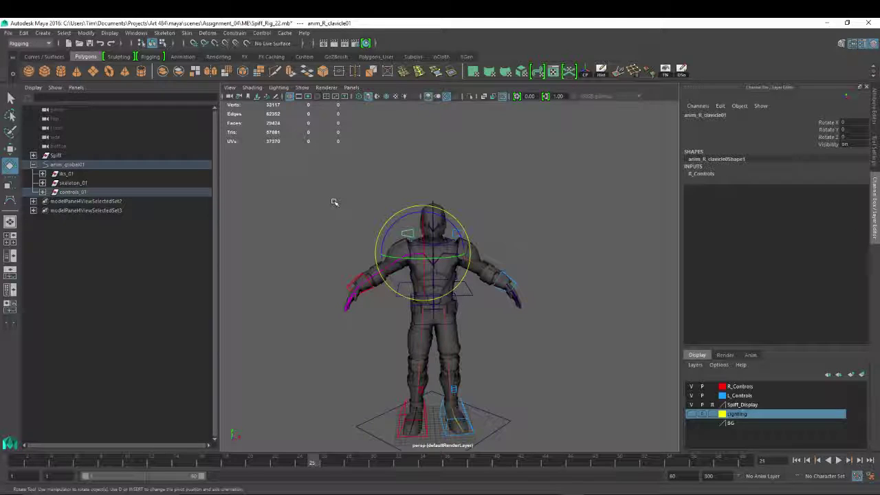